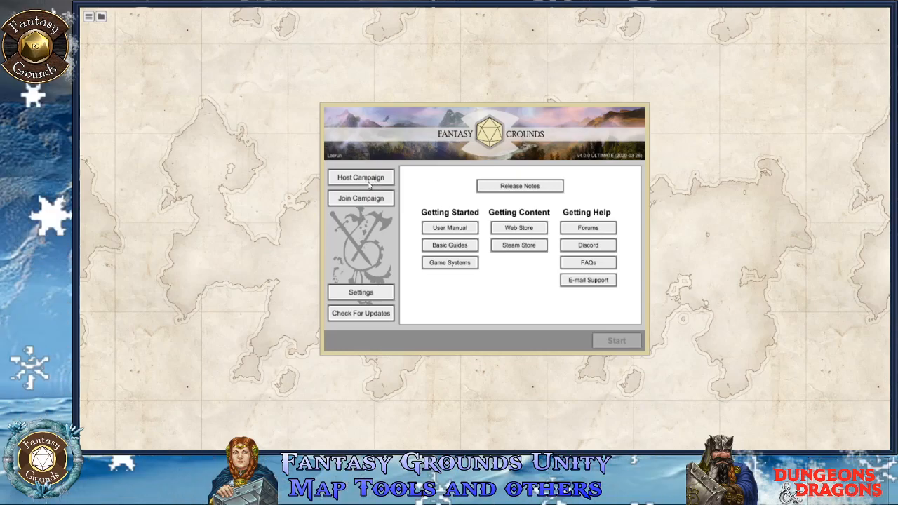
Create a new hosted campaign named "Line of Sight mapping" using the 5E ruleset
{"action": "left_click", "coordinate": [366, 182]}
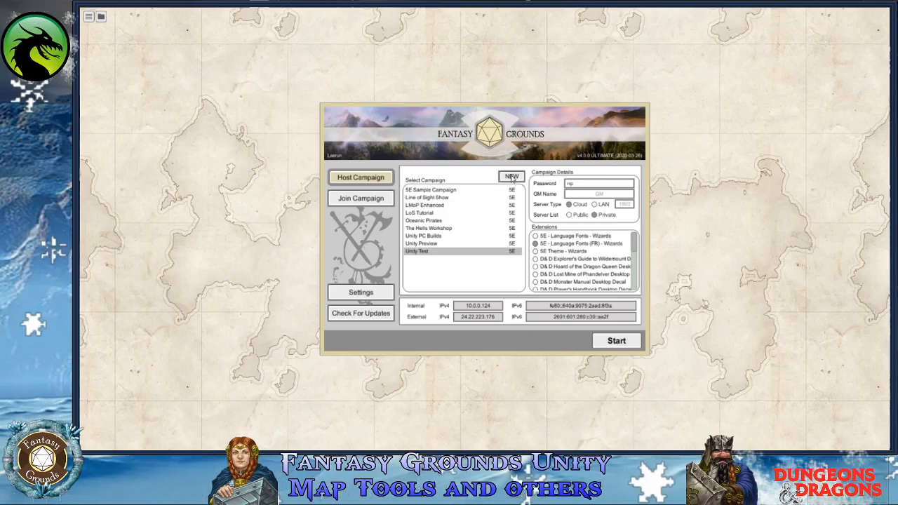
{"action": "left_click", "coordinate": [512, 178]}
{"action": "left_click", "coordinate": [460, 176]}
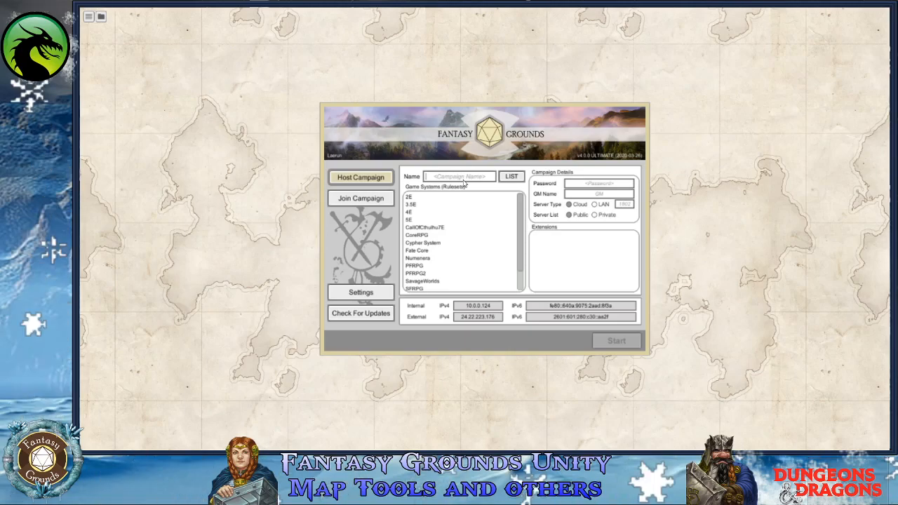
{"action": "type", "text": "Lin"}
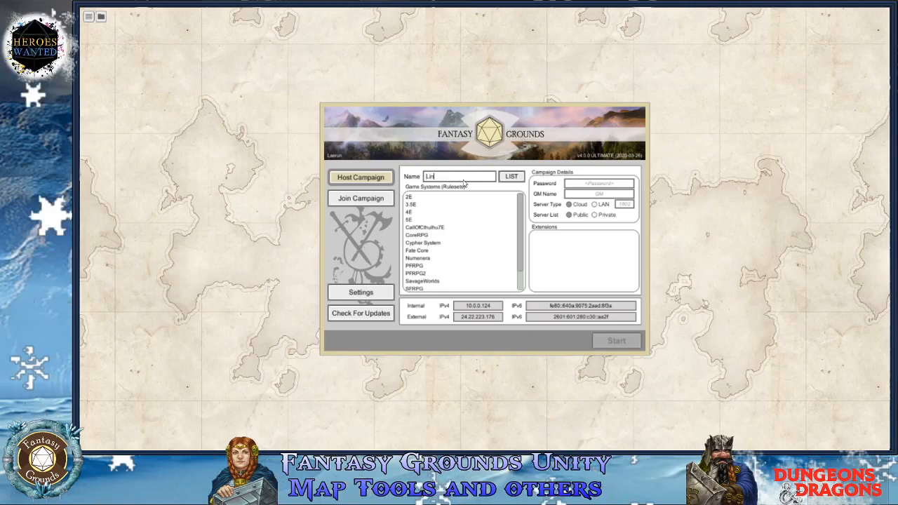
{"action": "type", "text": "e of Sight "}
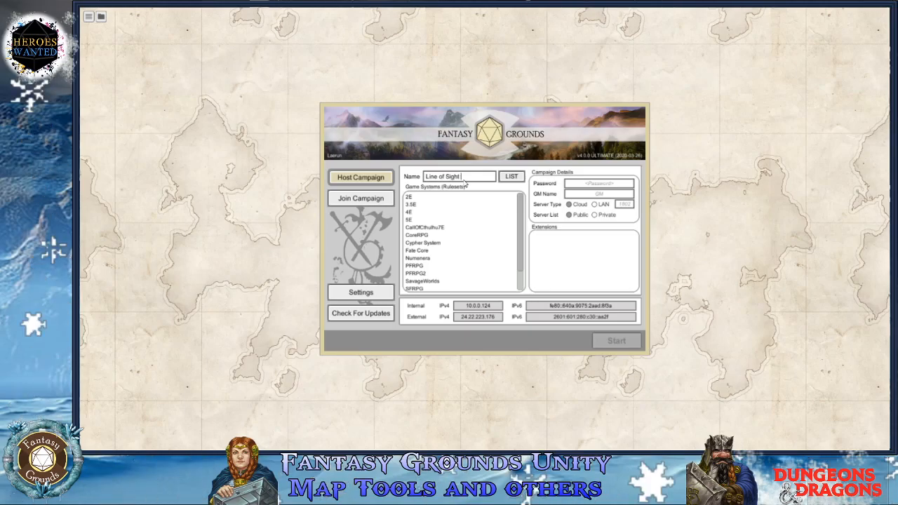
{"action": "type", "text": "mapping"}
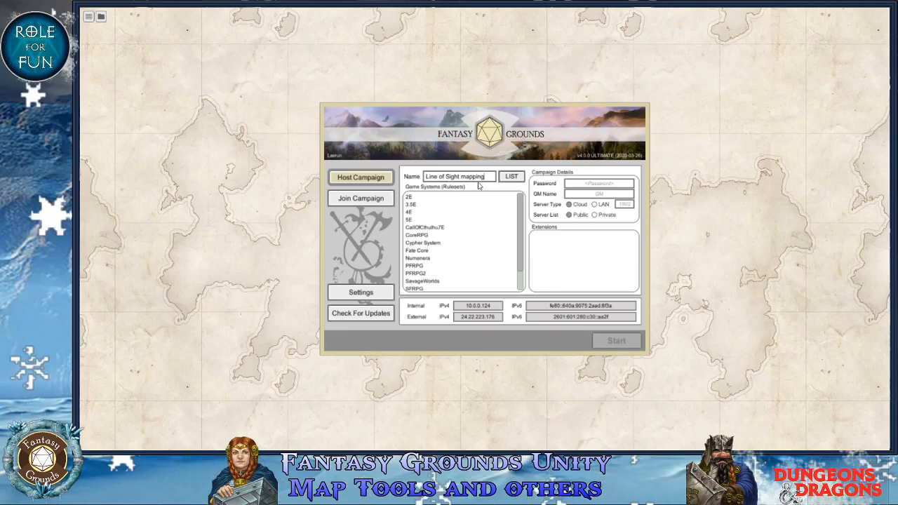
{"action": "left_click", "coordinate": [410, 221]}
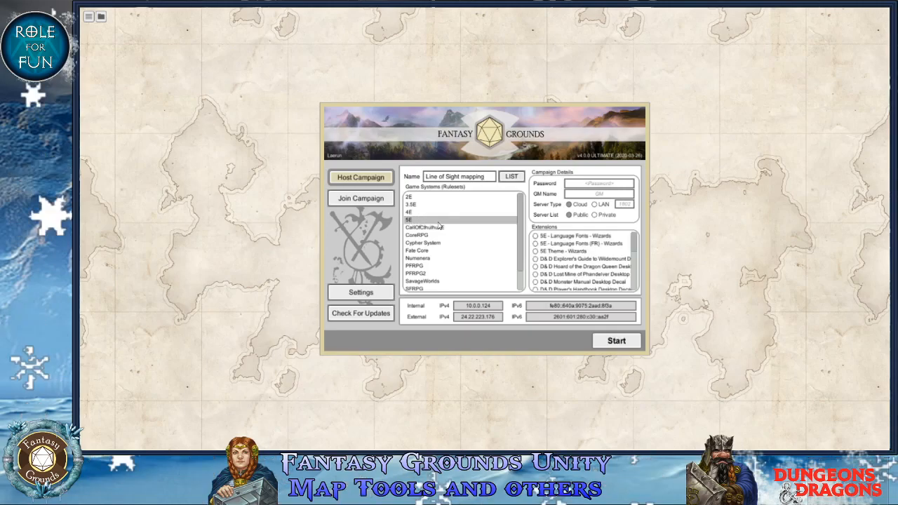
Enter the GM's name, set the server type to LAN and start the campaign
{"action": "left_click", "coordinate": [579, 197]}
{"action": "type", "text": "Laerun"}
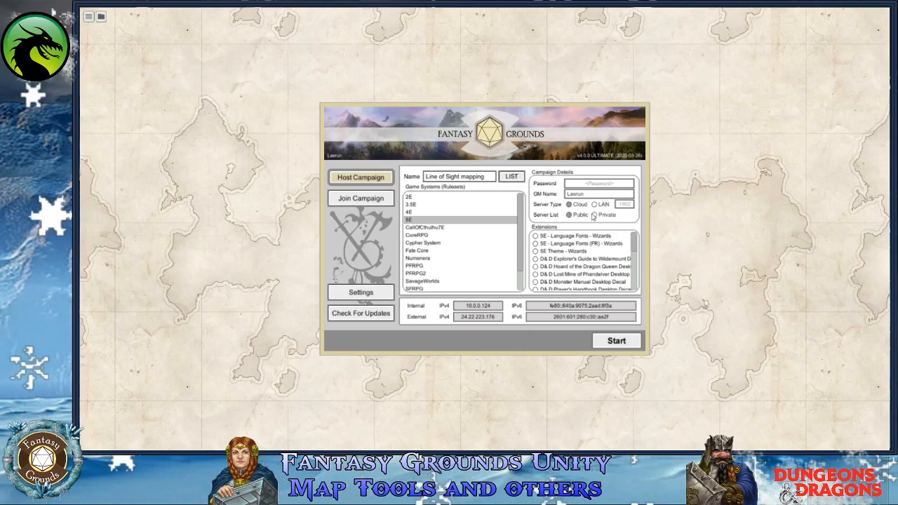
{"action": "left_click", "coordinate": [595, 205]}
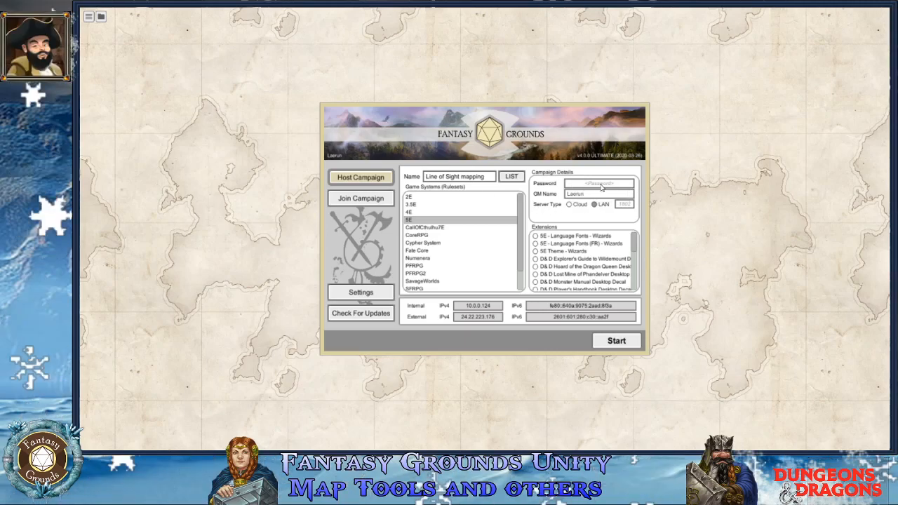
{"action": "left_click", "coordinate": [616, 343]}
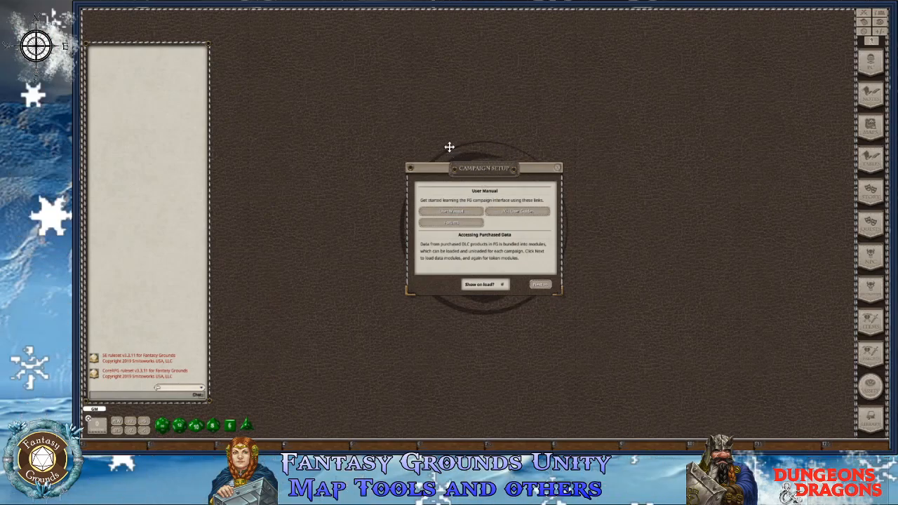
Advance the campaign setup to the data modules and load the 5E - SRD module set
{"action": "left_click_drag", "start_coordinate": [484, 170], "coordinate": [403, 68]}
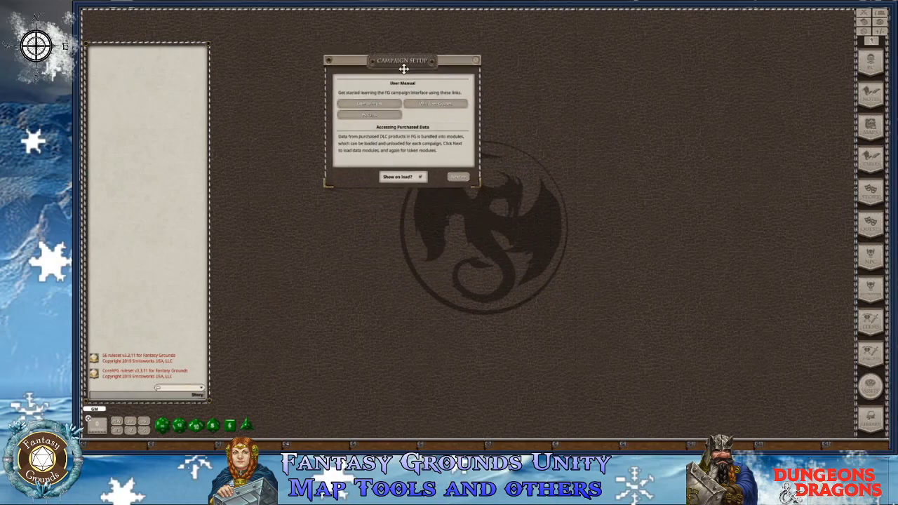
{"action": "left_click", "coordinate": [458, 177]}
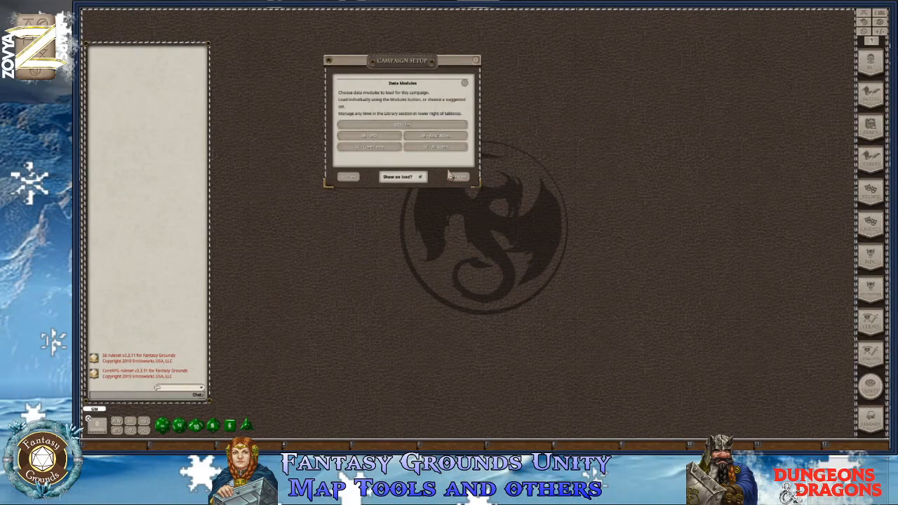
{"action": "left_click", "coordinate": [383, 138]}
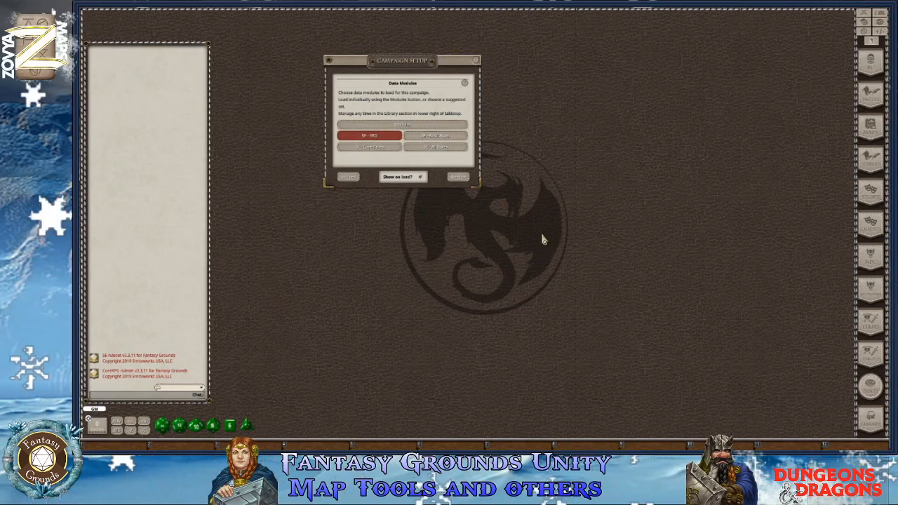
{"action": "left_click_drag", "start_coordinate": [485, 160], "coordinate": [591, 75]}
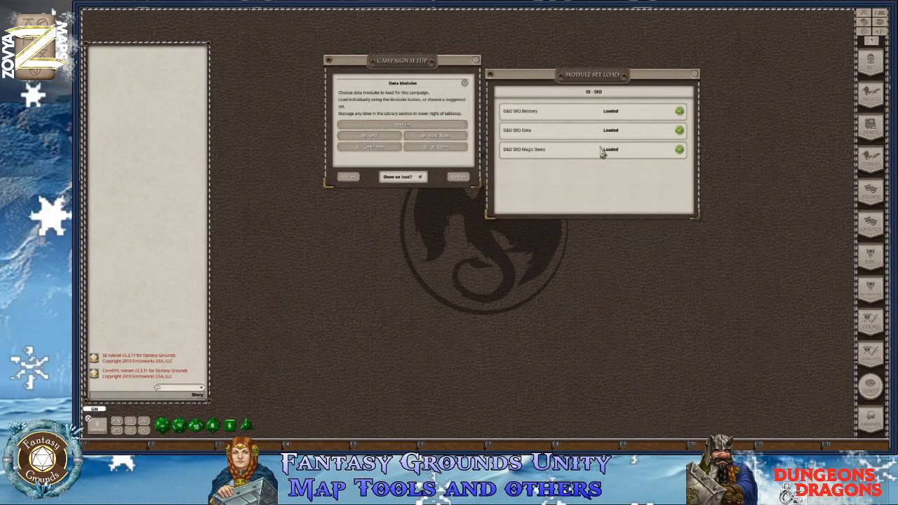
{"action": "left_click", "coordinate": [696, 75]}
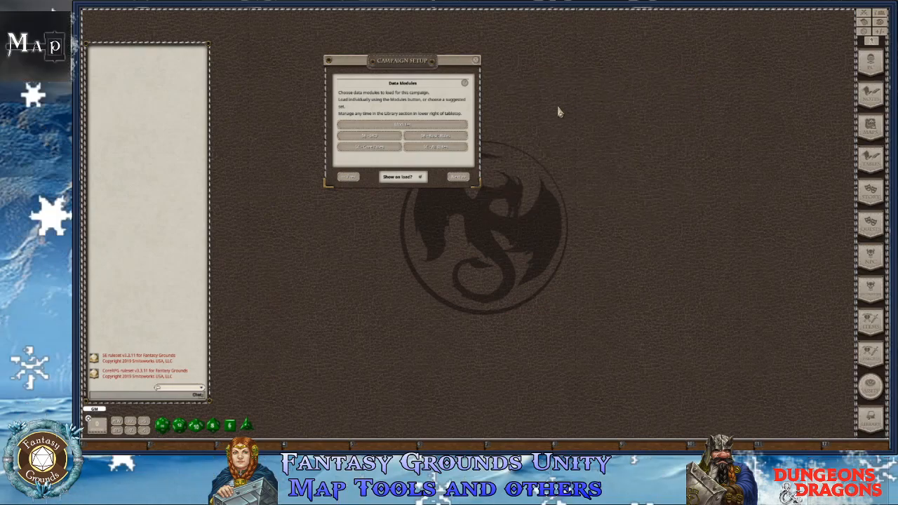
Set the desktop decal image to Off in the campaign options and review the remaining options through the House Rules section
{"action": "left_click", "coordinate": [465, 179]}
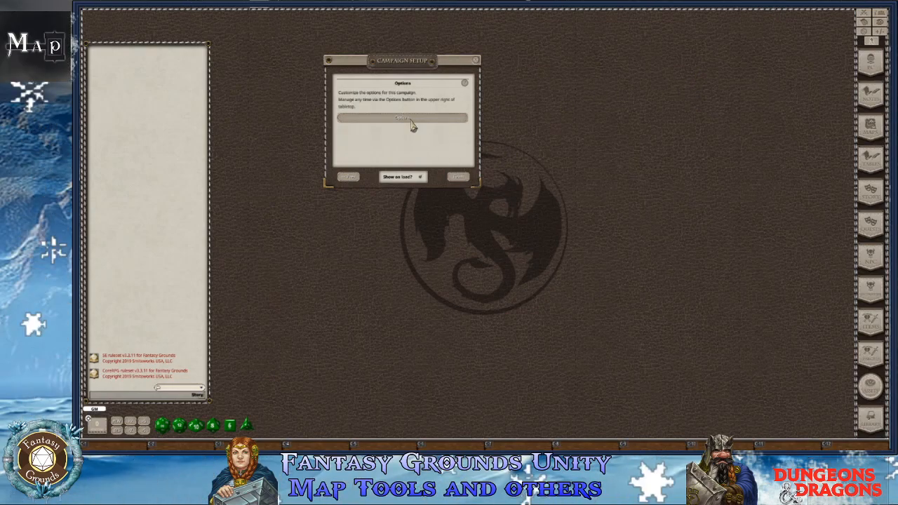
{"action": "left_click", "coordinate": [414, 125]}
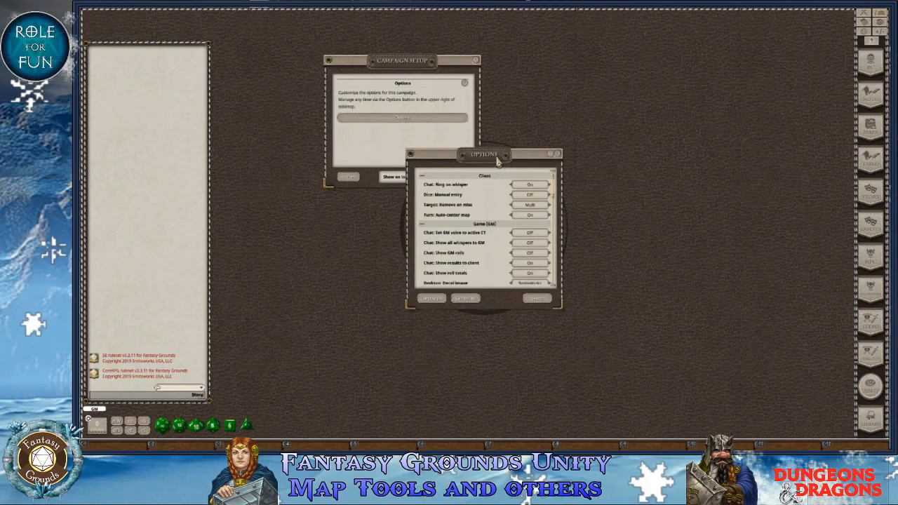
{"action": "left_click_drag", "start_coordinate": [494, 161], "coordinate": [640, 94]}
{"action": "scroll", "coordinate": [675, 193], "scroll_direction": "down", "scroll_amount": 3}
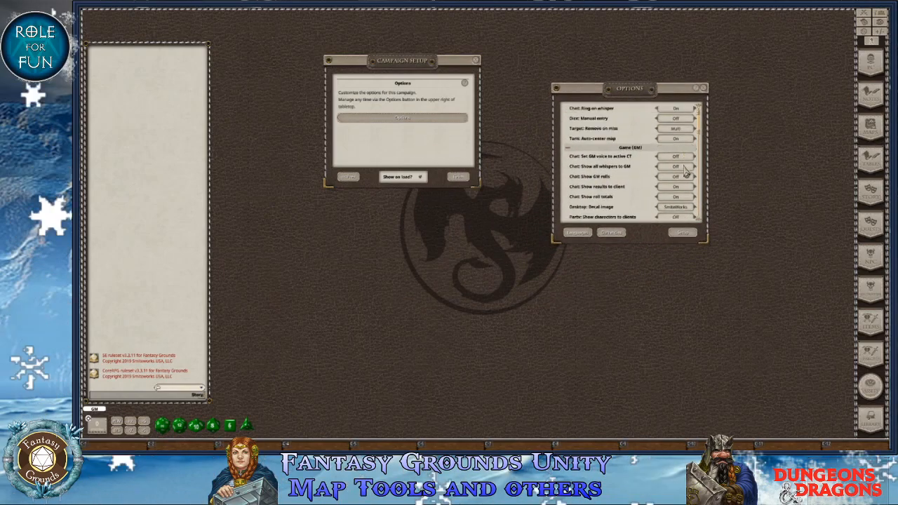
{"action": "scroll", "coordinate": [661, 202], "scroll_direction": "down", "scroll_amount": 5}
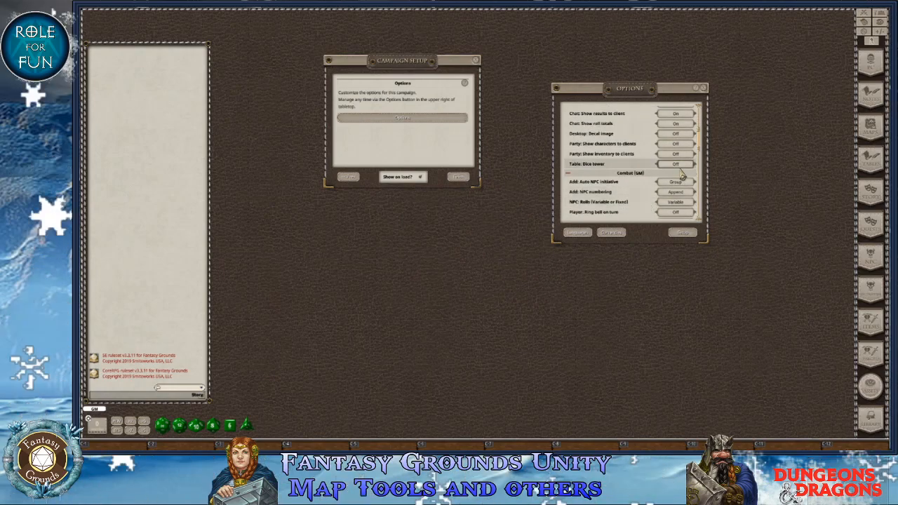
{"action": "scroll", "coordinate": [653, 196], "scroll_direction": "down", "scroll_amount": 10}
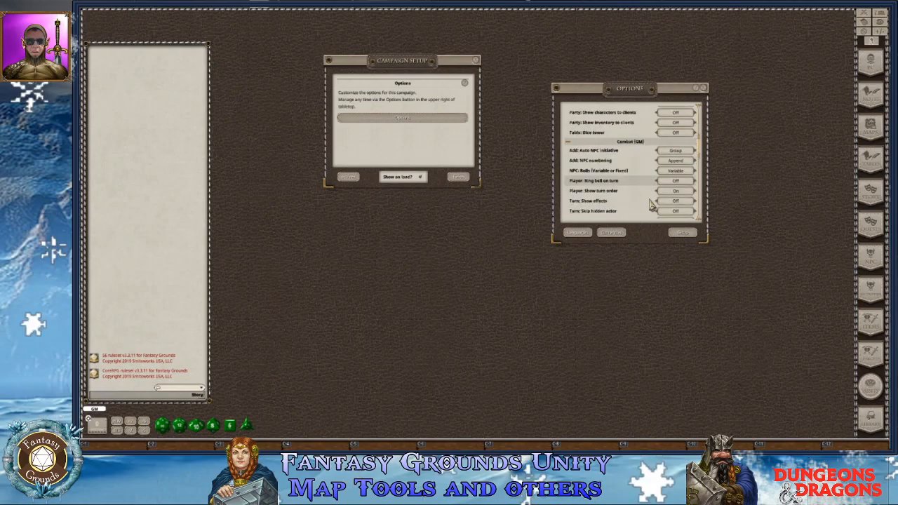
{"action": "scroll", "coordinate": [653, 203], "scroll_direction": "down", "scroll_amount": 10}
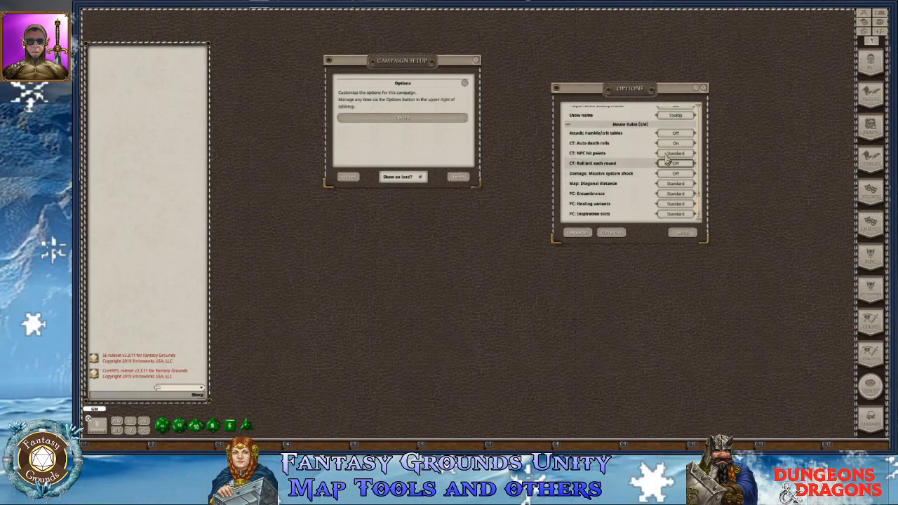
{"action": "left_click", "coordinate": [704, 89]}
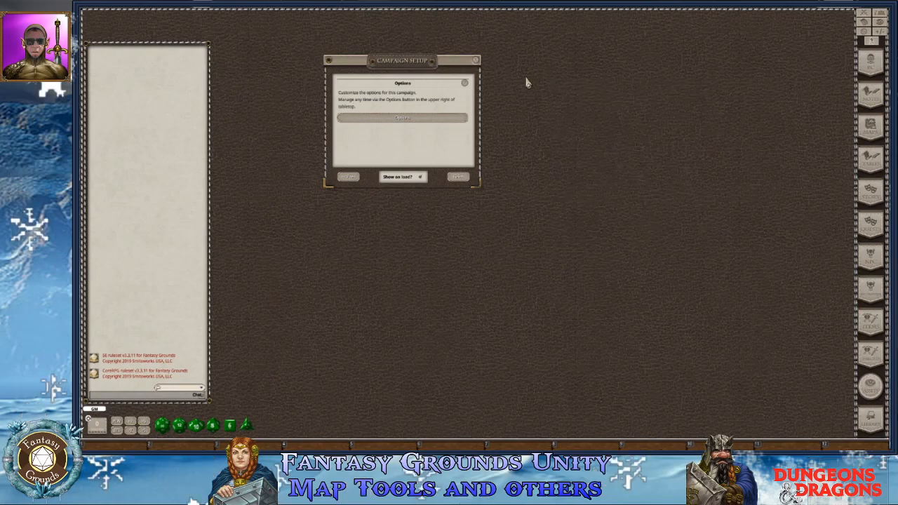
Turn off showing the campaign setup on load and finish the setup
{"action": "left_click", "coordinate": [422, 180]}
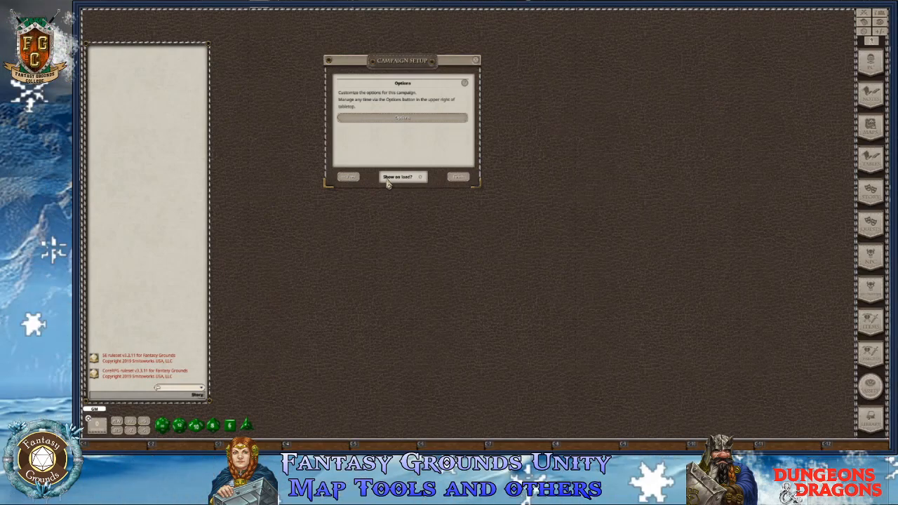
{"action": "left_click", "coordinate": [458, 177]}
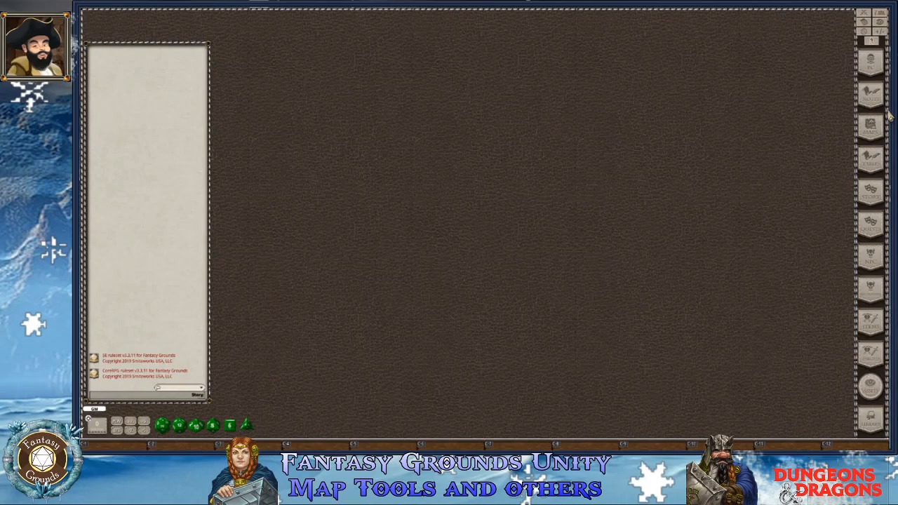
Open the Images & Maps list with its groups expanded and place it near the tabletop's sidebar
{"action": "left_click", "coordinate": [882, 139]}
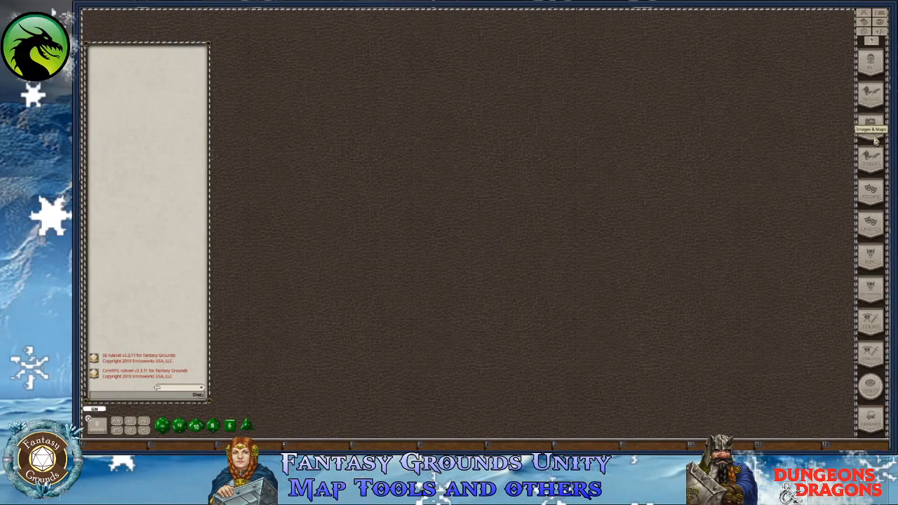
{"action": "left_click_drag", "start_coordinate": [491, 168], "coordinate": [719, 97]}
{"action": "left_click", "coordinate": [719, 94]}
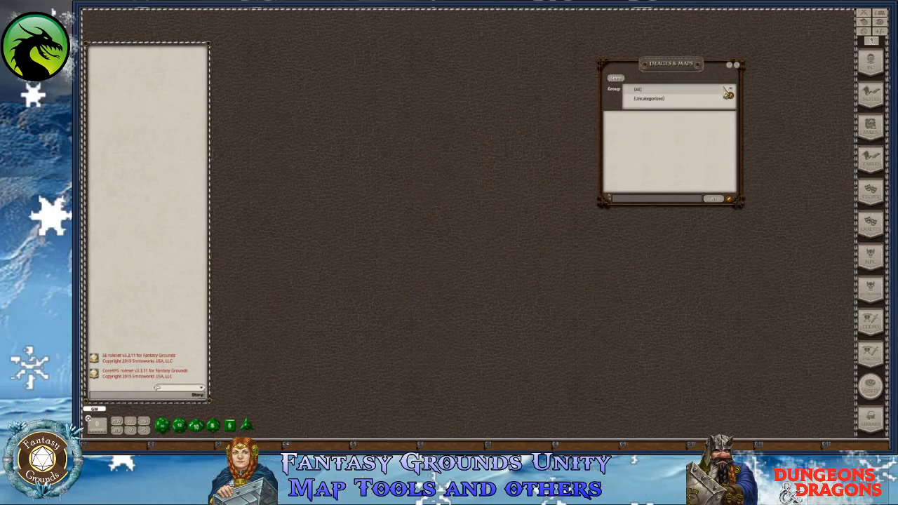
{"action": "left_click_drag", "start_coordinate": [687, 70], "coordinate": [707, 58]}
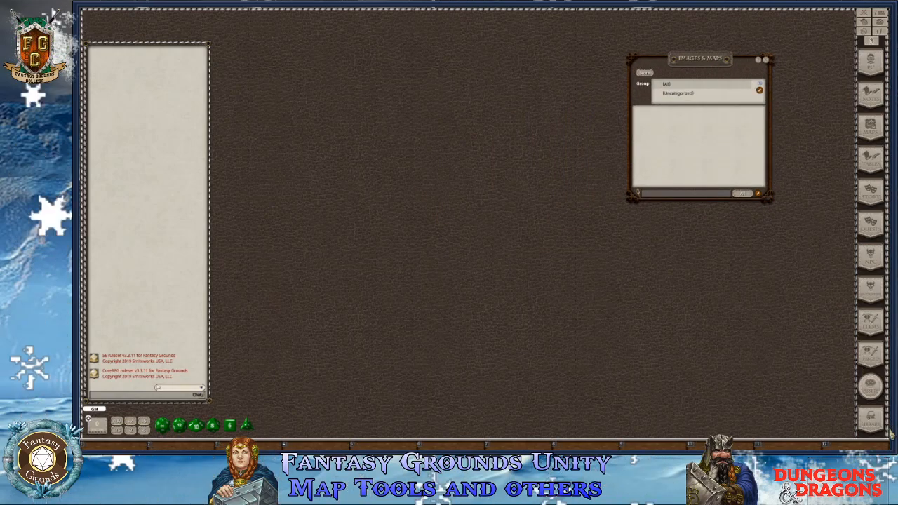
Open the Assets window, place it between the chat and the Images & Maps list, and enlarge it
{"action": "left_click", "coordinate": [872, 391]}
{"action": "left_click_drag", "start_coordinate": [500, 142], "coordinate": [449, 44]}
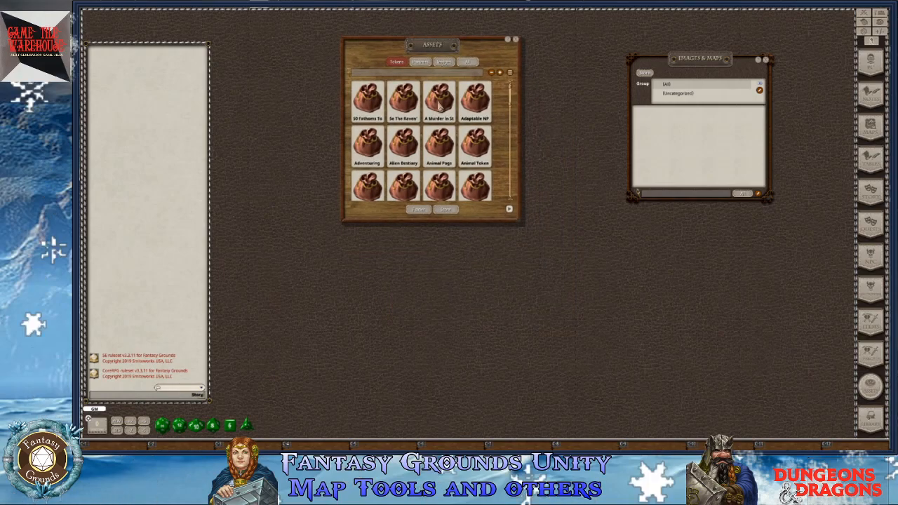
{"action": "left_click_drag", "start_coordinate": [518, 222], "coordinate": [585, 336]}
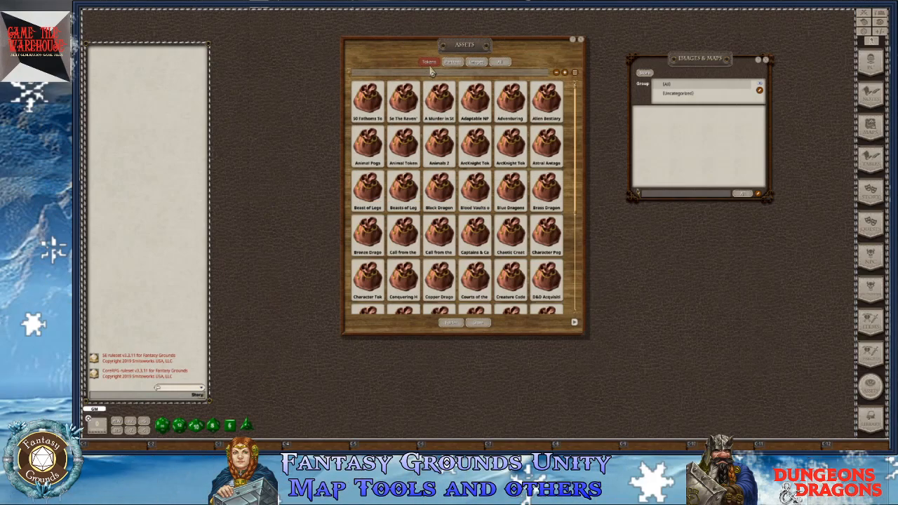
Browse the portrait, image, token and combined asset categories, including the SmiteWorks portraits in the Data folder
{"action": "left_click", "coordinate": [453, 63]}
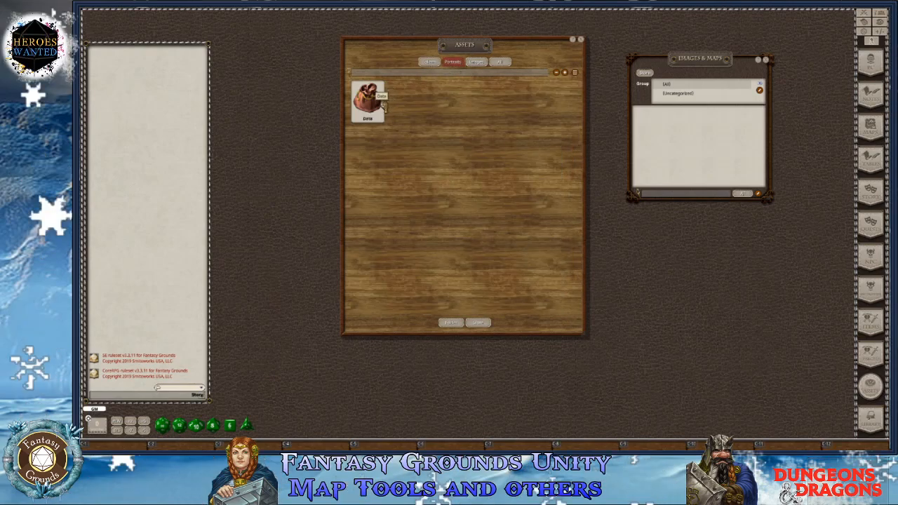
{"action": "left_click", "coordinate": [477, 64]}
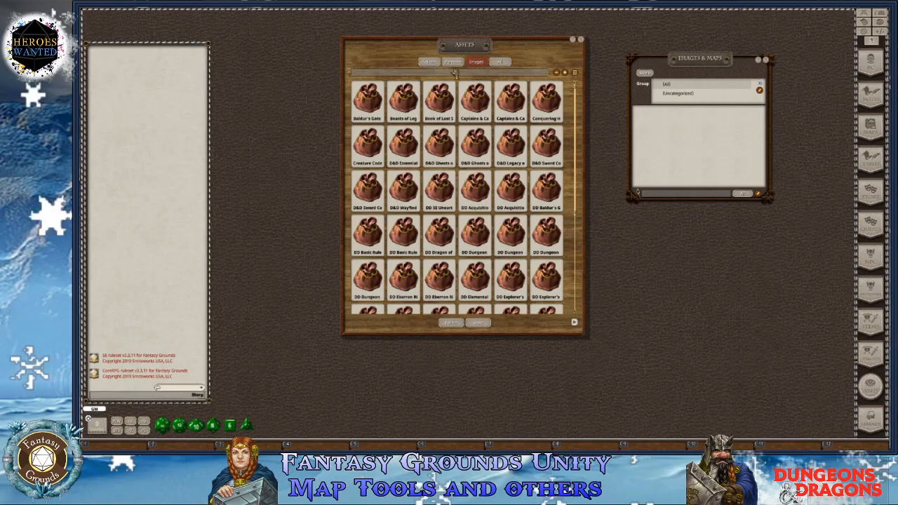
{"action": "left_click", "coordinate": [499, 62]}
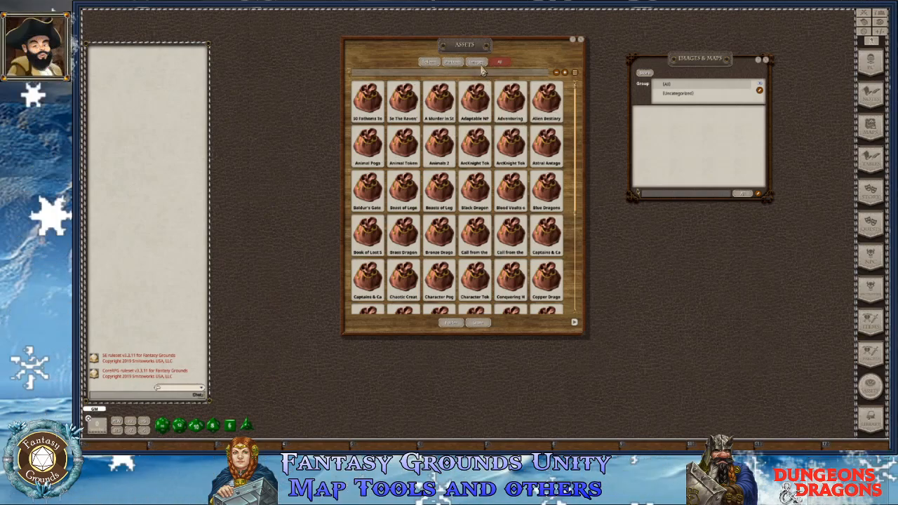
{"action": "left_click", "coordinate": [478, 64]}
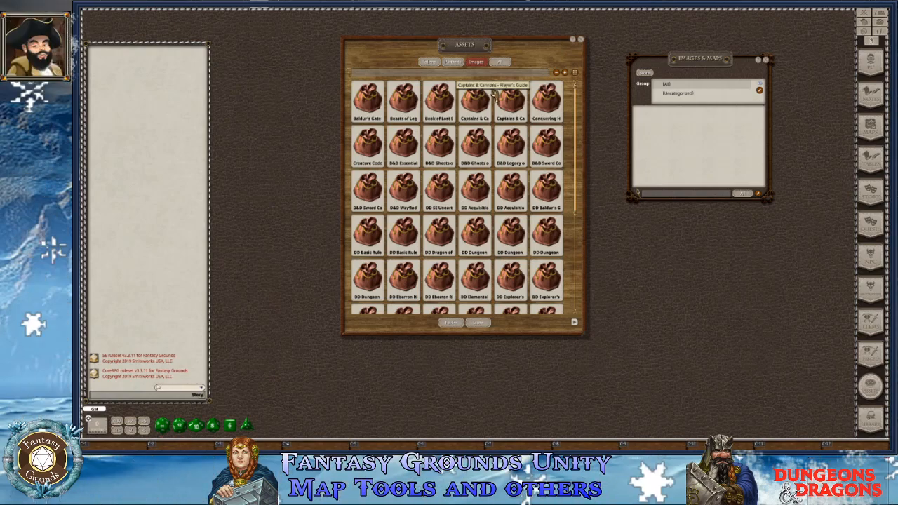
{"action": "left_click", "coordinate": [452, 63]}
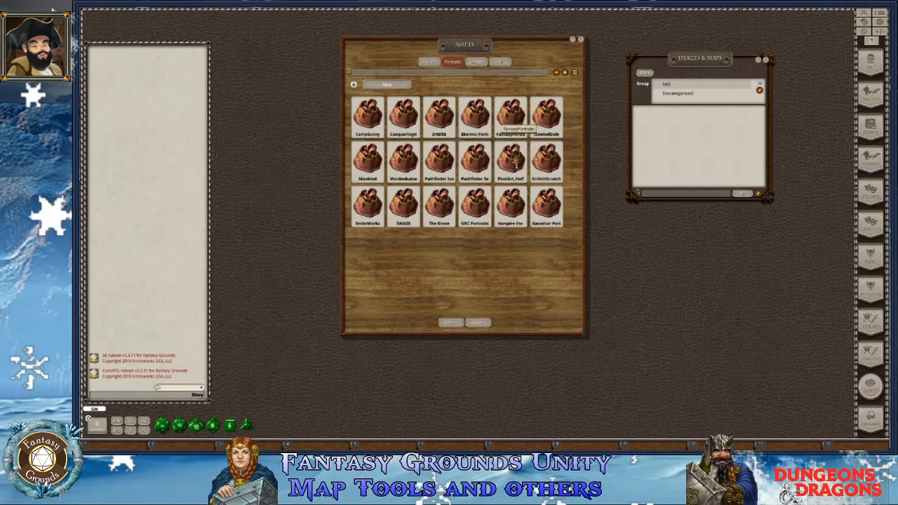
{"action": "left_click", "coordinate": [367, 208]}
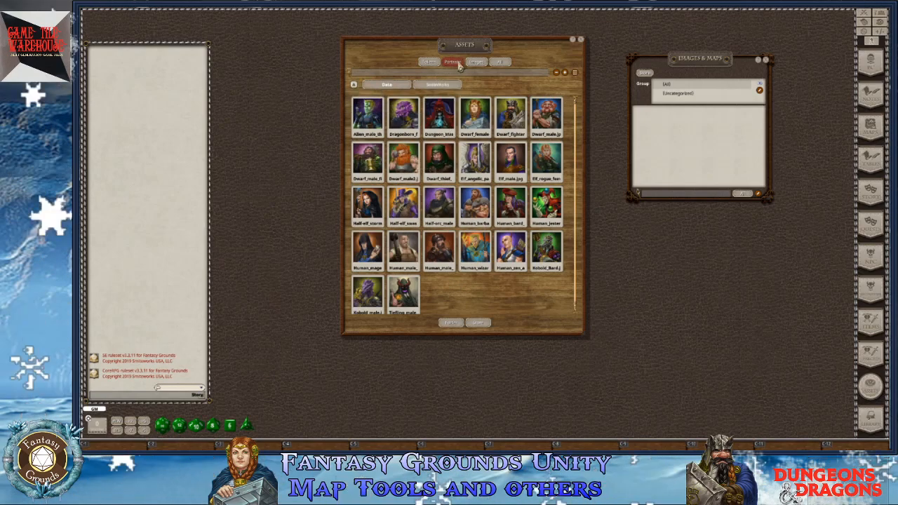
{"action": "left_click", "coordinate": [429, 62]}
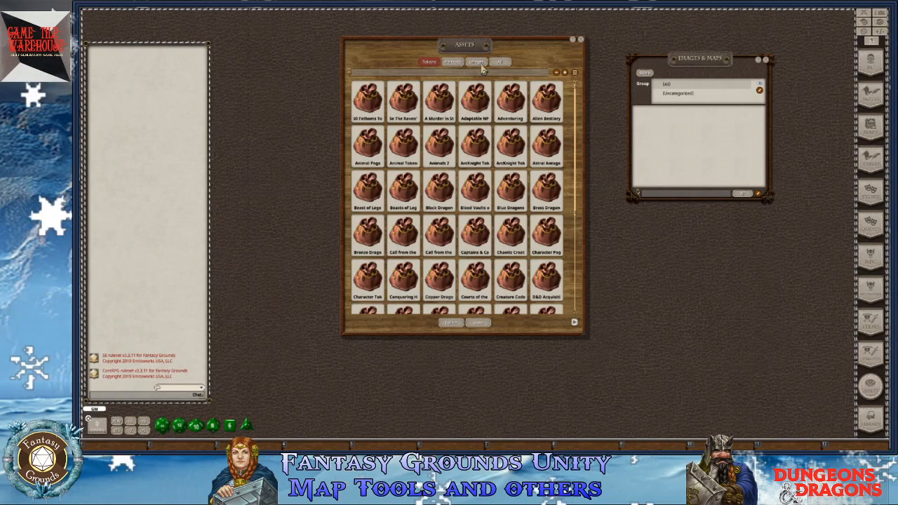
Look through the module folders in the image assets, briefly checking the portraits, and place the Assets window nearer the chat
{"action": "left_click", "coordinate": [483, 65]}
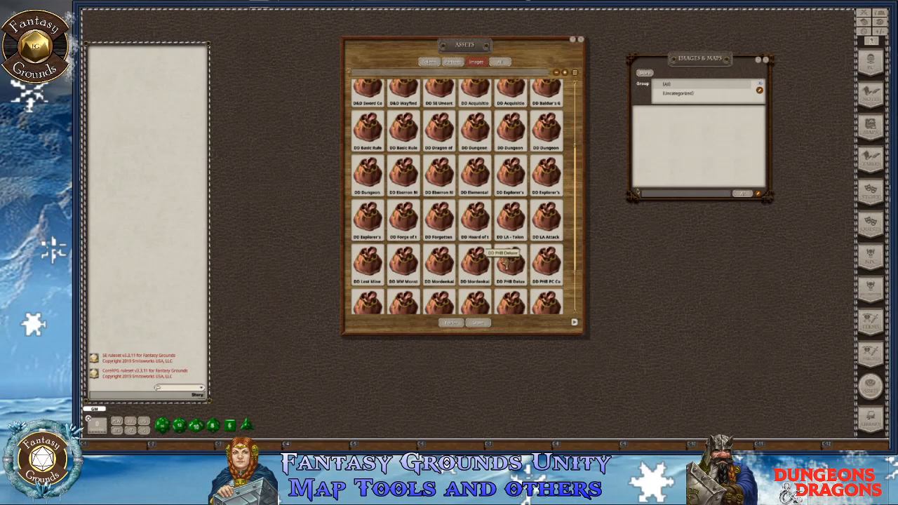
{"action": "scroll", "coordinate": [507, 246], "scroll_direction": "down", "scroll_amount": 5}
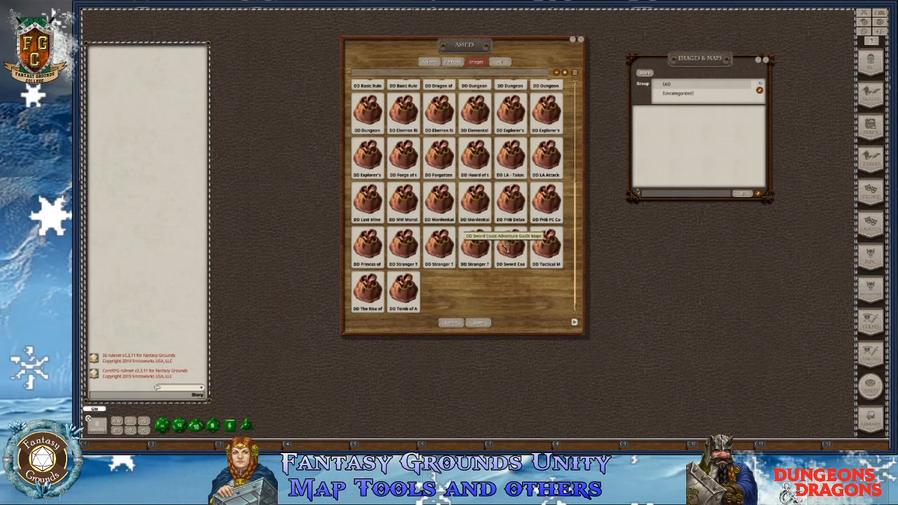
{"action": "scroll", "coordinate": [507, 243], "scroll_direction": "up", "scroll_amount": 5}
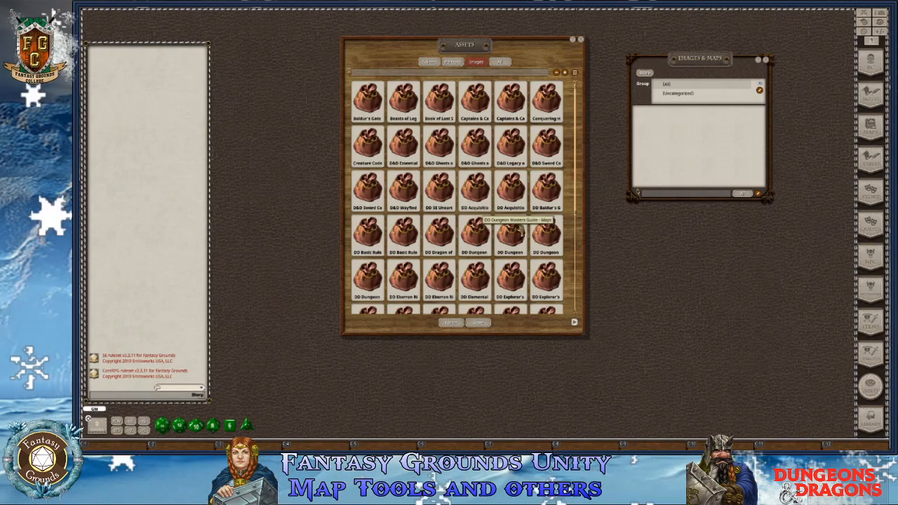
{"action": "left_click_drag", "start_coordinate": [414, 48], "coordinate": [324, 48]}
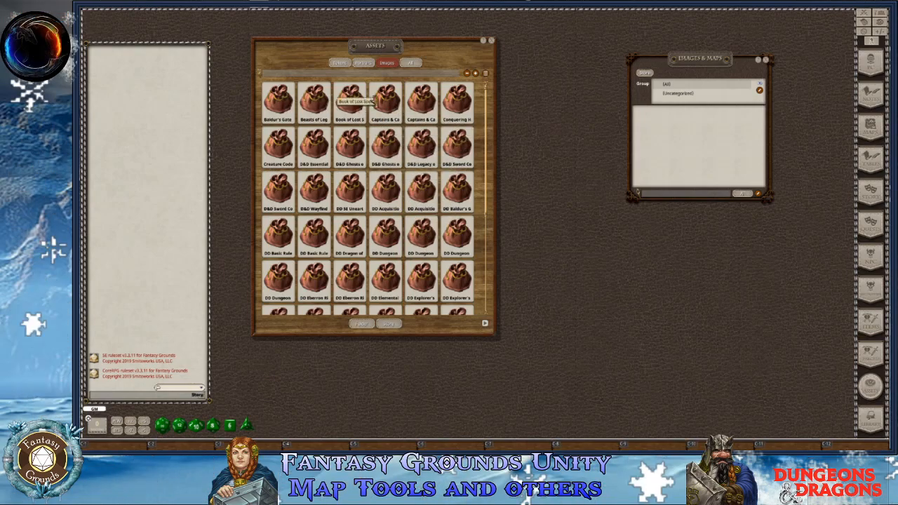
{"action": "scroll", "coordinate": [381, 201], "scroll_direction": "down", "scroll_amount": 1}
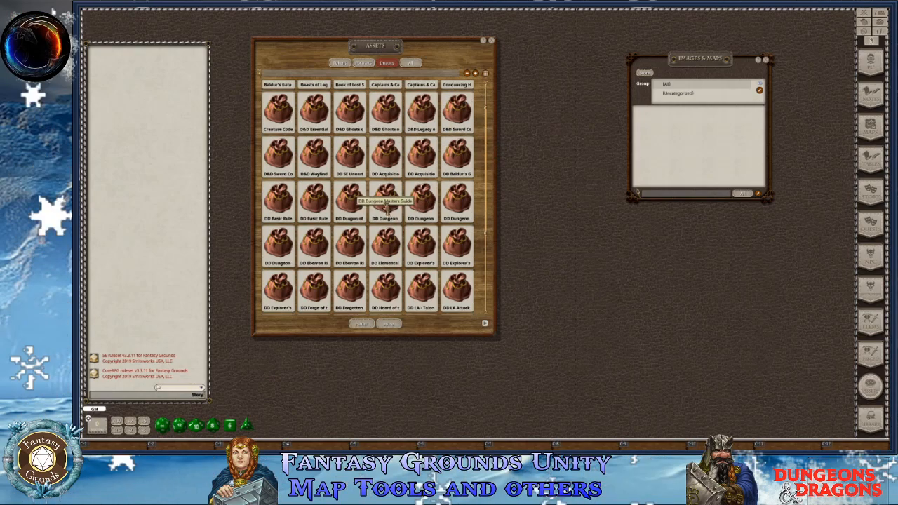
{"action": "left_click", "coordinate": [358, 64]}
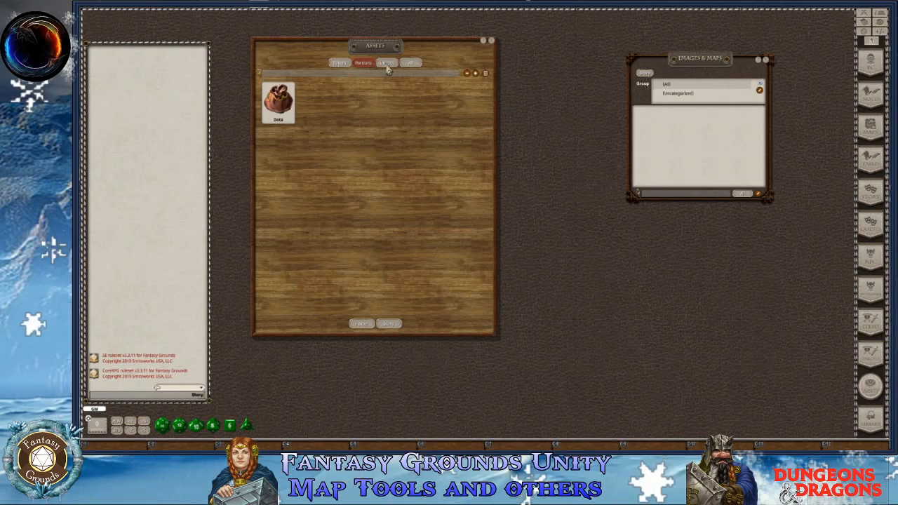
{"action": "left_click", "coordinate": [394, 65]}
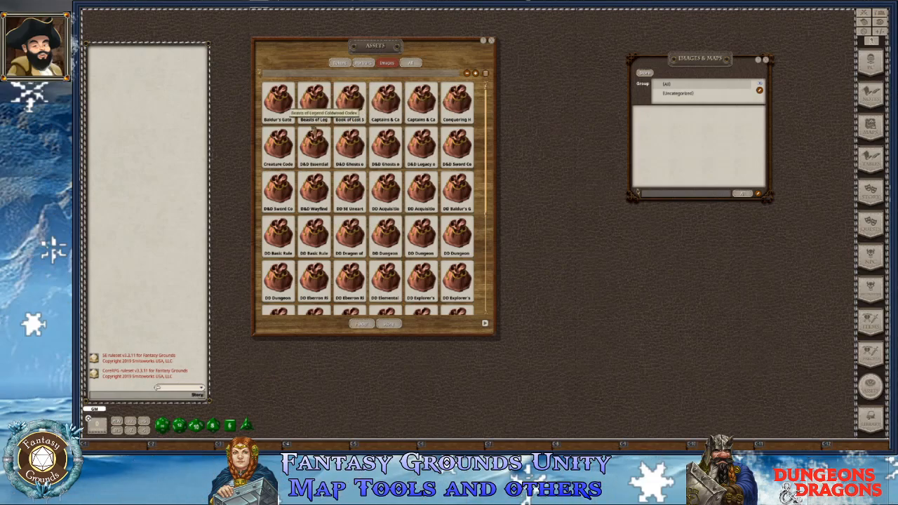
Add the Shipstarter skeletal warship map through the asset file folder and open the Campaign image folder in the Assets window
{"action": "left_click", "coordinate": [365, 327]}
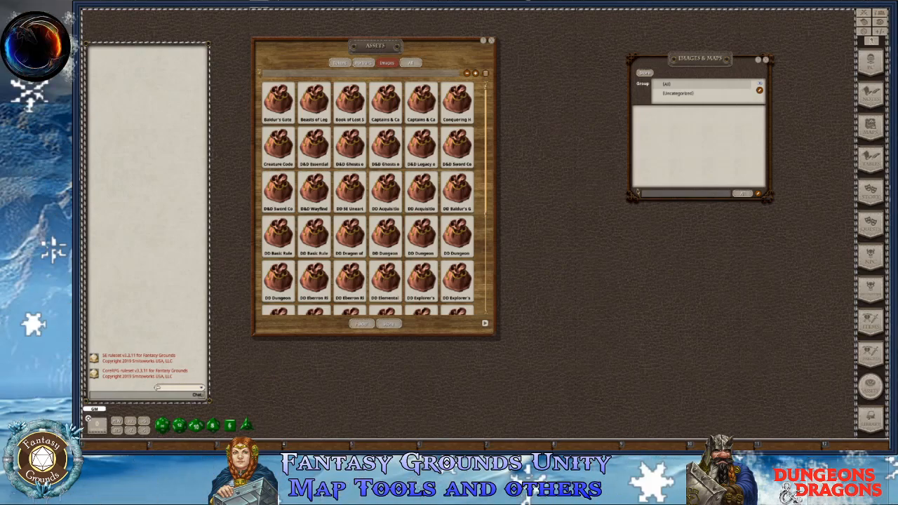
{"action": "left_click", "coordinate": [433, 141]}
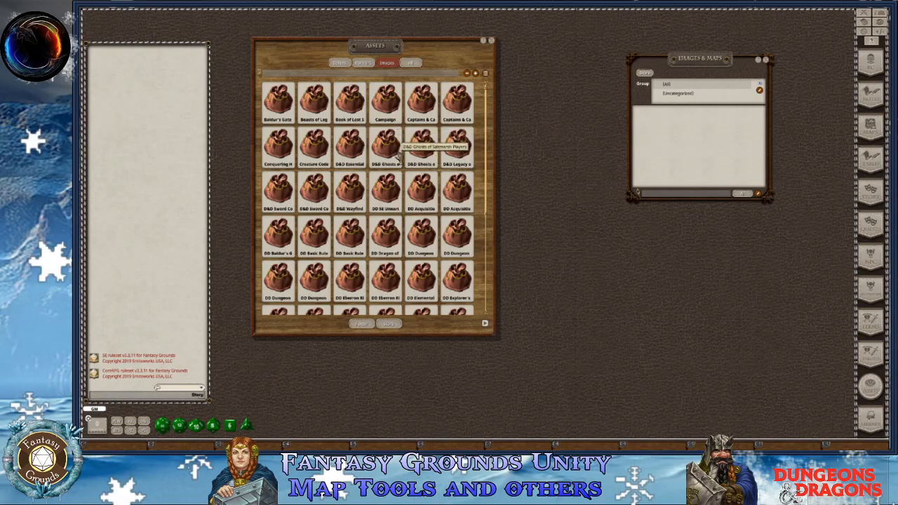
{"action": "left_click", "coordinate": [766, 60]}
{"action": "left_click_drag", "start_coordinate": [411, 62], "coordinate": [585, 57]}
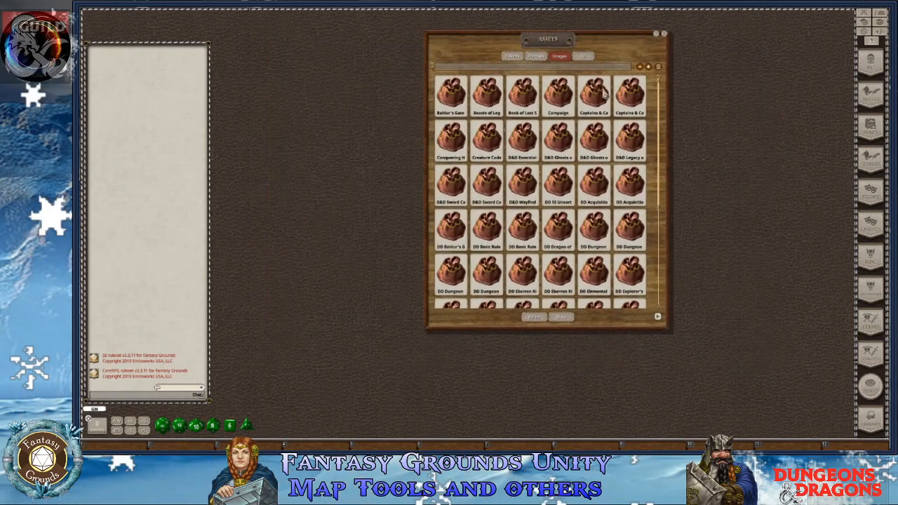
{"action": "left_click", "coordinate": [562, 101]}
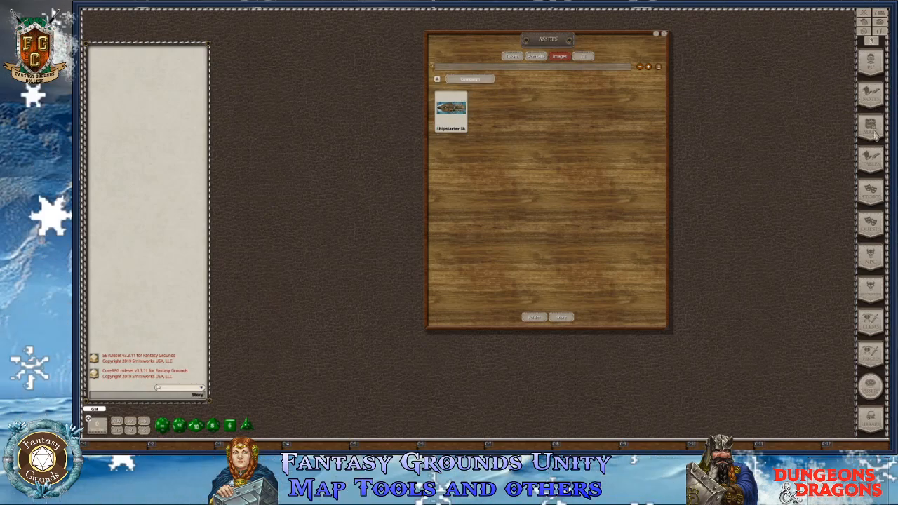
Place the Assets window beside the chat and reopen the Images & Maps list next to it, enlarged to nearly the same height
{"action": "left_click_drag", "start_coordinate": [626, 157], "coordinate": [435, 150]}
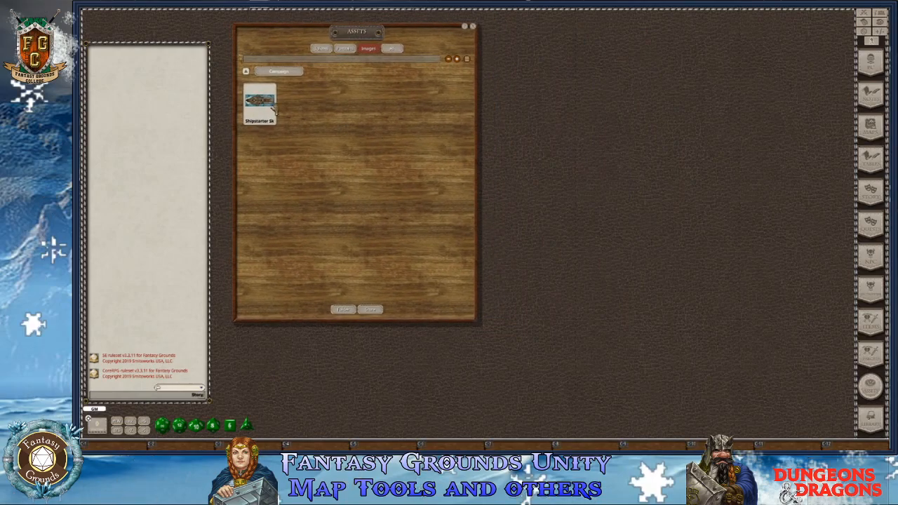
{"action": "left_click", "coordinate": [875, 125]}
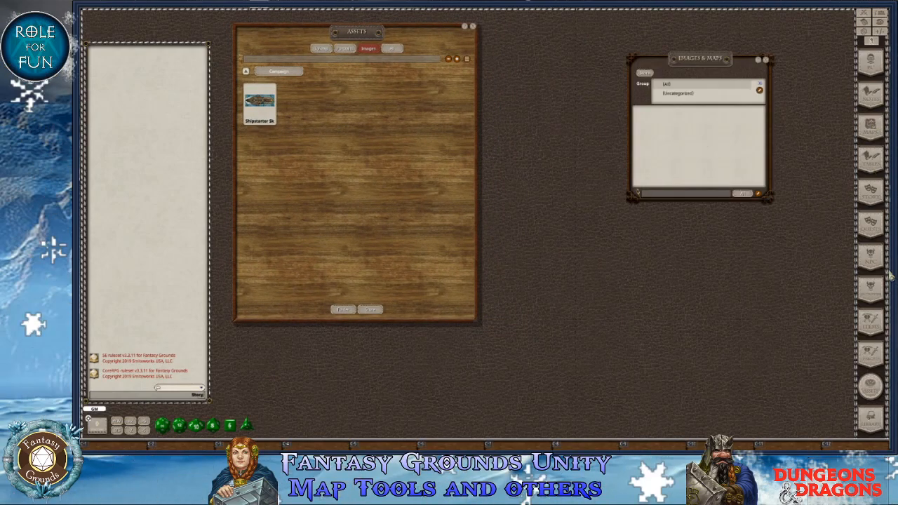
{"action": "left_click_drag", "start_coordinate": [710, 68], "coordinate": [561, 44]}
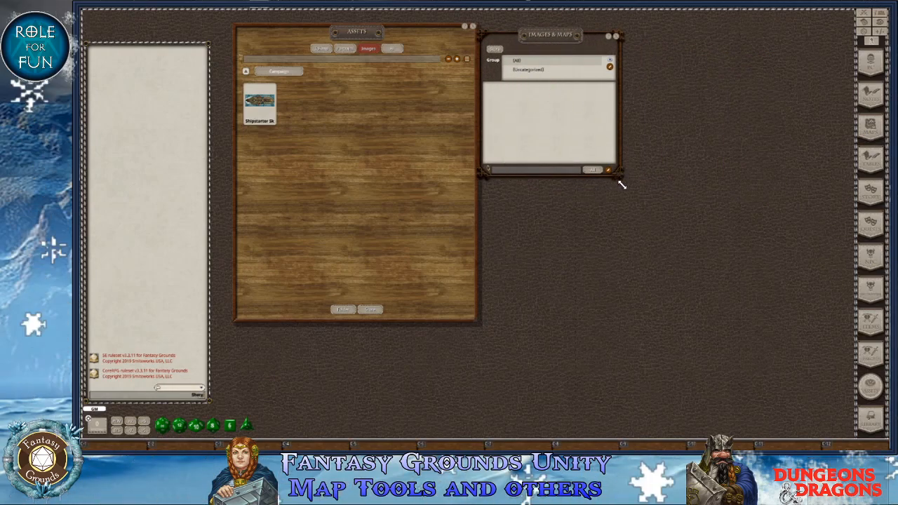
{"action": "left_click_drag", "start_coordinate": [615, 173], "coordinate": [692, 311]}
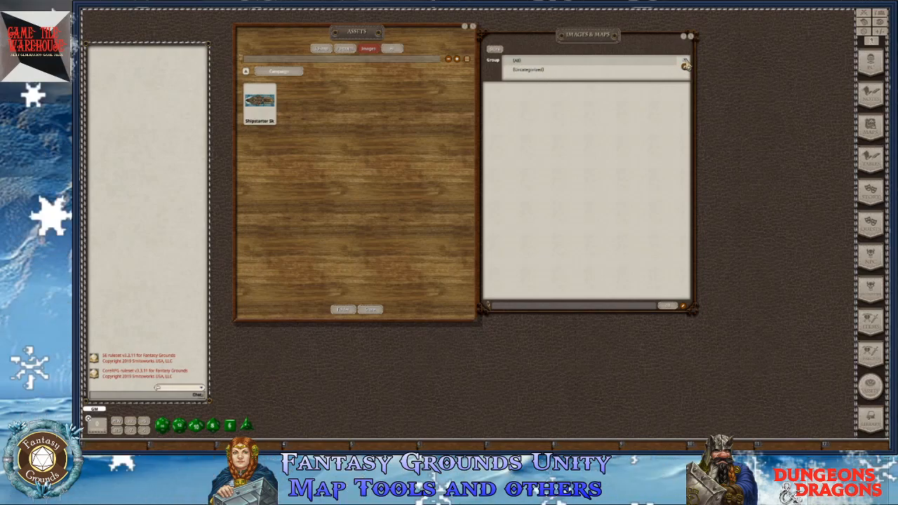
Add a group named "Necromancer's Warship" to the Images & Maps list and finish editing the groups
{"action": "left_click", "coordinate": [685, 68]}
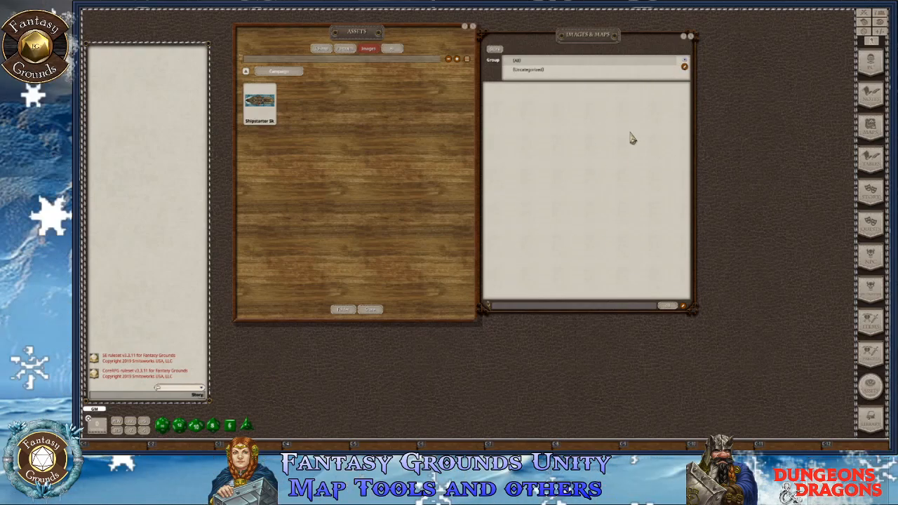
{"action": "left_click", "coordinate": [686, 74]}
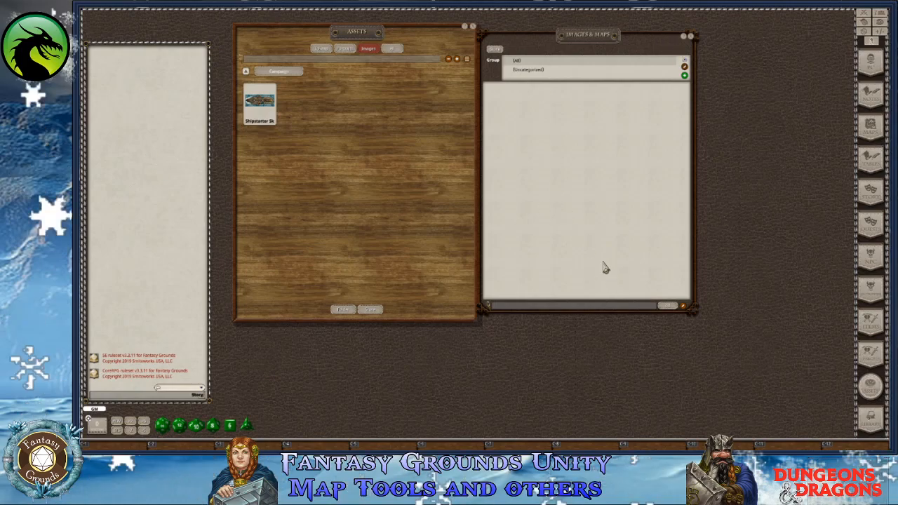
{"action": "left_click", "coordinate": [686, 77]}
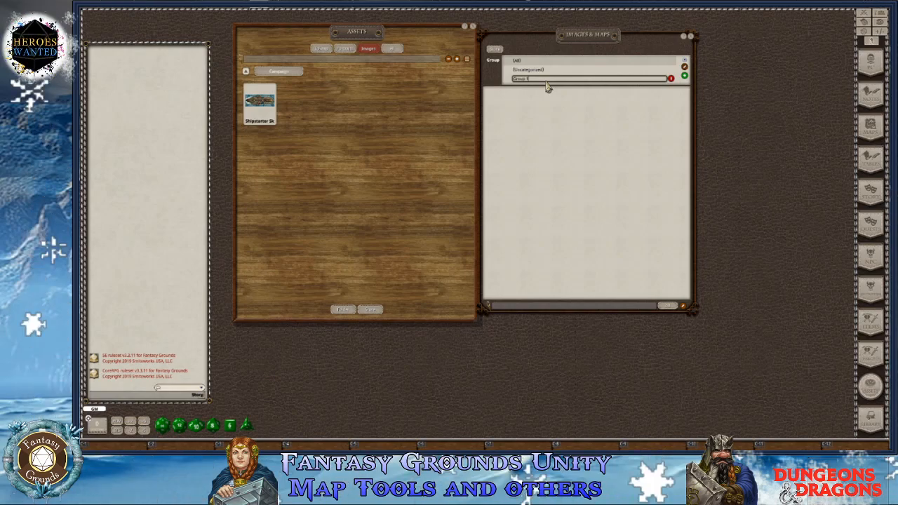
{"action": "key", "text": "BackSpace"}
{"action": "key", "text": "BackSpace"}
{"action": "key", "text": "BackSpace"}
{"action": "key", "text": "BackSpace"}
{"action": "key", "text": "BackSpace"}
{"action": "key", "text": "BackSpace"}
{"action": "key", "text": "BackSpace"}
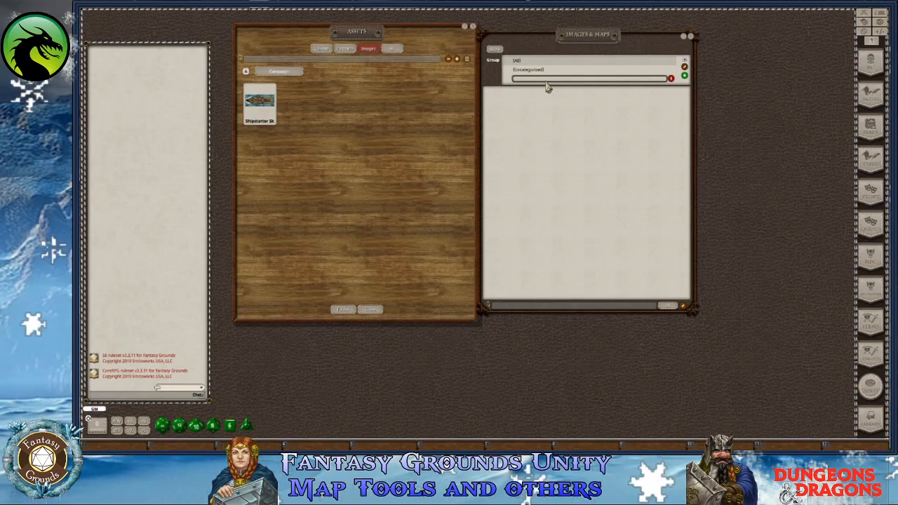
{"action": "type", "text": "Necromancer"}
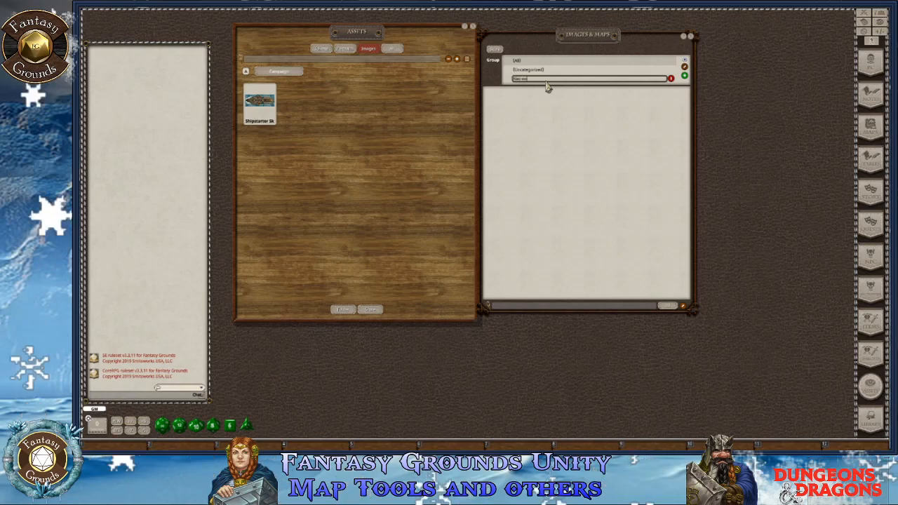
{"action": "type", "text": "'s Wo"}
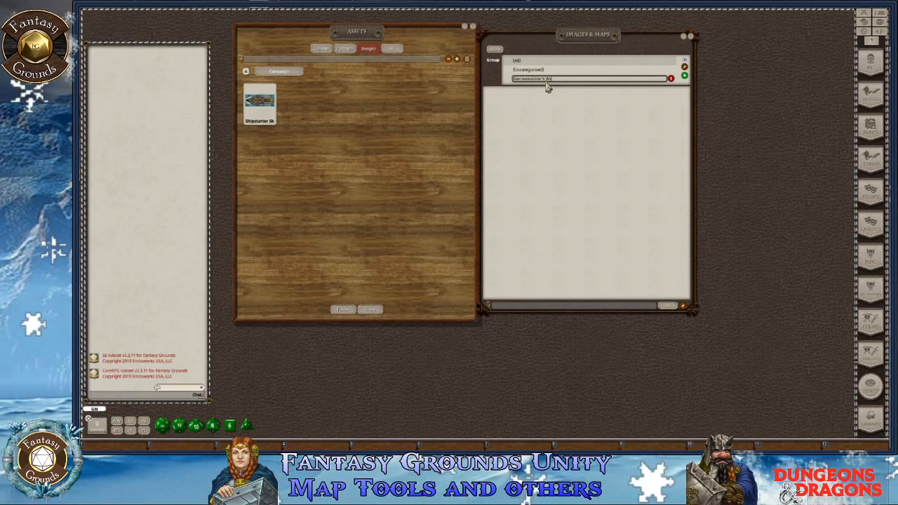
{"action": "type", "text": "rship"}
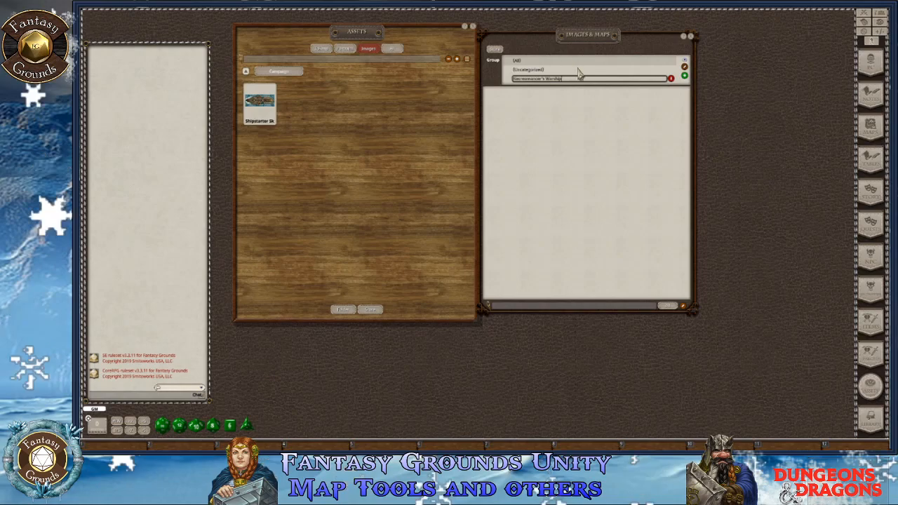
{"action": "left_click", "coordinate": [600, 132]}
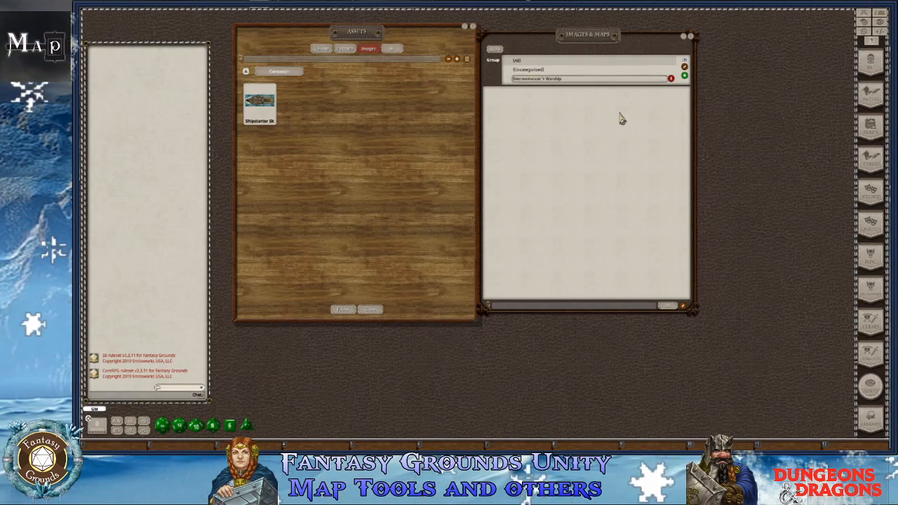
{"action": "left_click", "coordinate": [684, 68]}
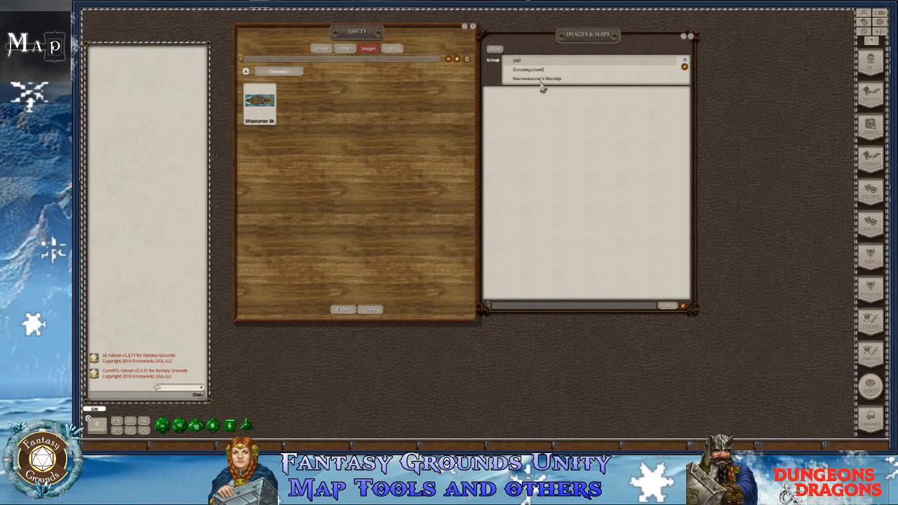
Show the Necromancer's Warship group and add the Shipstarter skeletal warship image from the Campaign assets to it
{"action": "left_click", "coordinate": [539, 80]}
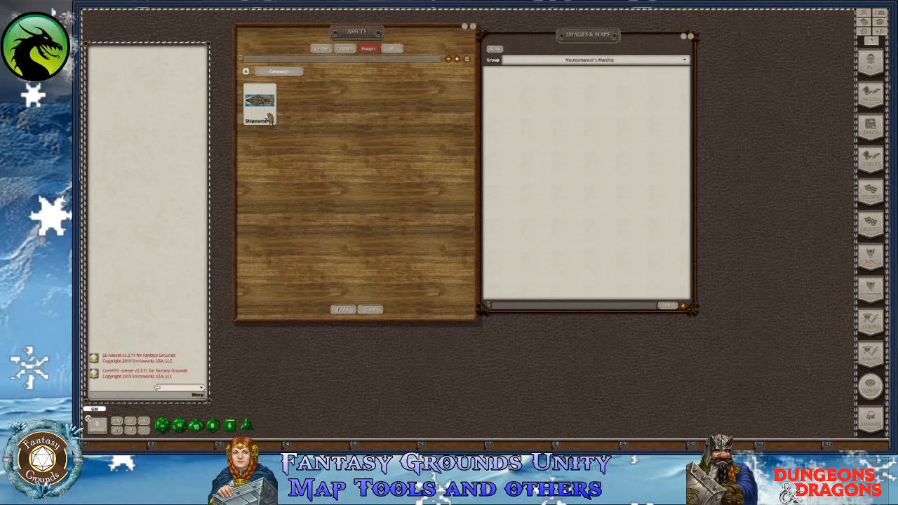
{"action": "left_click_drag", "start_coordinate": [261, 113], "coordinate": [522, 104]}
{"action": "left_click_drag", "start_coordinate": [486, 93], "coordinate": [550, 85]}
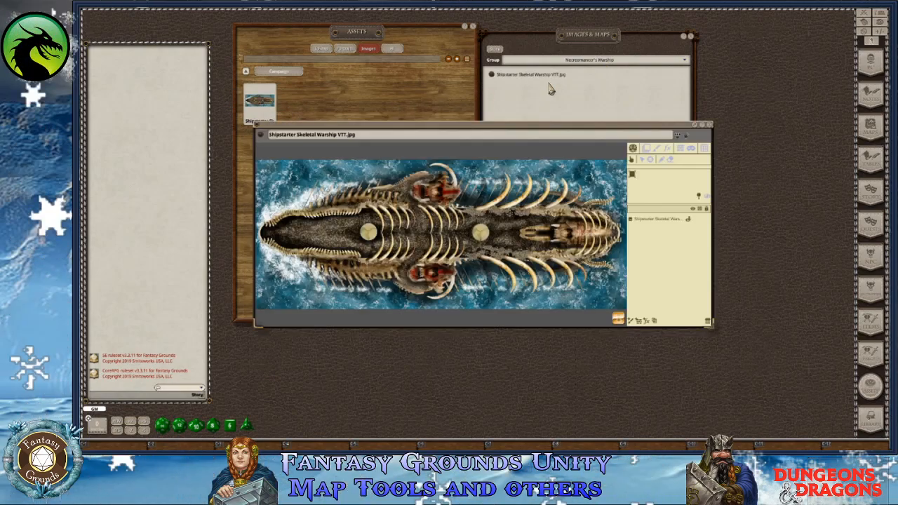
Close the Assets and Images & Maps windows, then enlarge the warship map window to the full height of the tabletop
{"action": "left_click", "coordinate": [473, 27]}
{"action": "left_click", "coordinate": [690, 35]}
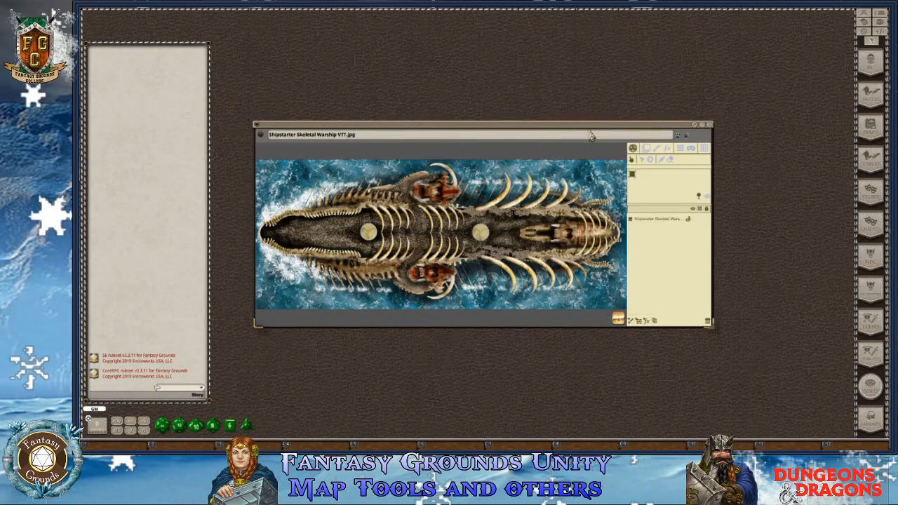
{"action": "left_click_drag", "start_coordinate": [560, 131], "coordinate": [551, 24]}
{"action": "left_click_drag", "start_coordinate": [701, 219], "coordinate": [691, 440]}
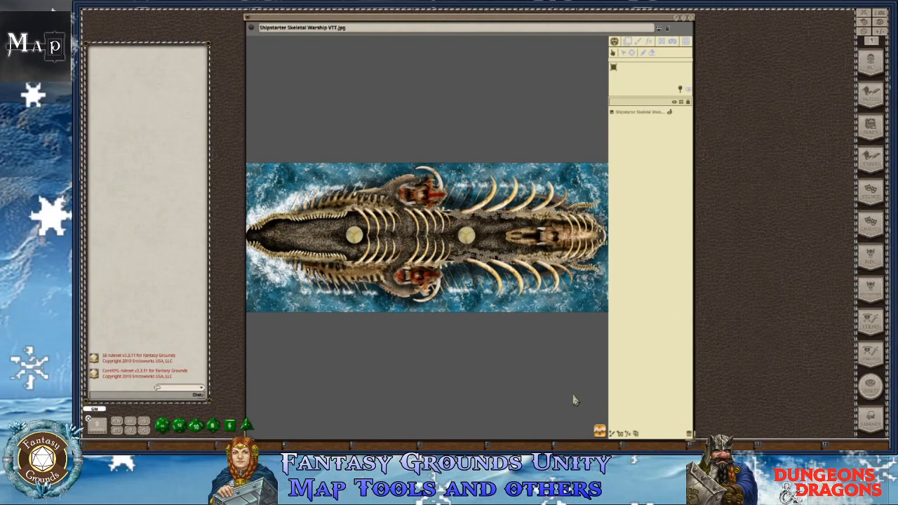
Examine the skeletal warship map up close and as a whole, including its deck, ribs and skulls
{"action": "scroll", "coordinate": [438, 270], "scroll_direction": "up", "scroll_amount": 5}
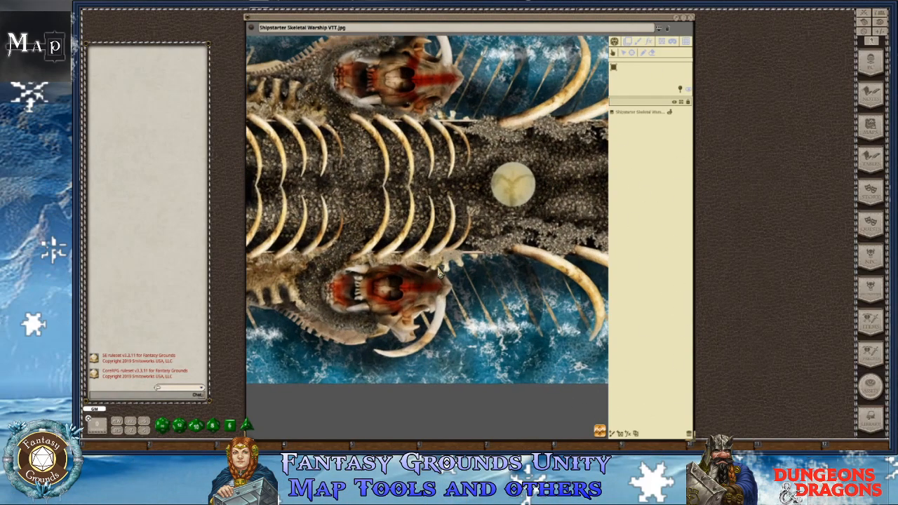
{"action": "scroll", "coordinate": [426, 264], "scroll_direction": "down", "scroll_amount": 6}
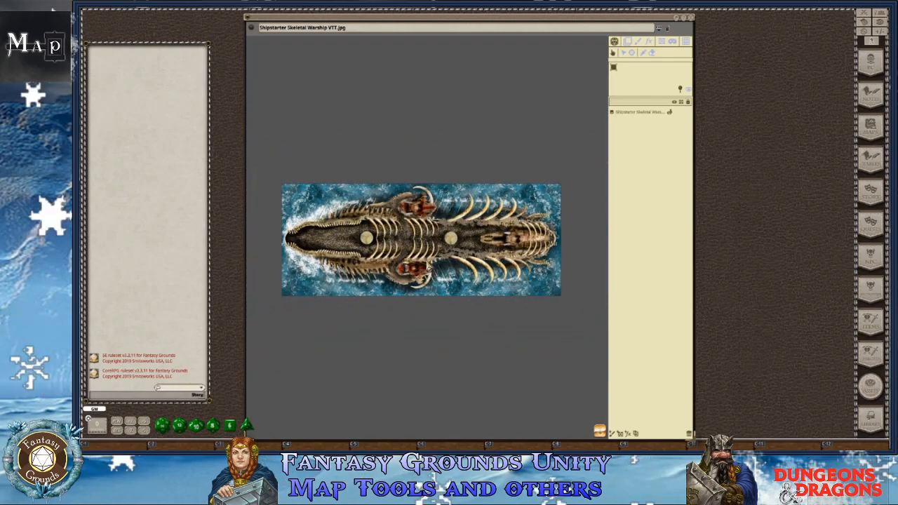
{"action": "scroll", "coordinate": [428, 265], "scroll_direction": "down", "scroll_amount": 2}
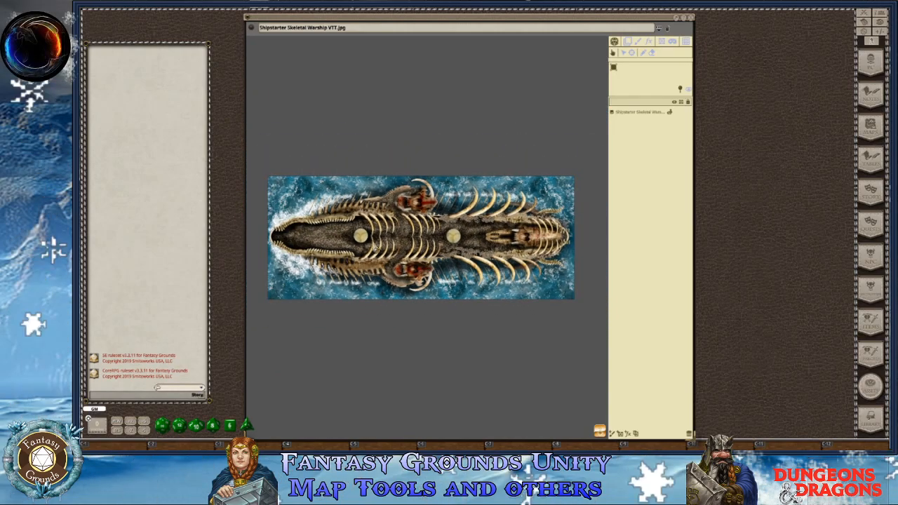
{"action": "scroll", "coordinate": [388, 252], "scroll_direction": "up", "scroll_amount": 2}
{"action": "scroll", "coordinate": [386, 251], "scroll_direction": "up", "scroll_amount": 6}
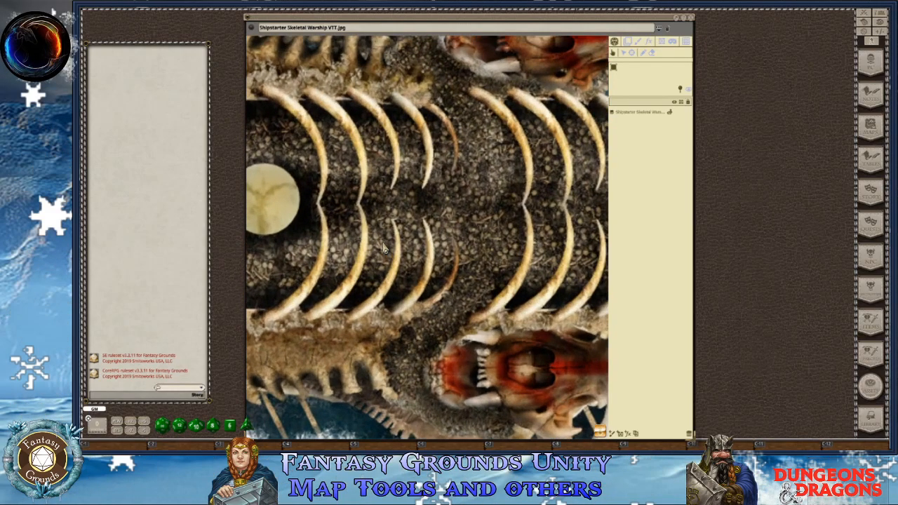
{"action": "scroll", "coordinate": [383, 247], "scroll_direction": "down", "scroll_amount": 7}
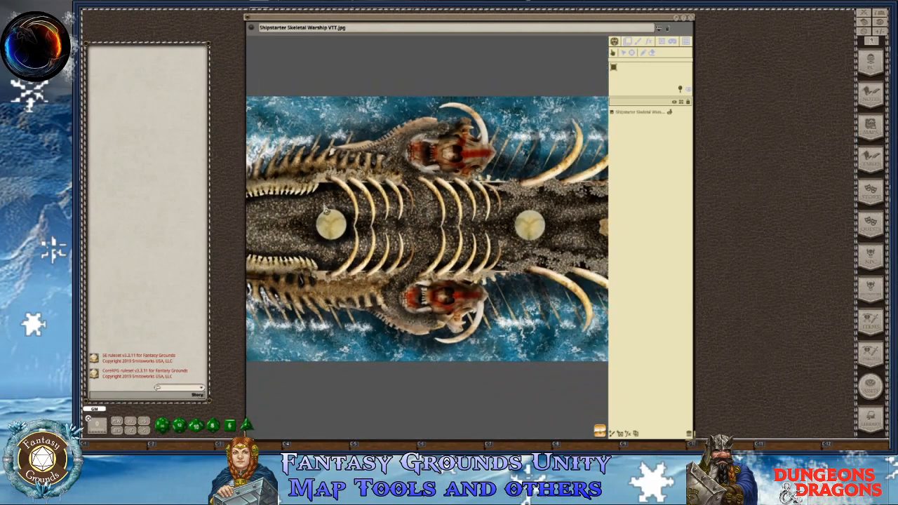
{"action": "scroll", "coordinate": [367, 267], "scroll_direction": "down", "scroll_amount": 2}
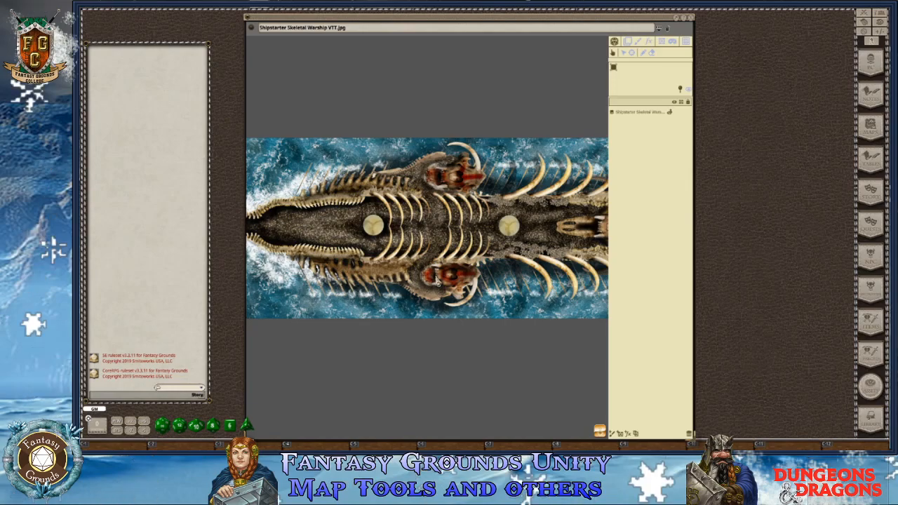
{"action": "scroll", "coordinate": [491, 270], "scroll_direction": "up", "scroll_amount": 5}
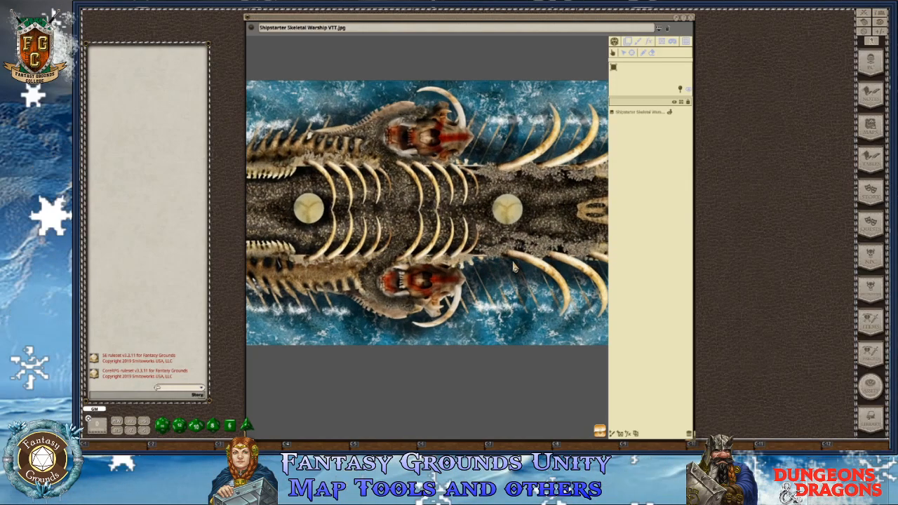
Inspect the stern half of the skeletal warship map, including its round platforms, curved tusks and rear skull, at several magnifications
{"action": "scroll", "coordinate": [346, 283], "scroll_direction": "down", "scroll_amount": 6}
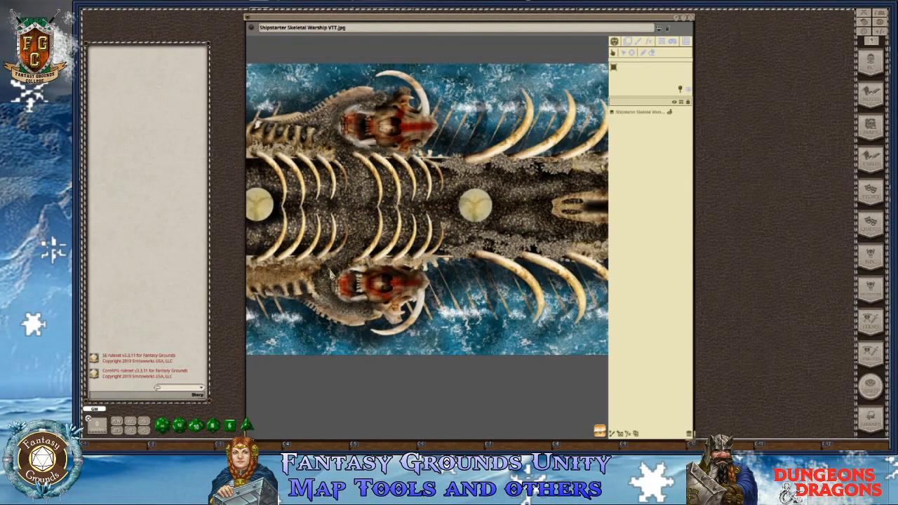
{"action": "scroll", "coordinate": [430, 246], "scroll_direction": "up", "scroll_amount": 6}
{"action": "scroll", "coordinate": [429, 247], "scroll_direction": "down", "scroll_amount": 6}
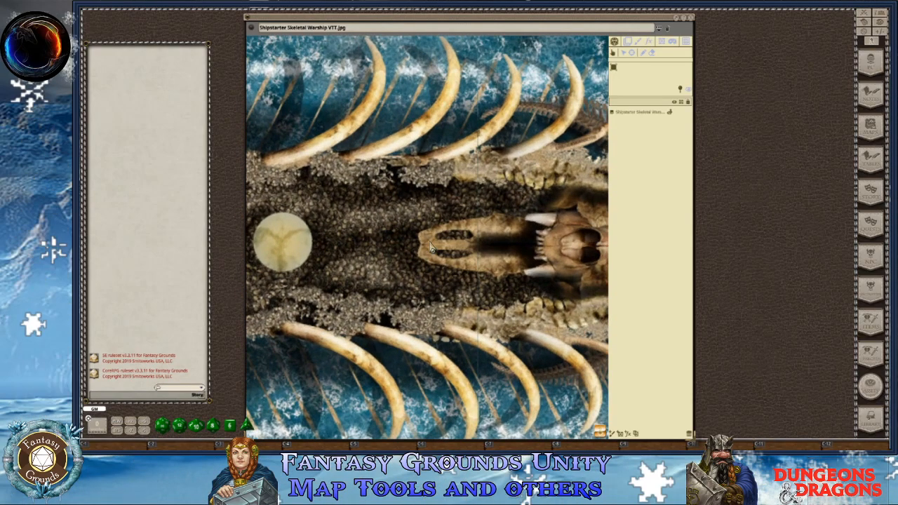
{"action": "scroll", "coordinate": [404, 251], "scroll_direction": "up", "scroll_amount": 3}
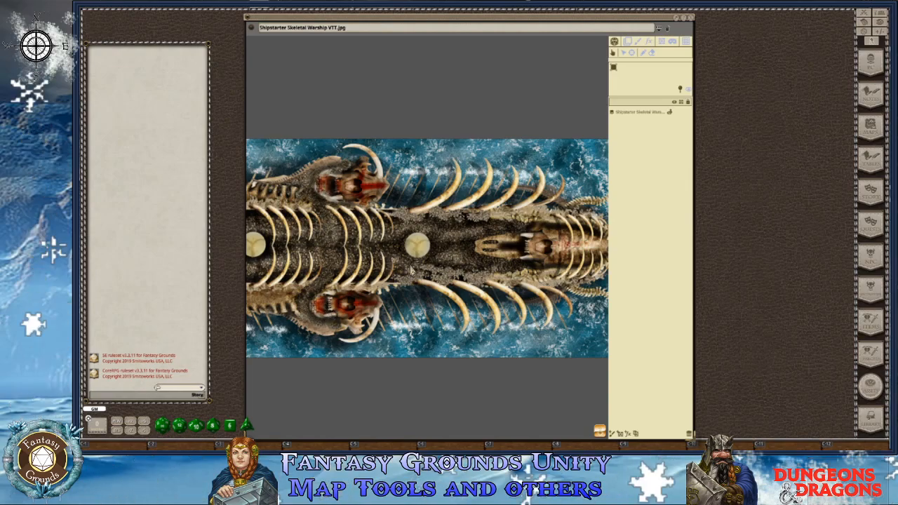
{"action": "scroll", "coordinate": [326, 203], "scroll_direction": "down", "scroll_amount": 2}
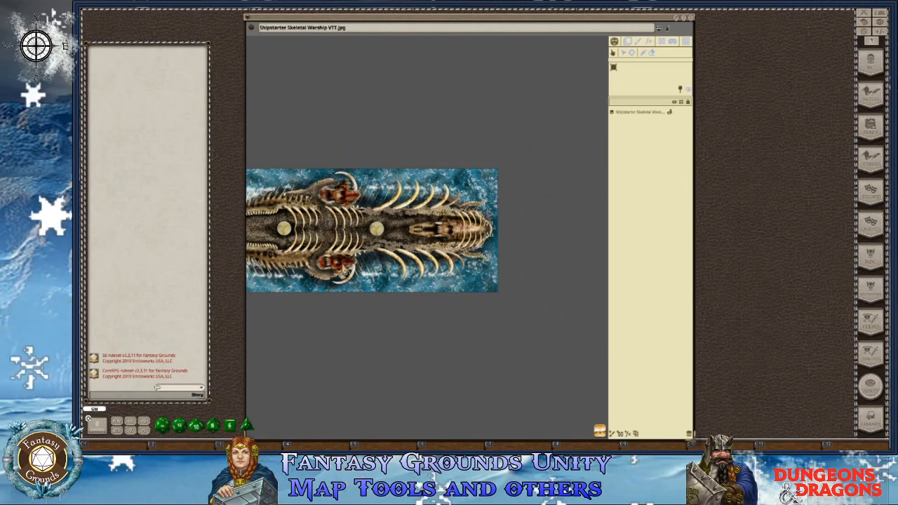
{"action": "scroll", "coordinate": [344, 270], "scroll_direction": "up", "scroll_amount": 3}
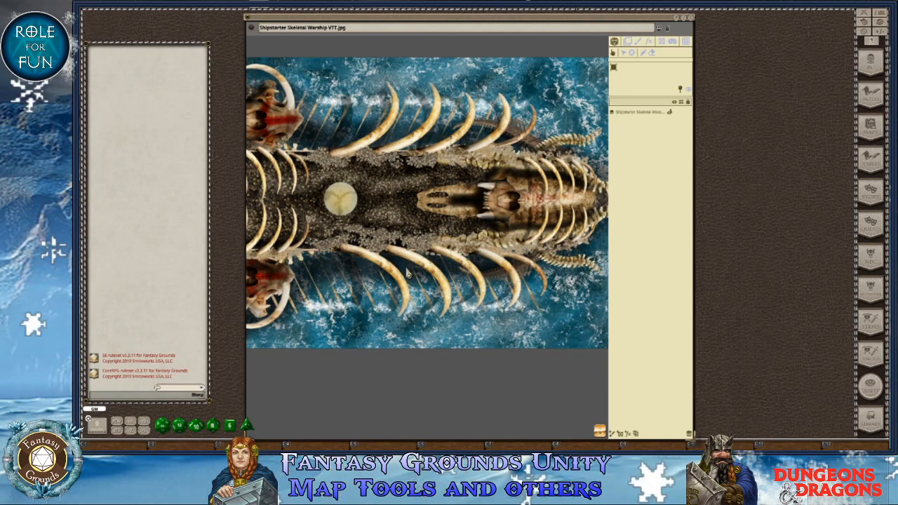
{"action": "scroll", "coordinate": [335, 257], "scroll_direction": "down", "scroll_amount": 3}
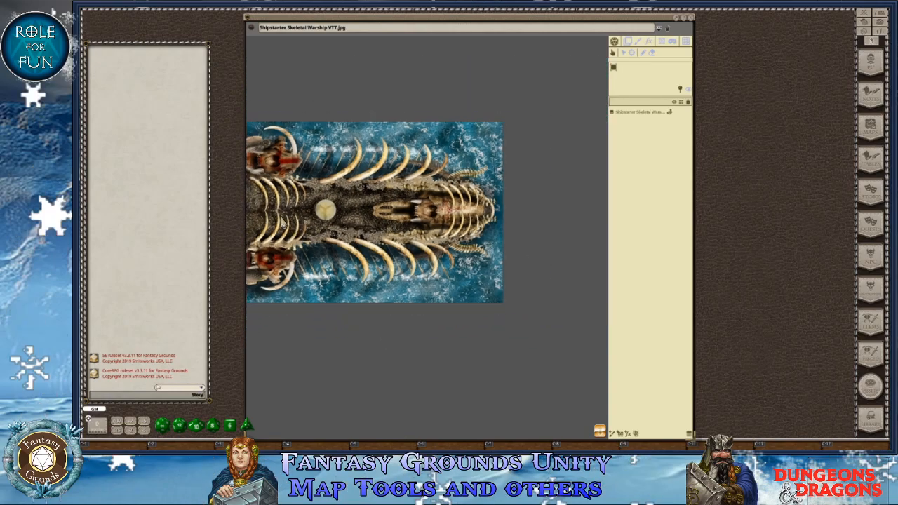
{"action": "scroll", "coordinate": [351, 220], "scroll_direction": "up", "scroll_amount": 2}
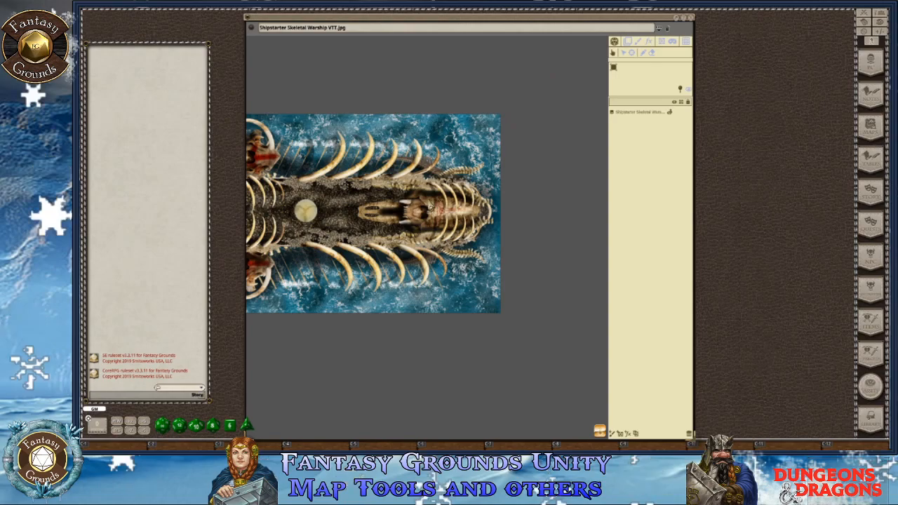
{"action": "scroll", "coordinate": [372, 211], "scroll_direction": "down", "scroll_amount": 3}
{"action": "scroll", "coordinate": [404, 240], "scroll_direction": "down", "scroll_amount": 2}
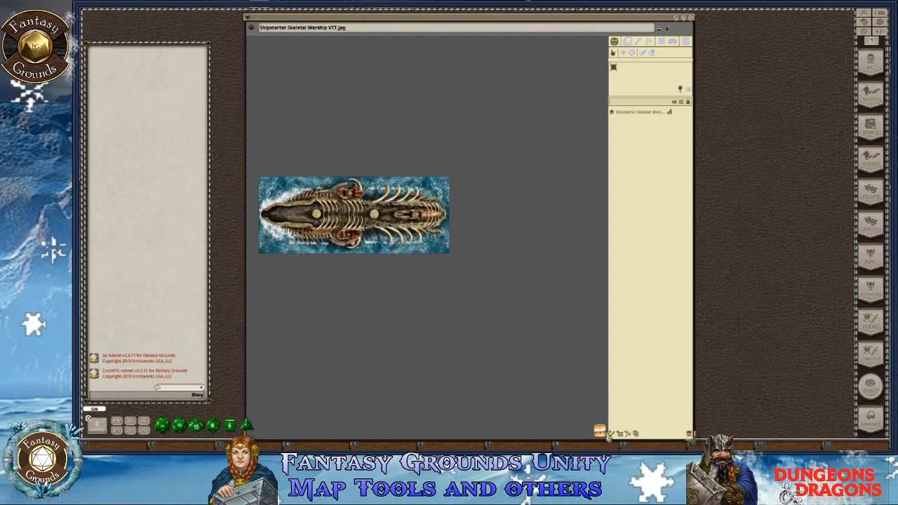
{"action": "scroll", "coordinate": [564, 400], "scroll_direction": "up", "scroll_amount": 3}
{"action": "scroll", "coordinate": [639, 436], "scroll_direction": "down", "scroll_amount": 2}
{"action": "scroll", "coordinate": [631, 428], "scroll_direction": "up", "scroll_amount": 2}
{"action": "scroll", "coordinate": [671, 435], "scroll_direction": "down", "scroll_amount": 3}
{"action": "scroll", "coordinate": [673, 430], "scroll_direction": "up", "scroll_amount": 2}
{"action": "scroll", "coordinate": [672, 429], "scroll_direction": "down", "scroll_amount": 2}
{"action": "scroll", "coordinate": [483, 341], "scroll_direction": "up", "scroll_amount": 4}
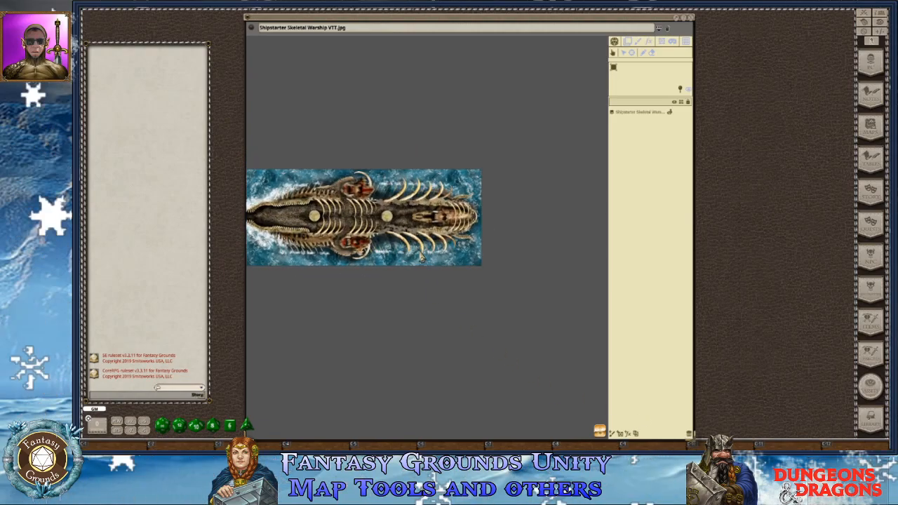
{"action": "scroll", "coordinate": [416, 249], "scroll_direction": "down", "scroll_amount": 1}
{"action": "scroll", "coordinate": [416, 249], "scroll_direction": "up", "scroll_amount": 4}
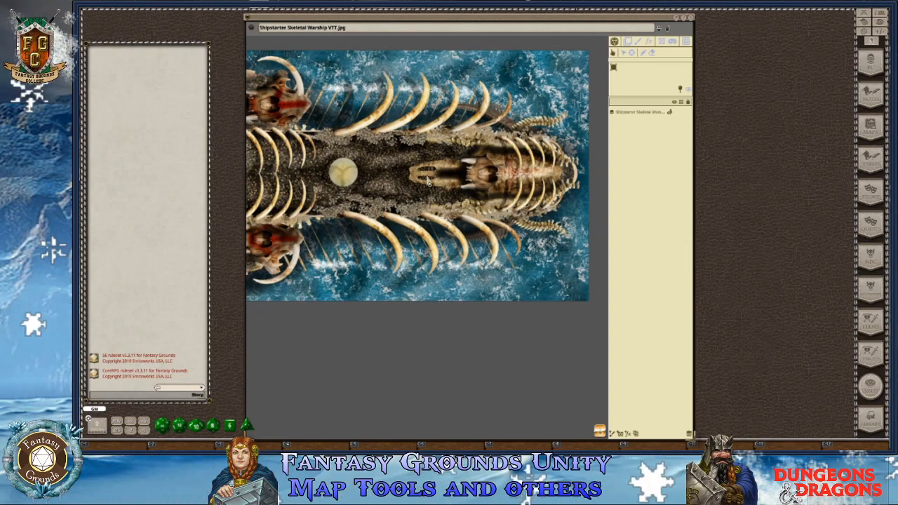
Resize the map window to a wide, shorter shape and fit the whole warship in it with Zoom To Fit
{"action": "left_click_drag", "start_coordinate": [691, 437], "coordinate": [853, 326]}
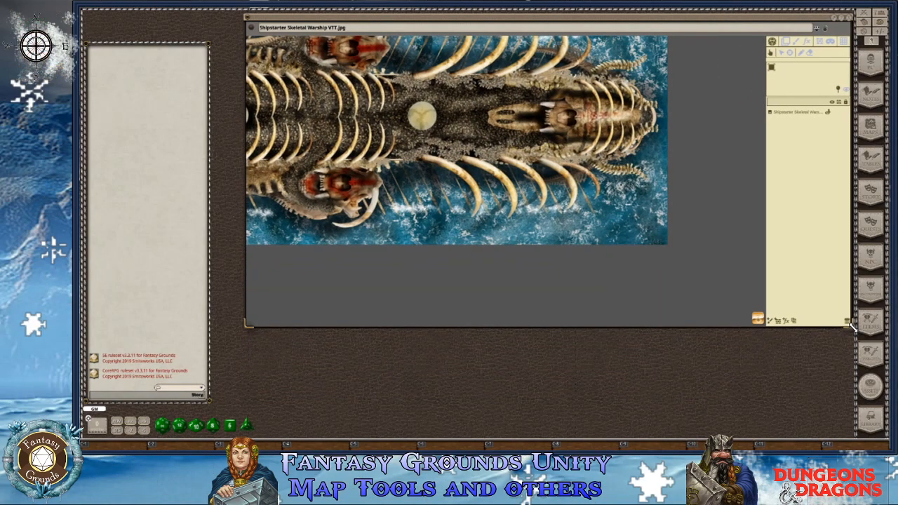
{"action": "right_click", "coordinate": [548, 173]}
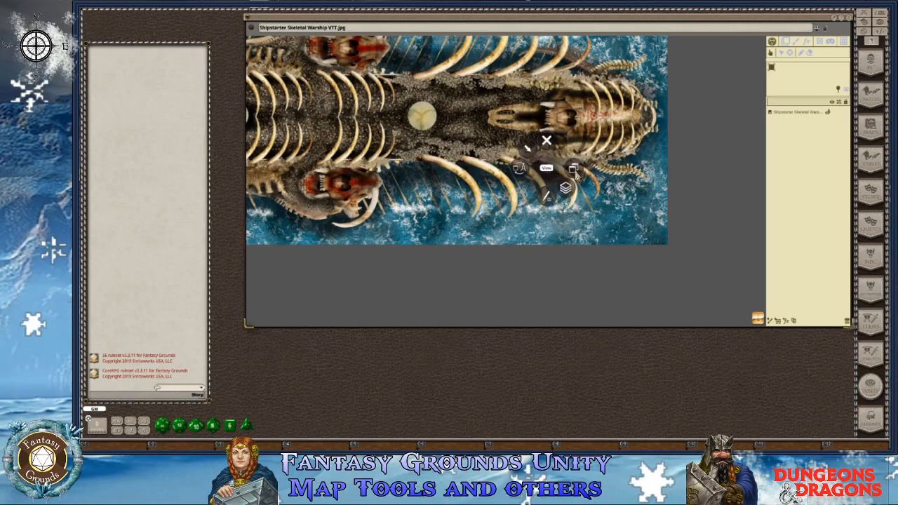
{"action": "left_click", "coordinate": [574, 171]}
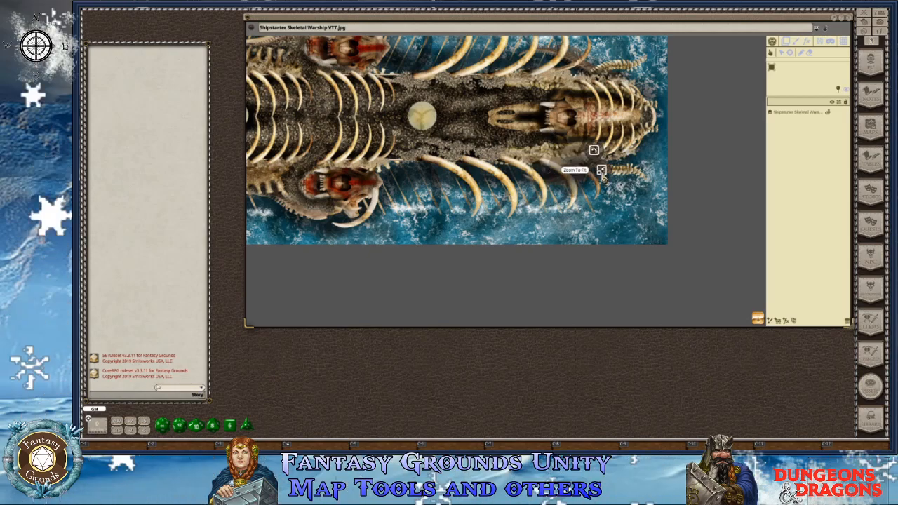
{"action": "left_click", "coordinate": [603, 178]}
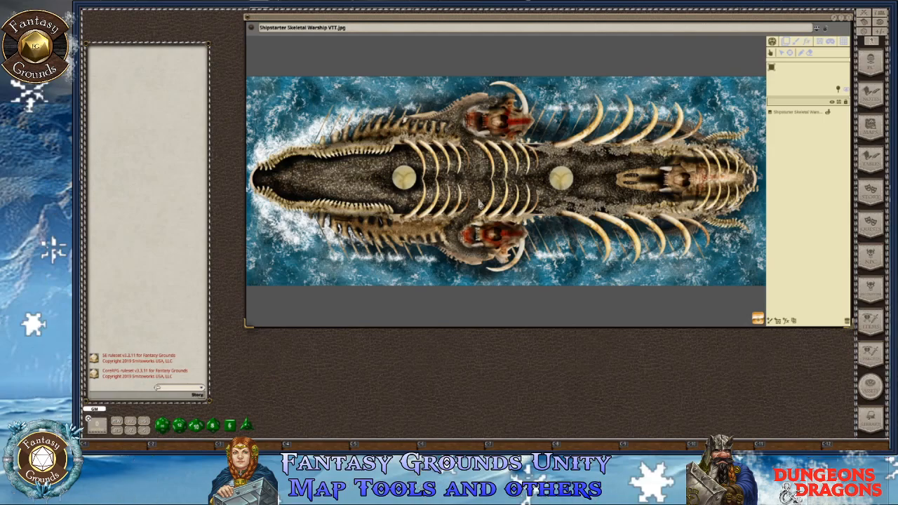
{"action": "scroll", "coordinate": [498, 231], "scroll_direction": "up", "scroll_amount": 3}
{"action": "scroll", "coordinate": [498, 232], "scroll_direction": "down", "scroll_amount": 3}
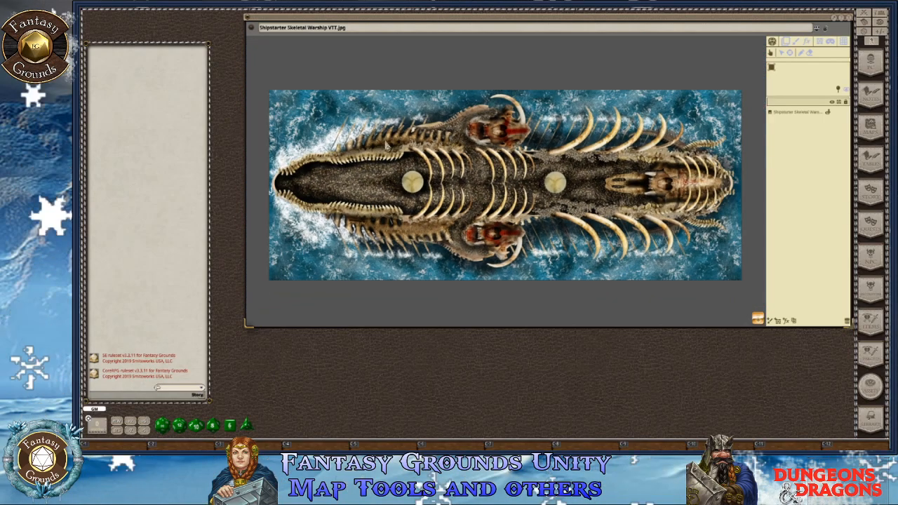
Move the map window over the chat area, enlarge it to fill the tabletop and fit the whole warship inside
{"action": "left_click_drag", "start_coordinate": [376, 19], "coordinate": [352, 14]}
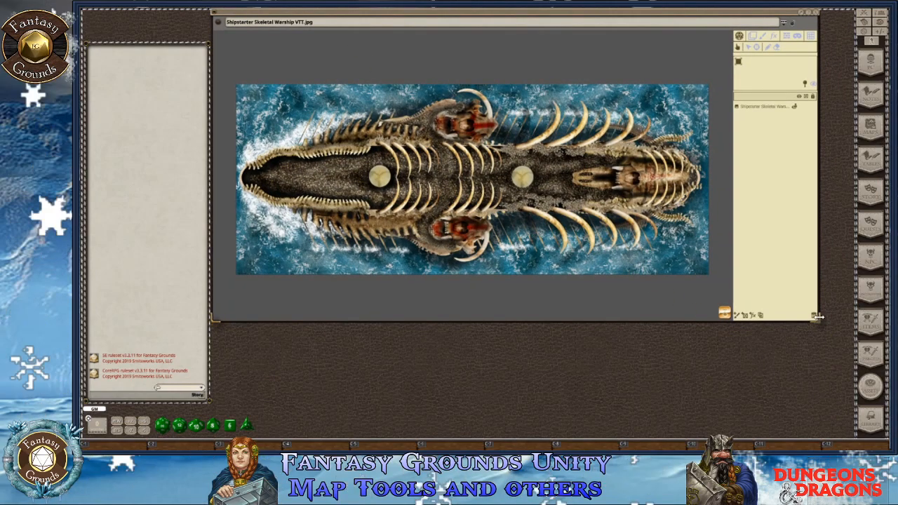
{"action": "left_click_drag", "start_coordinate": [816, 320], "coordinate": [849, 354]}
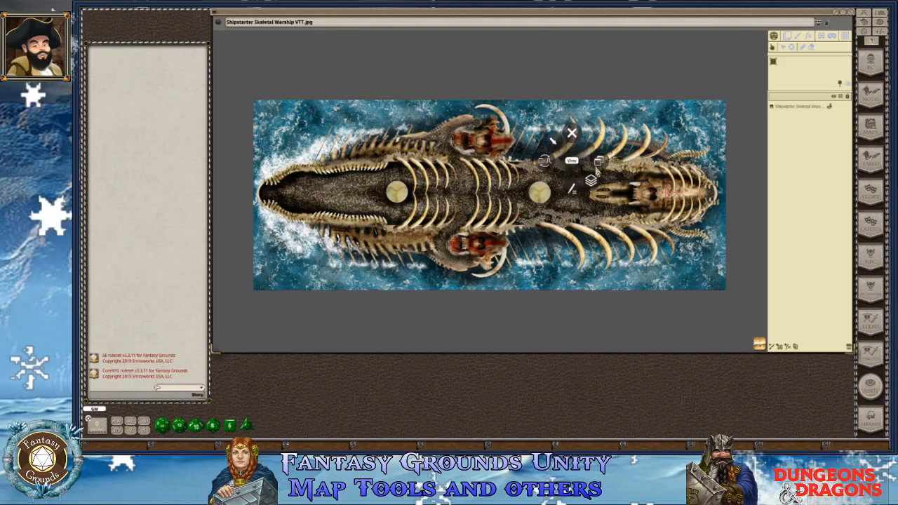
{"action": "left_click", "coordinate": [625, 163]}
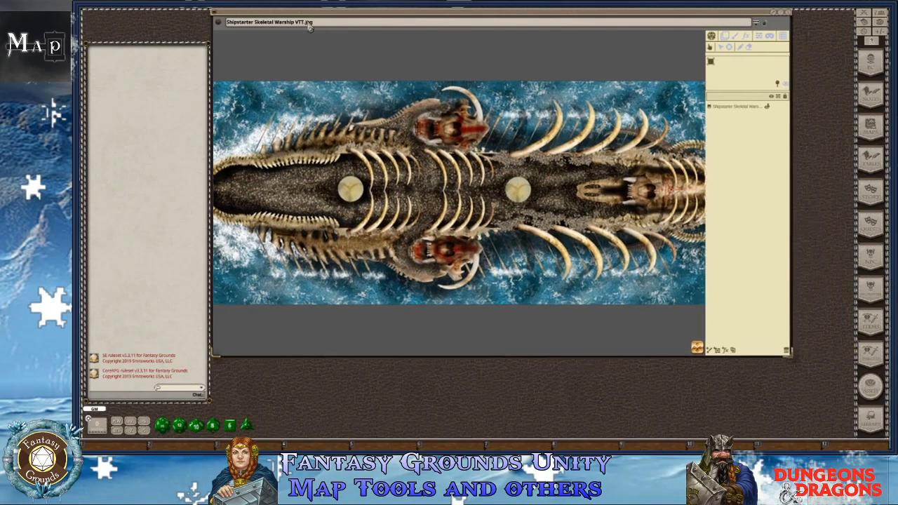
{"action": "left_click_drag", "start_coordinate": [397, 13], "coordinate": [264, 15]}
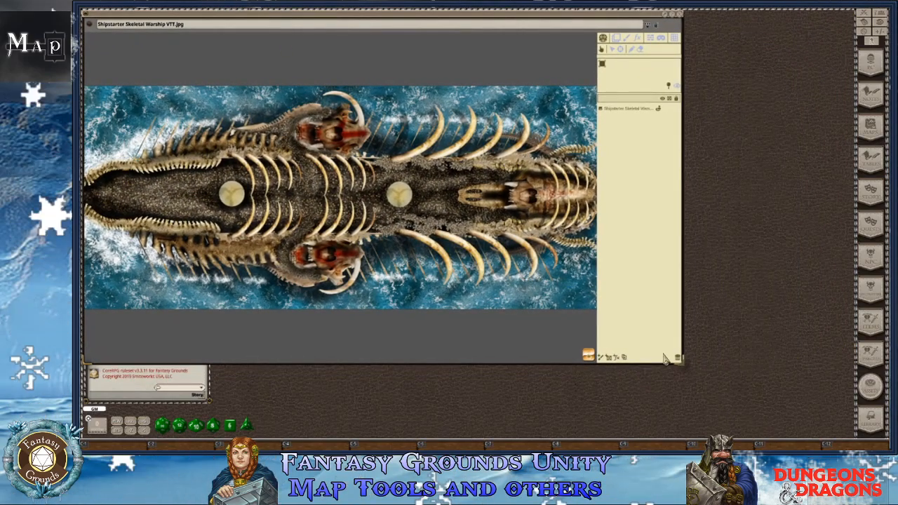
{"action": "left_click_drag", "start_coordinate": [684, 363], "coordinate": [856, 442]}
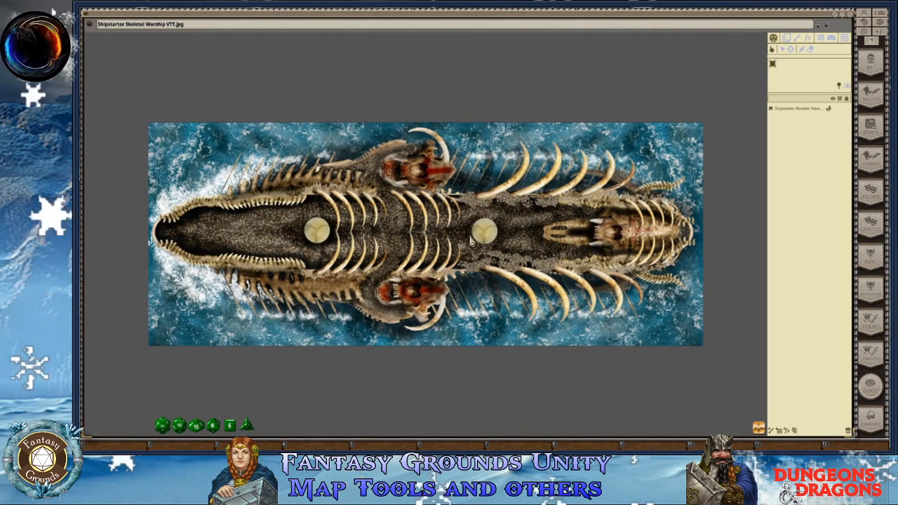
{"action": "left_click", "coordinate": [525, 238]}
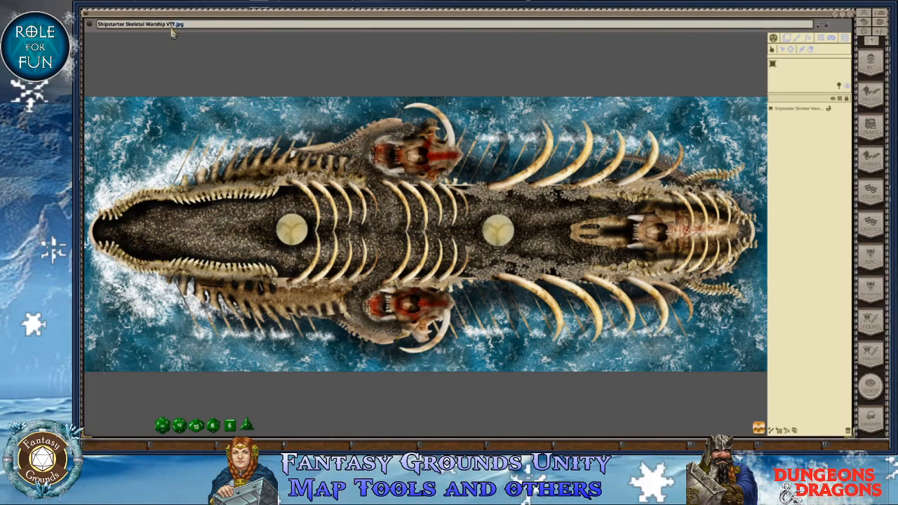
Rename the map "Map, The Necromancer's Skeletal Warship"
{"action": "key", "text": "BackSpace"}
{"action": "left_click_drag", "start_coordinate": [127, 28], "coordinate": [82, 35]}
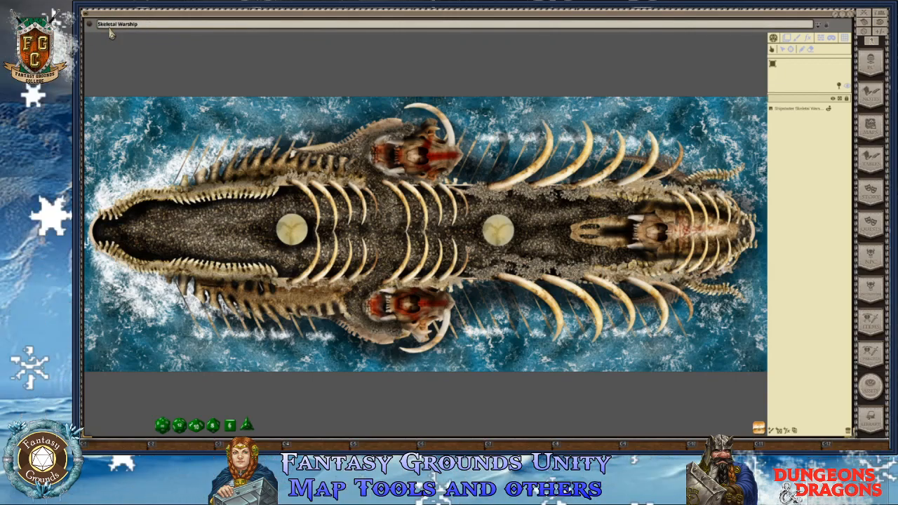
{"action": "type", "text": "Map, The"}
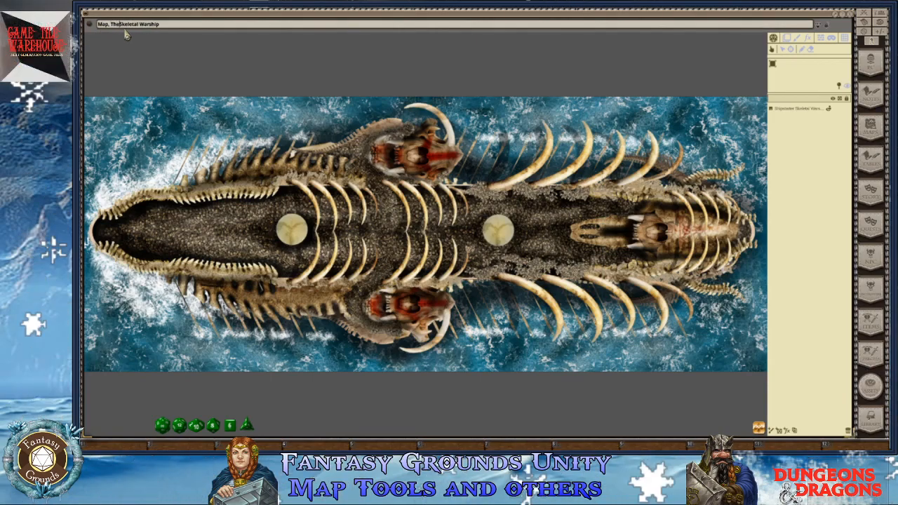
{"action": "type", "text": " Necromancer's"}
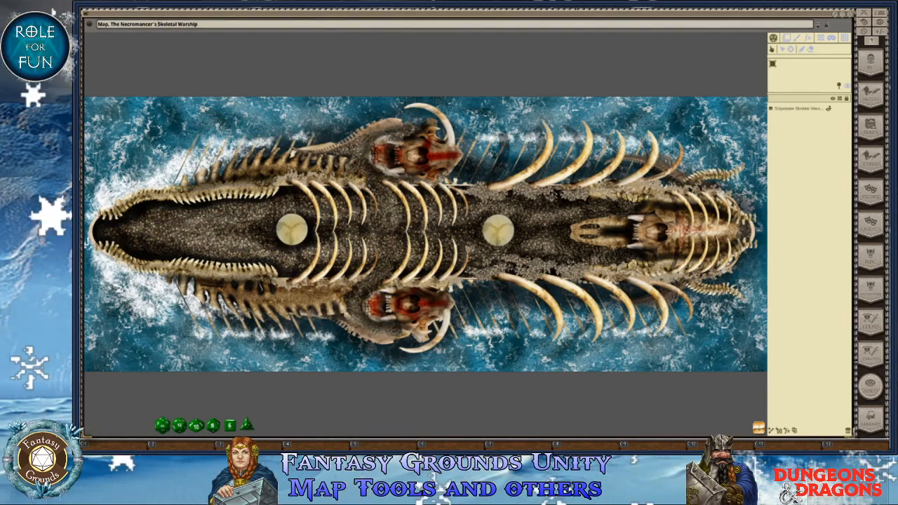
Give the map the unidentified name "Skeleton Ship!" and lock the record
{"action": "left_click", "coordinate": [829, 30]}
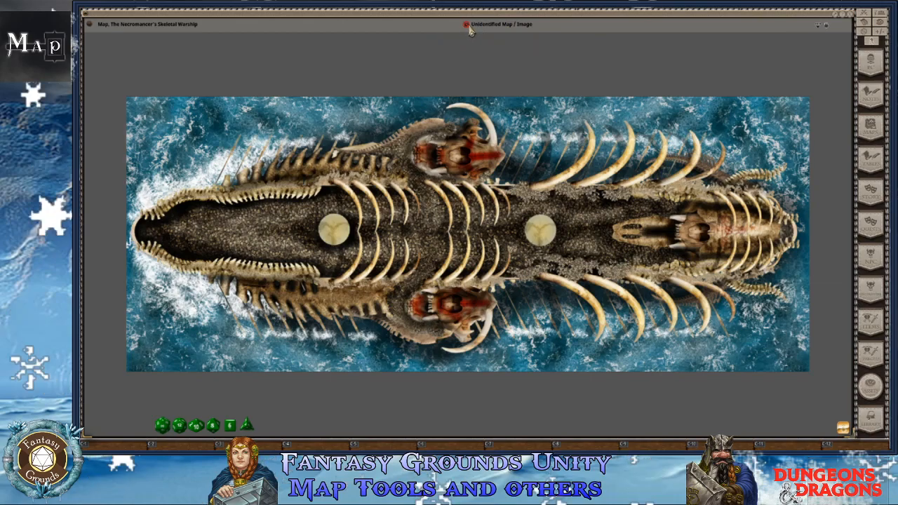
{"action": "left_click", "coordinate": [818, 25]}
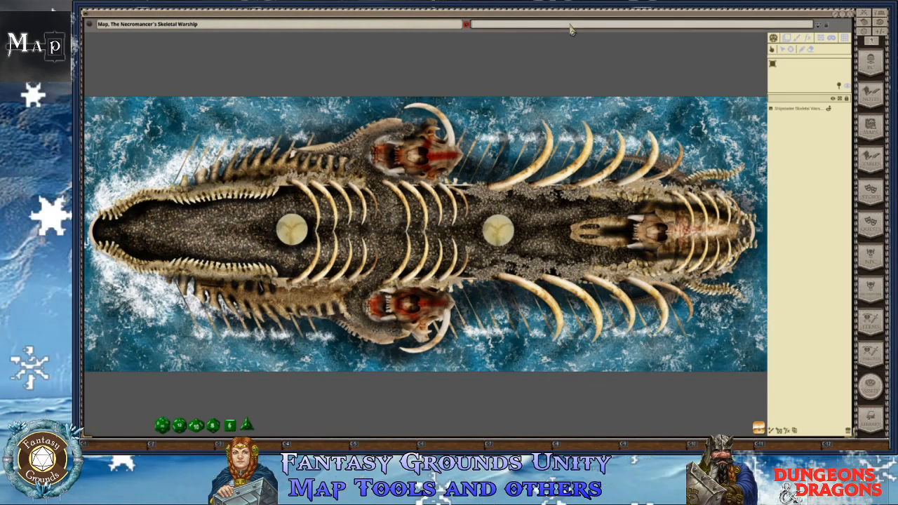
{"action": "type", "text": "5"}
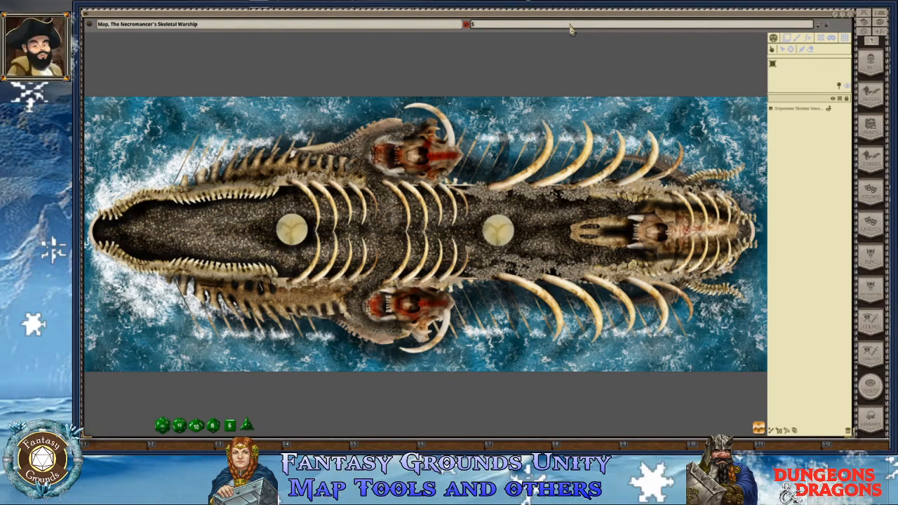
{"action": "type", "text": "kel"}
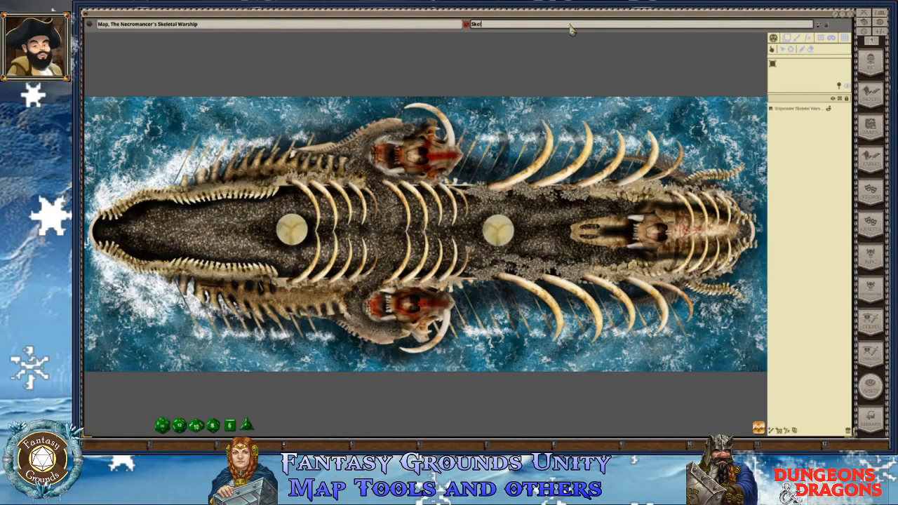
{"action": "type", "text": "eton Ship!"}
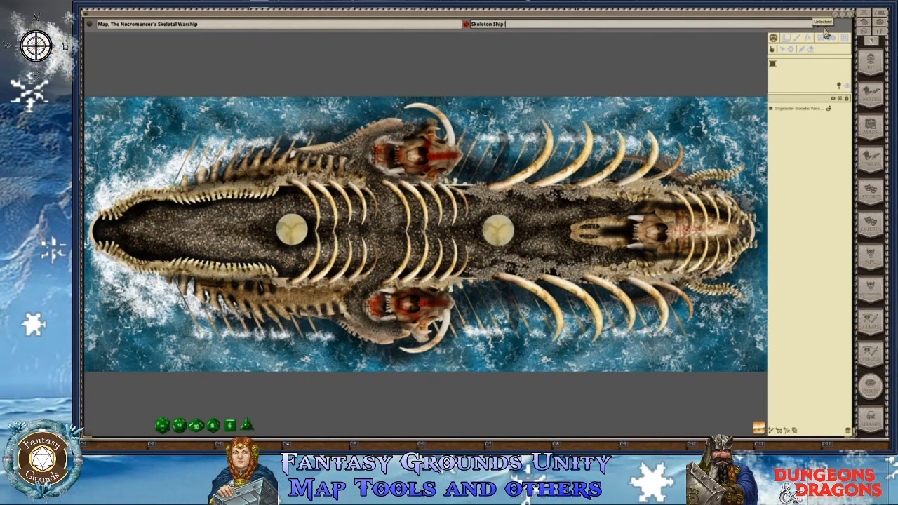
{"action": "left_click", "coordinate": [827, 25]}
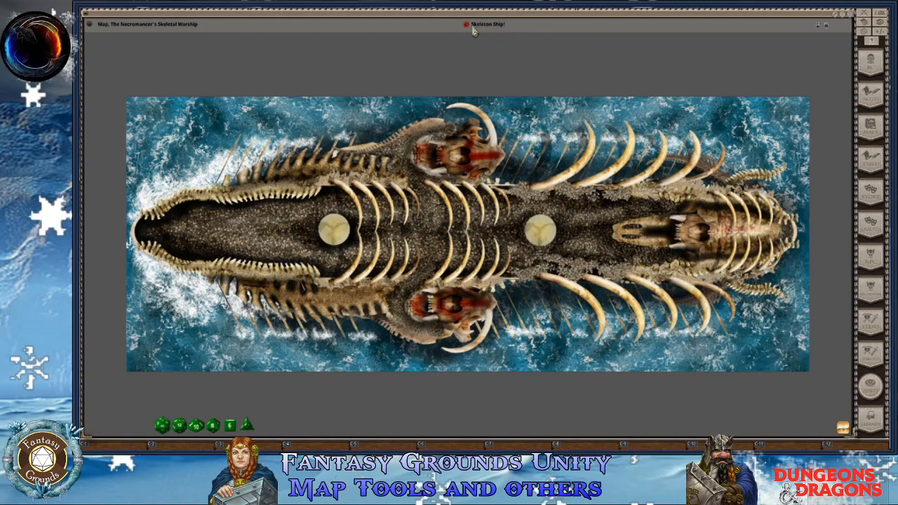
{"action": "scroll", "coordinate": [521, 172], "scroll_direction": "up", "scroll_amount": 3}
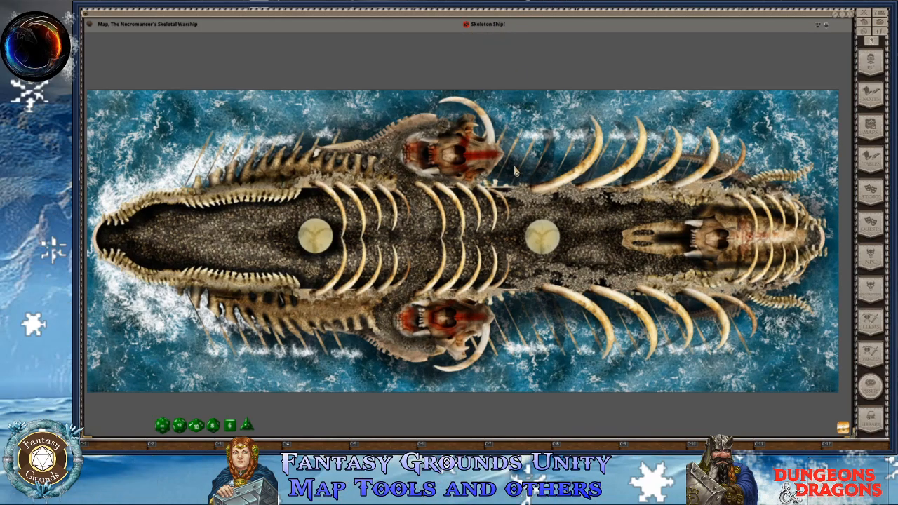
{"action": "scroll", "coordinate": [422, 142], "scroll_direction": "down", "scroll_amount": 3}
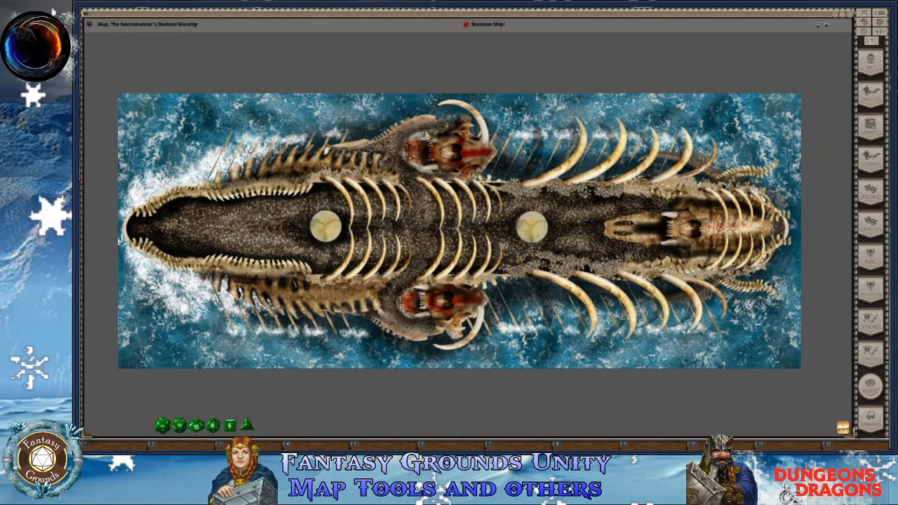
{"action": "scroll", "coordinate": [261, 105], "scroll_direction": "up", "scroll_amount": 2}
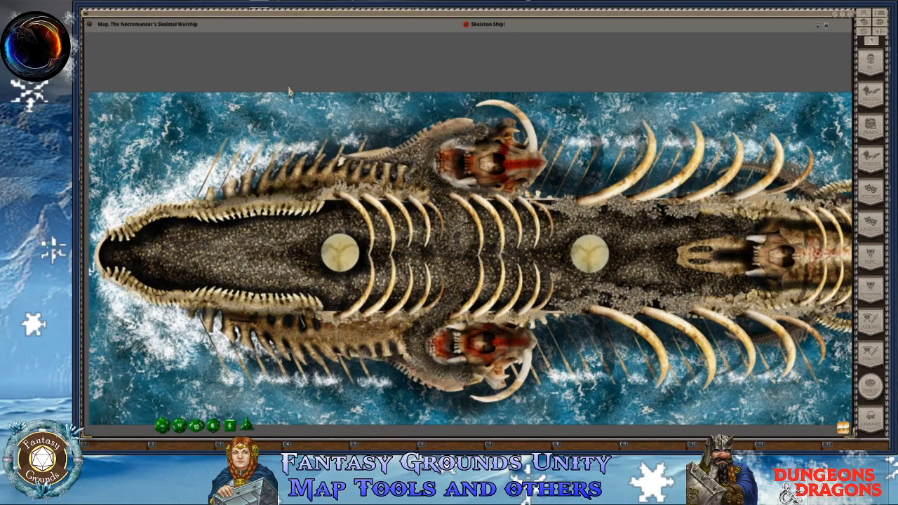
{"action": "right_click", "coordinate": [265, 106]}
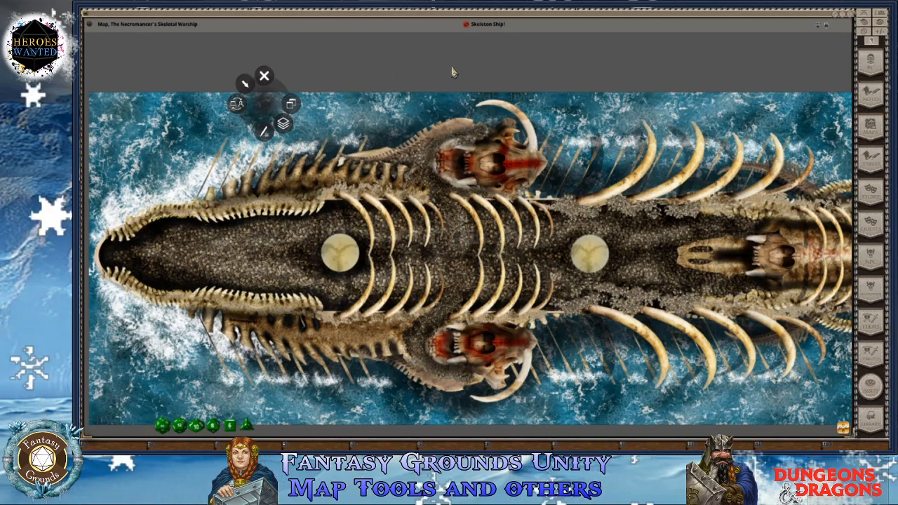
{"action": "scroll", "coordinate": [663, 309], "scroll_direction": "down", "scroll_amount": 3}
{"action": "scroll", "coordinate": [664, 309], "scroll_direction": "up", "scroll_amount": 1}
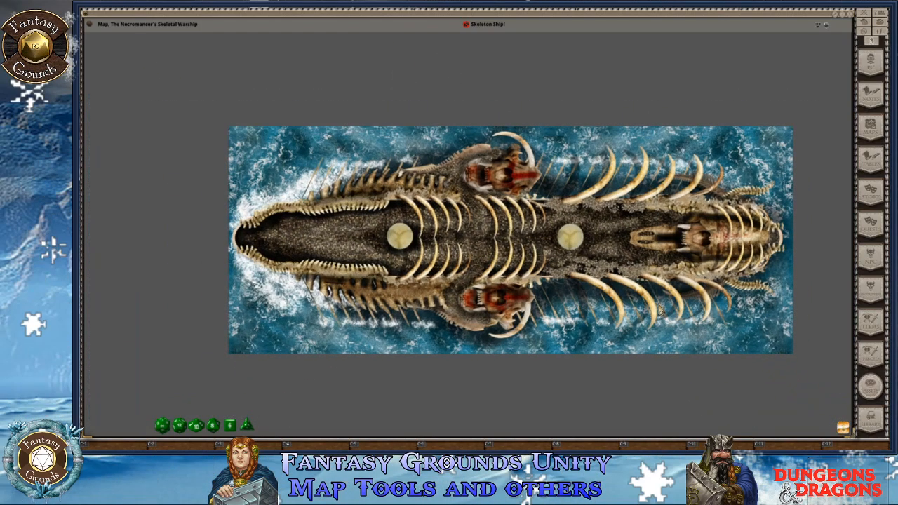
Examine the skeletal warship map, from its full outline to the details of the deck
{"action": "scroll", "coordinate": [658, 311], "scroll_direction": "up", "scroll_amount": 2}
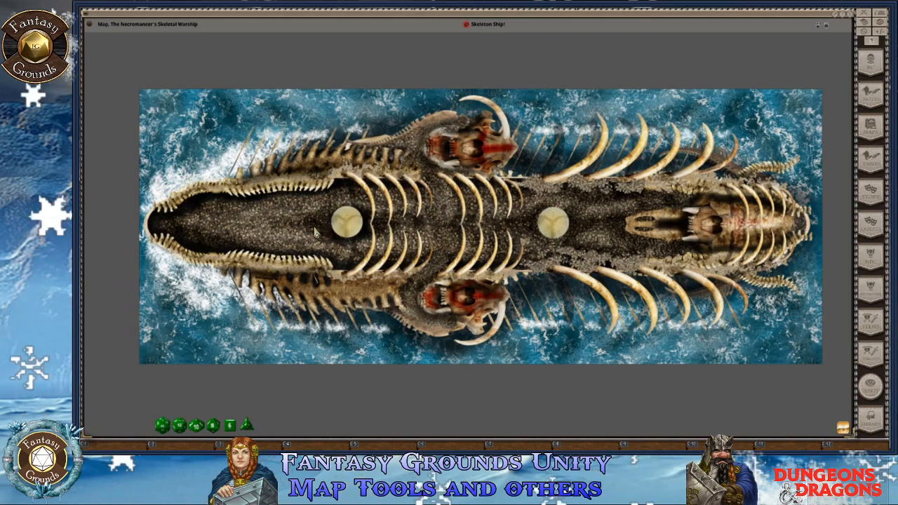
{"action": "scroll", "coordinate": [340, 221], "scroll_direction": "up", "scroll_amount": 3}
{"action": "scroll", "coordinate": [339, 222], "scroll_direction": "down", "scroll_amount": 2}
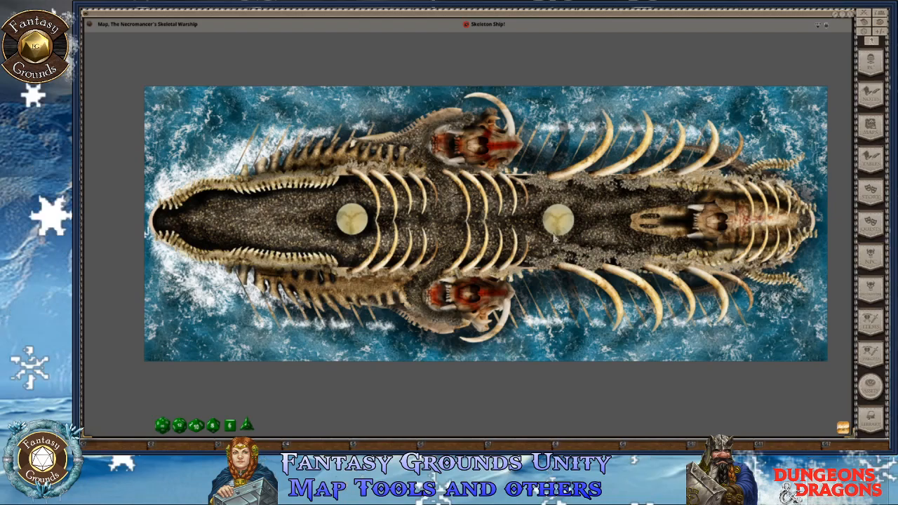
{"action": "scroll", "coordinate": [425, 333], "scroll_direction": "up", "scroll_amount": 1}
{"action": "scroll", "coordinate": [401, 284], "scroll_direction": "up", "scroll_amount": 1}
{"action": "scroll", "coordinate": [314, 157], "scroll_direction": "down", "scroll_amount": 2}
{"action": "right_click", "coordinate": [245, 83]}
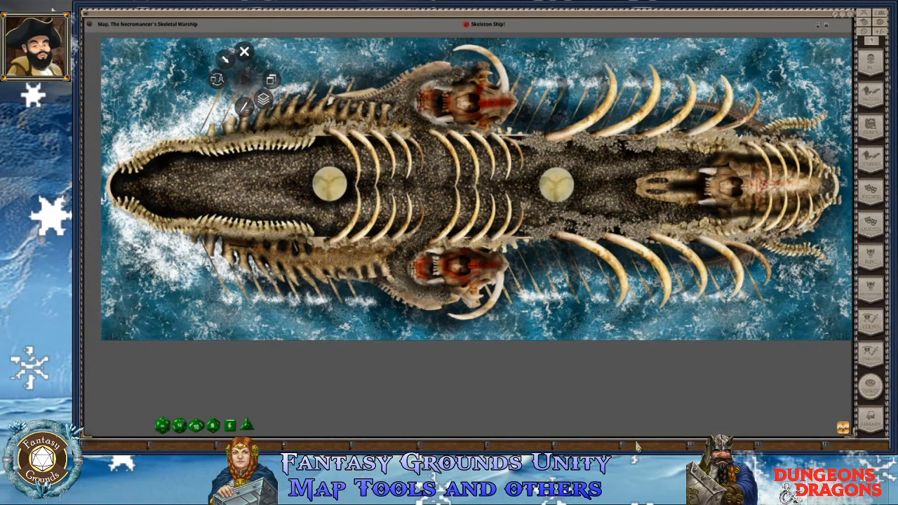
{"action": "scroll", "coordinate": [501, 271], "scroll_direction": "up", "scroll_amount": 2}
{"action": "scroll", "coordinate": [501, 272], "scroll_direction": "down", "scroll_amount": 1}
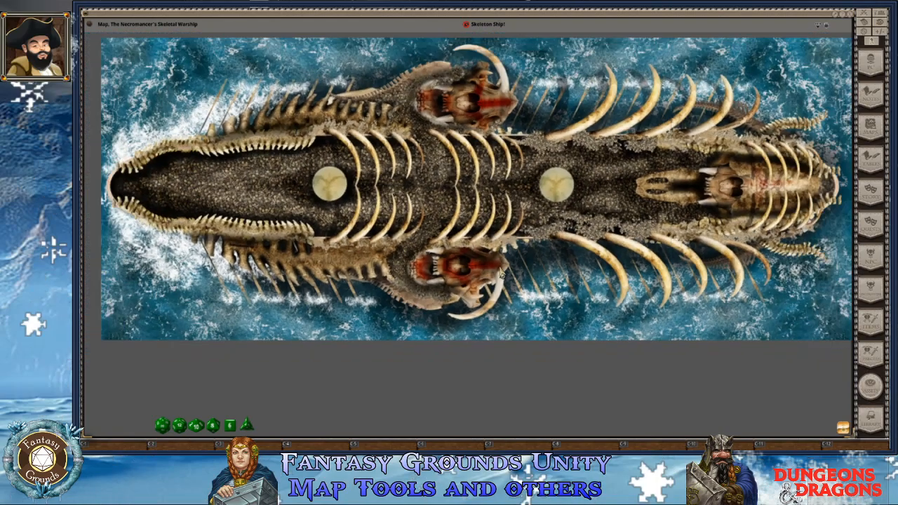
Unlock the map record to reveal the image editing tools and select the skeletal warship image layer
{"action": "left_click", "coordinate": [827, 25]}
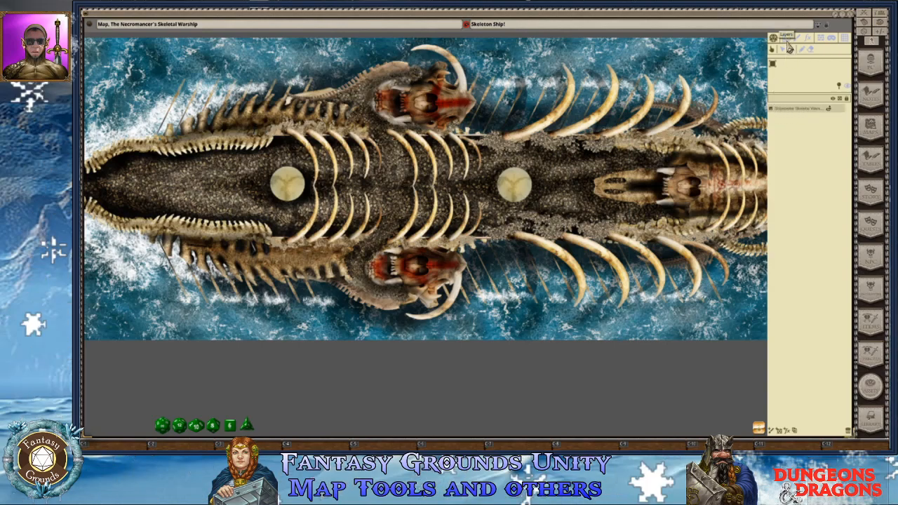
{"action": "left_click", "coordinate": [784, 112]}
{"action": "left_click", "coordinate": [784, 109]}
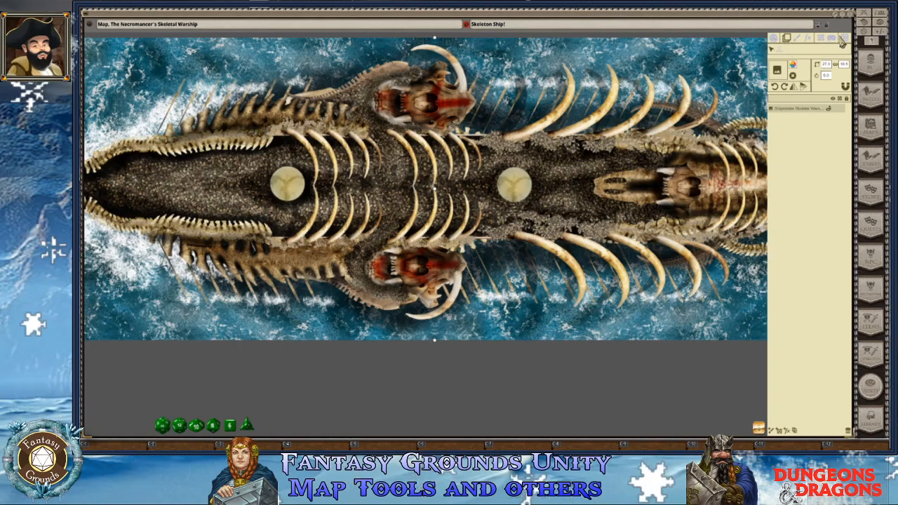
Open the grid settings for the warship map and display a square grid over it
{"action": "left_click", "coordinate": [844, 39]}
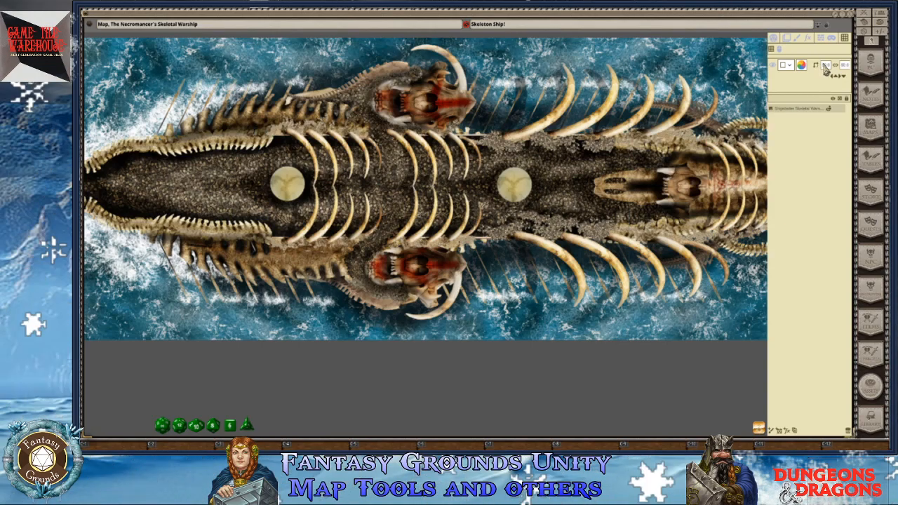
{"action": "scroll", "coordinate": [593, 237], "scroll_direction": "up", "scroll_amount": 3}
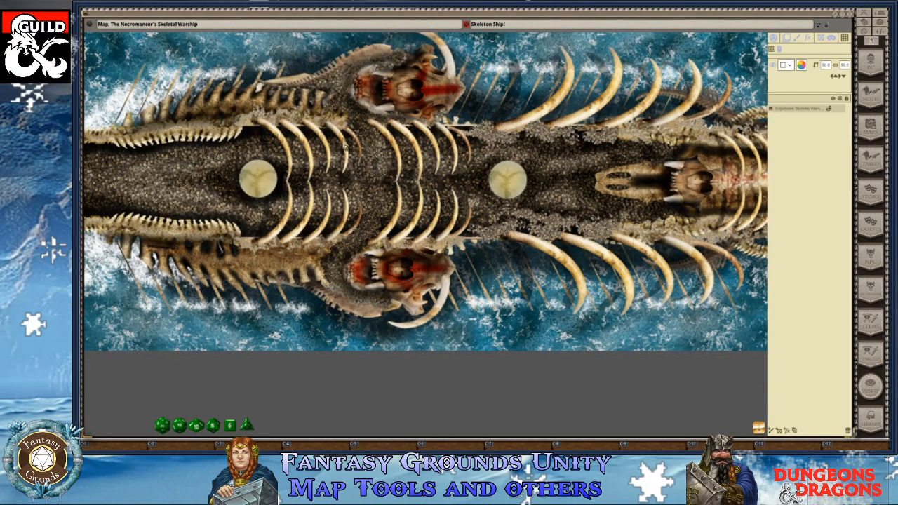
{"action": "left_click", "coordinate": [845, 65]}
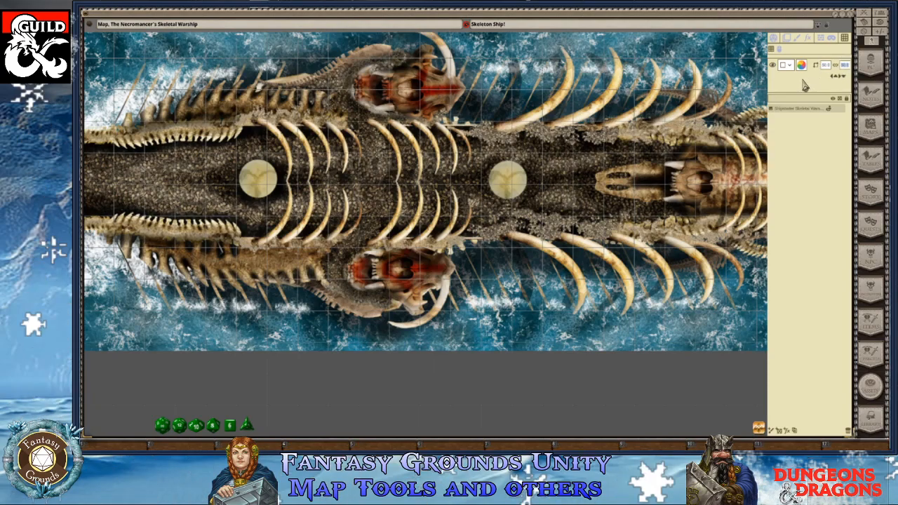
{"action": "scroll", "coordinate": [497, 239], "scroll_direction": "down", "scroll_amount": 5}
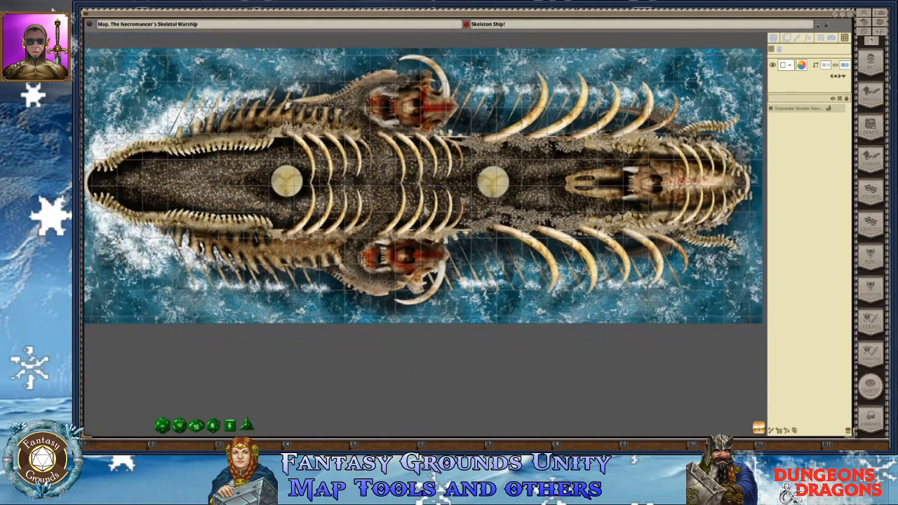
{"action": "scroll", "coordinate": [309, 220], "scroll_direction": "up", "scroll_amount": 5}
{"action": "scroll", "coordinate": [309, 219], "scroll_direction": "up", "scroll_amount": 2}
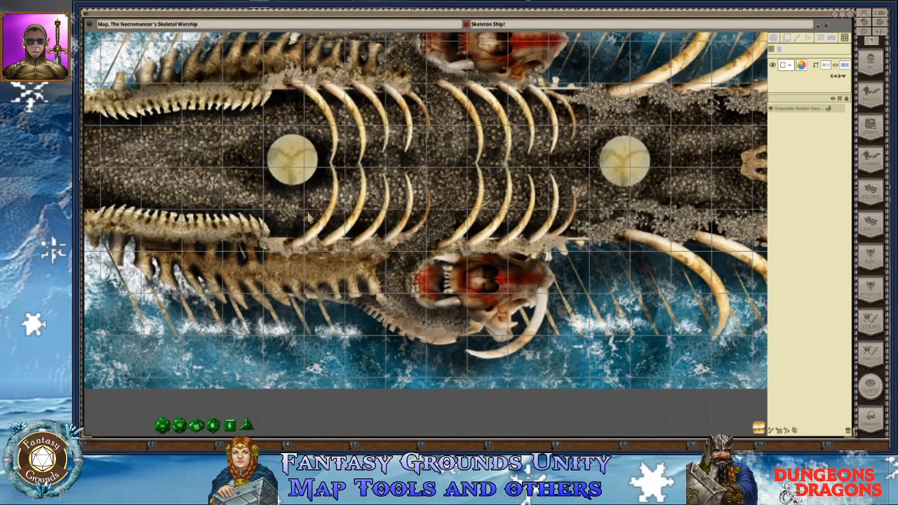
Set the grid cell size to 30 by 30 and check it against the ship's deck
{"action": "scroll", "coordinate": [309, 220], "scroll_direction": "down", "scroll_amount": 2}
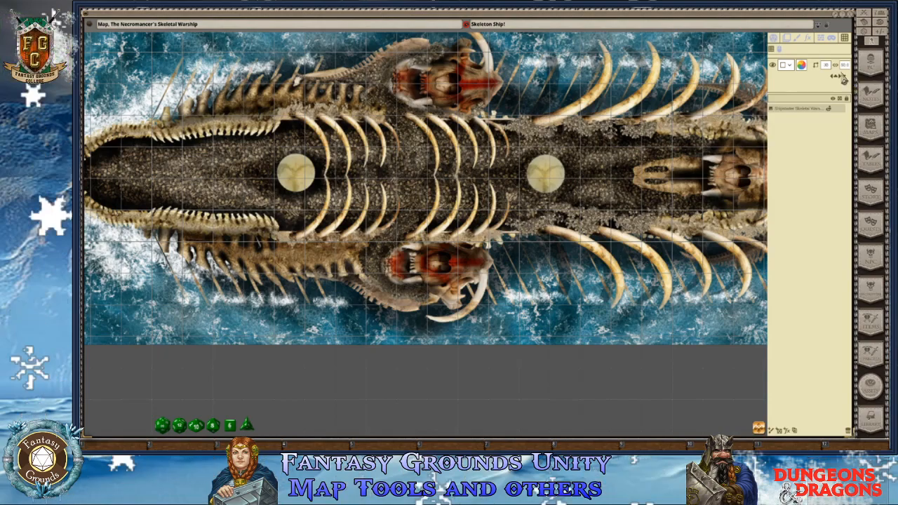
{"action": "scroll", "coordinate": [380, 199], "scroll_direction": "up", "scroll_amount": 1}
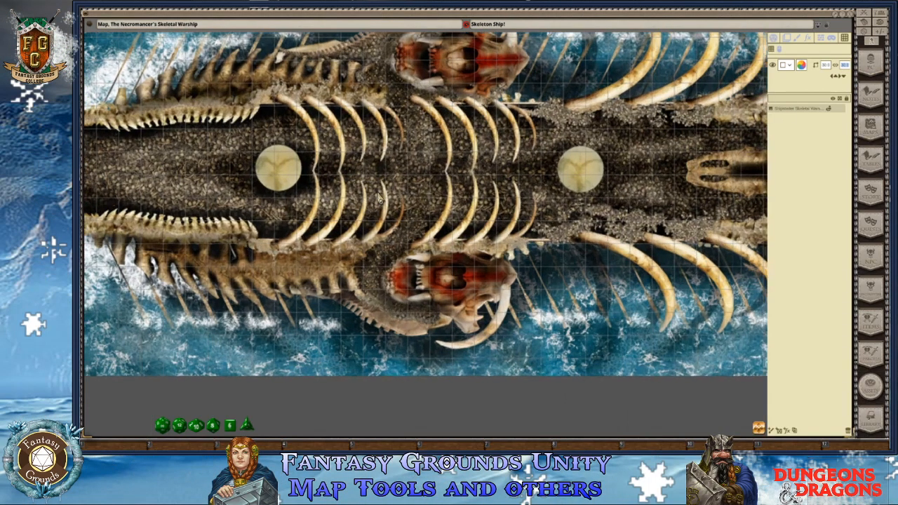
{"action": "scroll", "coordinate": [396, 175], "scroll_direction": "up", "scroll_amount": 3}
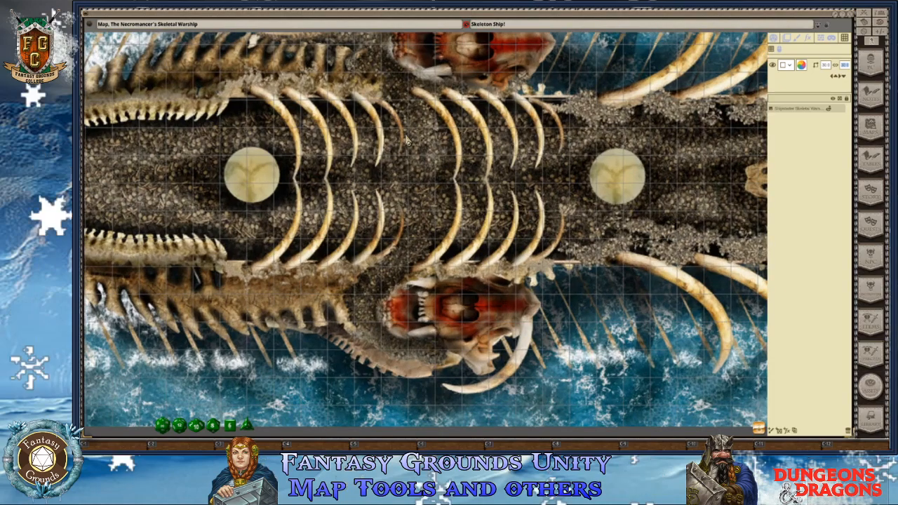
{"action": "scroll", "coordinate": [416, 156], "scroll_direction": "down", "scroll_amount": 4}
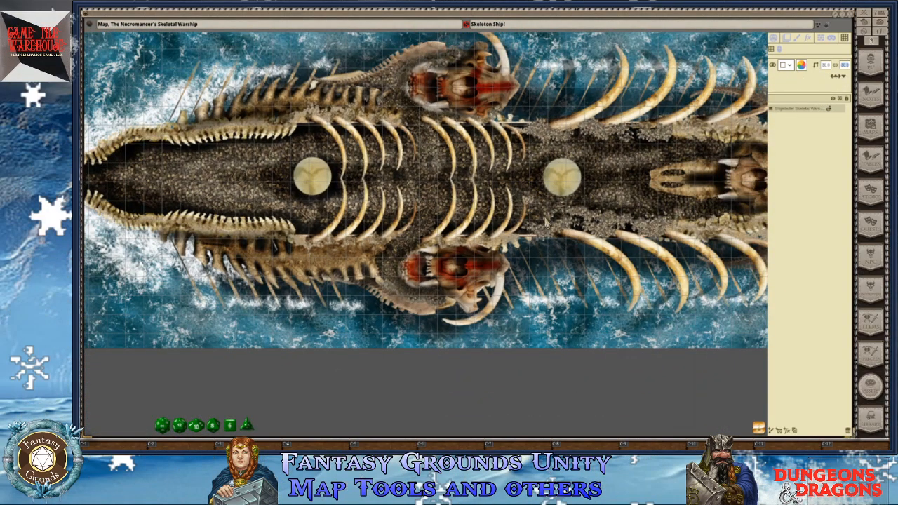
{"action": "scroll", "coordinate": [376, 160], "scroll_direction": "down", "scroll_amount": 2}
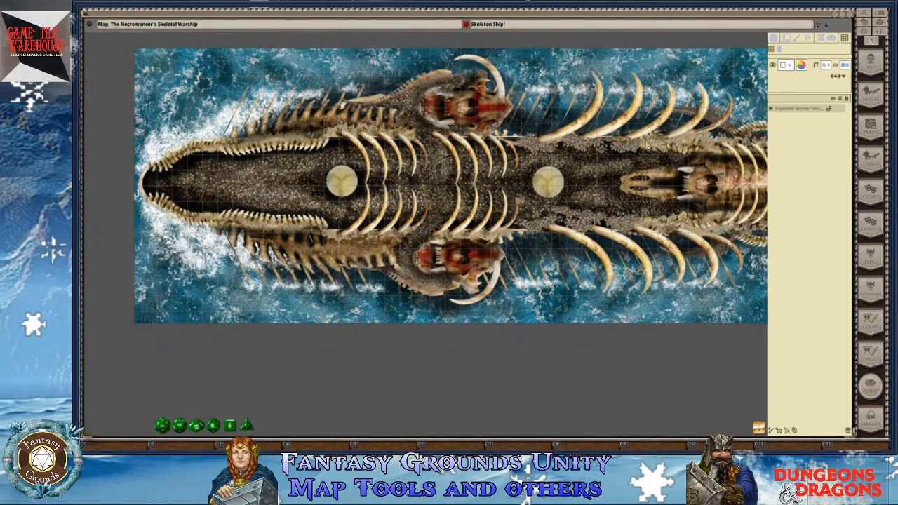
{"action": "scroll", "coordinate": [663, 136], "scroll_direction": "up", "scroll_amount": 3}
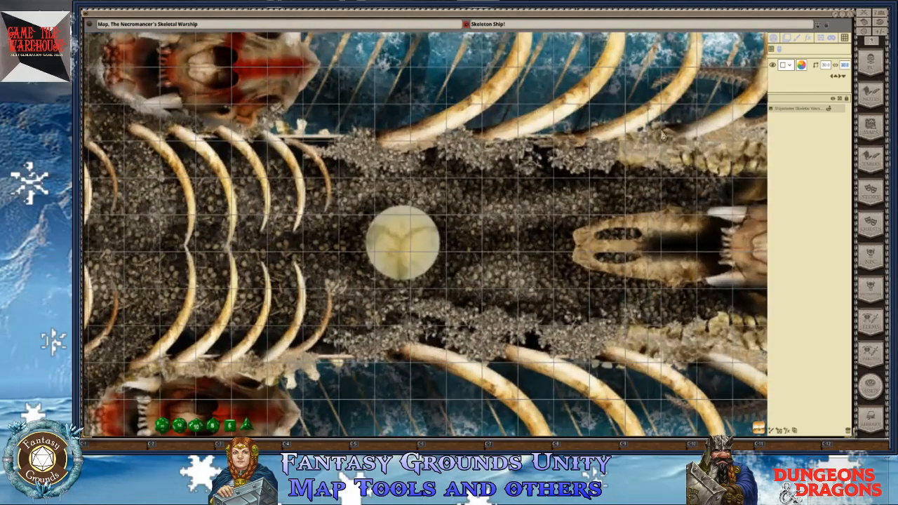
Try several grid colors, including yellow, magenta and orange, and apply light green to the grid
{"action": "left_click", "coordinate": [785, 66]}
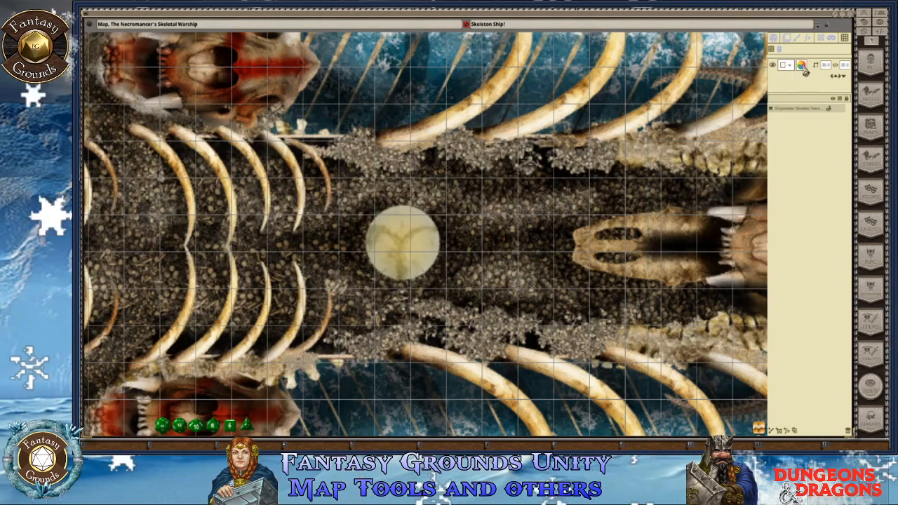
{"action": "left_click", "coordinate": [802, 65]}
{"action": "left_click", "coordinate": [465, 219]}
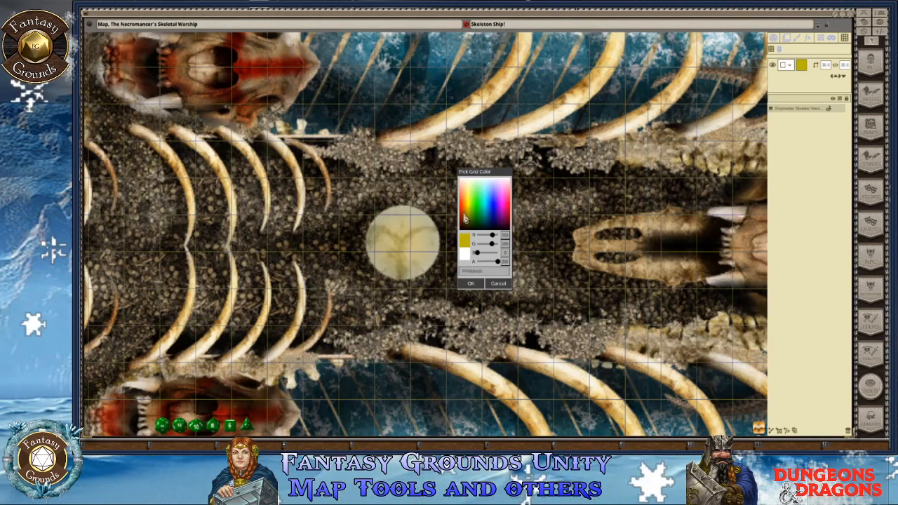
{"action": "left_click", "coordinate": [506, 219]}
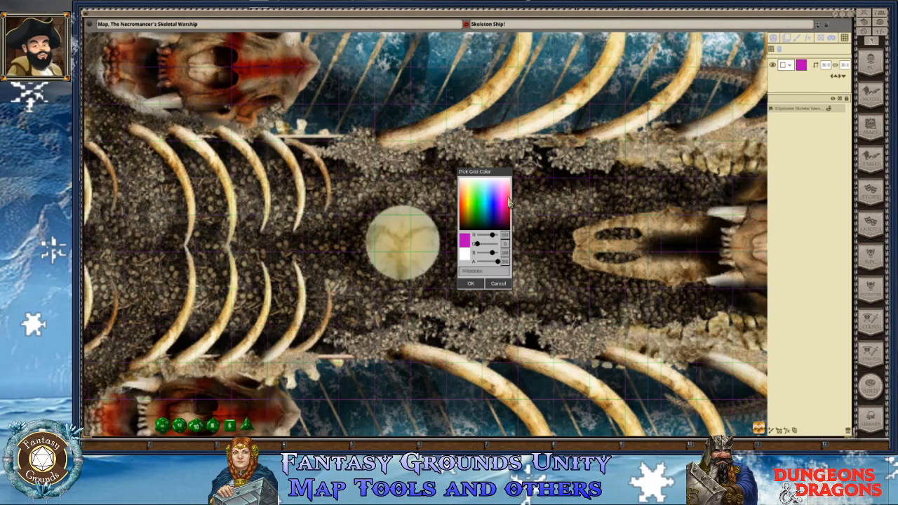
{"action": "left_click", "coordinate": [510, 204]}
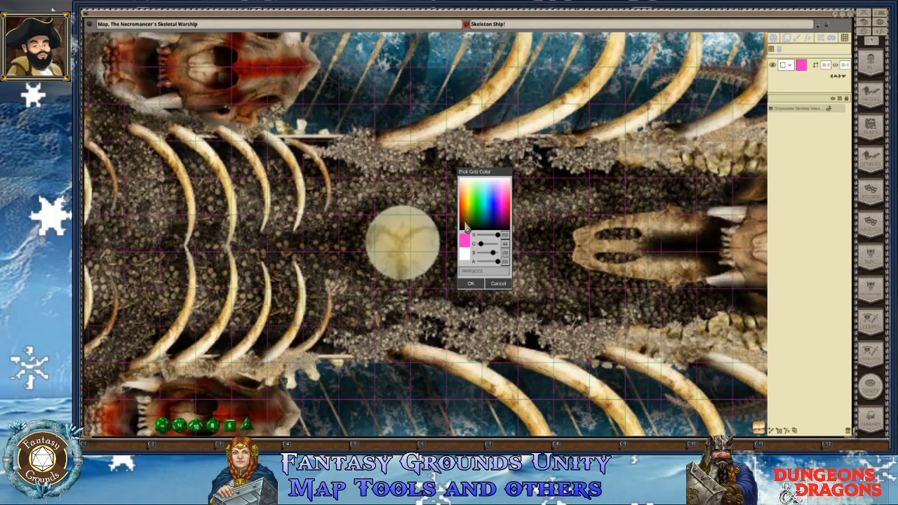
{"action": "left_click", "coordinate": [462, 220]}
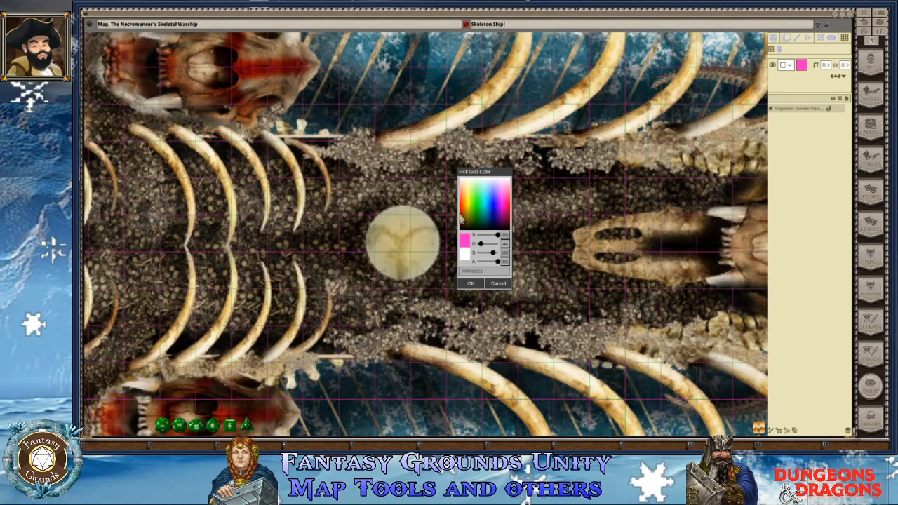
{"action": "left_click", "coordinate": [463, 204]}
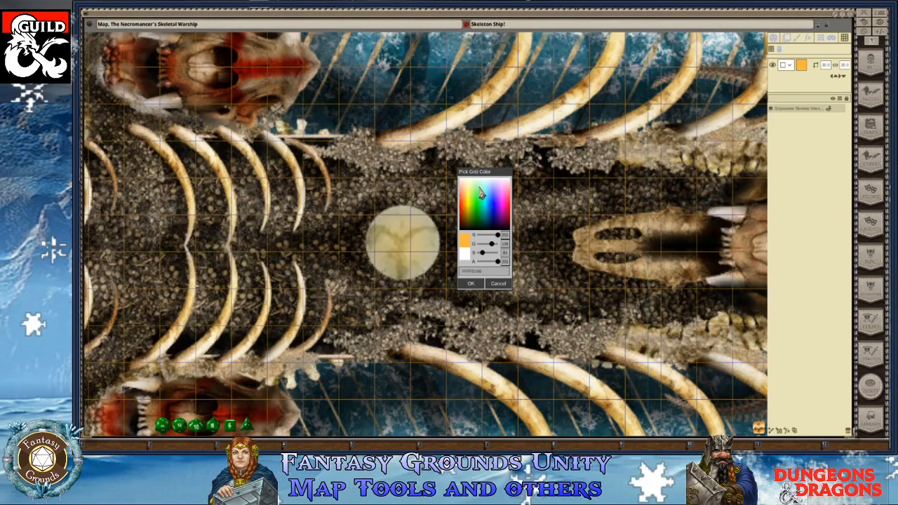
{"action": "left_click", "coordinate": [470, 199]}
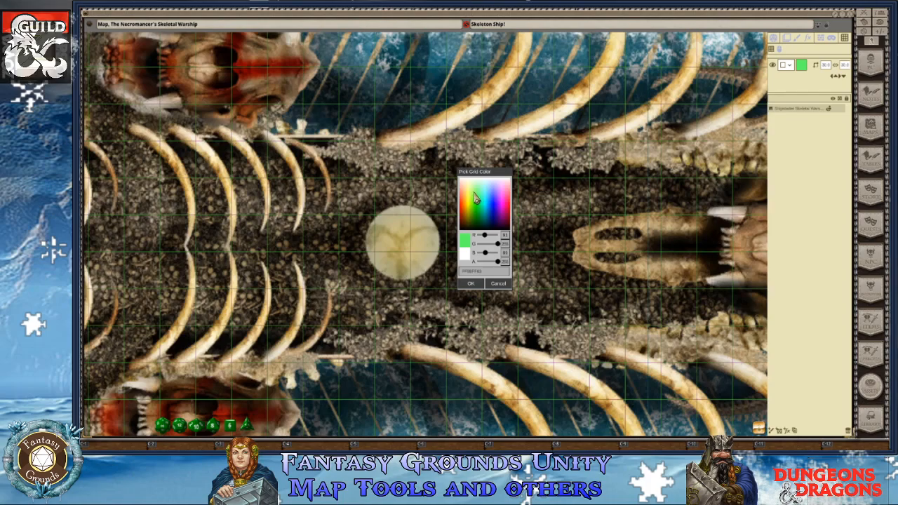
{"action": "left_click", "coordinate": [470, 283]}
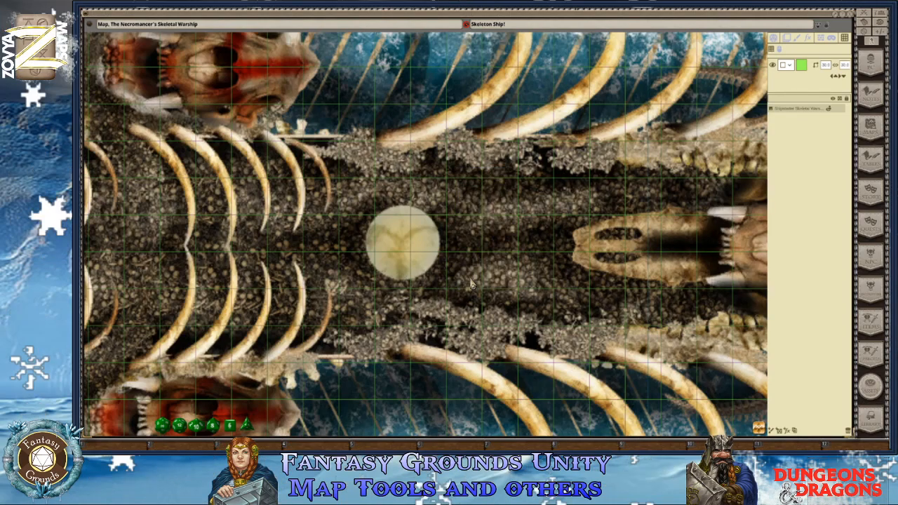
Check the green grid against the deck and the pale circular emblem, both close up and across the ship
{"action": "scroll", "coordinate": [456, 270], "scroll_direction": "down", "scroll_amount": 4}
{"action": "scroll", "coordinate": [452, 266], "scroll_direction": "down", "scroll_amount": 1}
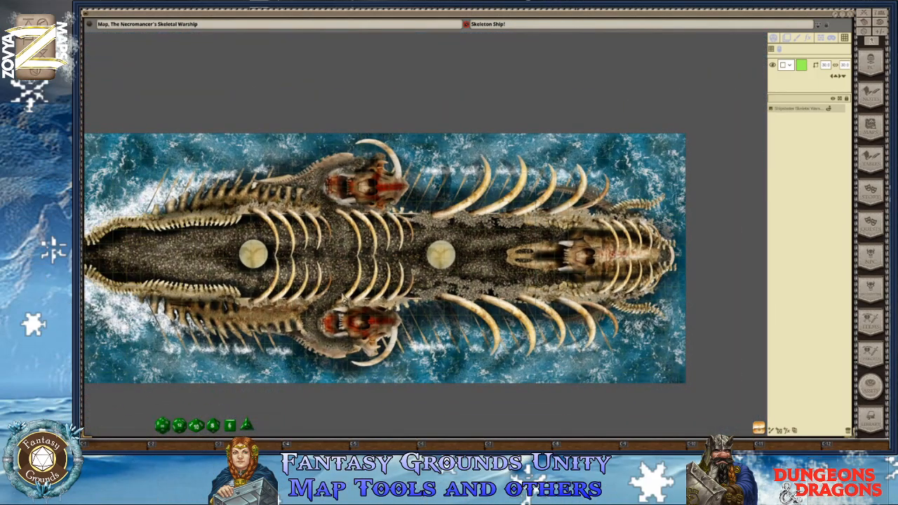
{"action": "scroll", "coordinate": [344, 298], "scroll_direction": "up", "scroll_amount": 6}
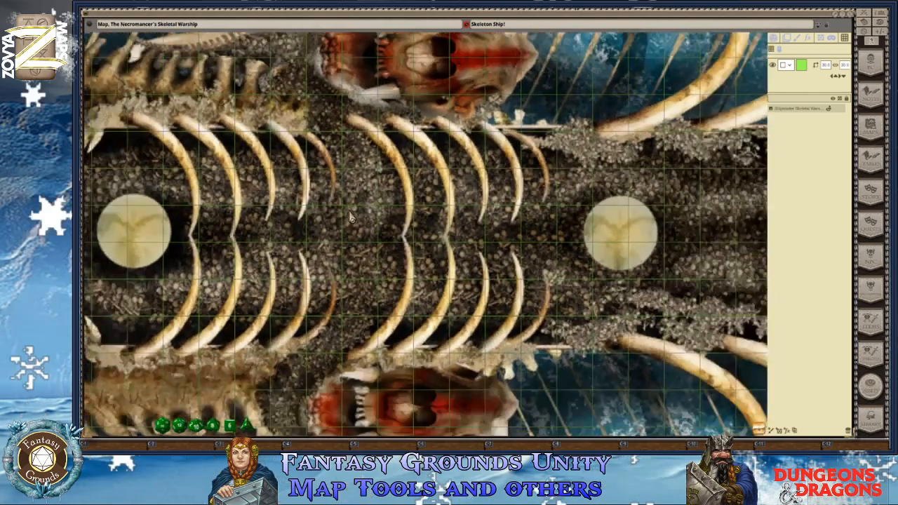
{"action": "scroll", "coordinate": [350, 218], "scroll_direction": "down", "scroll_amount": 5}
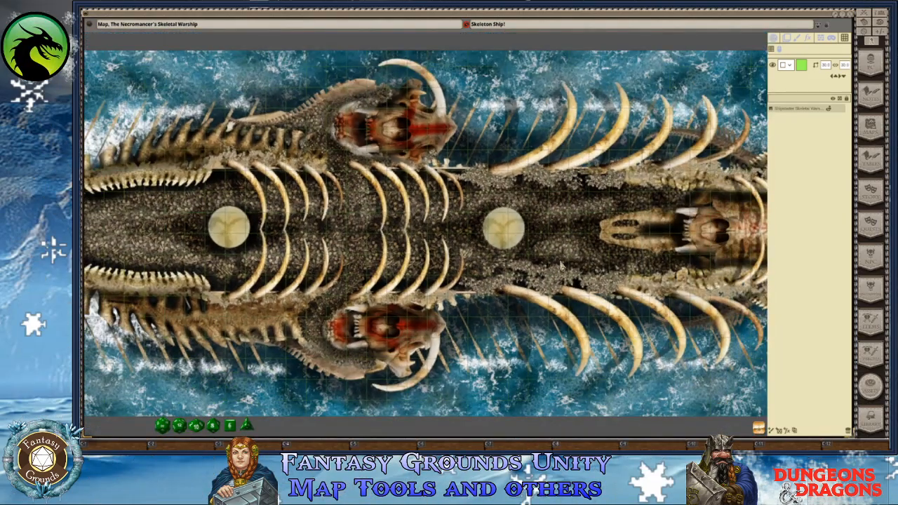
{"action": "scroll", "coordinate": [561, 267], "scroll_direction": "up", "scroll_amount": 8}
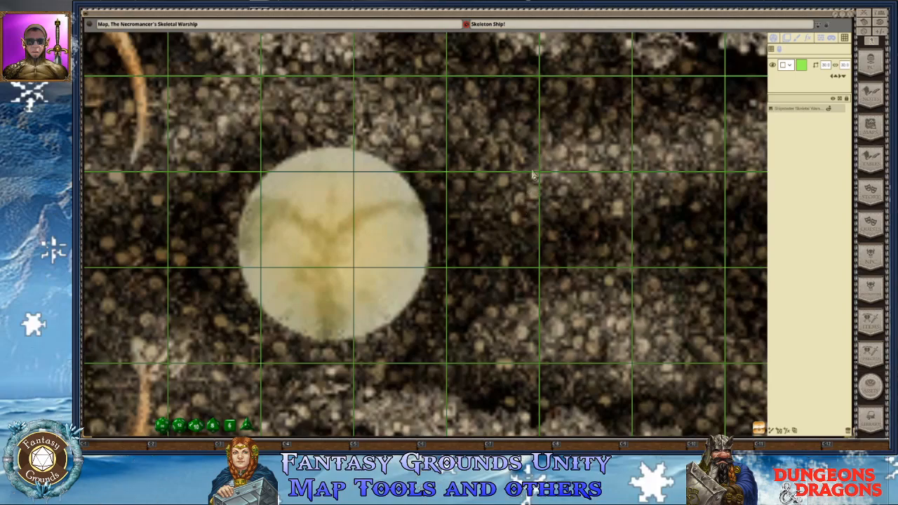
{"action": "scroll", "coordinate": [326, 169], "scroll_direction": "down", "scroll_amount": 10}
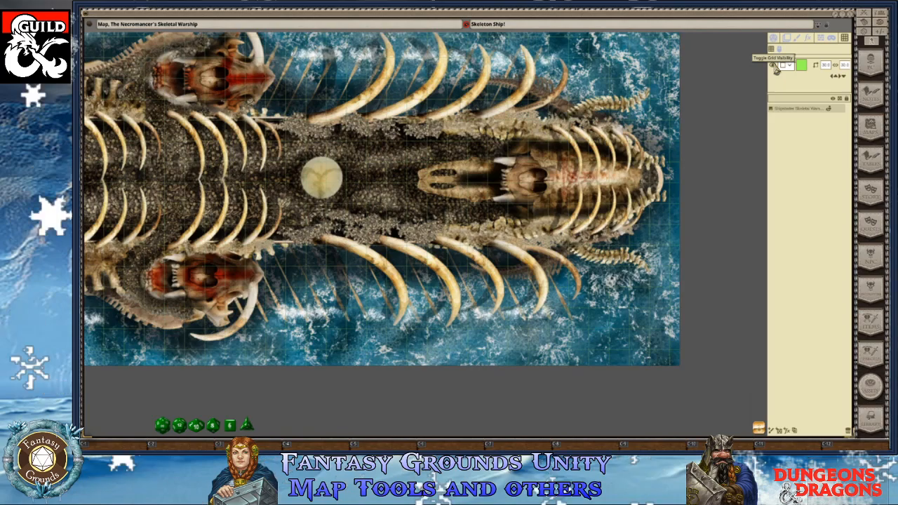
Toggle the grid's visibility off and back on over the warship map
{"action": "left_click", "coordinate": [777, 68]}
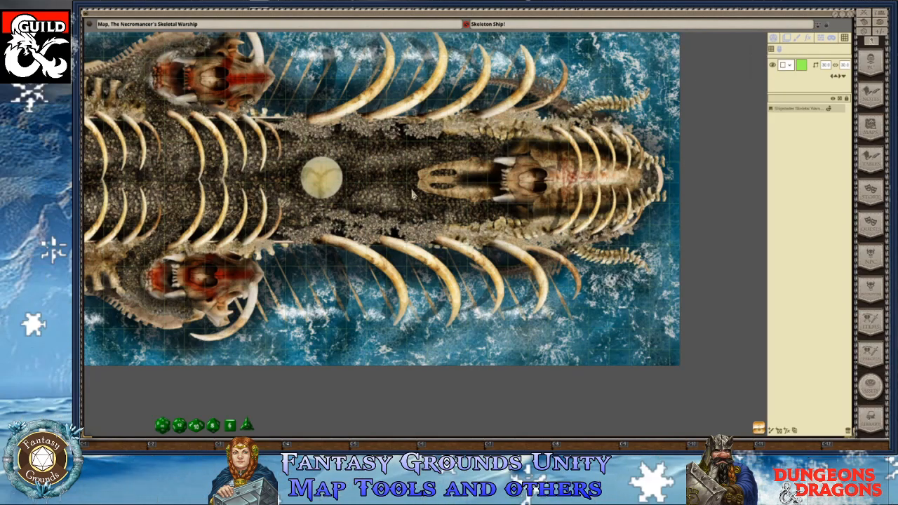
{"action": "scroll", "coordinate": [414, 193], "scroll_direction": "up", "scroll_amount": 3}
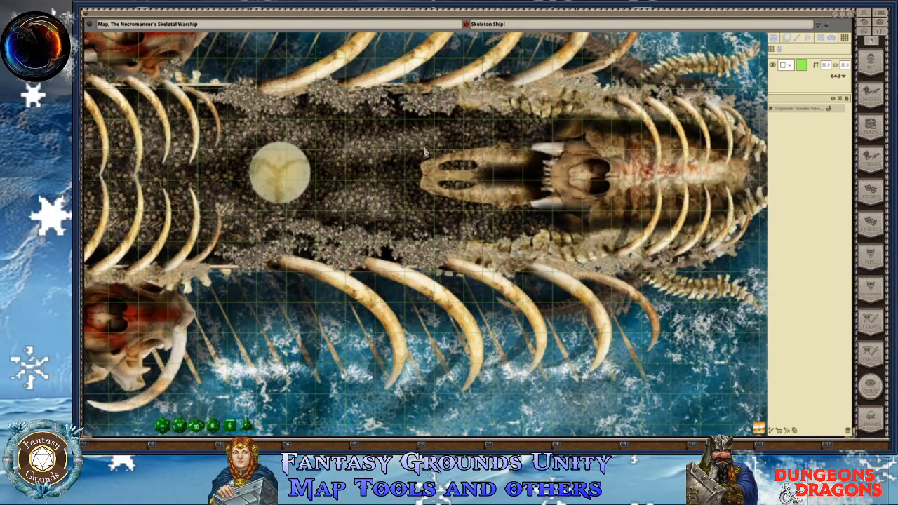
{"action": "scroll", "coordinate": [422, 161], "scroll_direction": "down", "scroll_amount": 4}
{"action": "scroll", "coordinate": [418, 181], "scroll_direction": "down", "scroll_amount": 1}
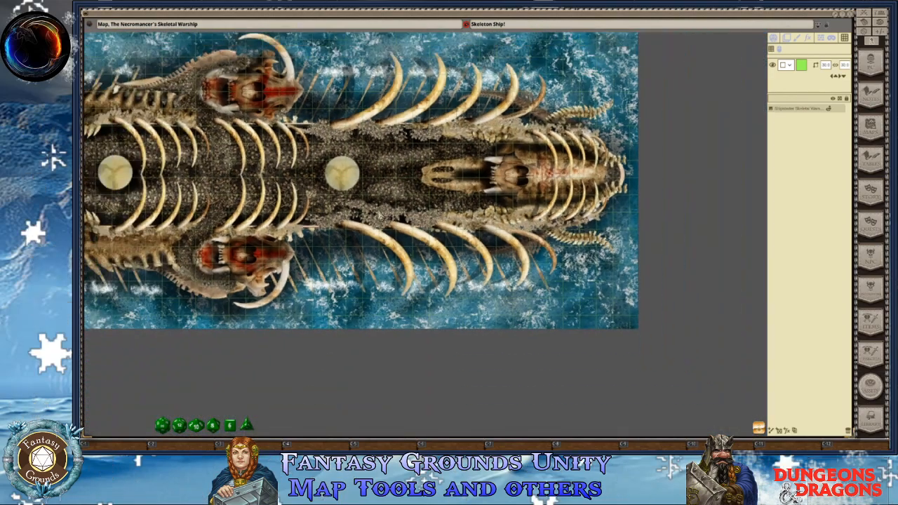
{"action": "left_click", "coordinate": [775, 68]}
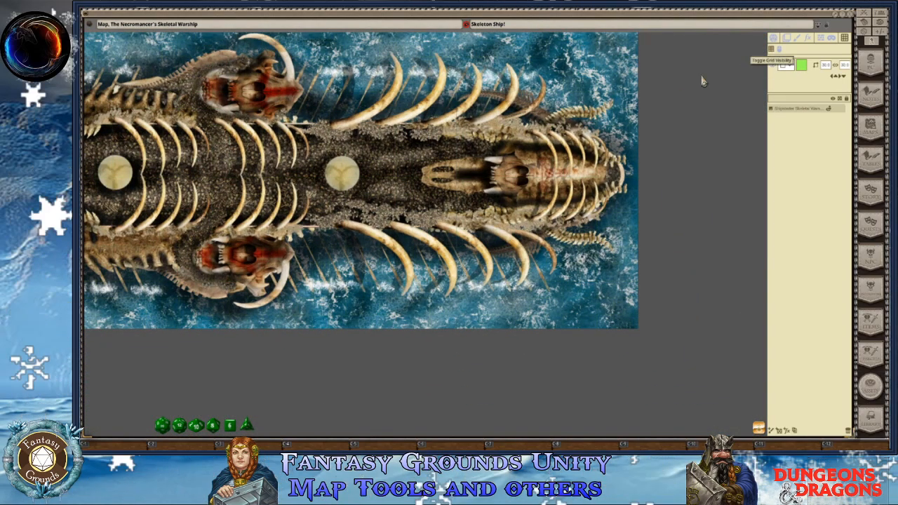
{"action": "left_click", "coordinate": [775, 68]}
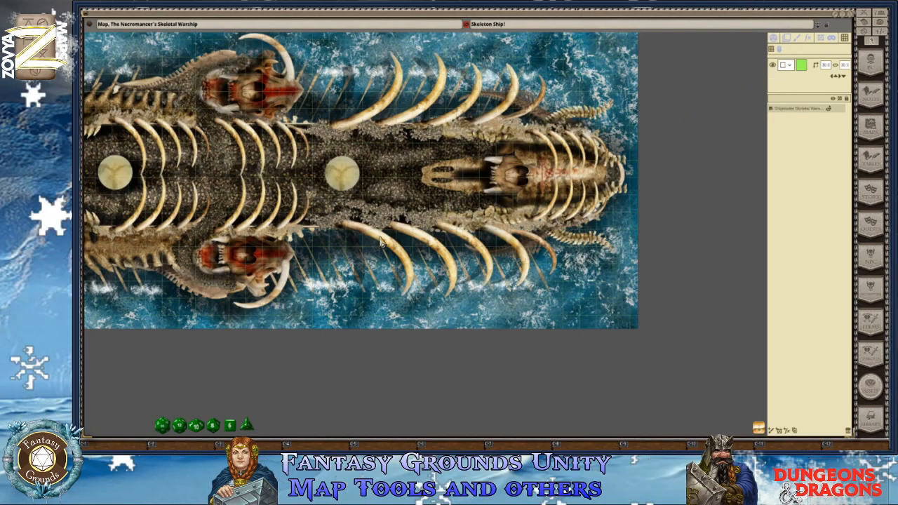
Check how the green grid lines up with the ribs, deck and forward skull, both close up and across the ship
{"action": "scroll", "coordinate": [383, 234], "scroll_direction": "up", "scroll_amount": 4}
{"action": "scroll", "coordinate": [383, 233], "scroll_direction": "up", "scroll_amount": 2}
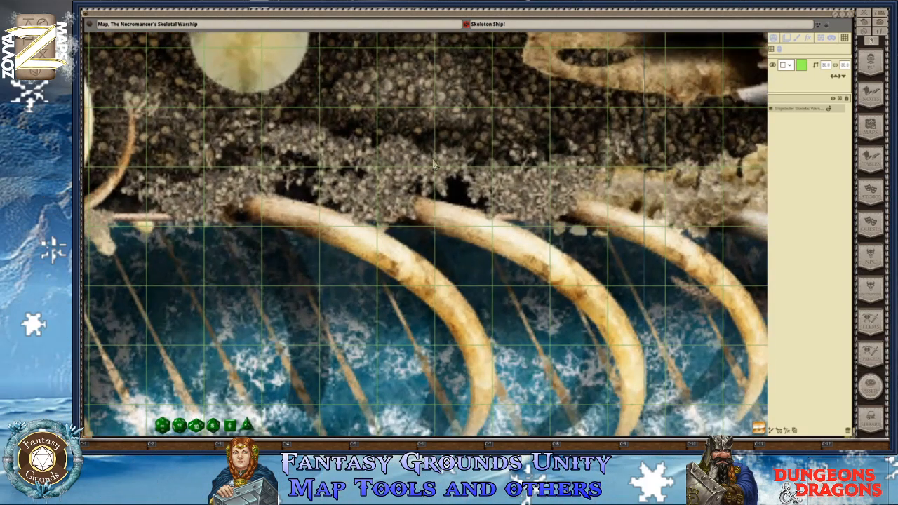
{"action": "scroll", "coordinate": [406, 166], "scroll_direction": "down", "scroll_amount": 6}
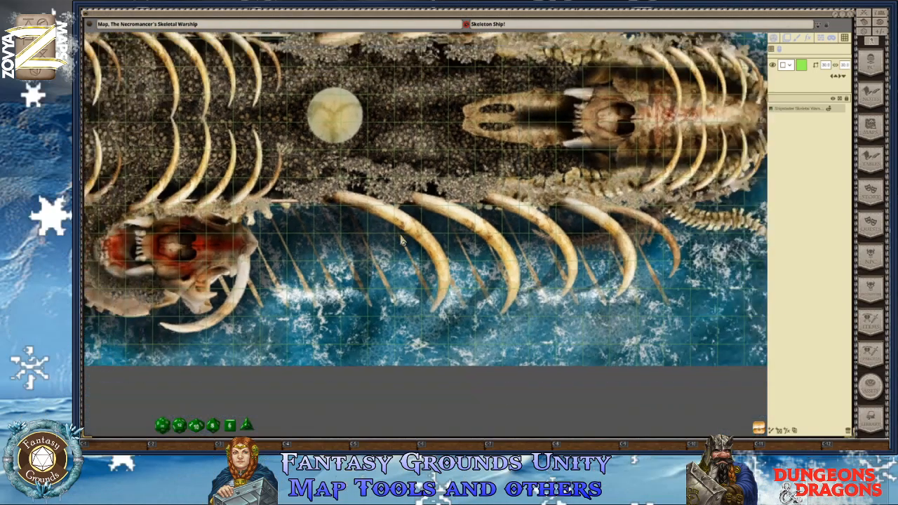
{"action": "scroll", "coordinate": [385, 122], "scroll_direction": "up", "scroll_amount": 2}
{"action": "scroll", "coordinate": [385, 122], "scroll_direction": "down", "scroll_amount": 1}
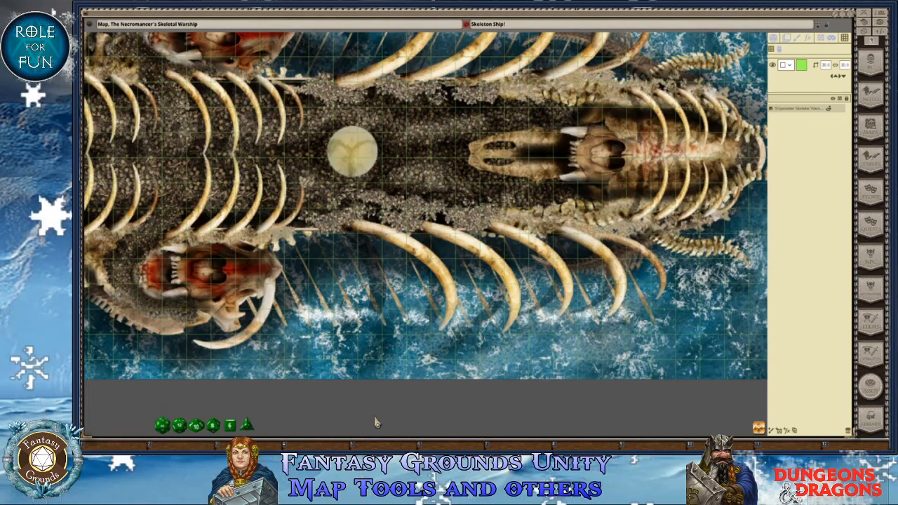
{"action": "scroll", "coordinate": [413, 198], "scroll_direction": "down", "scroll_amount": 1}
{"action": "scroll", "coordinate": [414, 200], "scroll_direction": "down", "scroll_amount": 1}
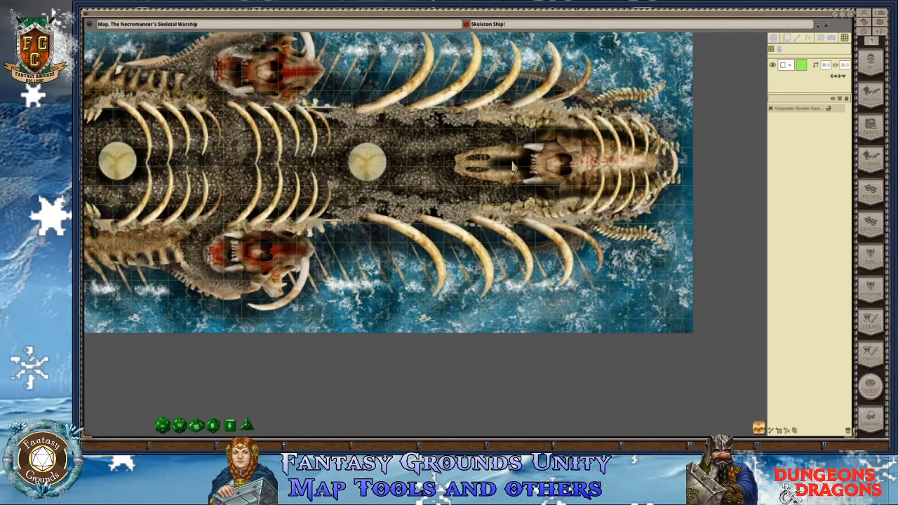
Enter layer editing and nudge the warship map layer back and forth horizontally, in both small and larger increments
{"action": "left_click", "coordinate": [786, 38]}
{"action": "key", "text": "Right"}
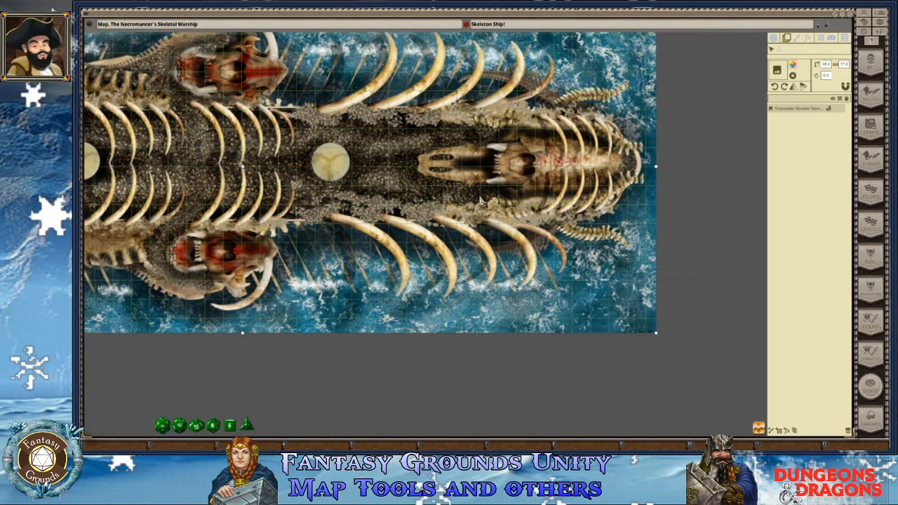
{"action": "key", "text": "Left"}
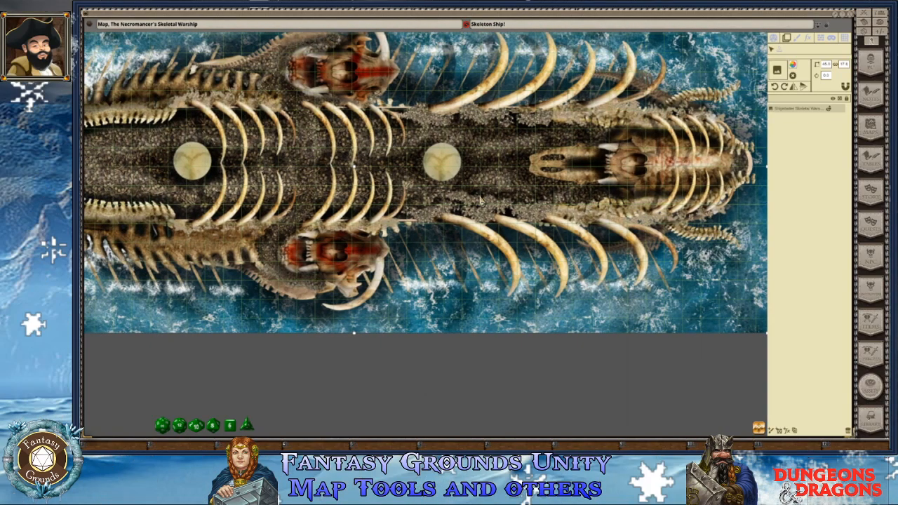
{"action": "key", "text": "Left"}
{"action": "key", "text": "Right"}
{"action": "key", "text": "Right"}
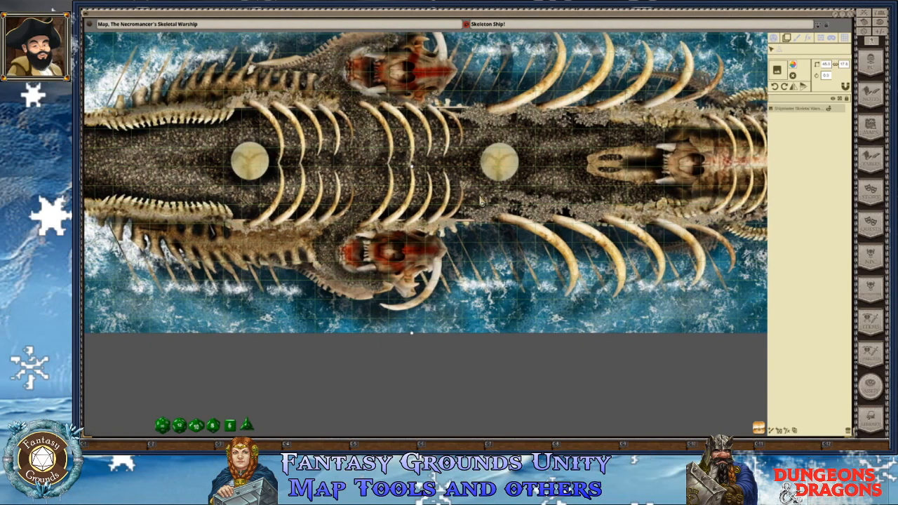
{"action": "key", "text": "Right"}
{"action": "key", "text": "Right"}
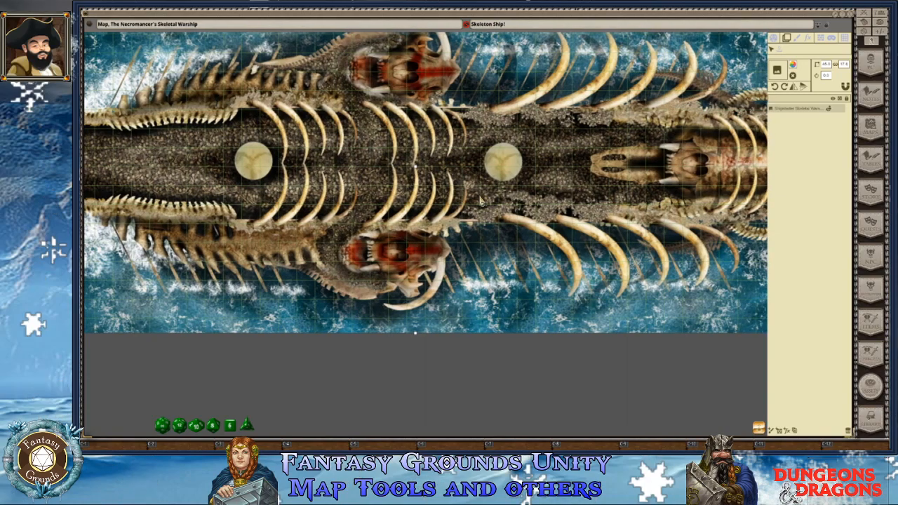
{"action": "key", "text": "Left"}
{"action": "key", "text": "shift+Left"}
{"action": "key", "text": "shift+Left"}
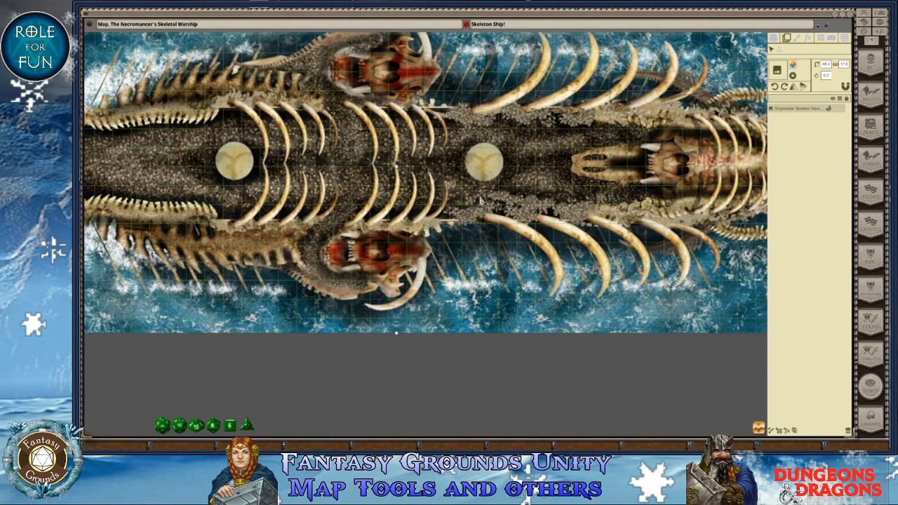
{"action": "key", "text": "shift+Right"}
{"action": "key", "text": "shift+Right"}
{"action": "key", "text": "shift+Right"}
{"action": "key", "text": "shift+Right"}
{"action": "key", "text": "shift+Right"}
{"action": "key", "text": "shift+Left"}
{"action": "key", "text": "shift+Left"}
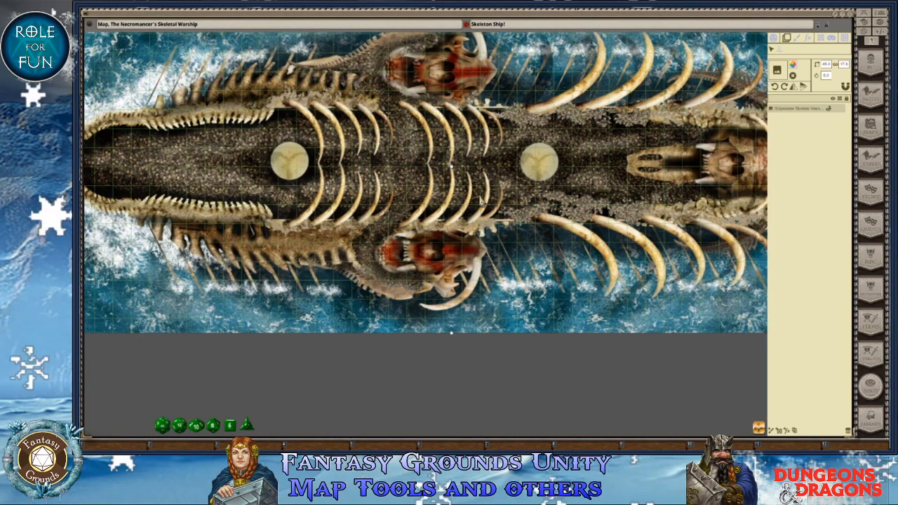
{"action": "key", "text": "shift+Right"}
{"action": "key", "text": "shift+Right"}
{"action": "key", "text": "Left"}
{"action": "key", "text": "Left"}
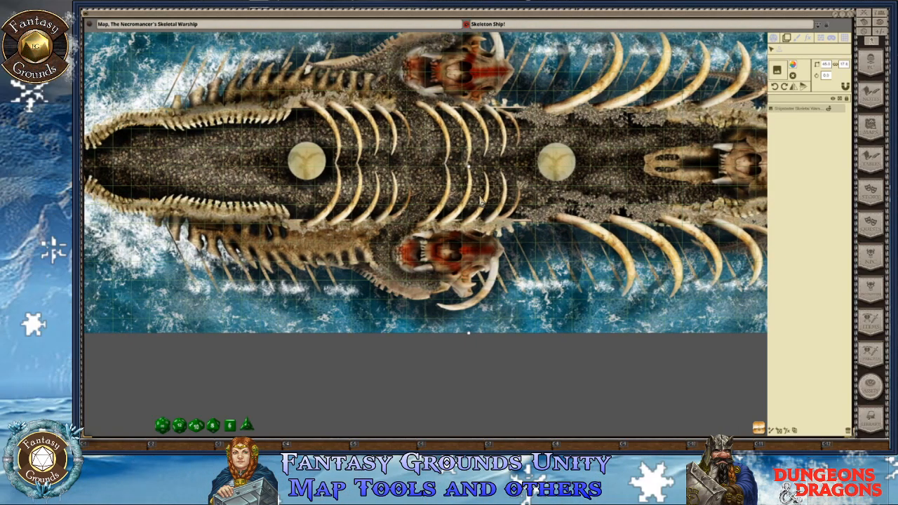
{"action": "key", "text": "Right"}
{"action": "key", "text": "Right"}
{"action": "key", "text": "Right"}
{"action": "key", "text": "Right"}
{"action": "key", "text": "Right"}
{"action": "key", "text": "Right"}
{"action": "key", "text": "Right"}
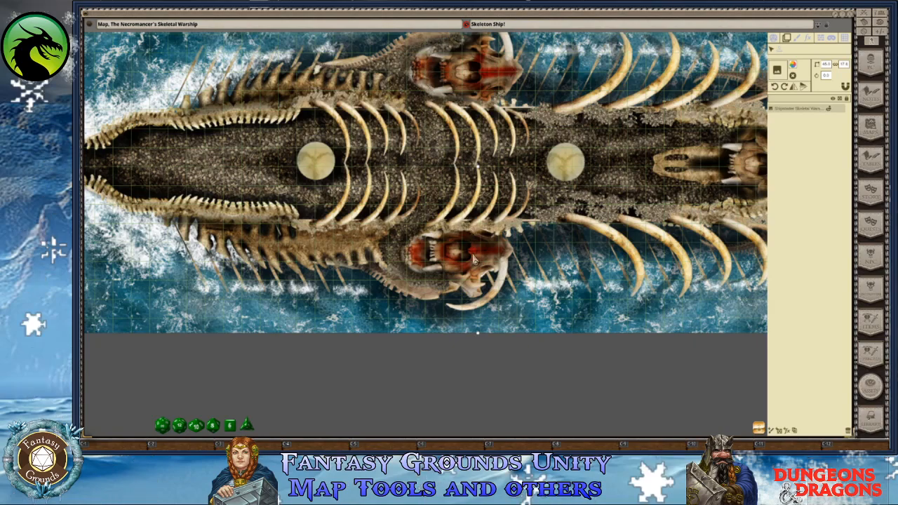
Inspect the shifted map layer's alignment with the grid around the side skull, ribs, pale emblems and jaws
{"action": "scroll", "coordinate": [431, 272], "scroll_direction": "up", "scroll_amount": 5}
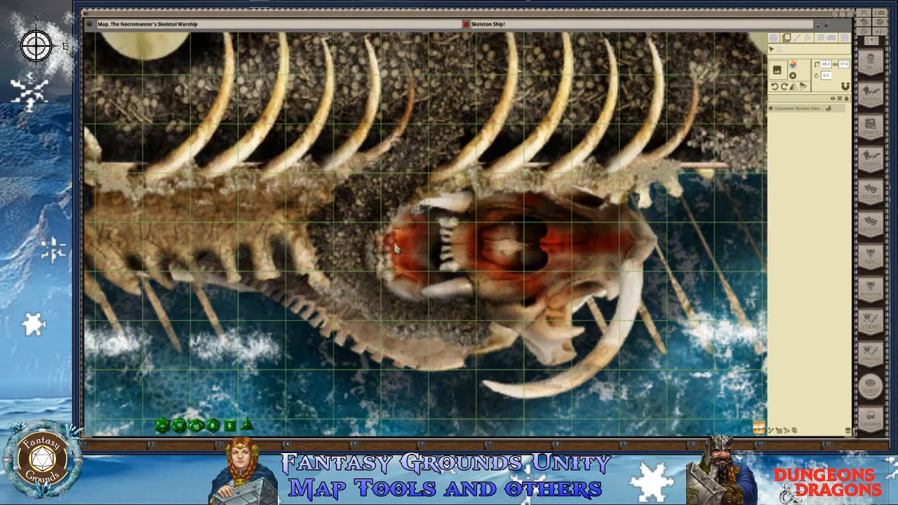
{"action": "scroll", "coordinate": [349, 169], "scroll_direction": "down", "scroll_amount": 5}
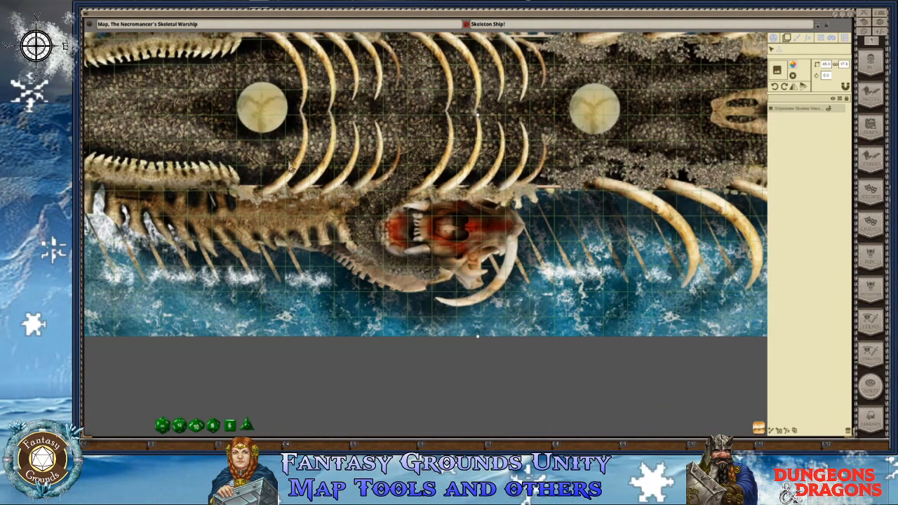
{"action": "scroll", "coordinate": [303, 152], "scroll_direction": "up", "scroll_amount": 3}
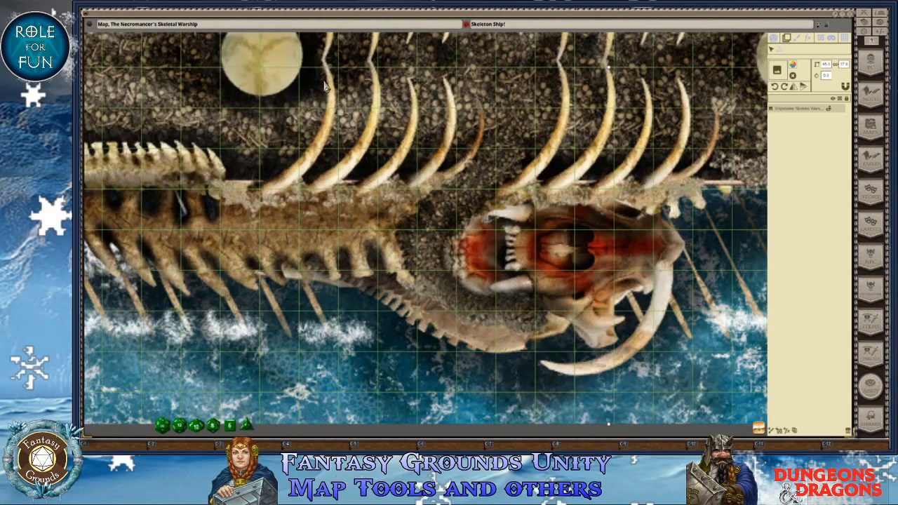
{"action": "scroll", "coordinate": [277, 195], "scroll_direction": "down", "scroll_amount": 5}
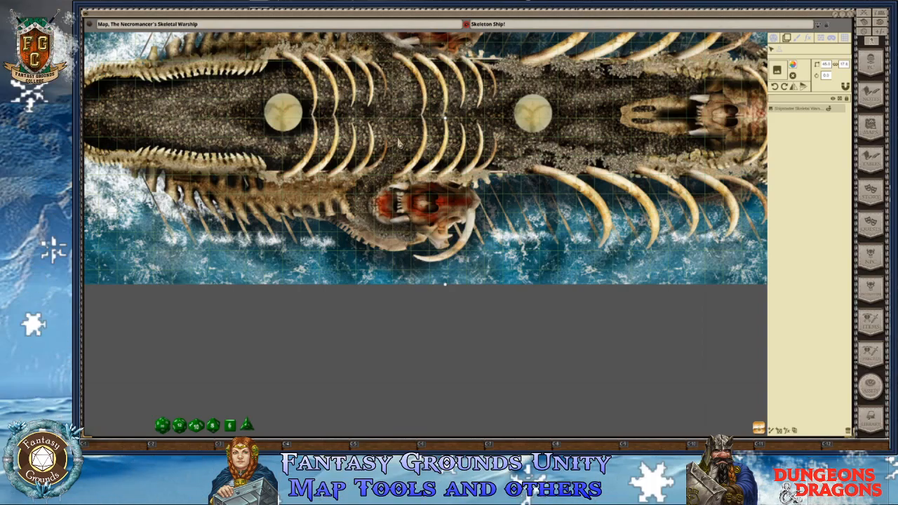
{"action": "scroll", "coordinate": [475, 116], "scroll_direction": "up", "scroll_amount": 2}
{"action": "scroll", "coordinate": [355, 132], "scroll_direction": "up", "scroll_amount": 1}
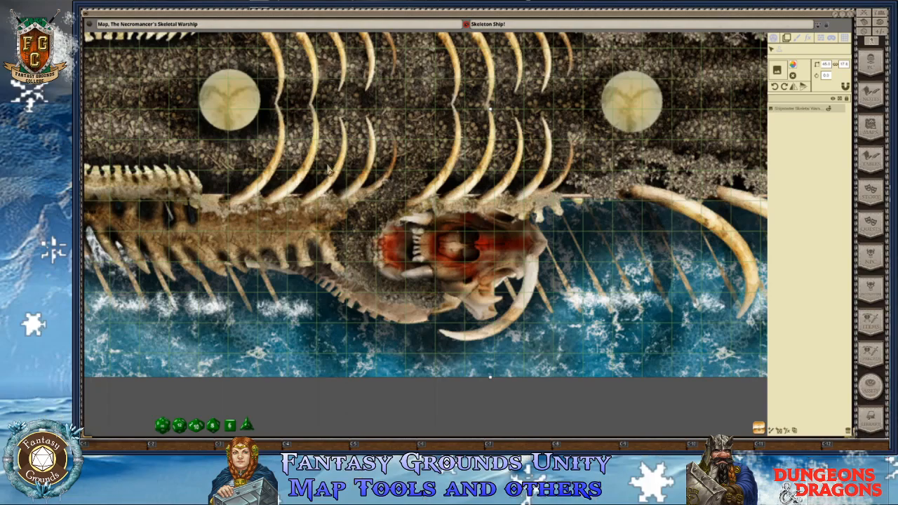
{"action": "scroll", "coordinate": [507, 161], "scroll_direction": "down", "scroll_amount": 4}
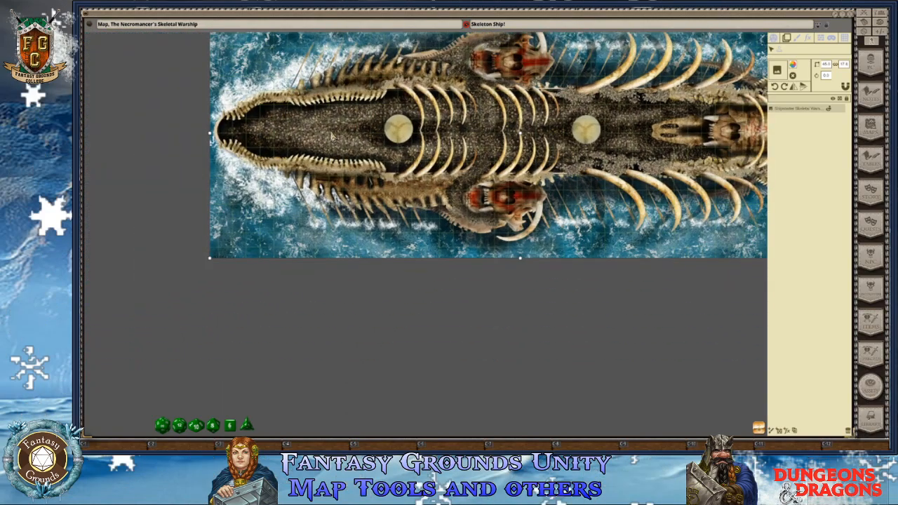
{"action": "scroll", "coordinate": [306, 119], "scroll_direction": "up", "scroll_amount": 3}
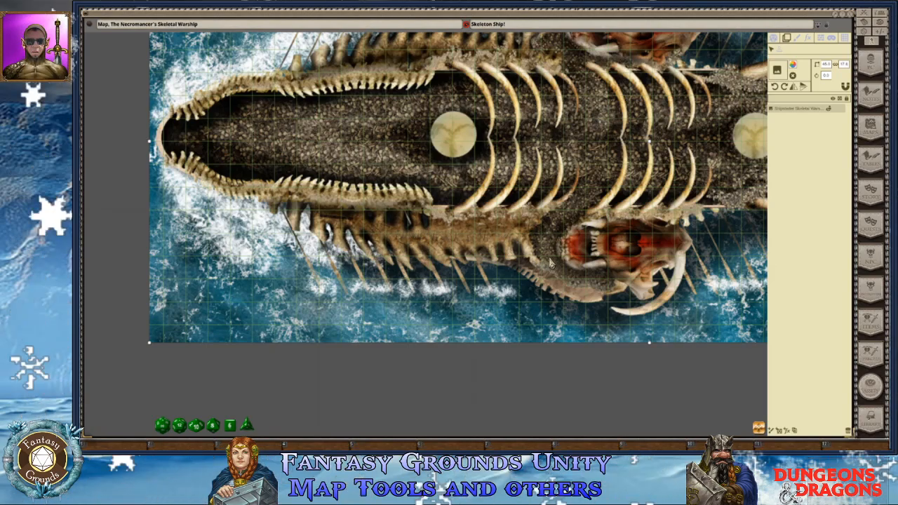
{"action": "scroll", "coordinate": [542, 250], "scroll_direction": "up", "scroll_amount": 2}
{"action": "scroll", "coordinate": [612, 299], "scroll_direction": "down", "scroll_amount": 4}
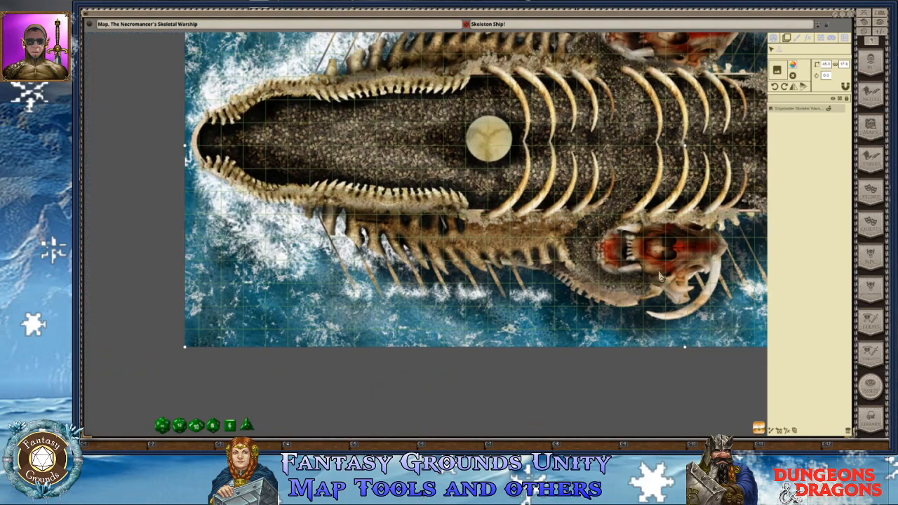
{"action": "scroll", "coordinate": [429, 280], "scroll_direction": "up", "scroll_amount": 3}
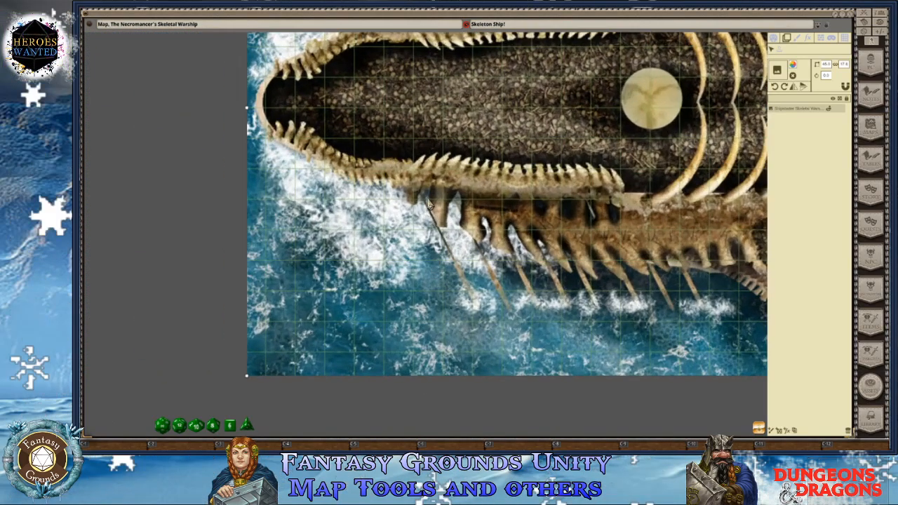
{"action": "scroll", "coordinate": [595, 210], "scroll_direction": "down", "scroll_amount": 4}
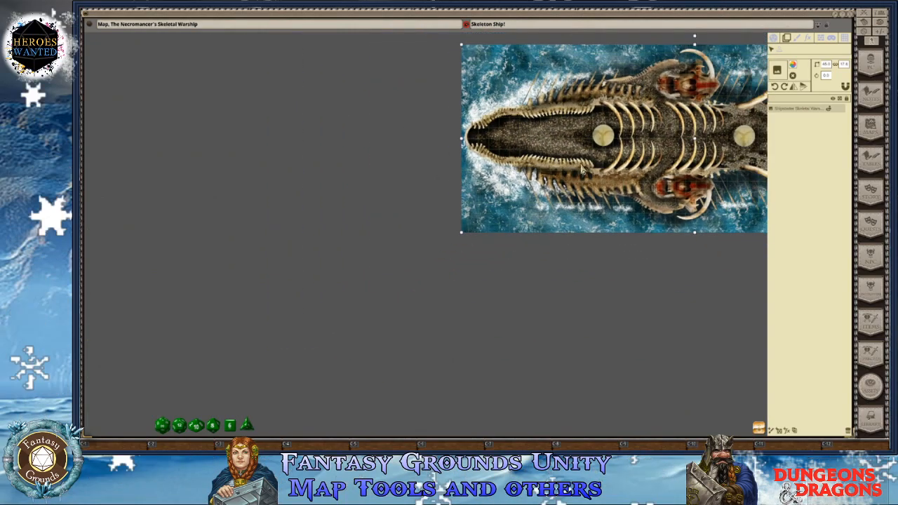
Move the warship map layer vertically with a net downward shift, and move it left until the whole ship is in view
{"action": "key", "text": "Up"}
{"action": "key", "text": "Up"}
{"action": "key", "text": "Down"}
{"action": "key", "text": "Down"}
{"action": "key", "text": "Down"}
{"action": "key", "text": "Down"}
{"action": "key", "text": "Down"}
{"action": "key", "text": "Down"}
{"action": "key", "text": "Right"}
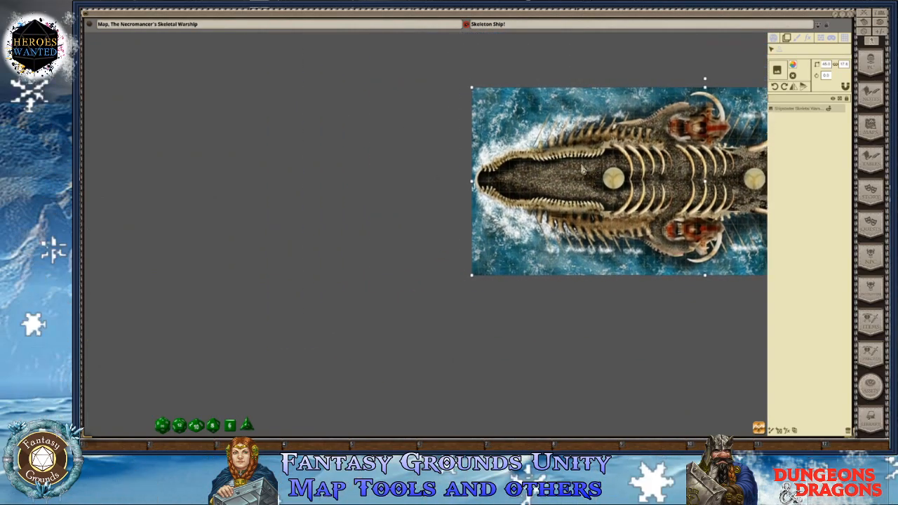
{"action": "key", "text": "Right"}
{"action": "key", "text": "Right"}
{"action": "key", "text": "Right"}
{"action": "key", "text": "Left"}
{"action": "key", "text": "Left"}
{"action": "key", "text": "Left"}
{"action": "key", "text": "Left"}
{"action": "key", "text": "Left"}
{"action": "key", "text": "Left"}
{"action": "key", "text": "Left"}
{"action": "key", "text": "Left"}
{"action": "key", "text": "Left"}
{"action": "key", "text": "Left"}
{"action": "key", "text": "Left"}
{"action": "key", "text": "Left"}
{"action": "key", "text": "Left"}
{"action": "key", "text": "Left"}
{"action": "key", "text": "Left"}
{"action": "key", "text": "Left"}
{"action": "key", "text": "Left"}
{"action": "key", "text": "Left"}
{"action": "key", "text": "Left"}
{"action": "key", "text": "Left"}
{"action": "key", "text": "Left"}
{"action": "key", "text": "Left"}
{"action": "key", "text": "Left"}
{"action": "key", "text": "Left"}
{"action": "key", "text": "Left"}
{"action": "key", "text": "Left"}
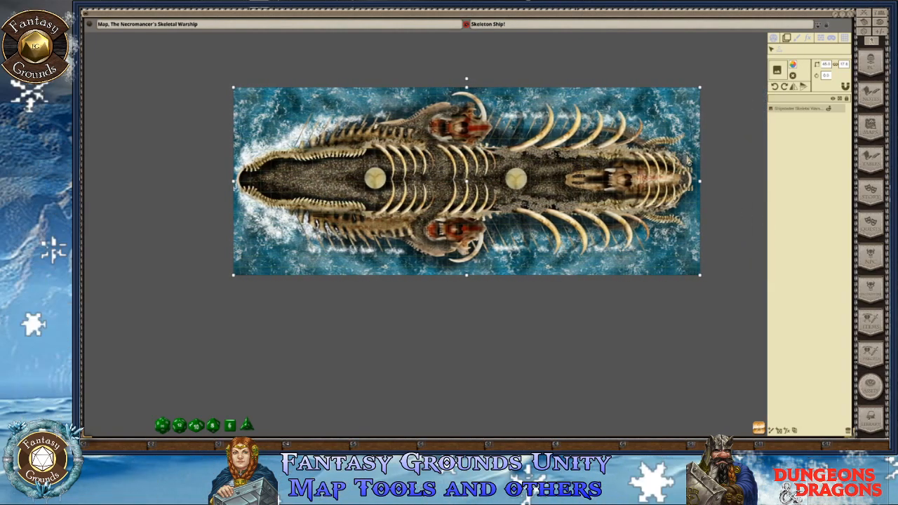
Try a smaller width for the map layer, enlarge it to a width of 100, and deselect the layer
{"action": "scroll", "coordinate": [546, 268], "scroll_direction": "up", "scroll_amount": 2}
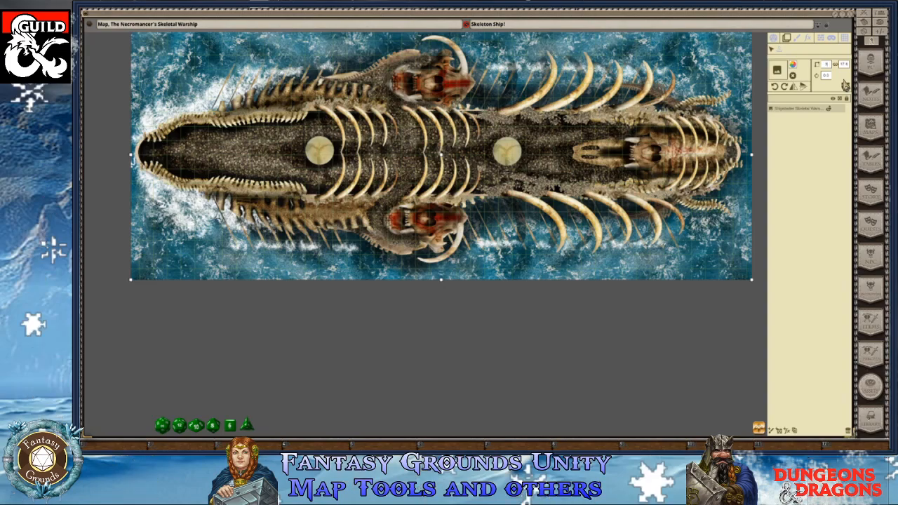
{"action": "key", "text": "Return"}
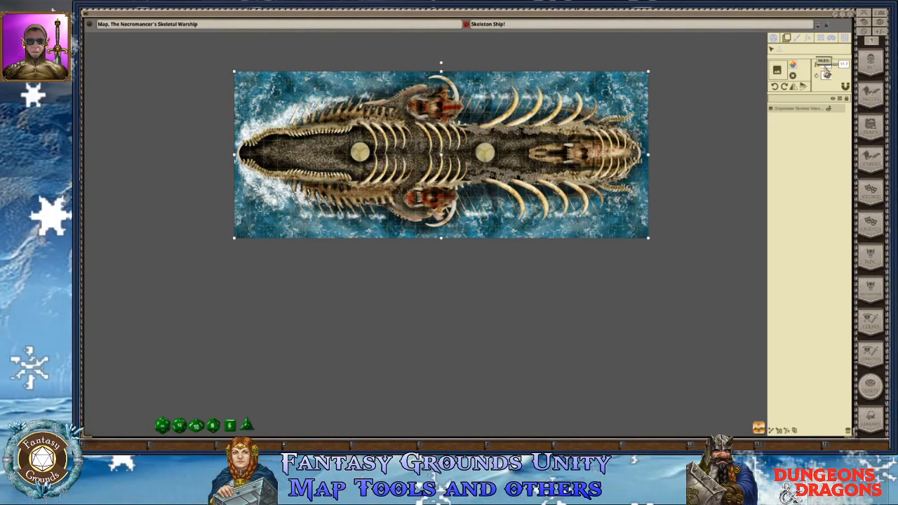
{"action": "key", "text": "Return"}
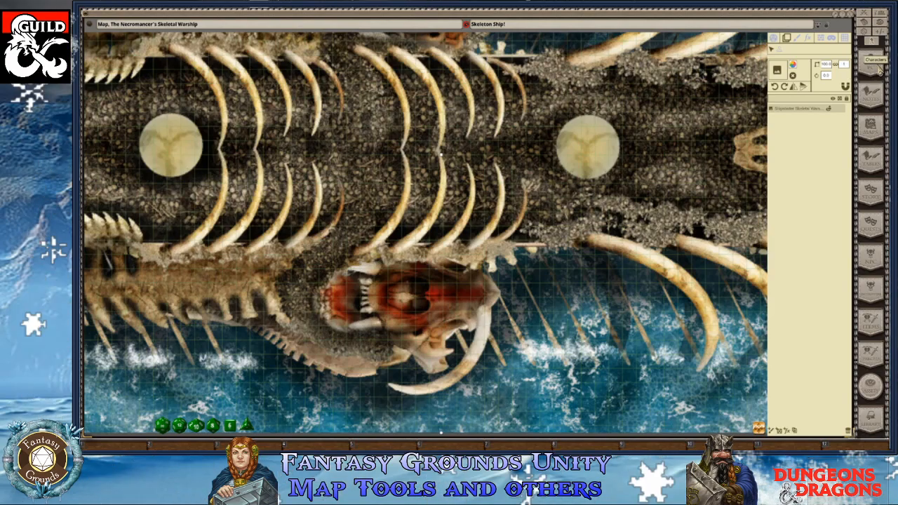
{"action": "left_click", "coordinate": [812, 143]}
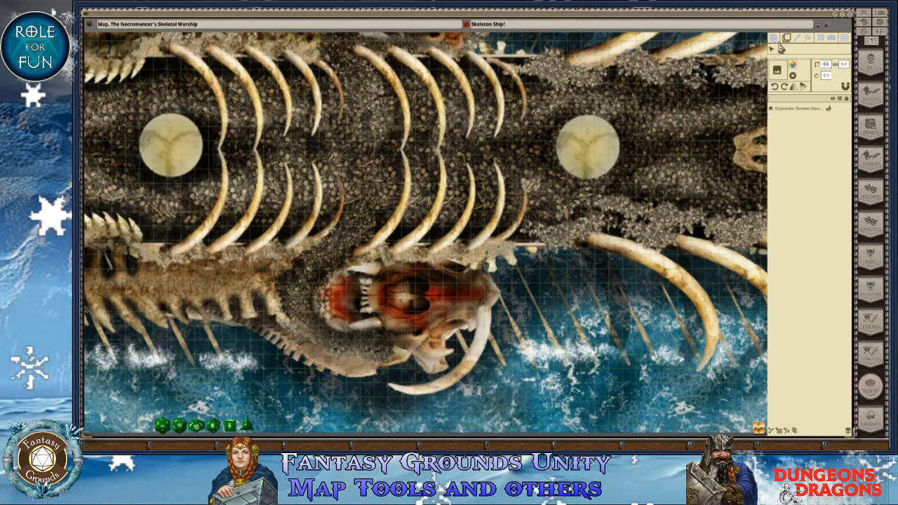
Open the line-of-sight tools, readjust the map view with its sizing option, and view the enlarged deck up close
{"action": "left_click", "coordinate": [829, 40]}
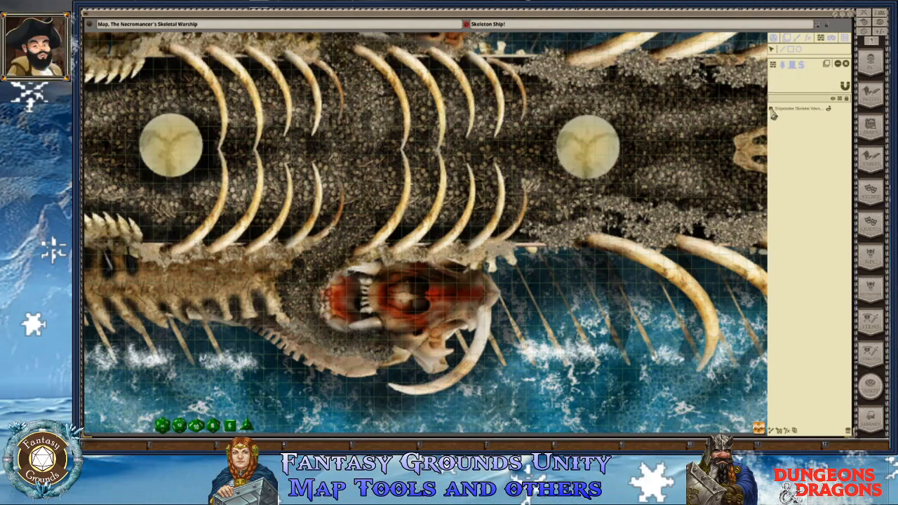
{"action": "scroll", "coordinate": [661, 149], "scroll_direction": "down", "scroll_amount": 2}
{"action": "scroll", "coordinate": [660, 148], "scroll_direction": "down", "scroll_amount": 2}
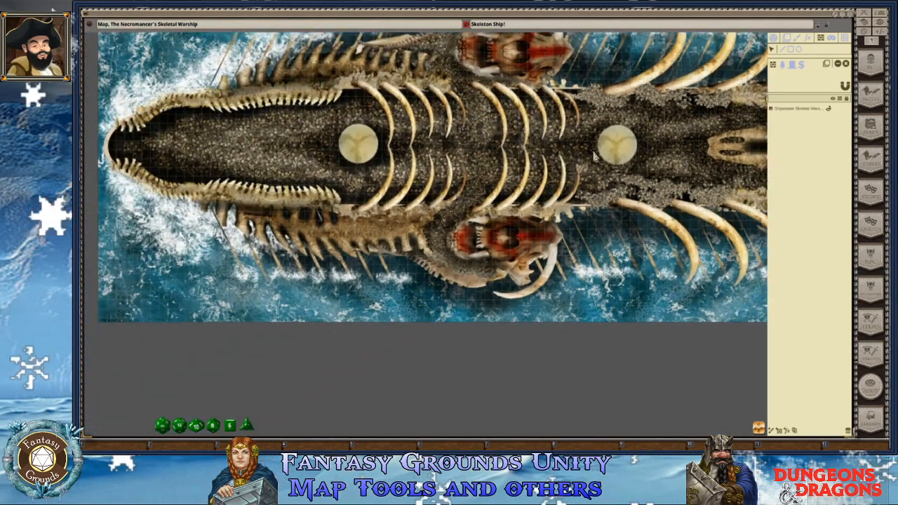
{"action": "right_click", "coordinate": [593, 150]}
{"action": "left_click", "coordinate": [620, 154]}
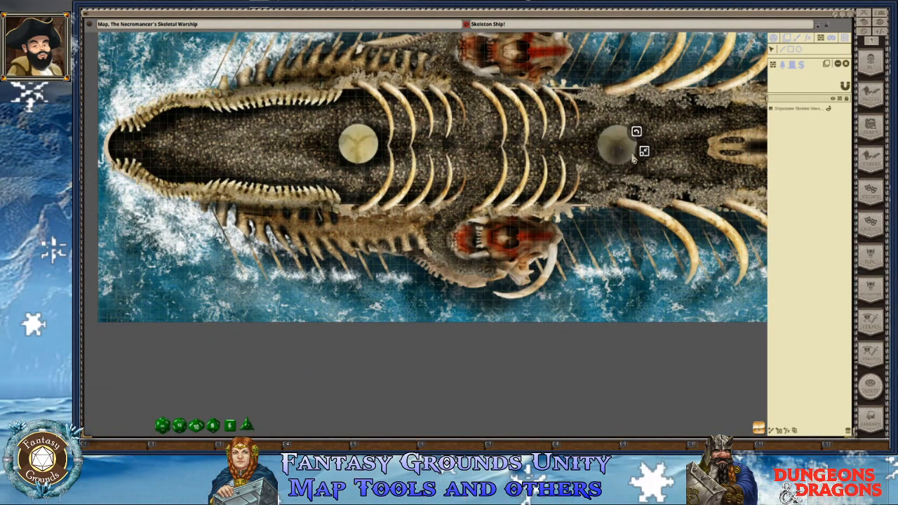
{"action": "left_click", "coordinate": [644, 153]}
{"action": "scroll", "coordinate": [491, 209], "scroll_direction": "up", "scroll_amount": 3}
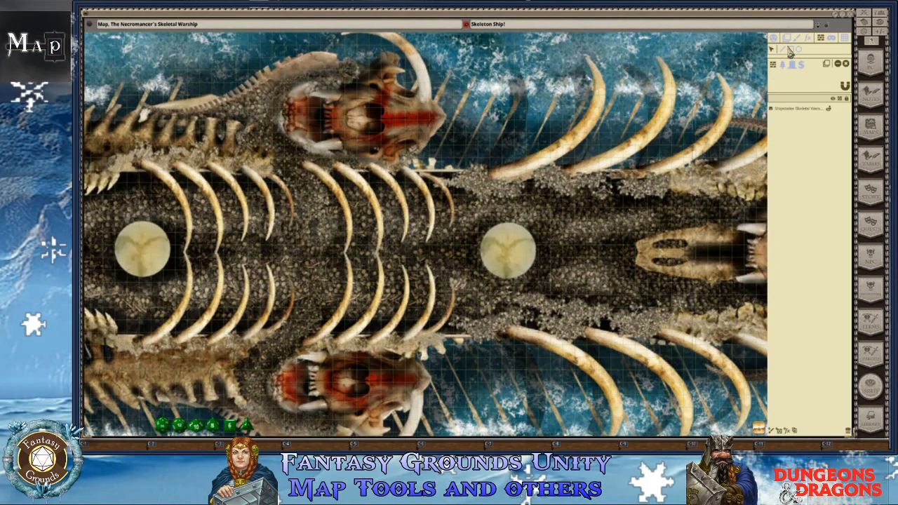
Return to the grid settings and check the grid cells against the enlarged warship map
{"action": "left_click", "coordinate": [846, 40]}
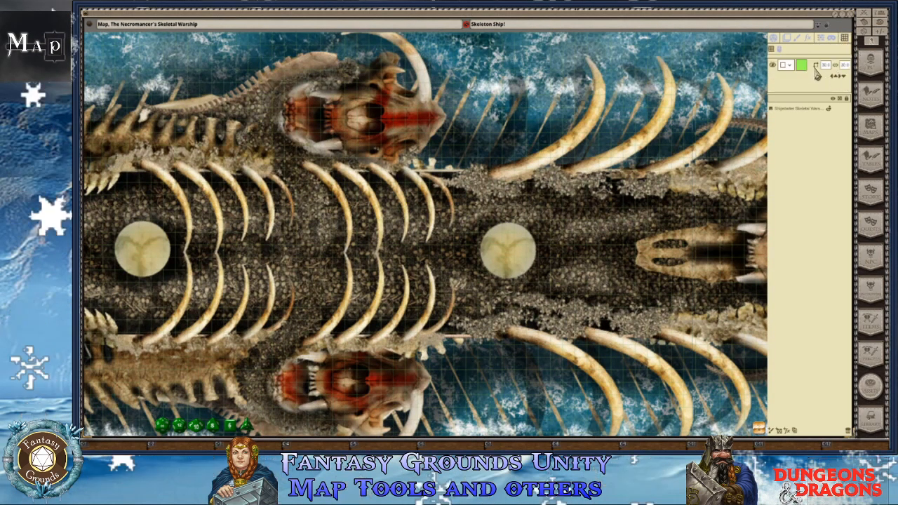
{"action": "scroll", "coordinate": [309, 224], "scroll_direction": "up", "scroll_amount": 2}
{"action": "scroll", "coordinate": [309, 224], "scroll_direction": "down", "scroll_amount": 5}
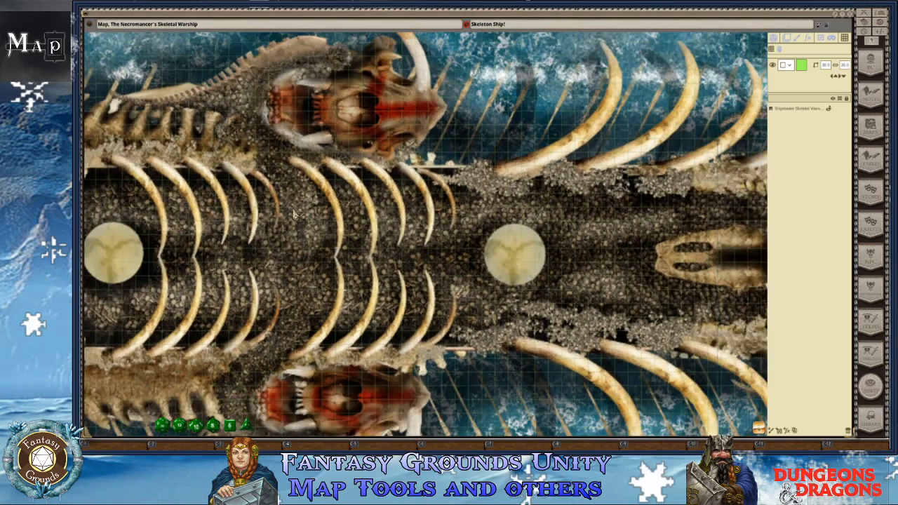
{"action": "scroll", "coordinate": [295, 215], "scroll_direction": "up", "scroll_amount": 2}
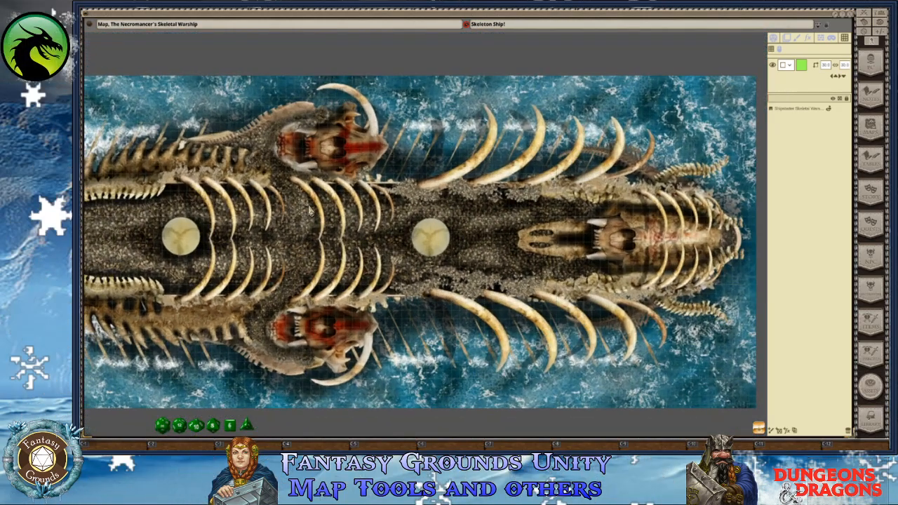
Examine how the grid cells fit the warship deck, from the whole ship down to close-up deck details
{"action": "scroll", "coordinate": [452, 230], "scroll_direction": "up", "scroll_amount": 1}
{"action": "scroll", "coordinate": [453, 229], "scroll_direction": "down", "scroll_amount": 3}
{"action": "scroll", "coordinate": [483, 233], "scroll_direction": "up", "scroll_amount": 4}
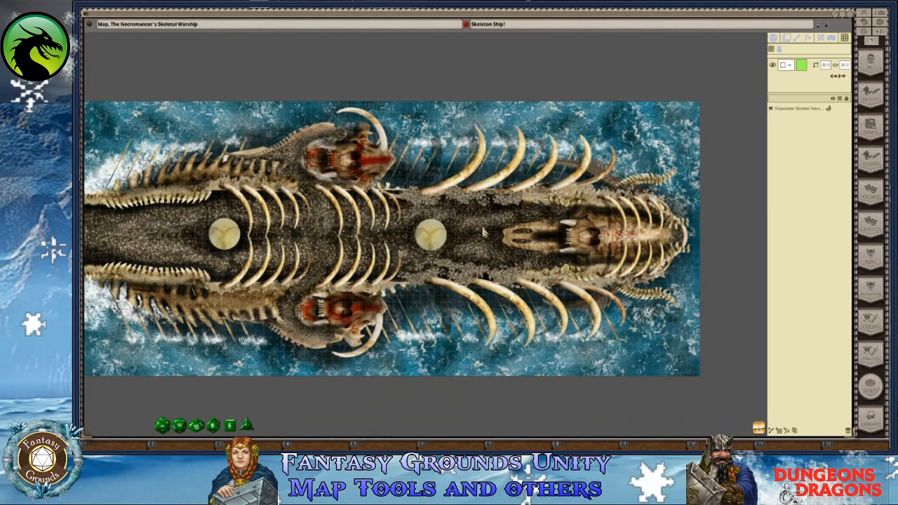
{"action": "scroll", "coordinate": [482, 233], "scroll_direction": "down", "scroll_amount": 4}
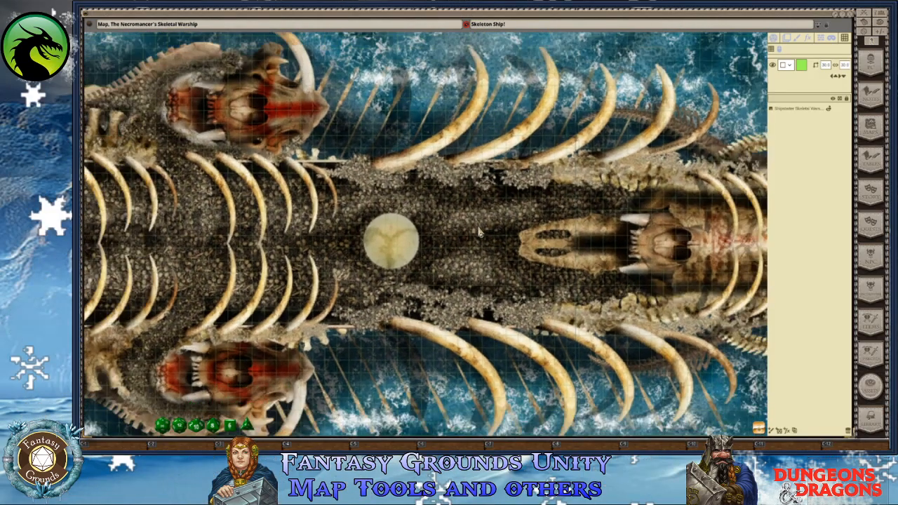
{"action": "scroll", "coordinate": [309, 207], "scroll_direction": "up", "scroll_amount": 5}
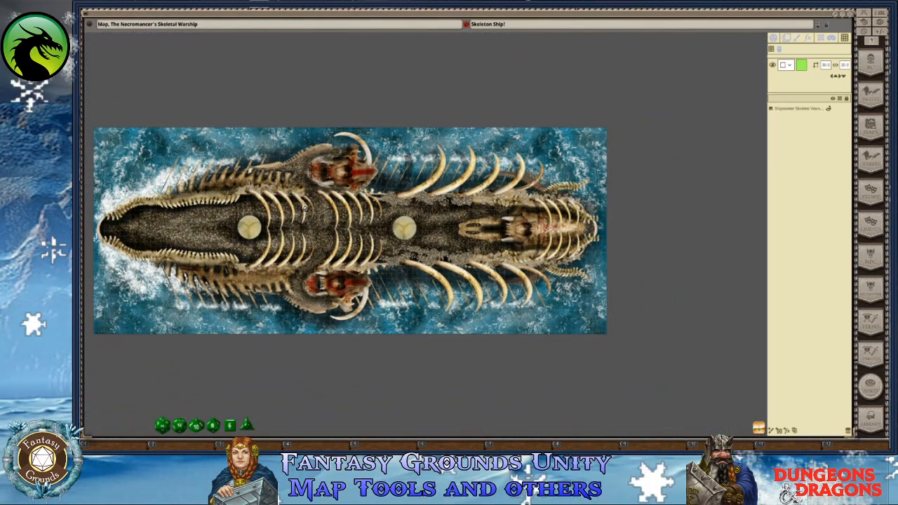
{"action": "scroll", "coordinate": [305, 207], "scroll_direction": "up", "scroll_amount": 2}
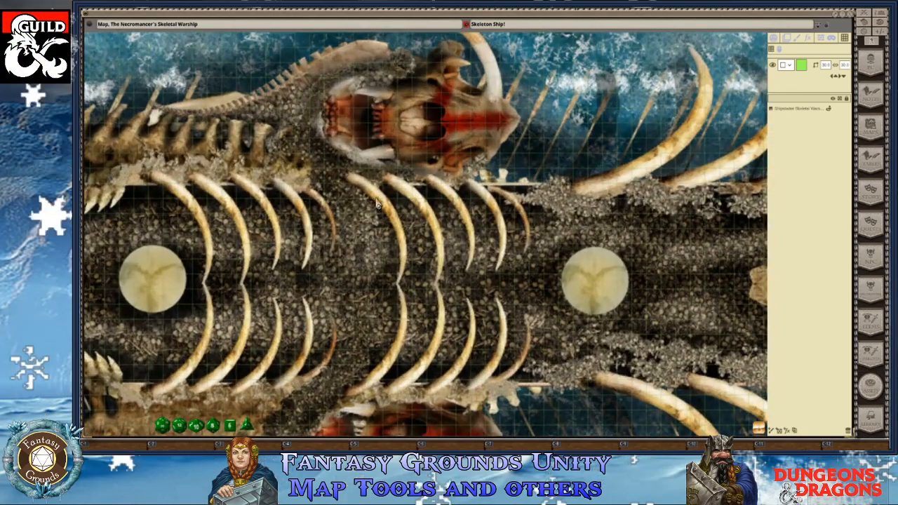
{"action": "scroll", "coordinate": [367, 219], "scroll_direction": "up", "scroll_amount": 2}
{"action": "scroll", "coordinate": [367, 220], "scroll_direction": "down", "scroll_amount": 4}
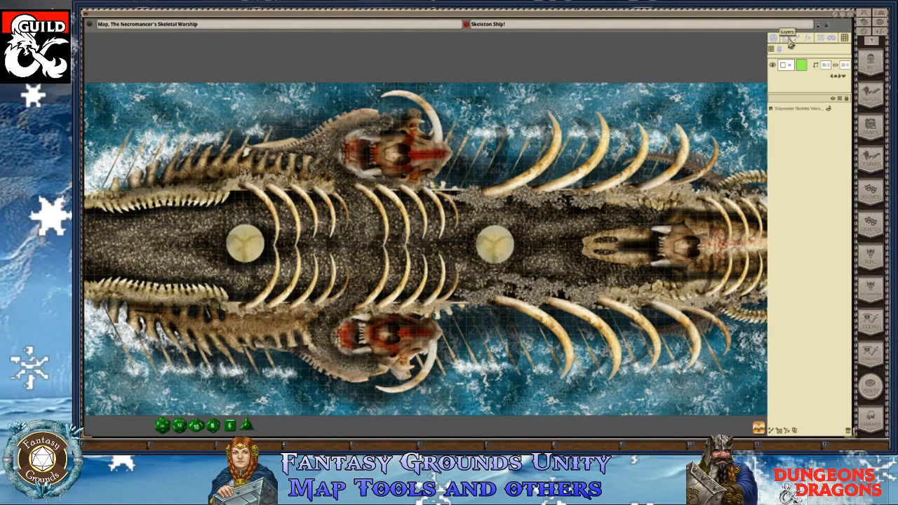
Select the warship map layer, try a width of 60, and set its width to 75
{"action": "left_click", "coordinate": [787, 37]}
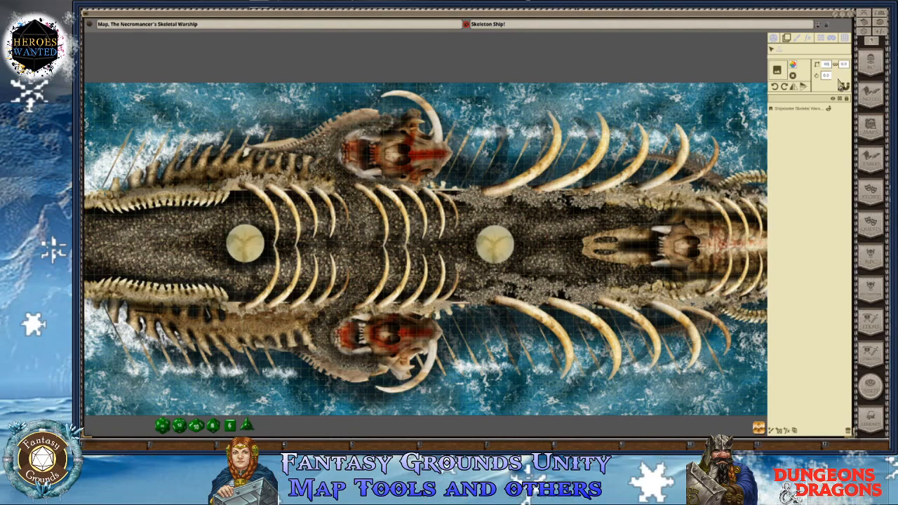
{"action": "scroll", "coordinate": [475, 211], "scroll_direction": "up", "scroll_amount": 1}
{"action": "scroll", "coordinate": [475, 211], "scroll_direction": "down", "scroll_amount": 1}
{"action": "left_click", "coordinate": [797, 109]}
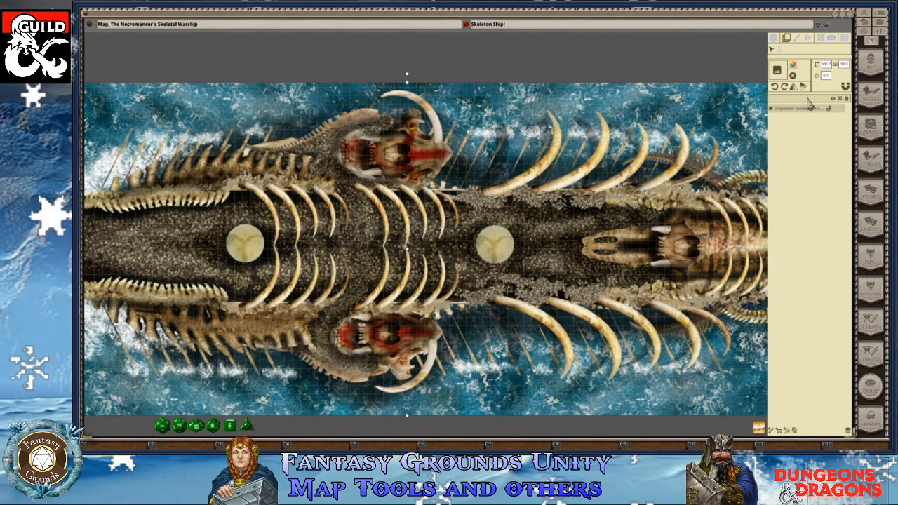
{"action": "left_click", "coordinate": [827, 64]}
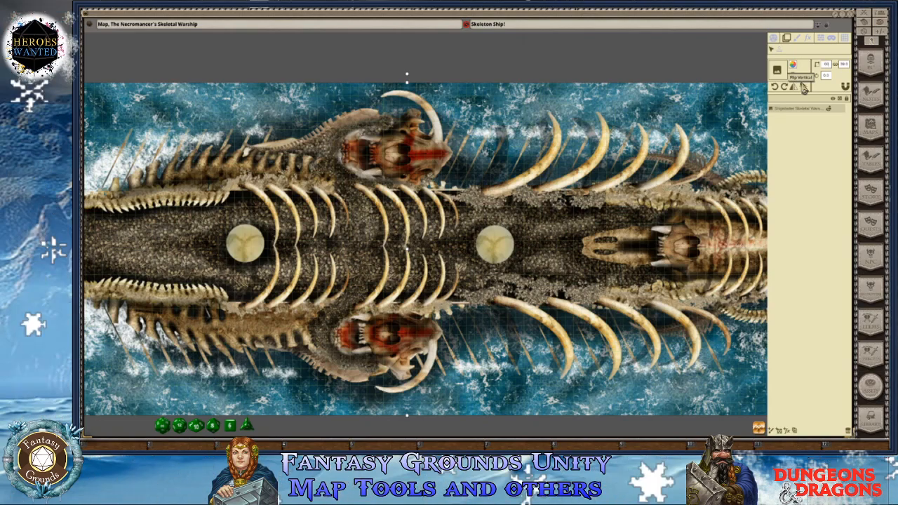
{"action": "type", "text": "60"}
{"action": "key", "text": "Return"}
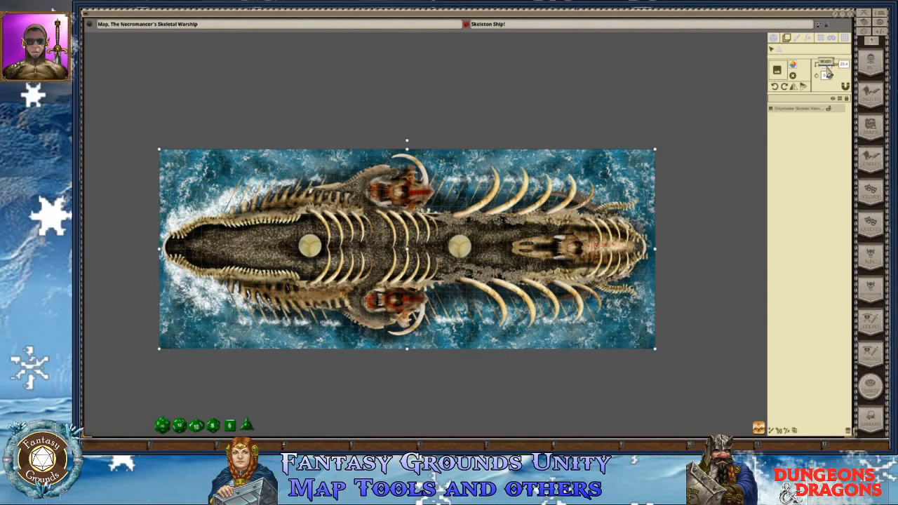
{"action": "type", "text": "75"}
{"action": "key", "text": "Return"}
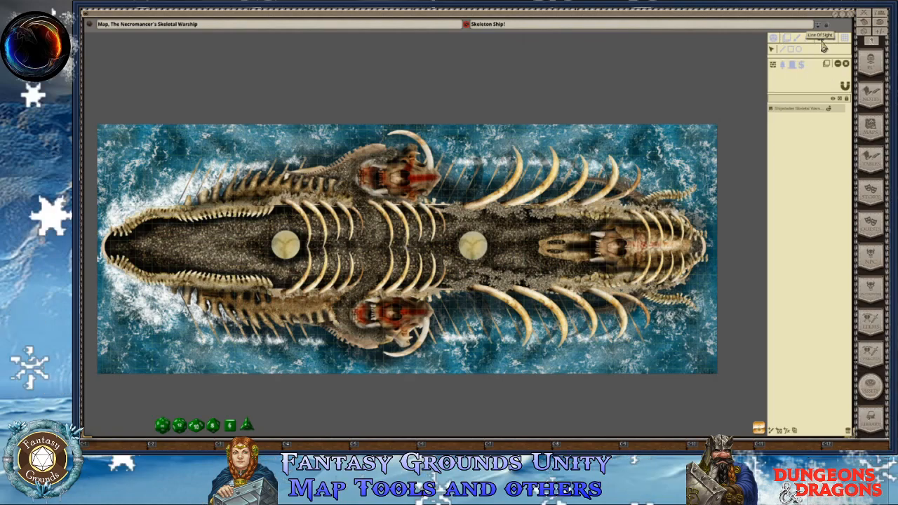
Open the line-of-sight tools and examine the resized ship's skulls, ribs and deck against the grid
{"action": "scroll", "coordinate": [376, 192], "scroll_direction": "up", "scroll_amount": 2}
{"action": "scroll", "coordinate": [377, 193], "scroll_direction": "up", "scroll_amount": 3}
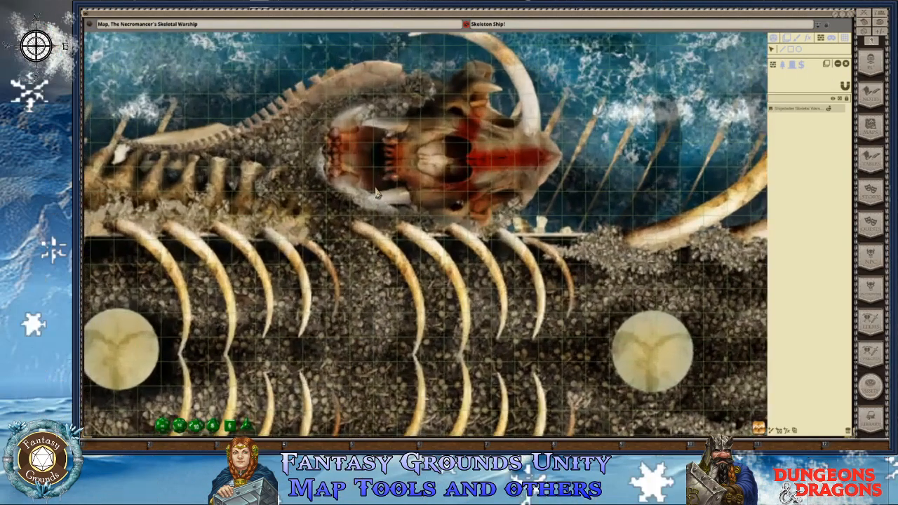
{"action": "scroll", "coordinate": [368, 168], "scroll_direction": "down", "scroll_amount": 1}
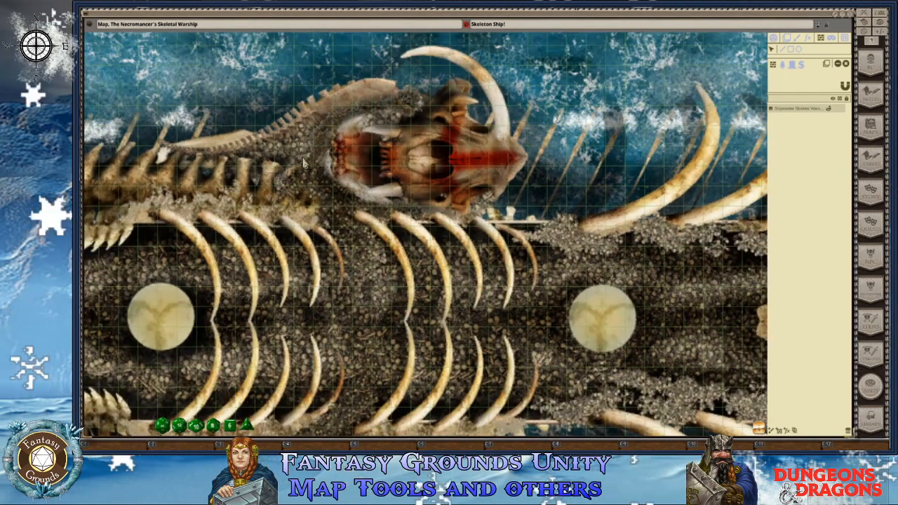
{"action": "scroll", "coordinate": [327, 195], "scroll_direction": "down", "scroll_amount": 3}
{"action": "scroll", "coordinate": [340, 216], "scroll_direction": "up", "scroll_amount": 3}
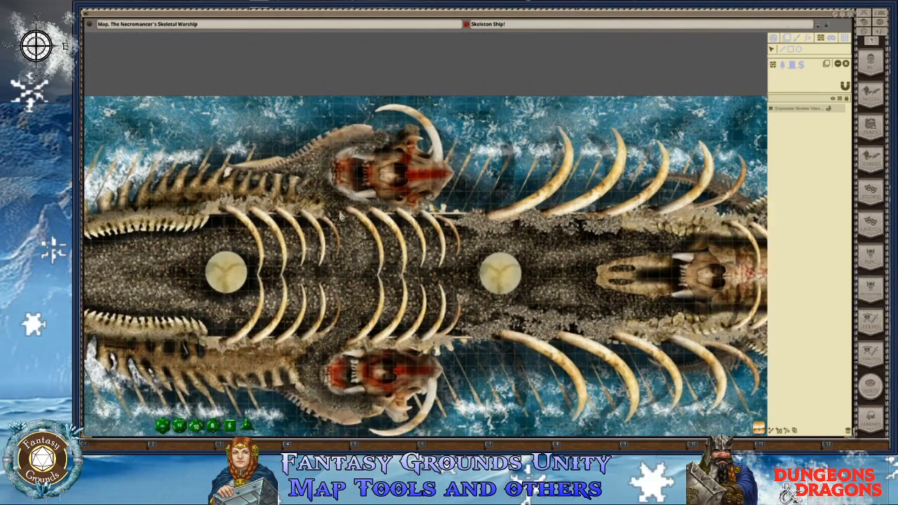
{"action": "scroll", "coordinate": [341, 216], "scroll_direction": "up", "scroll_amount": 1}
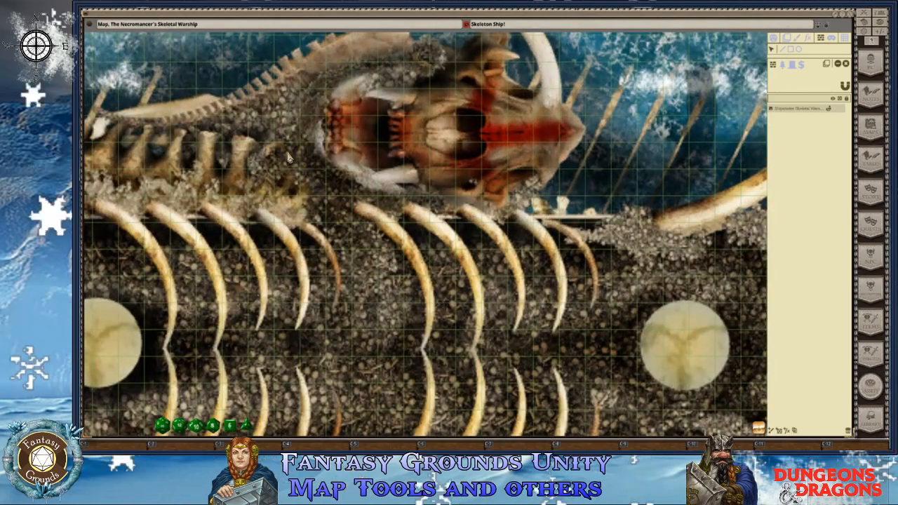
{"action": "scroll", "coordinate": [350, 135], "scroll_direction": "down", "scroll_amount": 3}
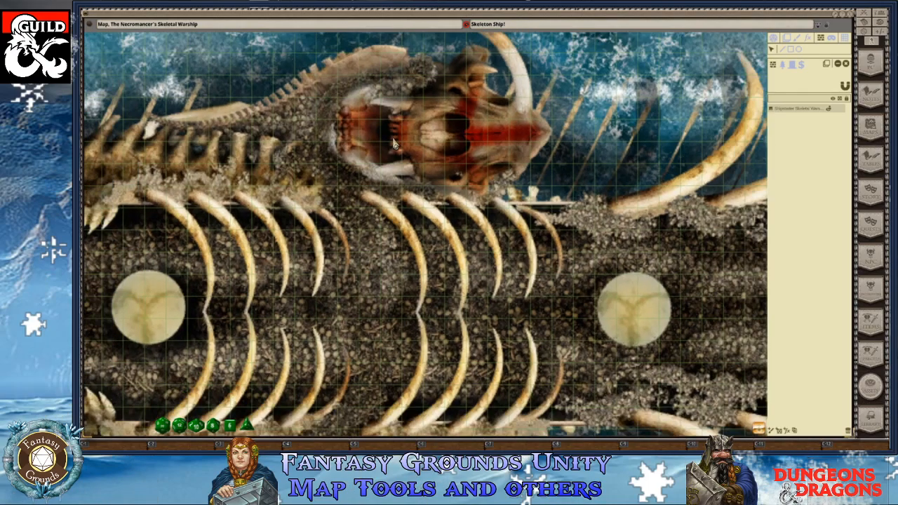
{"action": "scroll", "coordinate": [393, 148], "scroll_direction": "down", "scroll_amount": 1}
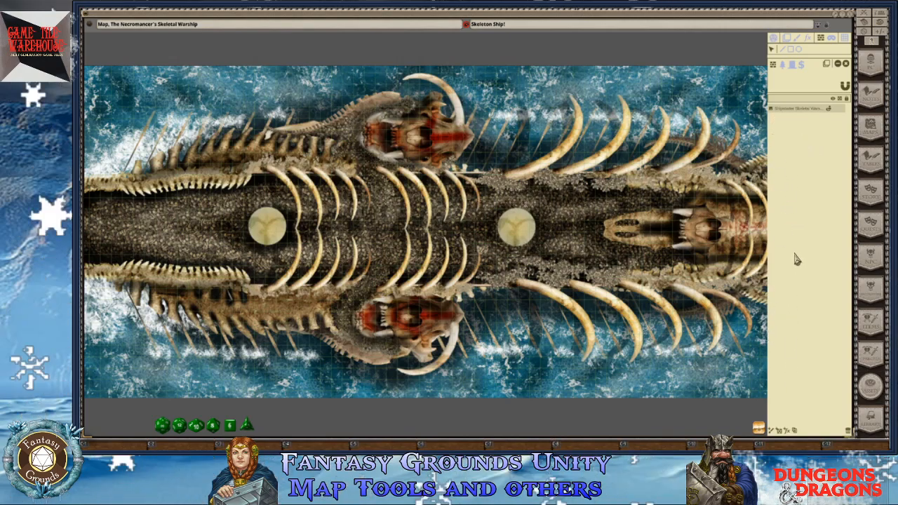
Deselect the map layer and draw a circular line-of-sight shape about three grid cells across over the pale disc nearest the jaws
{"action": "right_click", "coordinate": [781, 105]}
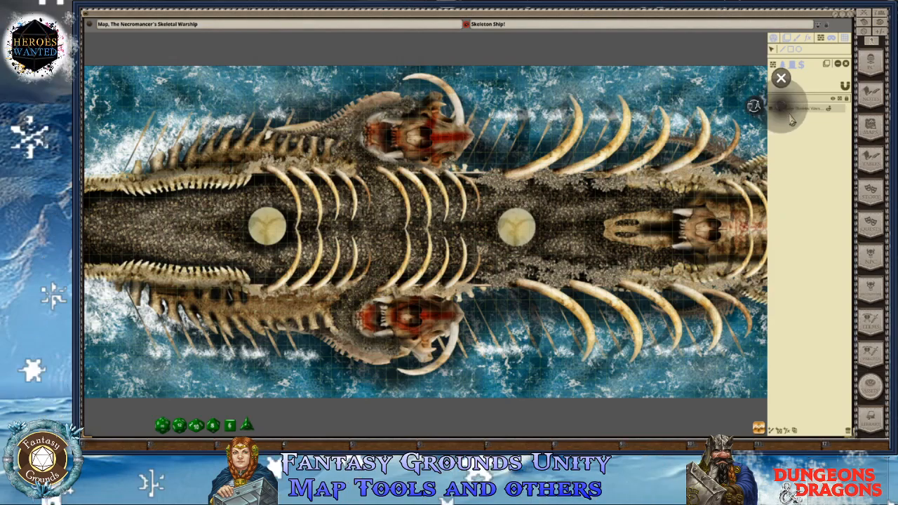
{"action": "left_click", "coordinate": [823, 214]}
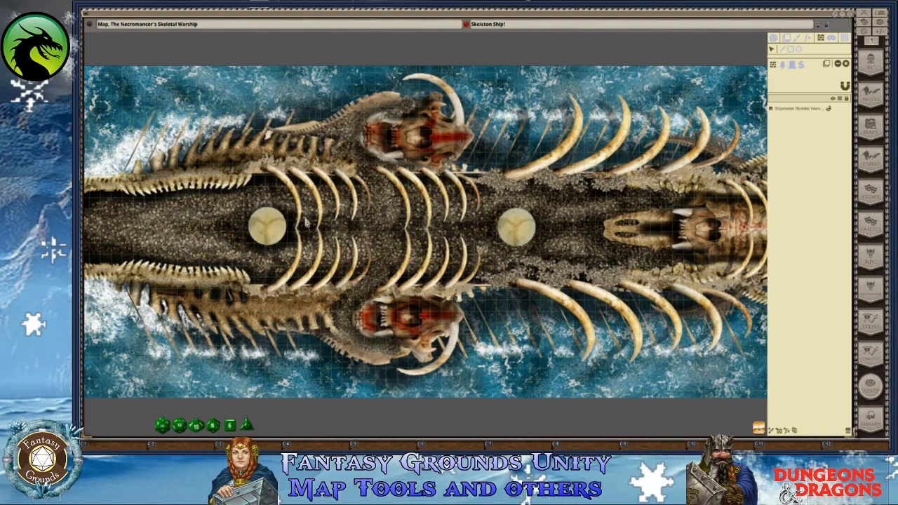
{"action": "scroll", "coordinate": [264, 240], "scroll_direction": "up", "scroll_amount": 5}
{"action": "scroll", "coordinate": [264, 240], "scroll_direction": "up", "scroll_amount": 3}
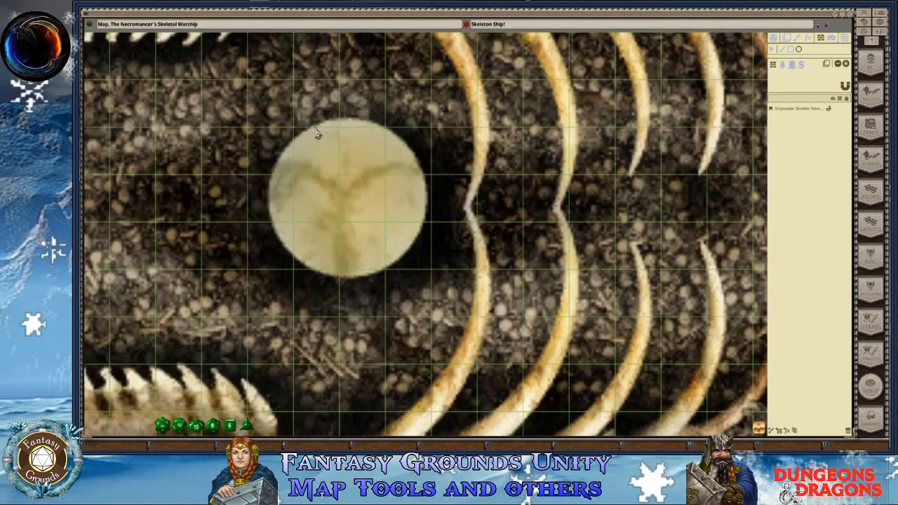
{"action": "left_click_drag", "start_coordinate": [317, 132], "coordinate": [410, 281]}
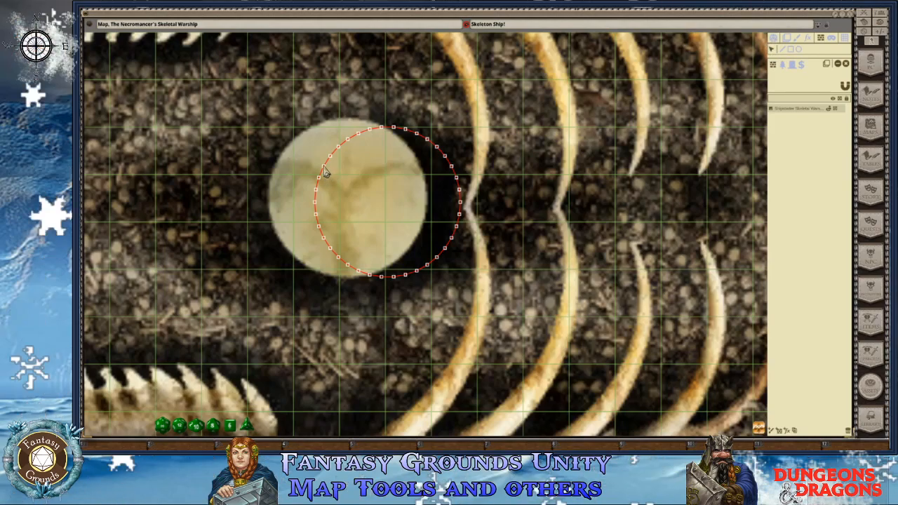
Try moving a single point of the circle, then select all its points and move the whole circle onto the pale disc
{"action": "mouse_move", "coordinate": [324, 167]}
{"action": "left_mouse_down"}
{"action": "mouse_move", "coordinate": [306, 163]}
{"action": "mouse_move", "coordinate": [313, 167]}
{"action": "left_mouse_up"}
{"action": "left_click_drag", "start_coordinate": [313, 168], "coordinate": [324, 167]}
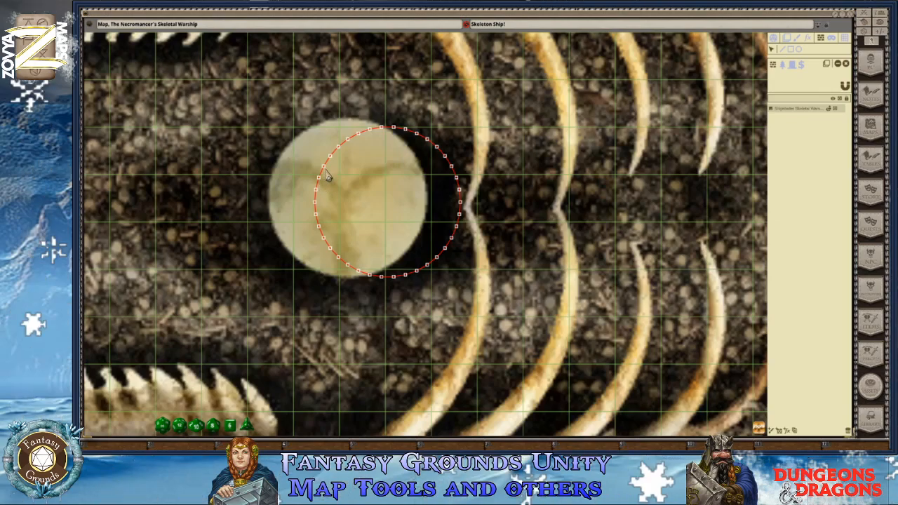
{"action": "double_click", "coordinate": [323, 167]}
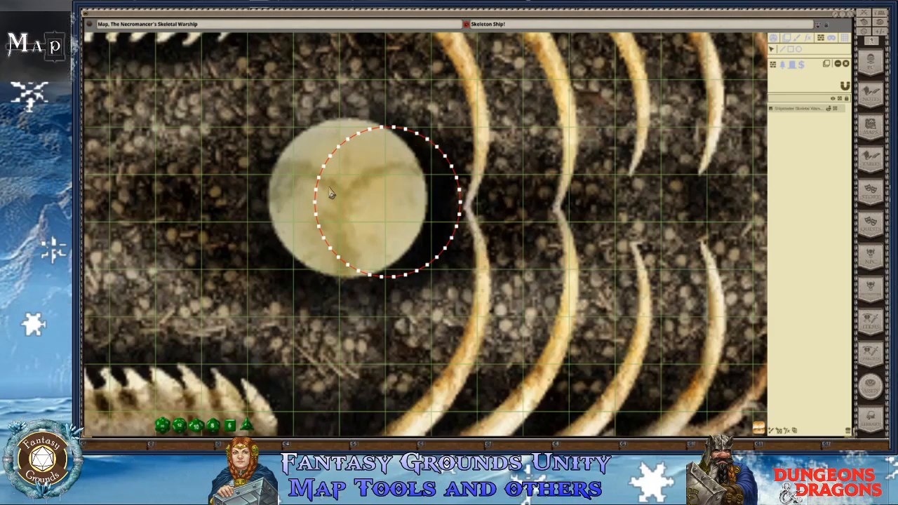
{"action": "left_click_drag", "start_coordinate": [319, 183], "coordinate": [282, 176]}
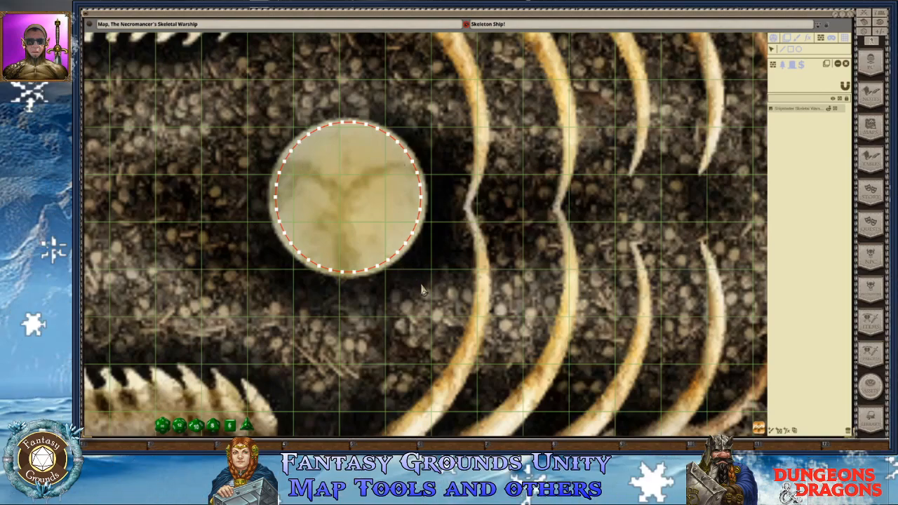
Return to the layer settings and rotate the warship map layer to an angle of 90 degrees
{"action": "scroll", "coordinate": [411, 293], "scroll_direction": "down", "scroll_amount": 5}
{"action": "scroll", "coordinate": [411, 294], "scroll_direction": "down", "scroll_amount": 5}
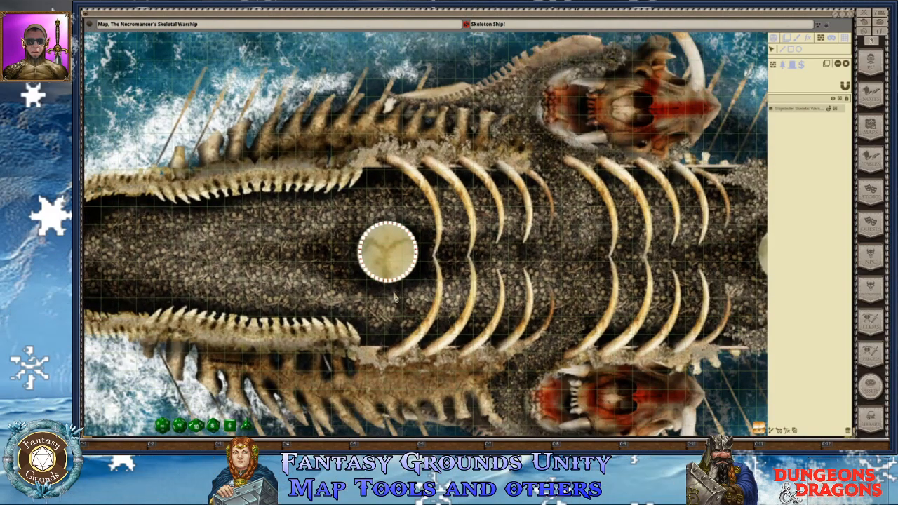
{"action": "scroll", "coordinate": [466, 299], "scroll_direction": "down", "scroll_amount": 1}
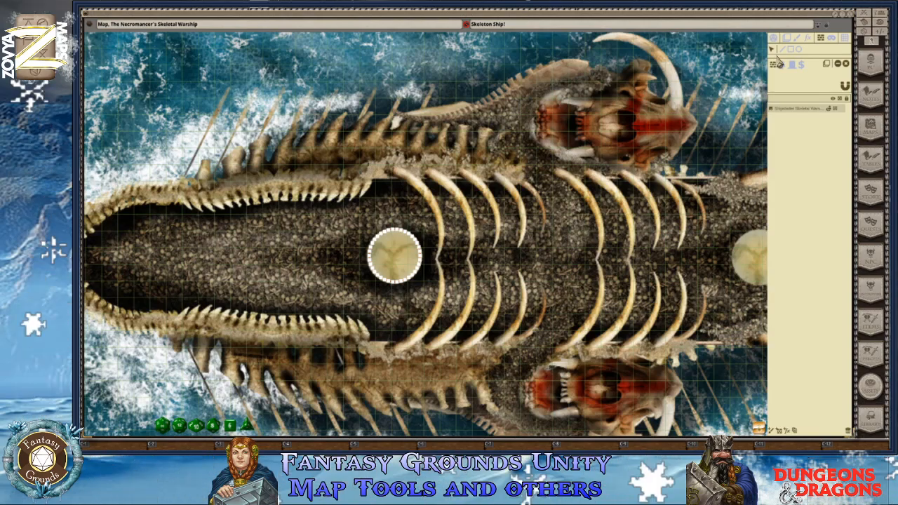
{"action": "scroll", "coordinate": [417, 242], "scroll_direction": "up", "scroll_amount": 4}
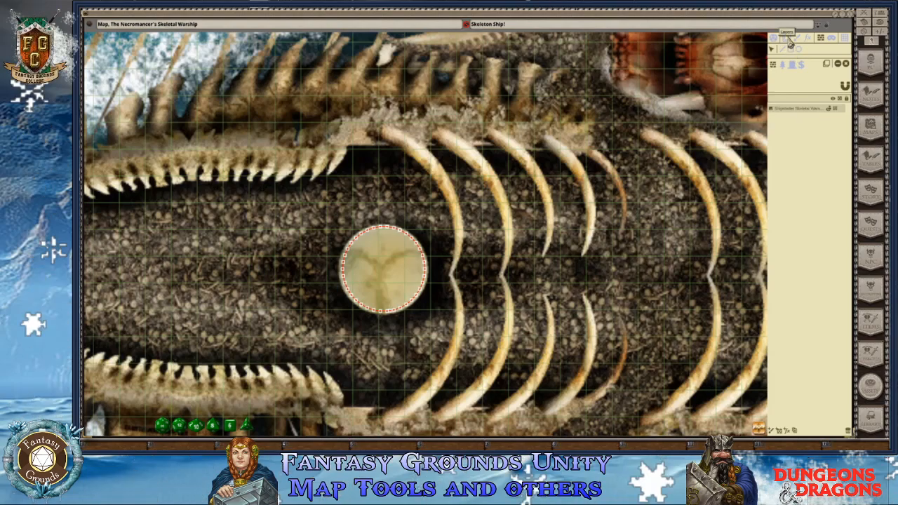
{"action": "left_click", "coordinate": [787, 38]}
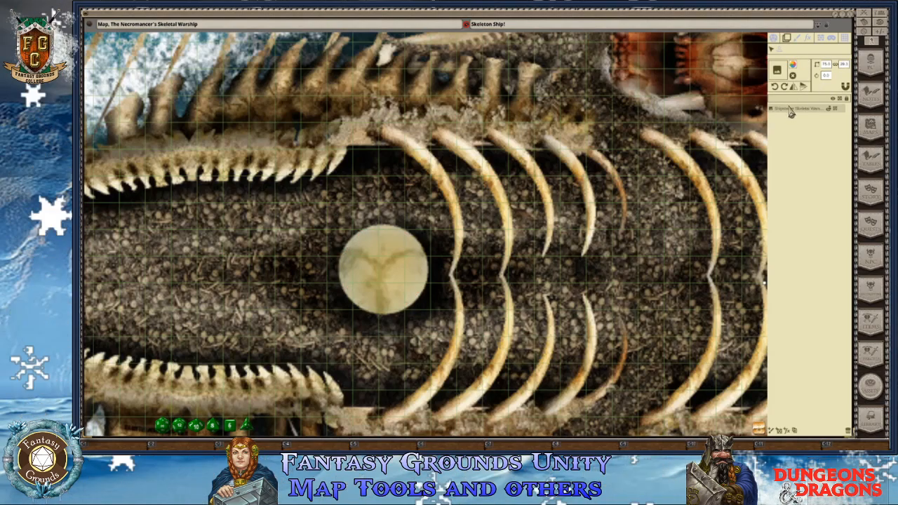
{"action": "left_click", "coordinate": [789, 110]}
{"action": "type", "text": "90"}
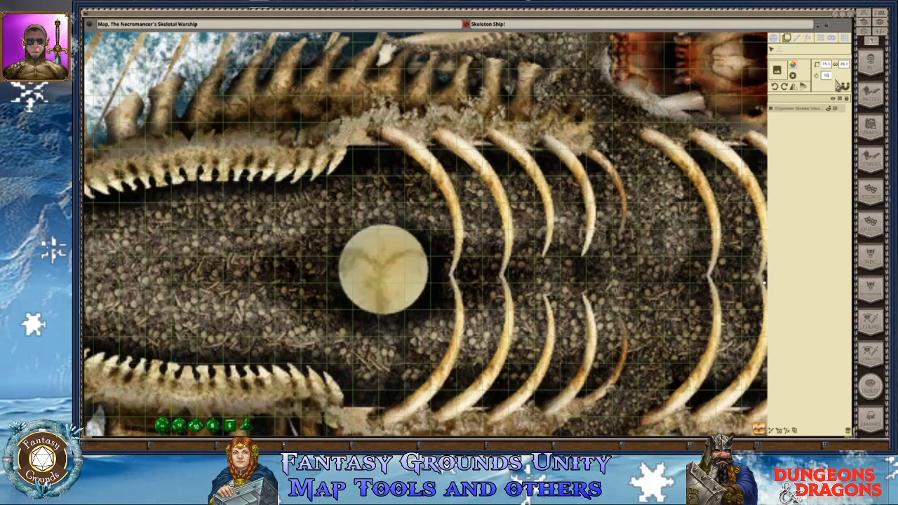
{"action": "key", "text": "Return"}
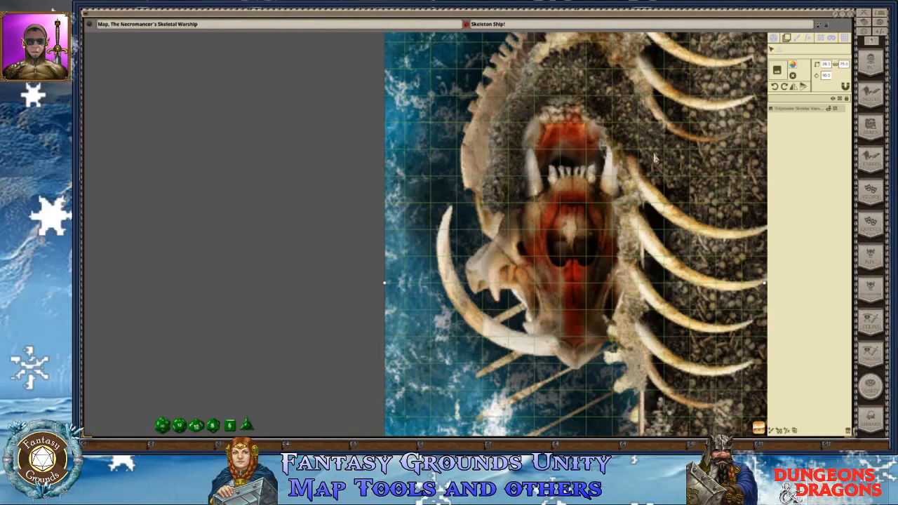
{"action": "scroll", "coordinate": [650, 160], "scroll_direction": "down", "scroll_amount": 3}
{"action": "scroll", "coordinate": [650, 160], "scroll_direction": "down", "scroll_amount": 5}
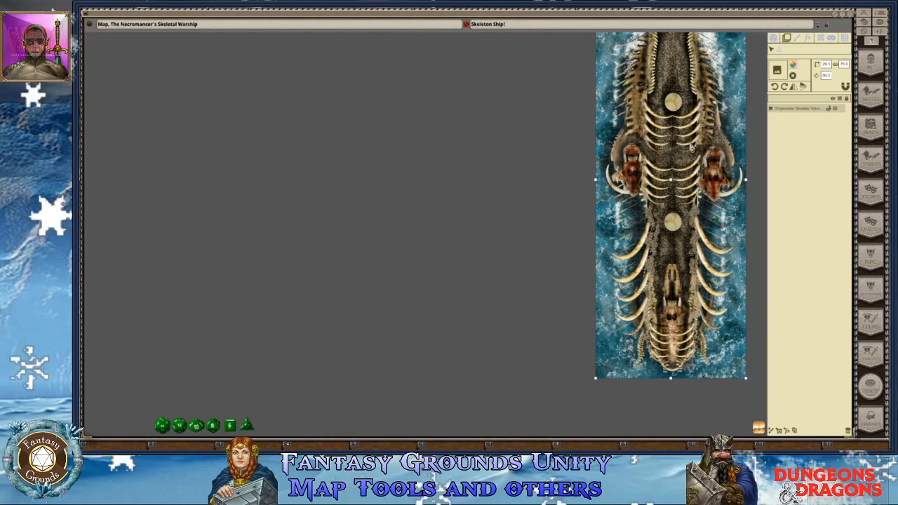
Set the map layer's angle back to 0 and reopen the line-of-sight tools to check the circle on the disc
{"action": "scroll", "coordinate": [689, 144], "scroll_direction": "up", "scroll_amount": 2}
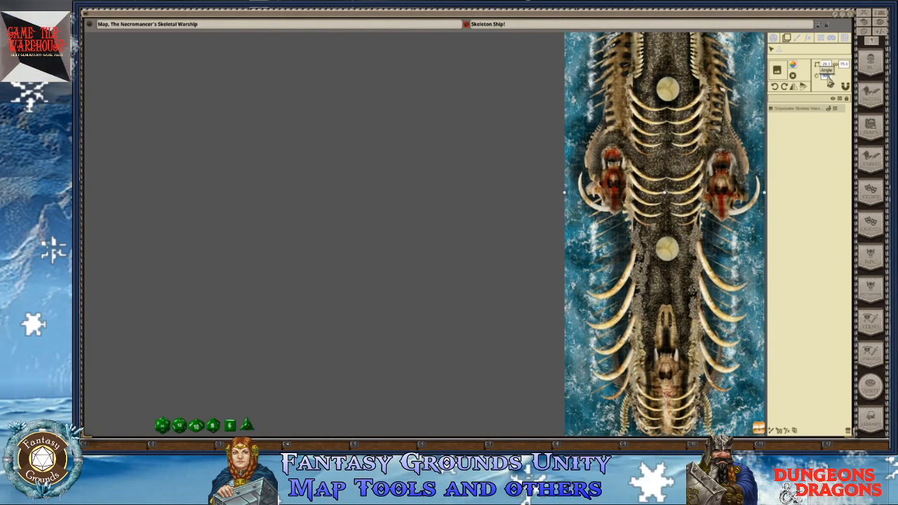
{"action": "scroll", "coordinate": [725, 183], "scroll_direction": "up", "scroll_amount": 1}
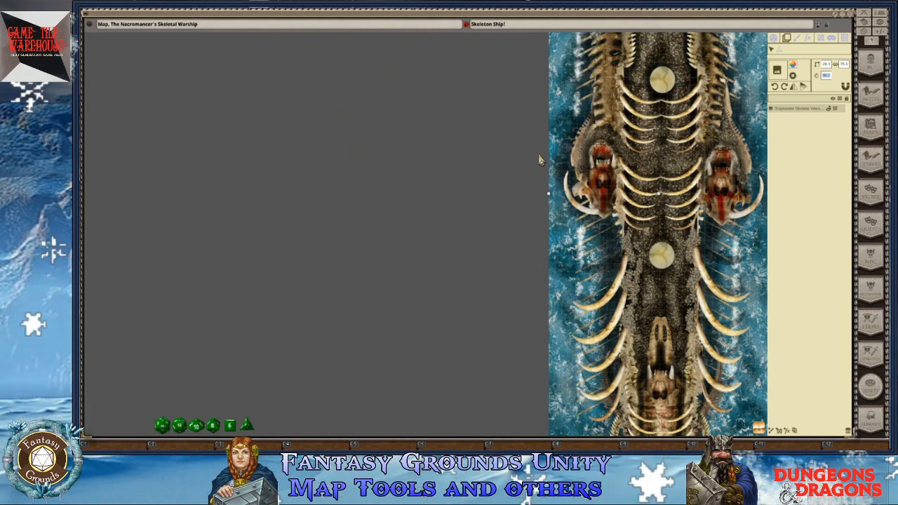
{"action": "scroll", "coordinate": [669, 246], "scroll_direction": "down", "scroll_amount": 4}
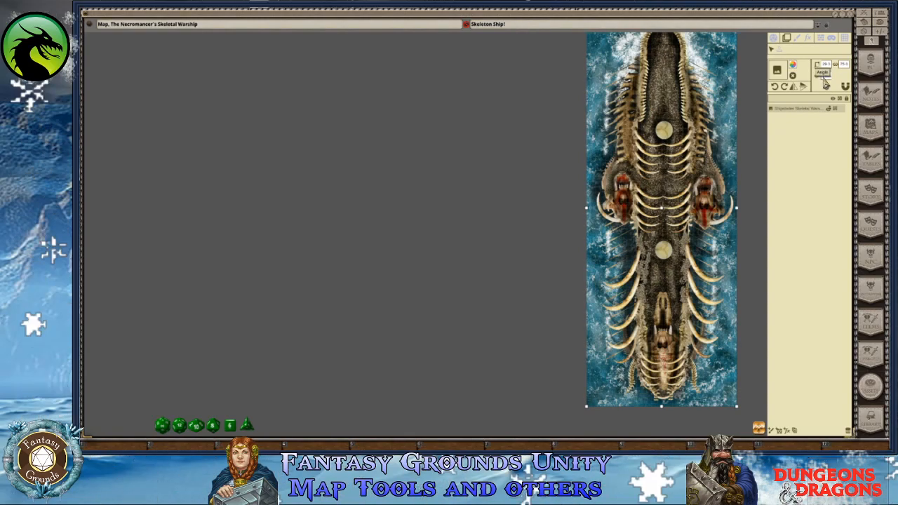
{"action": "scroll", "coordinate": [824, 79], "scroll_direction": "down", "scroll_amount": 1}
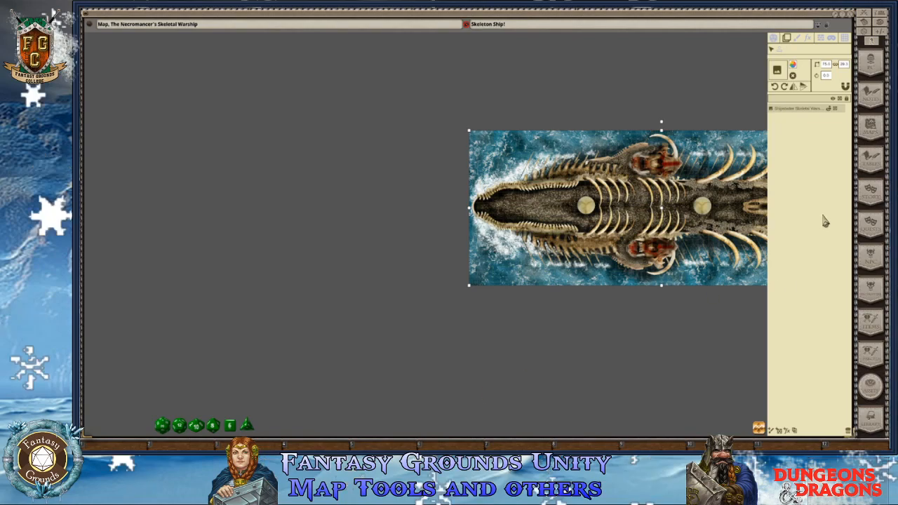
{"action": "left_click", "coordinate": [822, 39]}
{"action": "scroll", "coordinate": [659, 249], "scroll_direction": "up", "scroll_amount": 10}
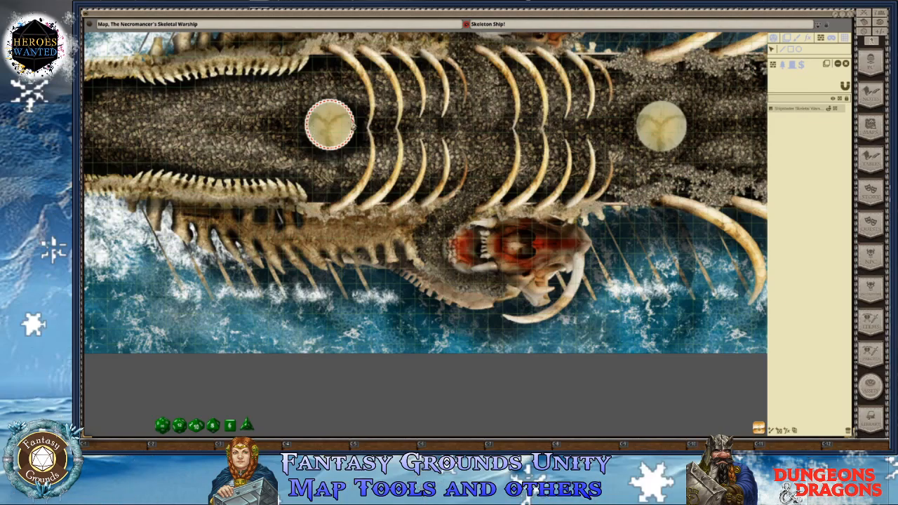
Examine the circle on the disc nearest the jaws and the rib bones above the lower red skull up close
{"action": "scroll", "coordinate": [280, 125], "scroll_direction": "up", "scroll_amount": 3}
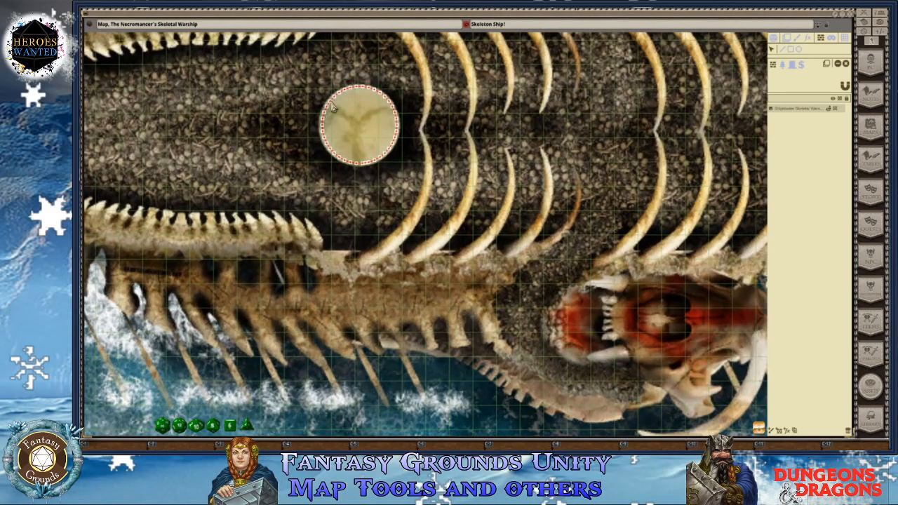
{"action": "scroll", "coordinate": [268, 132], "scroll_direction": "down", "scroll_amount": 3}
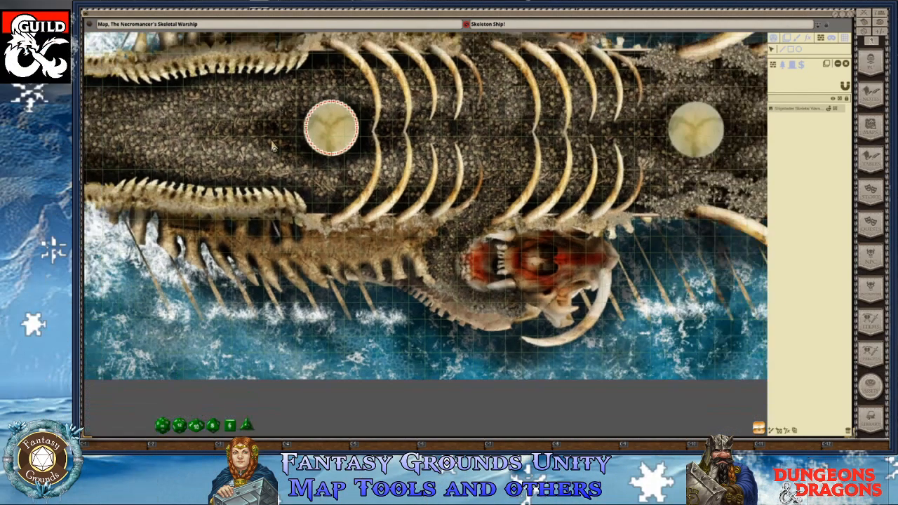
{"action": "scroll", "coordinate": [554, 194], "scroll_direction": "up", "scroll_amount": 1}
{"action": "scroll", "coordinate": [552, 197], "scroll_direction": "up", "scroll_amount": 5}
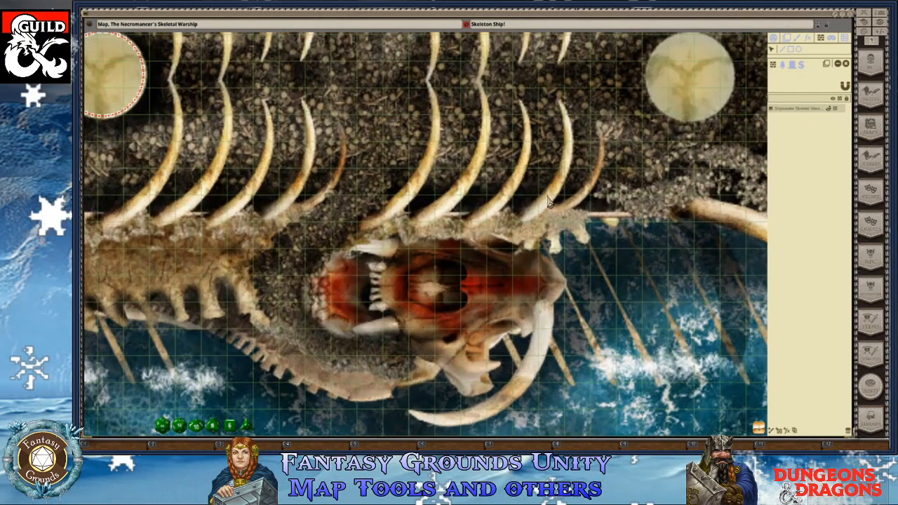
{"action": "scroll", "coordinate": [549, 202], "scroll_direction": "up", "scroll_amount": 1}
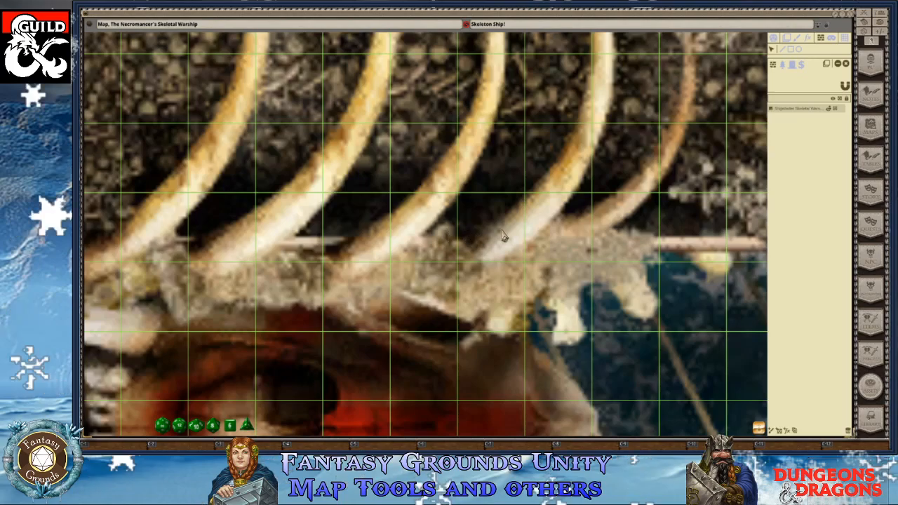
{"action": "scroll", "coordinate": [349, 201], "scroll_direction": "down", "scroll_amount": 5}
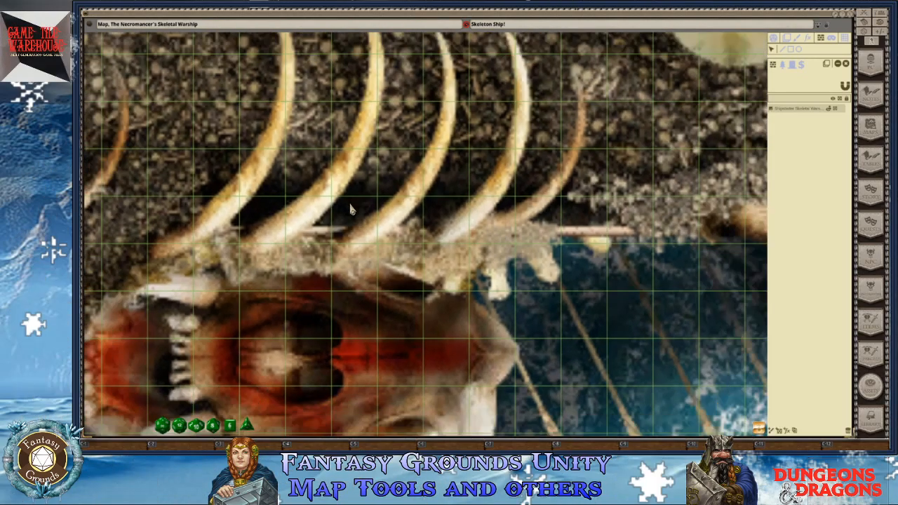
{"action": "scroll", "coordinate": [351, 208], "scroll_direction": "down", "scroll_amount": 1}
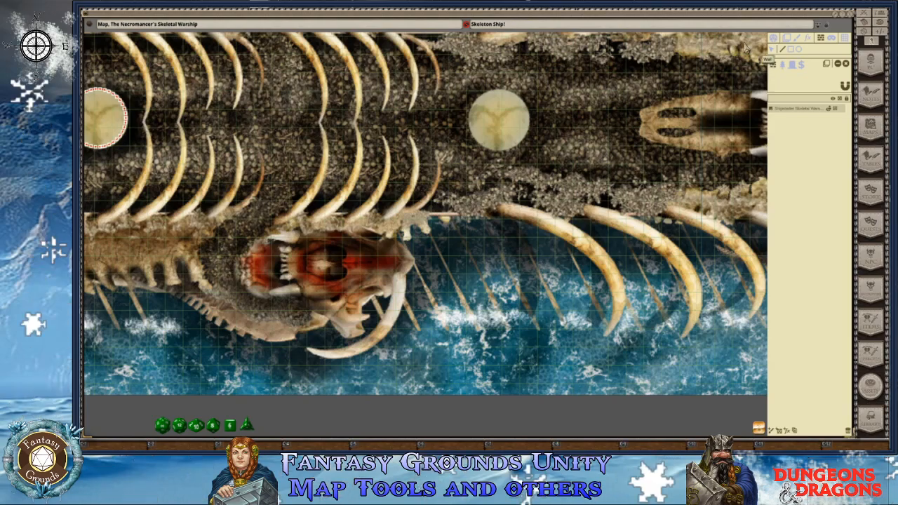
Draw a circular line-of-sight shape about three grid cells across near the second pale disc, and move the whole circle onto the disc
{"action": "scroll", "coordinate": [508, 124], "scroll_direction": "up", "scroll_amount": 6}
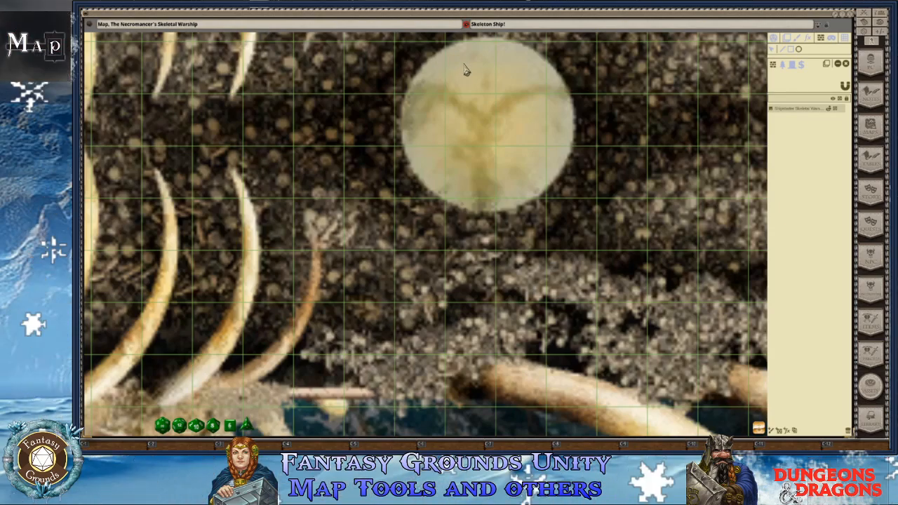
{"action": "left_click_drag", "start_coordinate": [454, 52], "coordinate": [611, 222]}
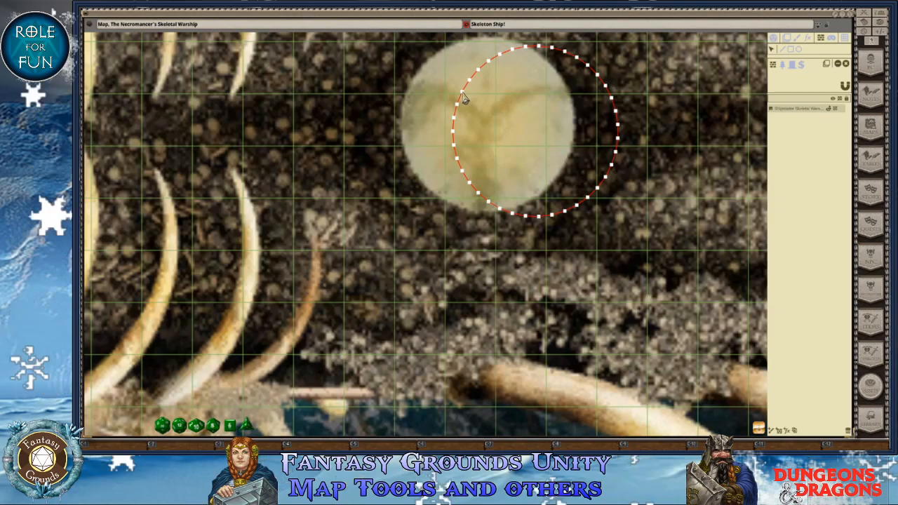
{"action": "left_click_drag", "start_coordinate": [465, 98], "coordinate": [414, 87]}
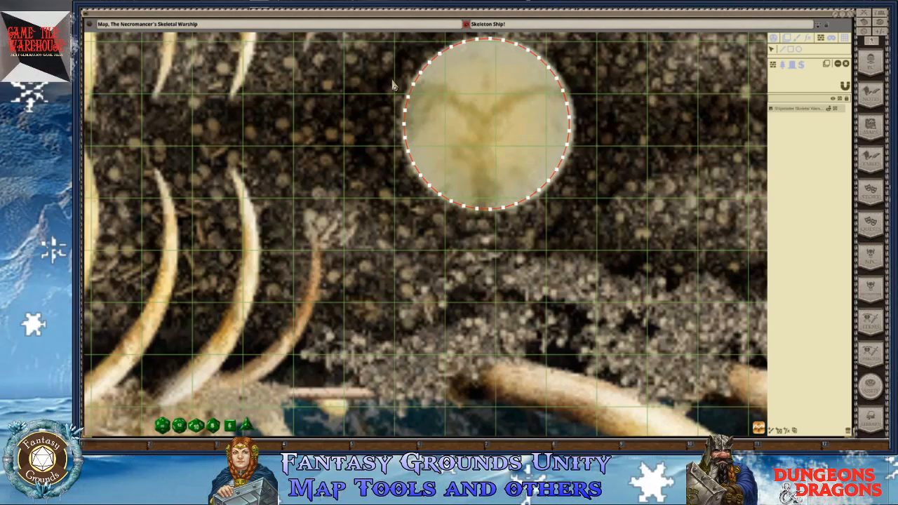
{"action": "scroll", "coordinate": [649, 131], "scroll_direction": "down", "scroll_amount": 4}
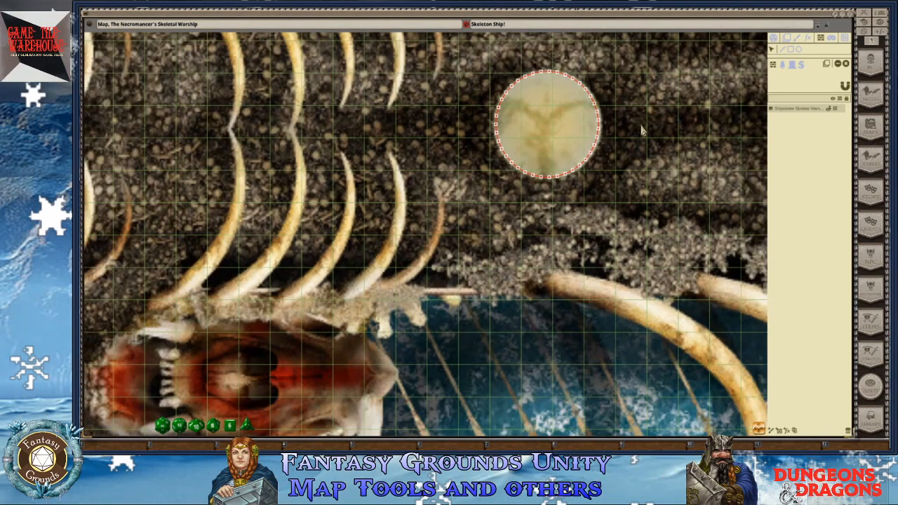
{"action": "scroll", "coordinate": [618, 140], "scroll_direction": "down", "scroll_amount": 2}
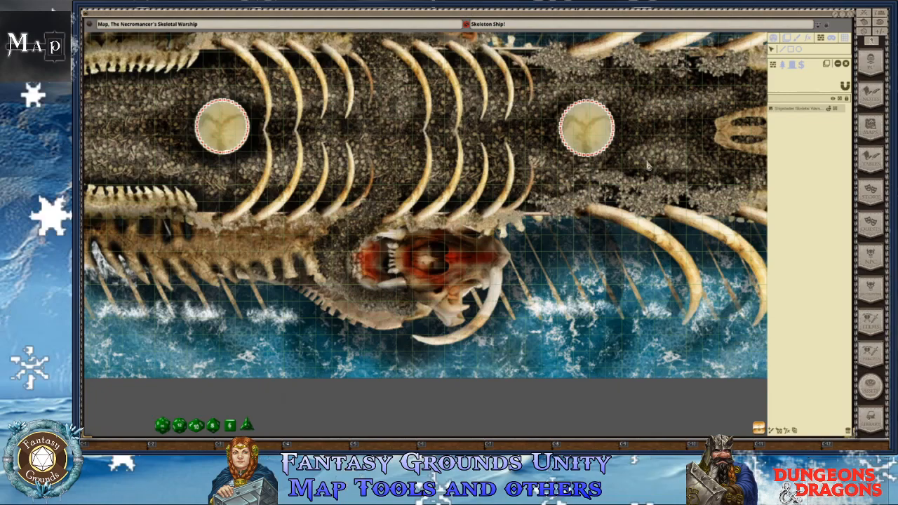
{"action": "scroll", "coordinate": [455, 203], "scroll_direction": "down", "scroll_amount": 4}
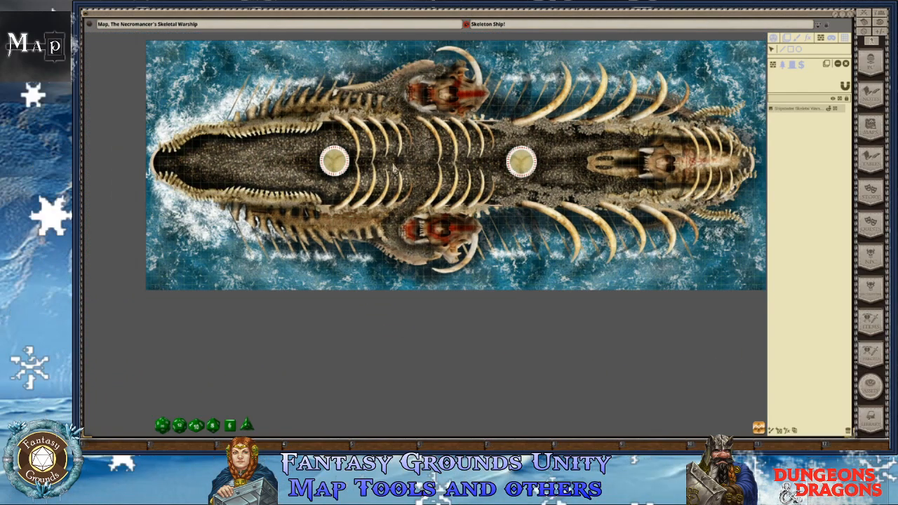
Inspect how the line-of-sight circles fit the two pale discs, especially the one nearest the jaws
{"action": "scroll", "coordinate": [393, 167], "scroll_direction": "up", "scroll_amount": 3}
{"action": "scroll", "coordinate": [393, 167], "scroll_direction": "down", "scroll_amount": 1}
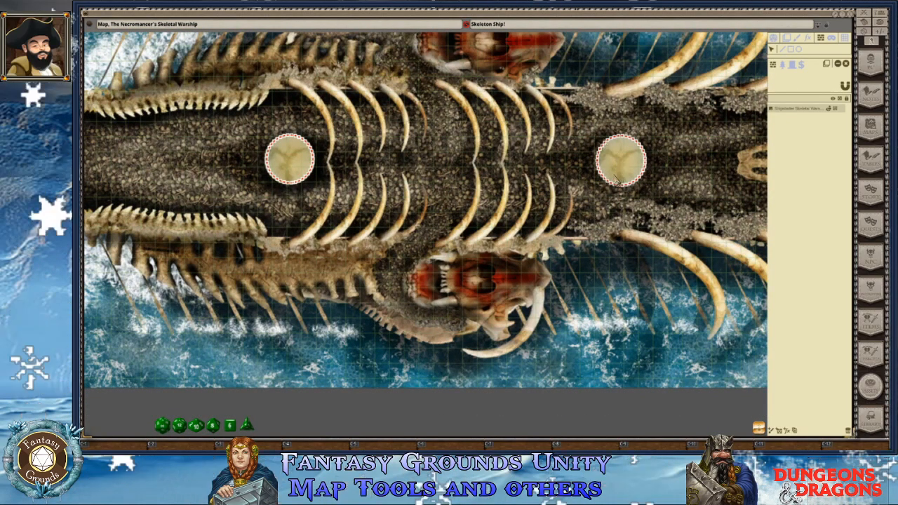
{"action": "scroll", "coordinate": [335, 166], "scroll_direction": "up", "scroll_amount": 4}
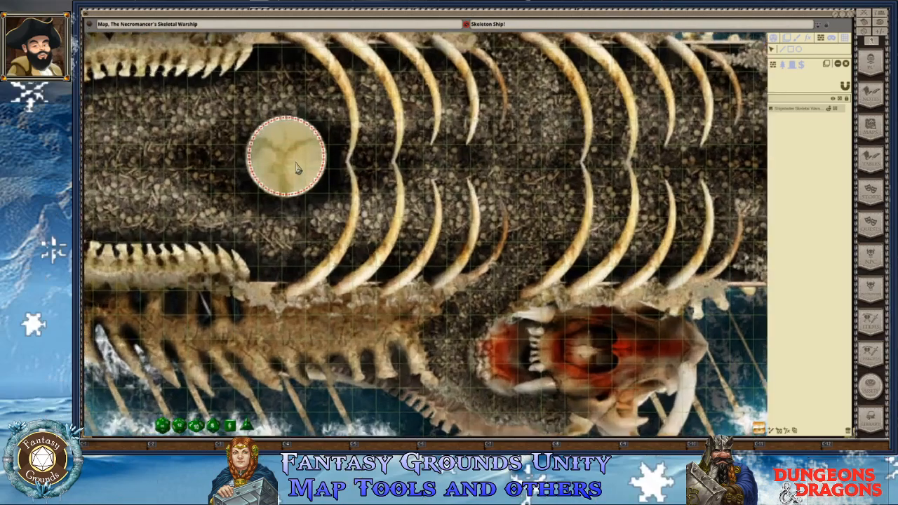
{"action": "scroll", "coordinate": [296, 167], "scroll_direction": "up", "scroll_amount": 4}
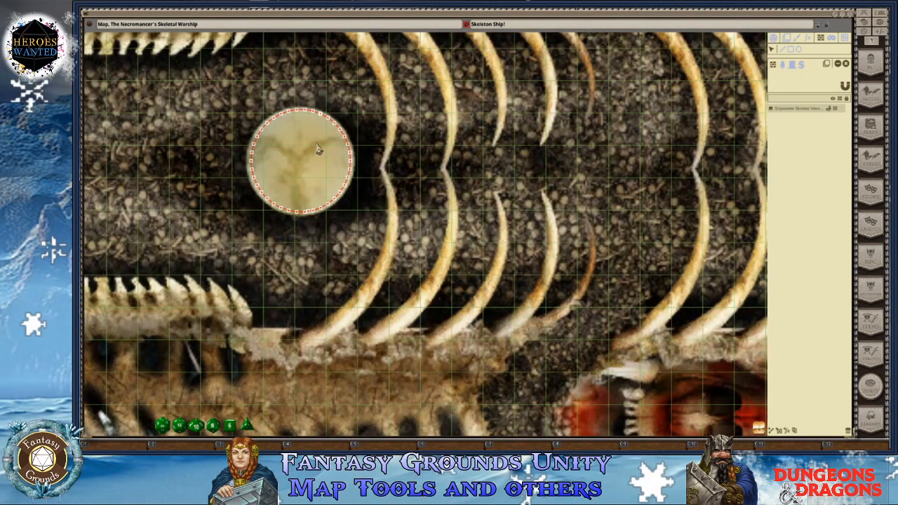
{"action": "scroll", "coordinate": [329, 150], "scroll_direction": "down", "scroll_amount": 5}
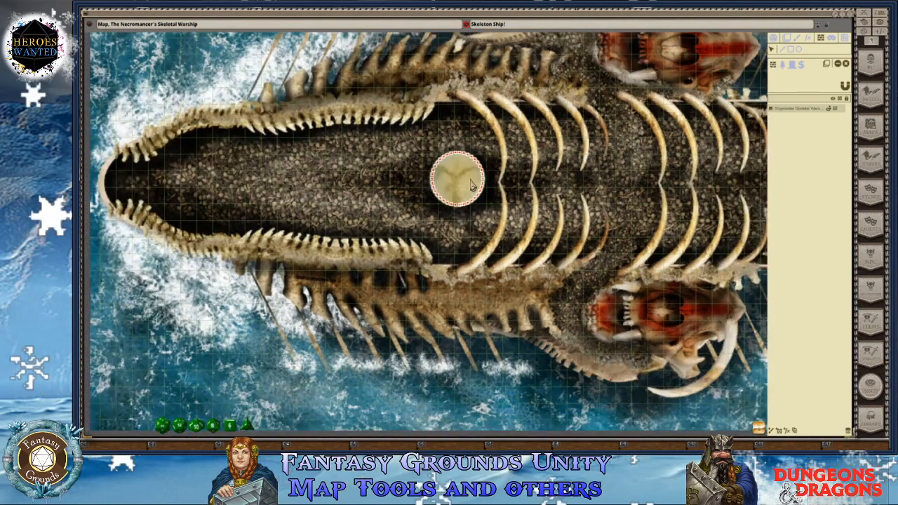
{"action": "scroll", "coordinate": [453, 177], "scroll_direction": "up", "scroll_amount": 3}
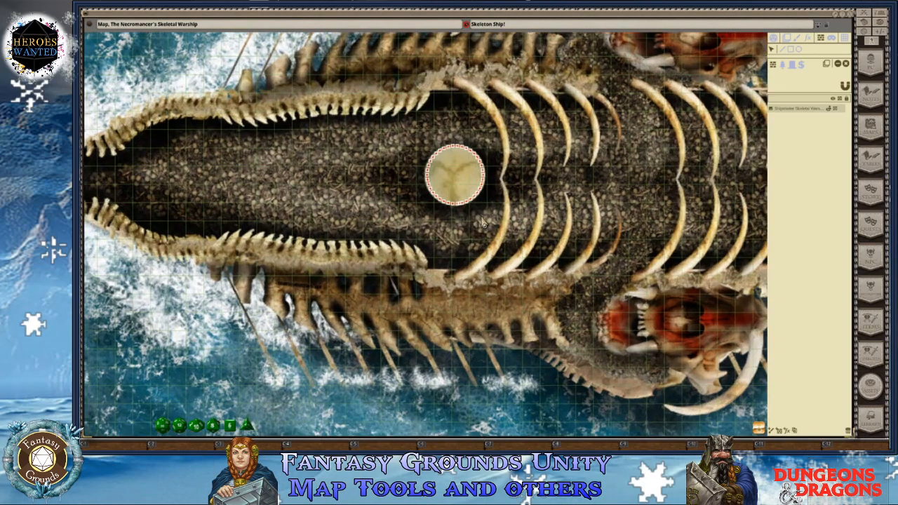
{"action": "scroll", "coordinate": [447, 180], "scroll_direction": "up", "scroll_amount": 1}
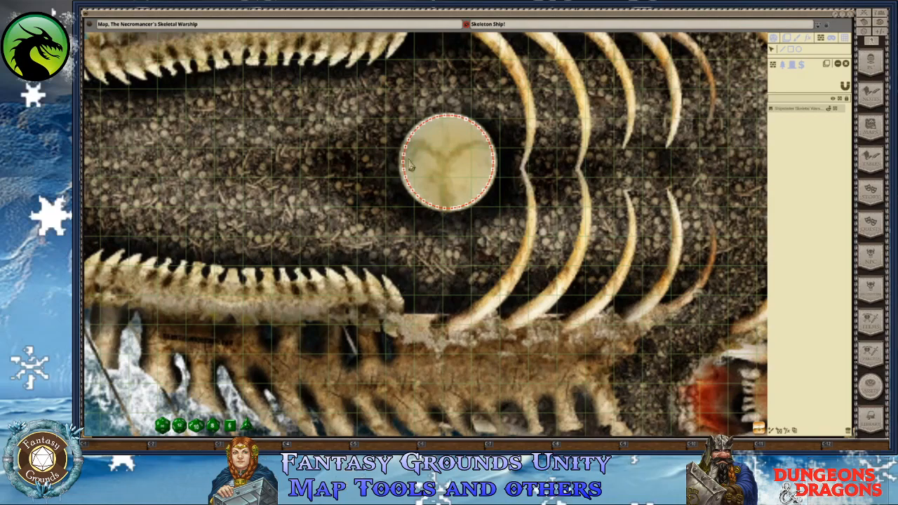
{"action": "scroll", "coordinate": [365, 171], "scroll_direction": "down", "scroll_amount": 3}
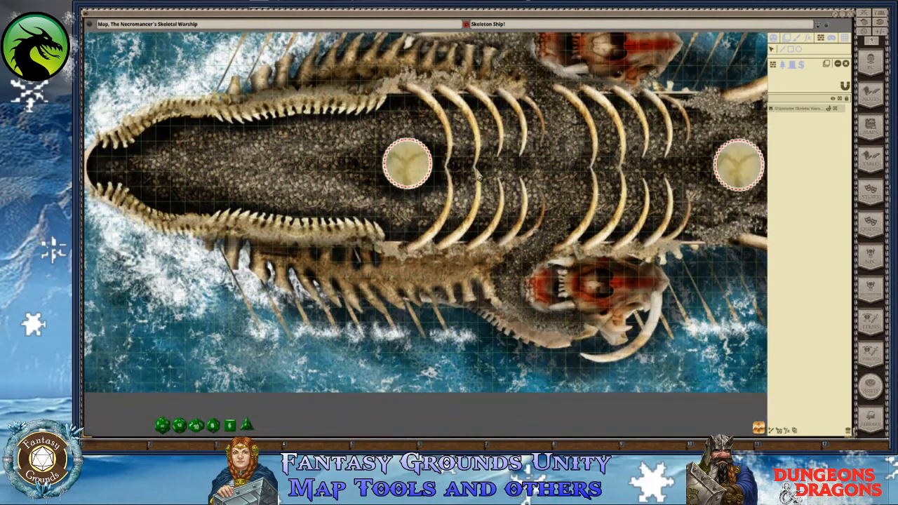
{"action": "scroll", "coordinate": [437, 100], "scroll_direction": "up", "scroll_amount": 2}
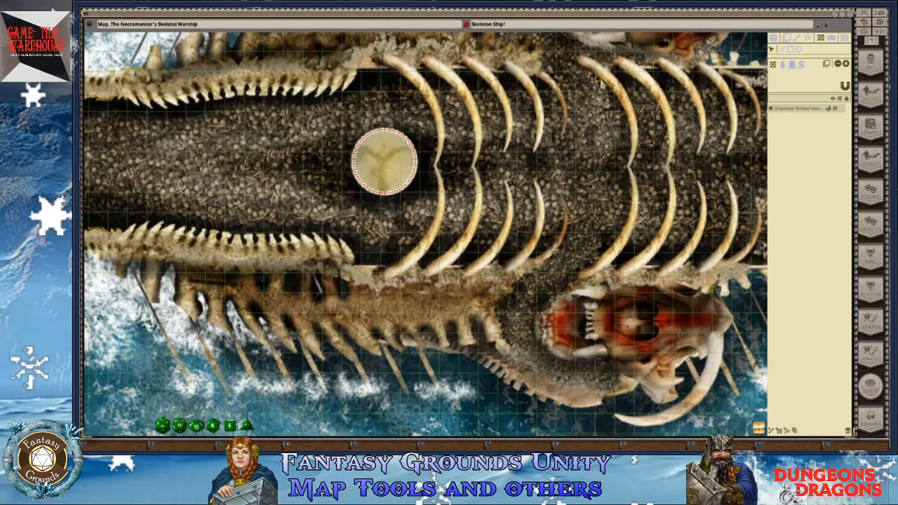
{"action": "scroll", "coordinate": [254, 162], "scroll_direction": "down", "scroll_amount": 1}
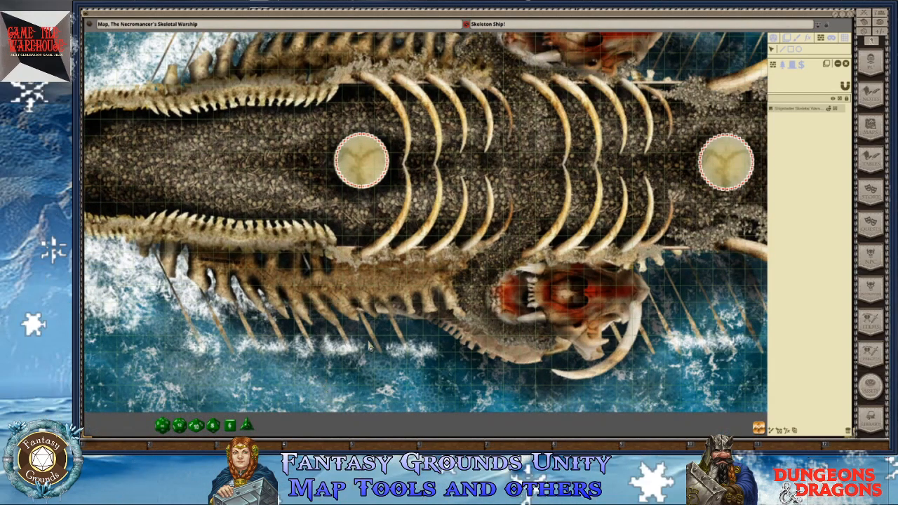
{"action": "scroll", "coordinate": [401, 238], "scroll_direction": "up", "scroll_amount": 1}
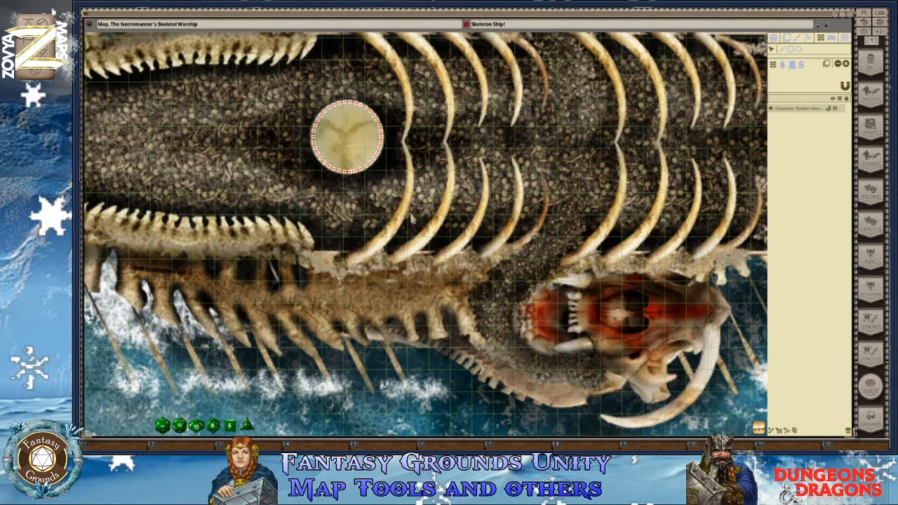
{"action": "scroll", "coordinate": [386, 351], "scroll_direction": "down", "scroll_amount": 1}
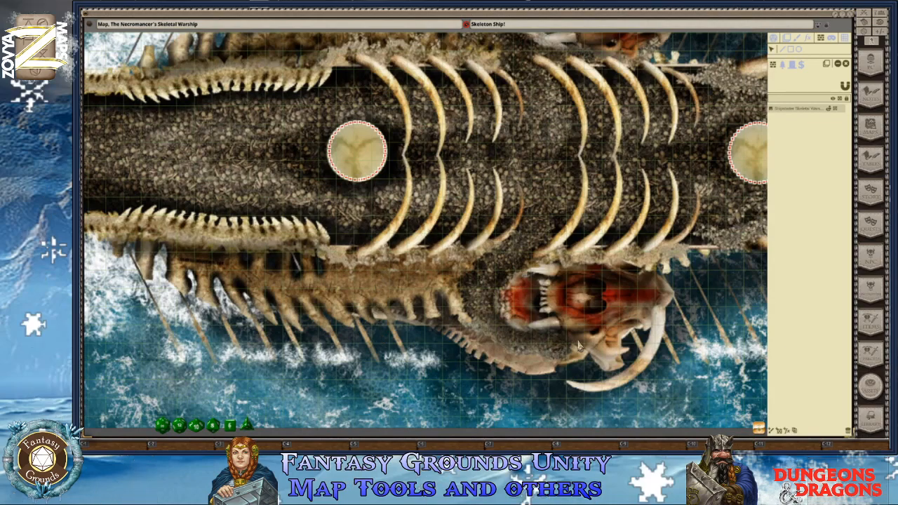
Examine the mouth and teeth of the lower red skull against the grid
{"action": "scroll", "coordinate": [575, 343], "scroll_direction": "up", "scroll_amount": 2}
{"action": "scroll", "coordinate": [575, 344], "scroll_direction": "up", "scroll_amount": 4}
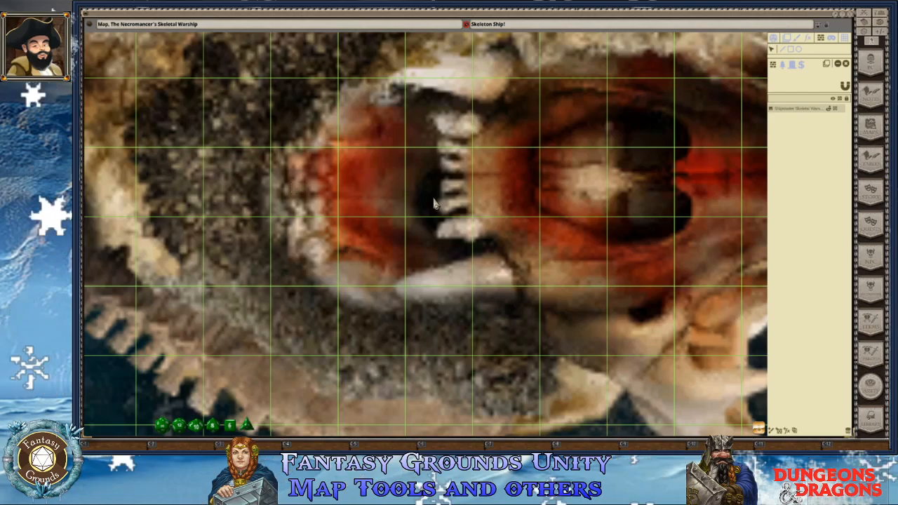
{"action": "scroll", "coordinate": [425, 238], "scroll_direction": "down", "scroll_amount": 1}
{"action": "scroll", "coordinate": [426, 238], "scroll_direction": "down", "scroll_amount": 3}
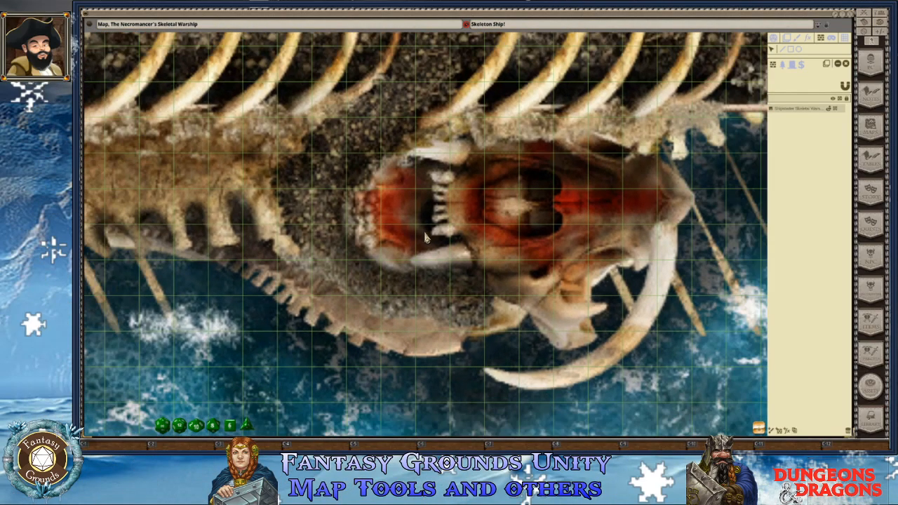
{"action": "scroll", "coordinate": [415, 218], "scroll_direction": "down", "scroll_amount": 5}
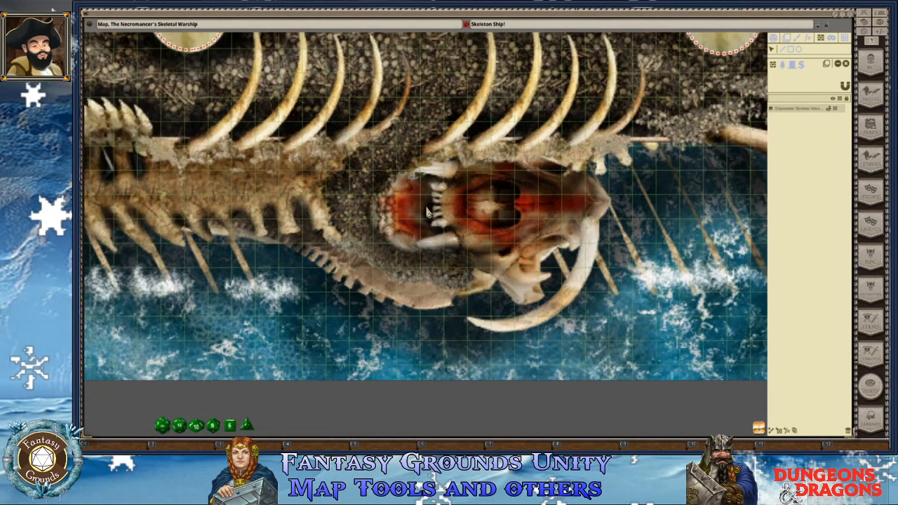
{"action": "scroll", "coordinate": [426, 211], "scroll_direction": "down", "scroll_amount": 3}
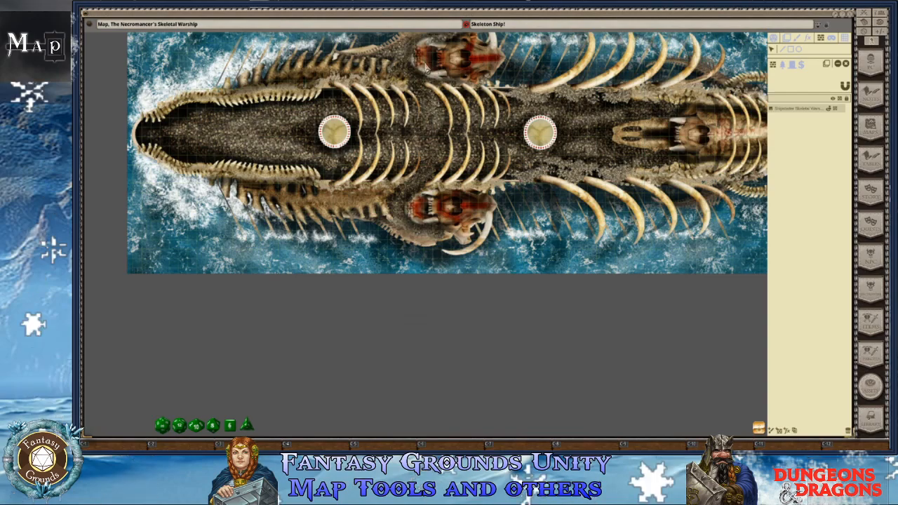
Survey the ship's deck from the front jaws past the ribs and both circled discs to the skull at the stern
{"action": "scroll", "coordinate": [421, 75], "scroll_direction": "up", "scroll_amount": 3}
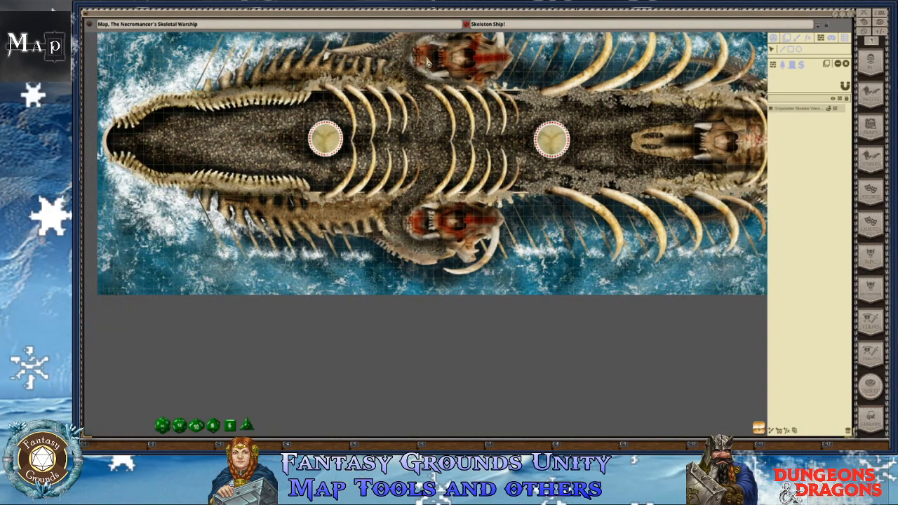
{"action": "scroll", "coordinate": [428, 67], "scroll_direction": "up", "scroll_amount": 1}
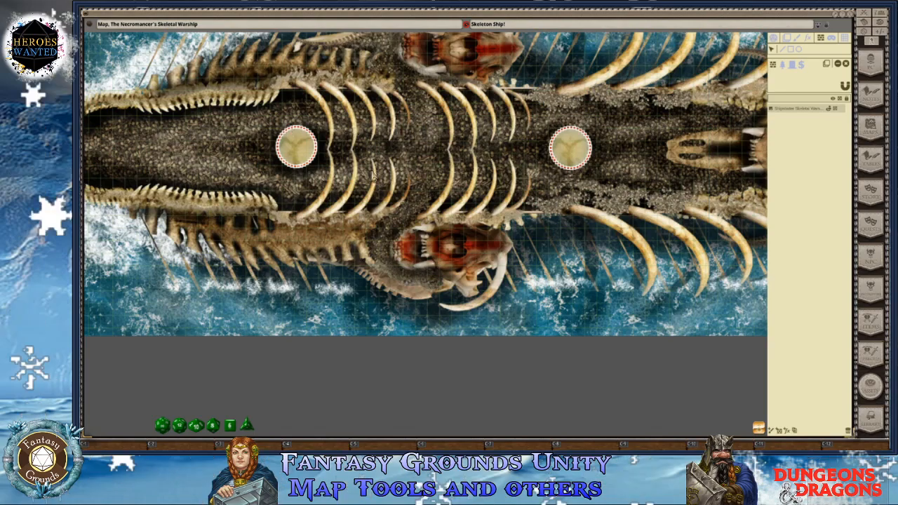
{"action": "scroll", "coordinate": [482, 160], "scroll_direction": "up", "scroll_amount": 1}
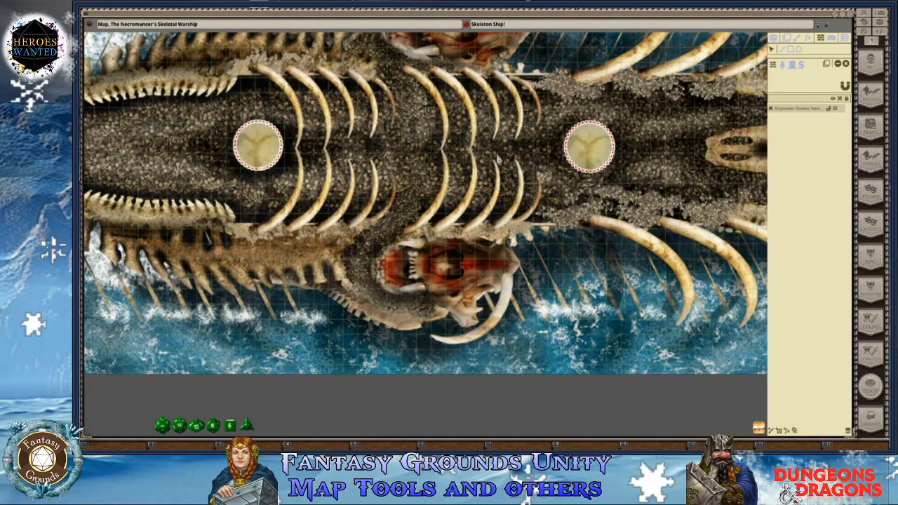
{"action": "scroll", "coordinate": [722, 154], "scroll_direction": "down", "scroll_amount": 2}
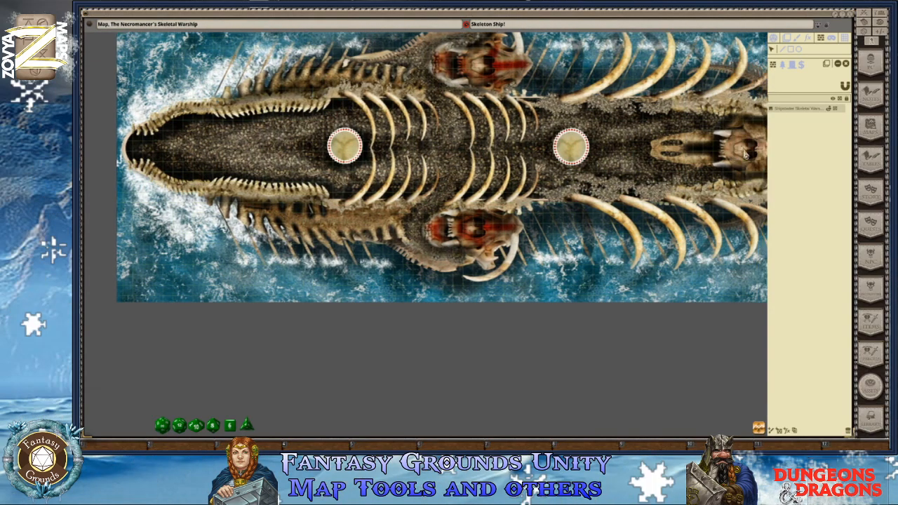
{"action": "scroll", "coordinate": [745, 153], "scroll_direction": "up", "scroll_amount": 2}
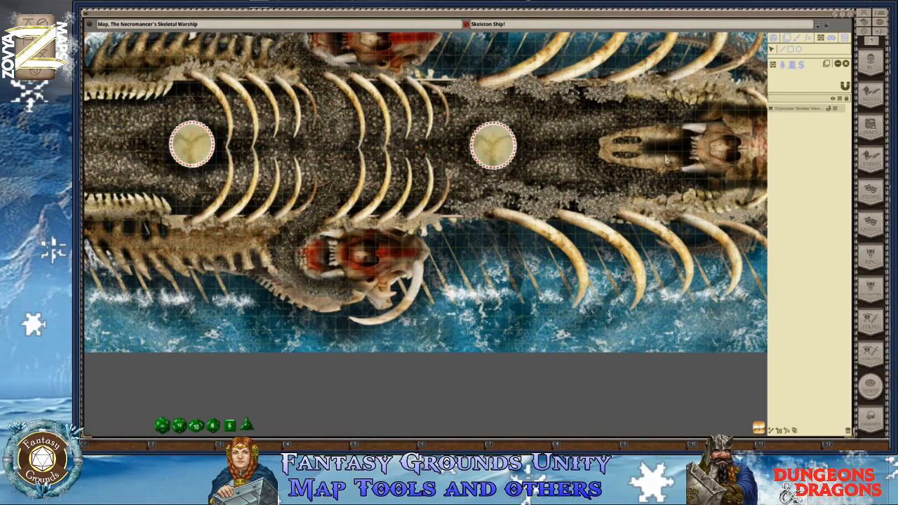
{"action": "scroll", "coordinate": [661, 157], "scroll_direction": "down", "scroll_amount": 2}
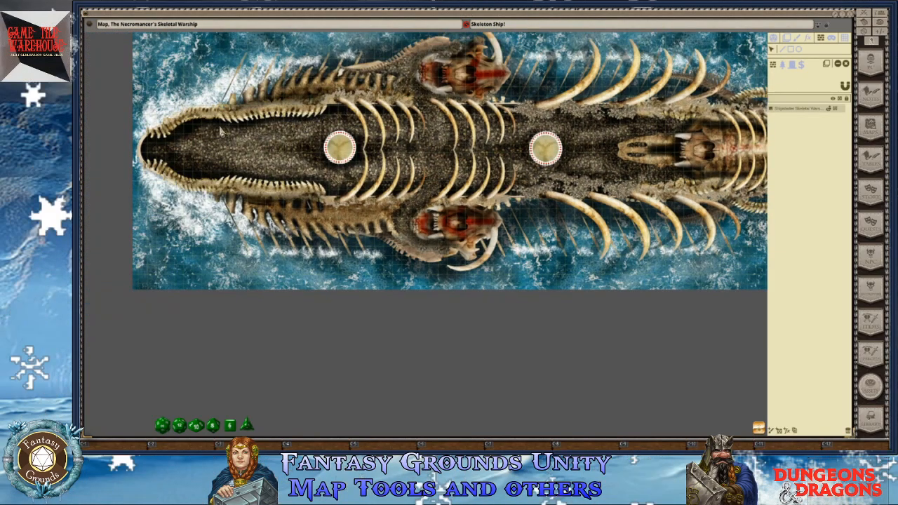
{"action": "scroll", "coordinate": [338, 100], "scroll_direction": "up", "scroll_amount": 1}
{"action": "scroll", "coordinate": [337, 100], "scroll_direction": "up", "scroll_amount": 1}
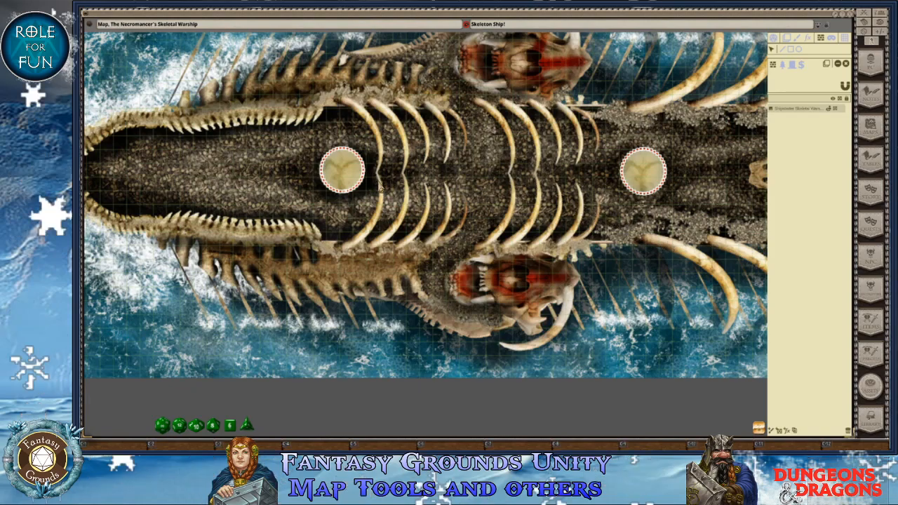
{"action": "scroll", "coordinate": [474, 179], "scroll_direction": "up", "scroll_amount": 1}
{"action": "scroll", "coordinate": [474, 179], "scroll_direction": "down", "scroll_amount": 1}
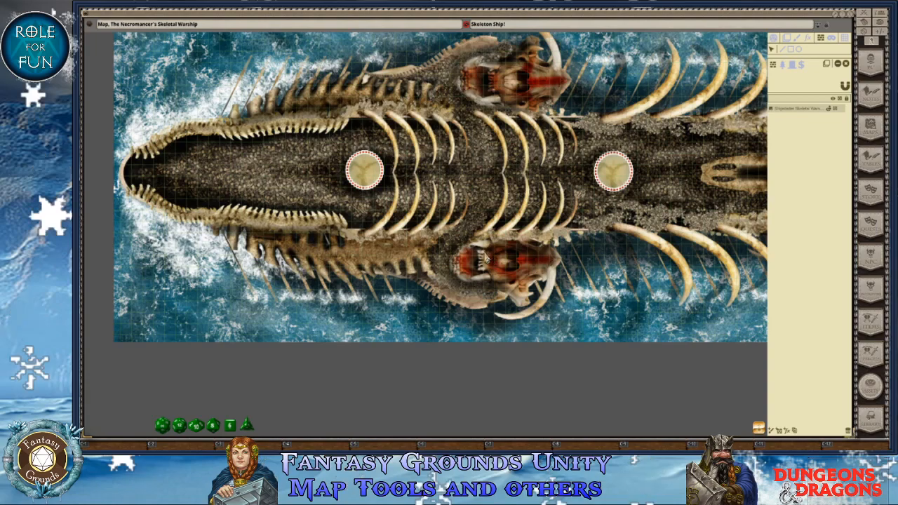
Examine the two red skulls and the ribs between the circled discs amidships on the skeletal ship
{"action": "scroll", "coordinate": [505, 70], "scroll_direction": "up", "scroll_amount": 1}
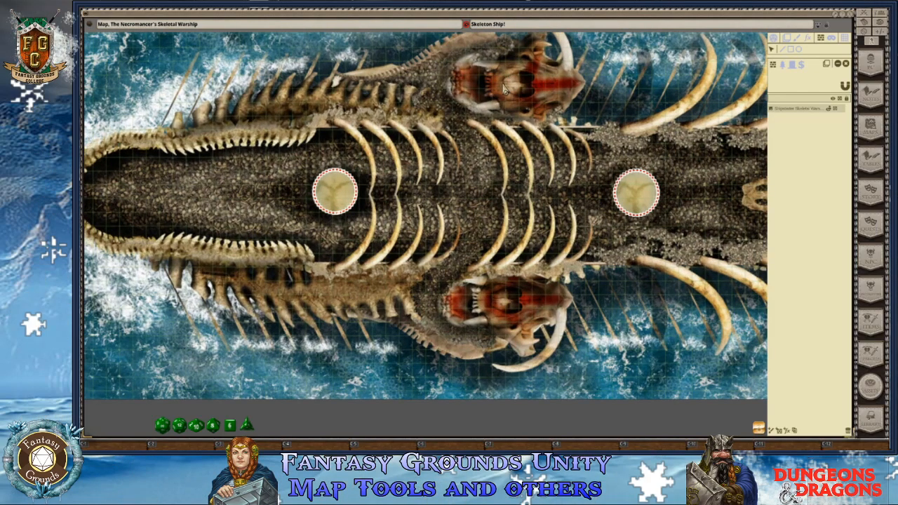
{"action": "scroll", "coordinate": [492, 300], "scroll_direction": "down", "scroll_amount": 1}
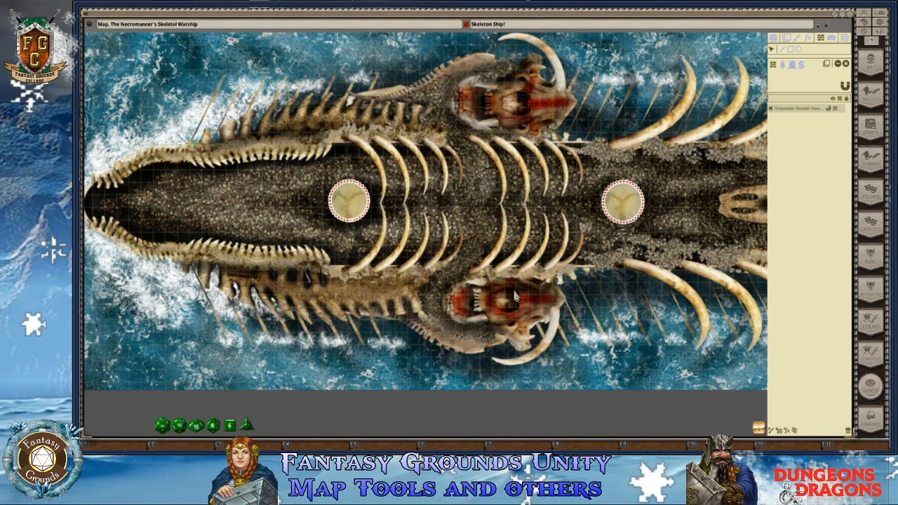
{"action": "scroll", "coordinate": [504, 301], "scroll_direction": "down", "scroll_amount": 1}
{"action": "scroll", "coordinate": [504, 301], "scroll_direction": "up", "scroll_amount": 2}
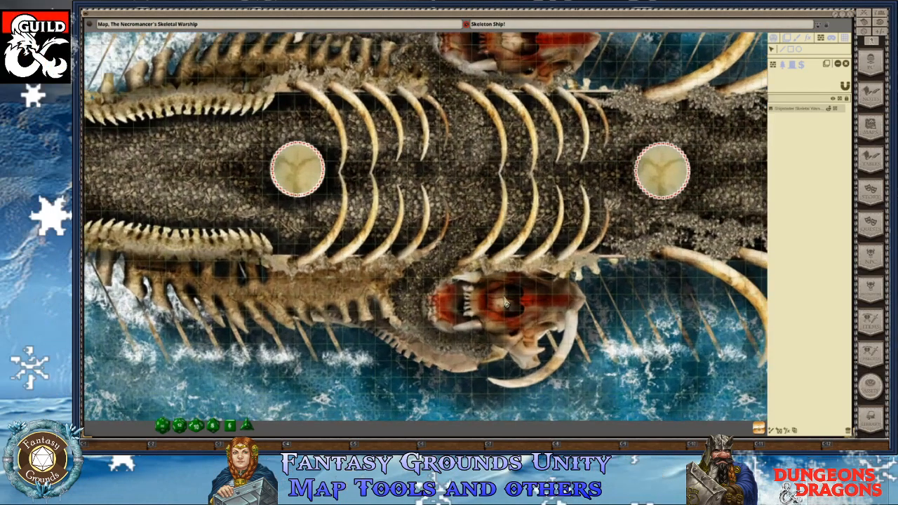
{"action": "scroll", "coordinate": [505, 302], "scroll_direction": "down", "scroll_amount": 2}
{"action": "scroll", "coordinate": [505, 300], "scroll_direction": "down", "scroll_amount": 1}
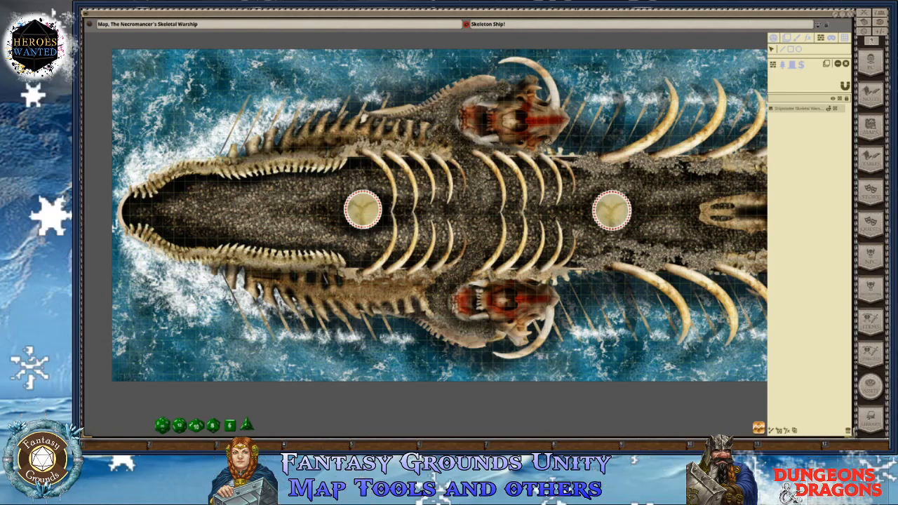
{"action": "scroll", "coordinate": [428, 282], "scroll_direction": "up", "scroll_amount": 2}
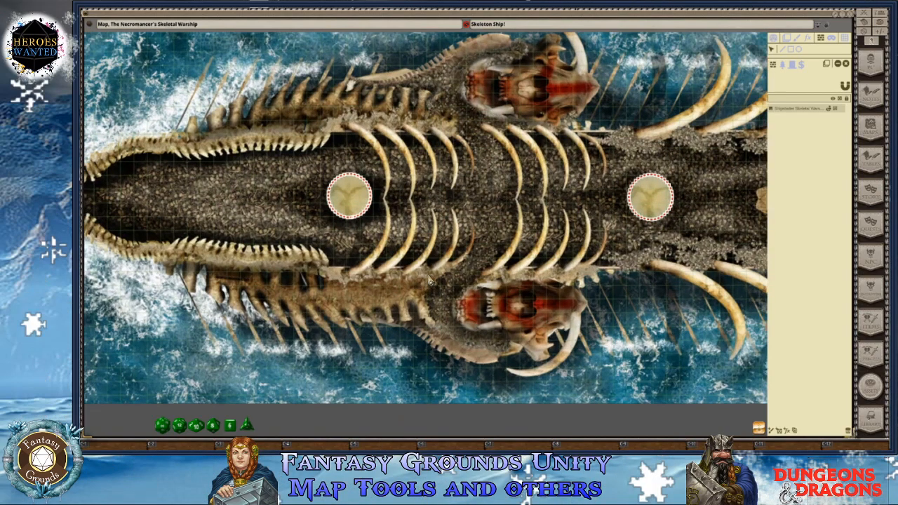
{"action": "scroll", "coordinate": [186, 156], "scroll_direction": "down", "scroll_amount": 2}
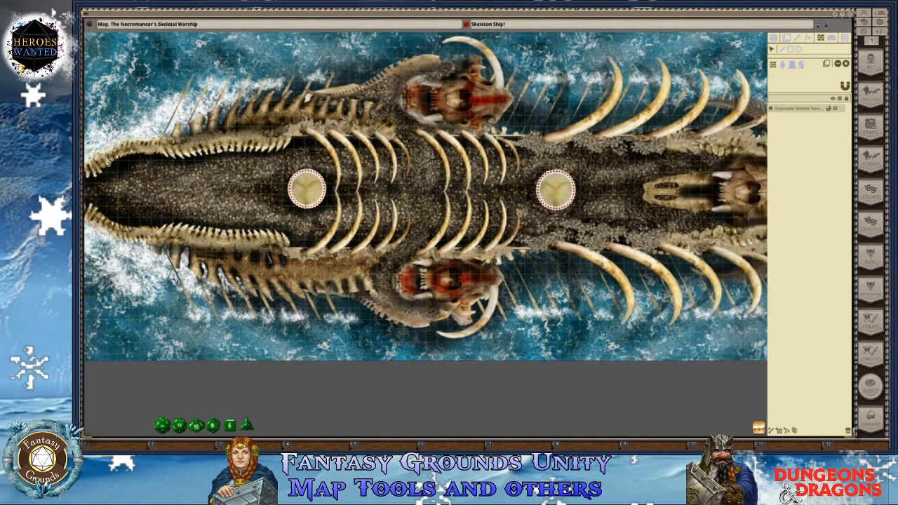
{"action": "scroll", "coordinate": [186, 154], "scroll_direction": "up", "scroll_amount": 2}
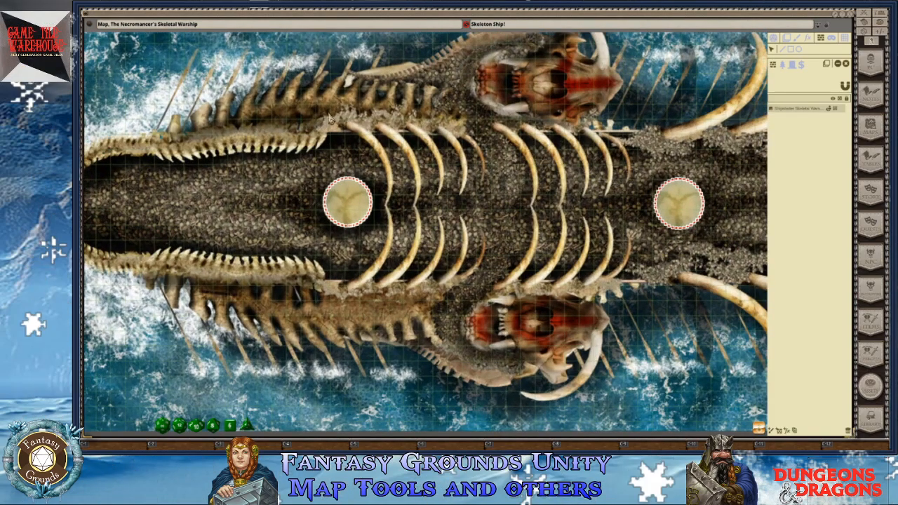
Inspect the outline and teeth of the ship's front jaws up close against the grid
{"action": "key", "text": "Left"}
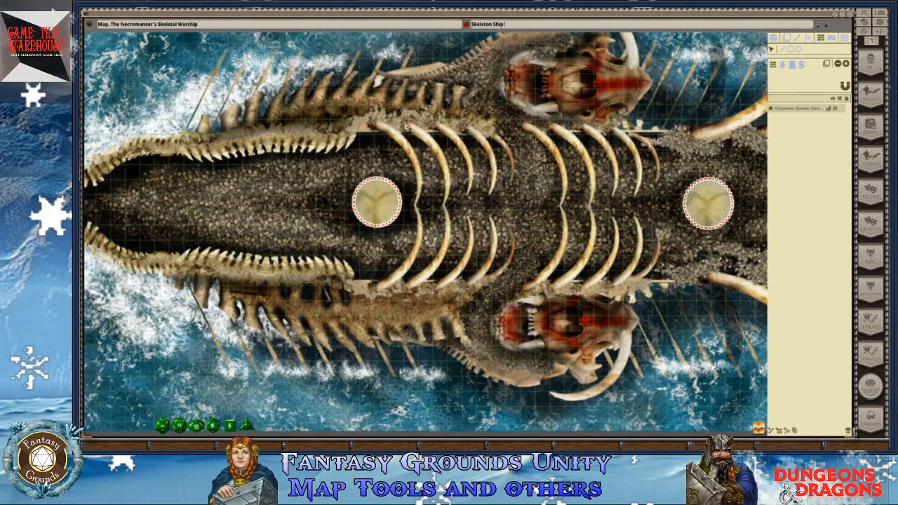
{"action": "key", "text": "Up"}
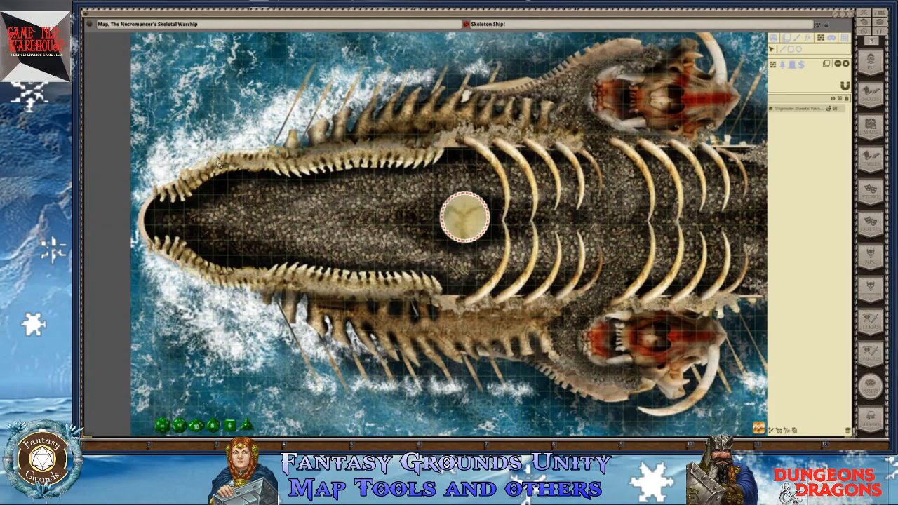
{"action": "scroll", "coordinate": [223, 214], "scroll_direction": "up", "scroll_amount": 1}
{"action": "key", "text": "Left"}
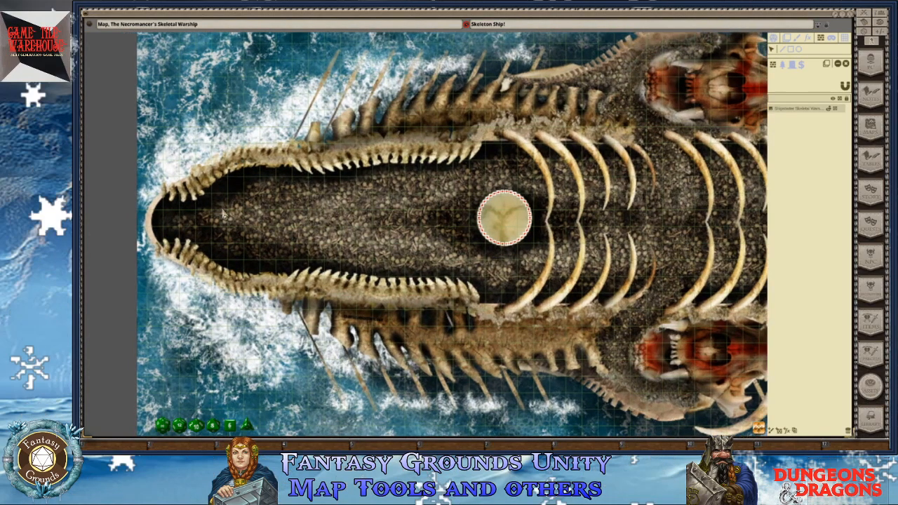
{"action": "scroll", "coordinate": [253, 235], "scroll_direction": "up", "scroll_amount": 4}
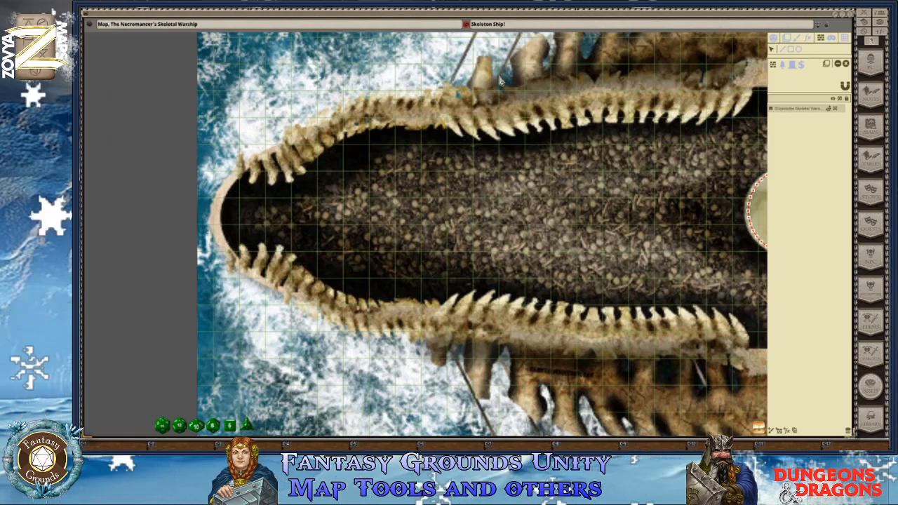
Start a line-of-sight occluder with the Line tool and trace the curved inner rim of the ship's tip down to the lower jaw
{"action": "scroll", "coordinate": [279, 261], "scroll_direction": "up", "scroll_amount": 5}
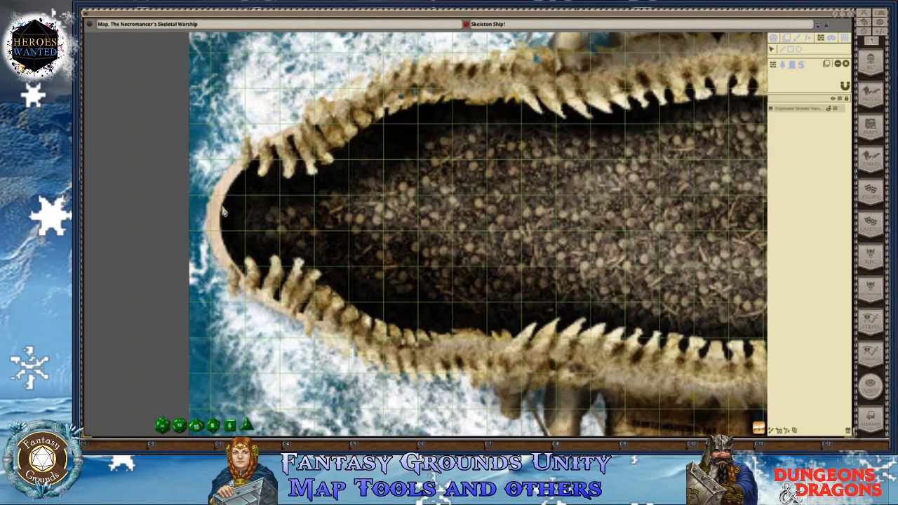
{"action": "scroll", "coordinate": [225, 218], "scroll_direction": "down", "scroll_amount": 1}
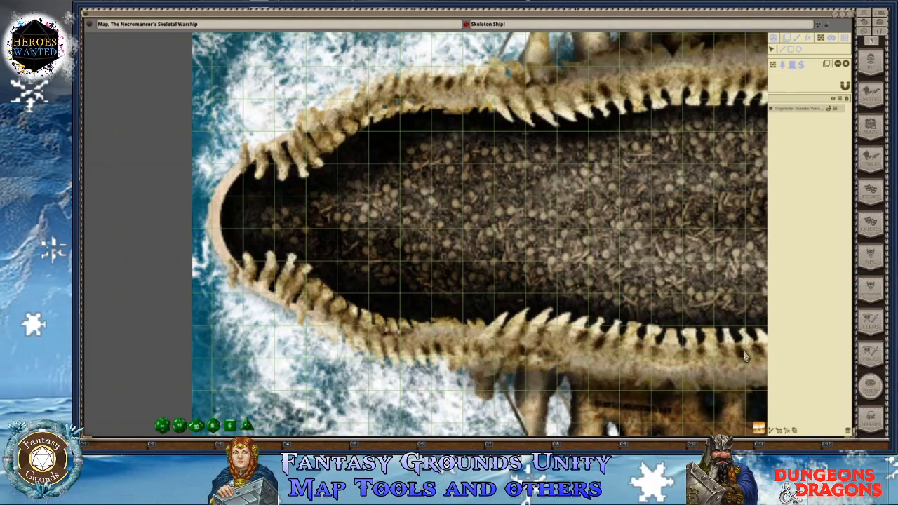
{"action": "scroll", "coordinate": [650, 354], "scroll_direction": "down", "scroll_amount": 2}
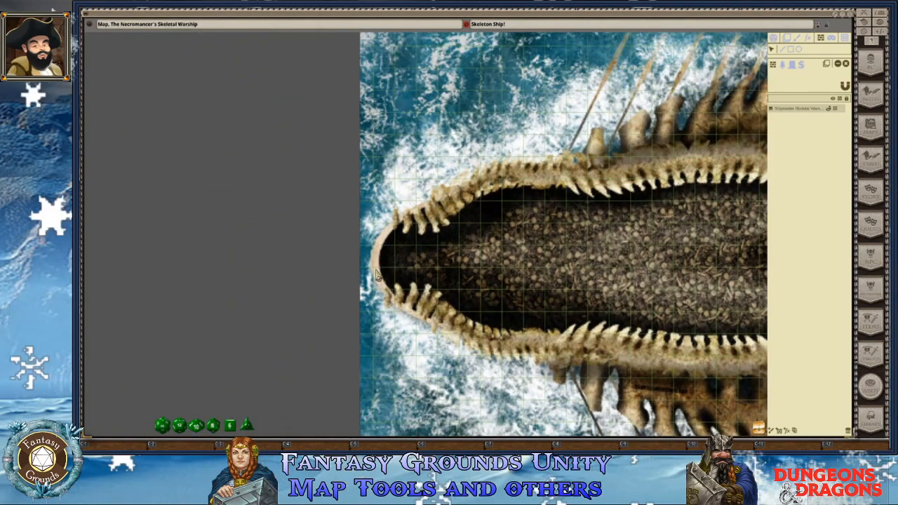
{"action": "scroll", "coordinate": [380, 270], "scroll_direction": "up", "scroll_amount": 2}
{"action": "scroll", "coordinate": [374, 244], "scroll_direction": "up", "scroll_amount": 1}
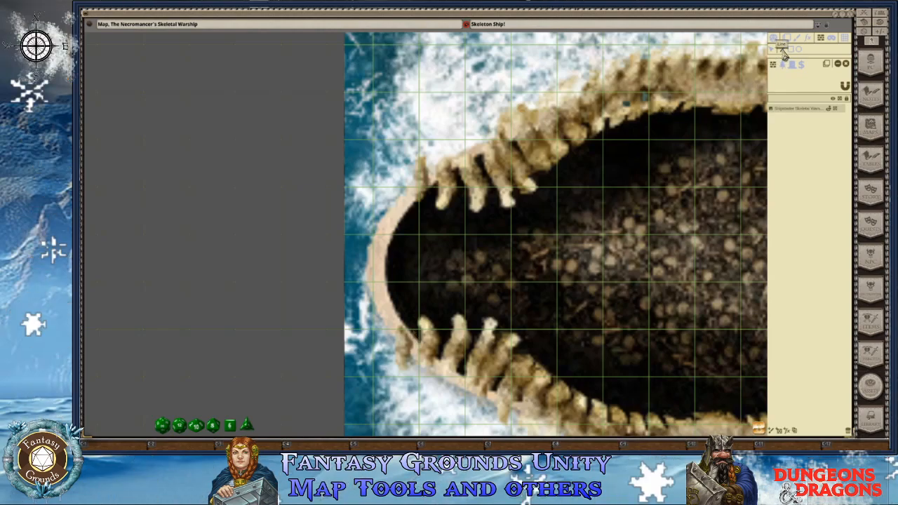
{"action": "left_click", "coordinate": [423, 193], "text": "ctrl"}
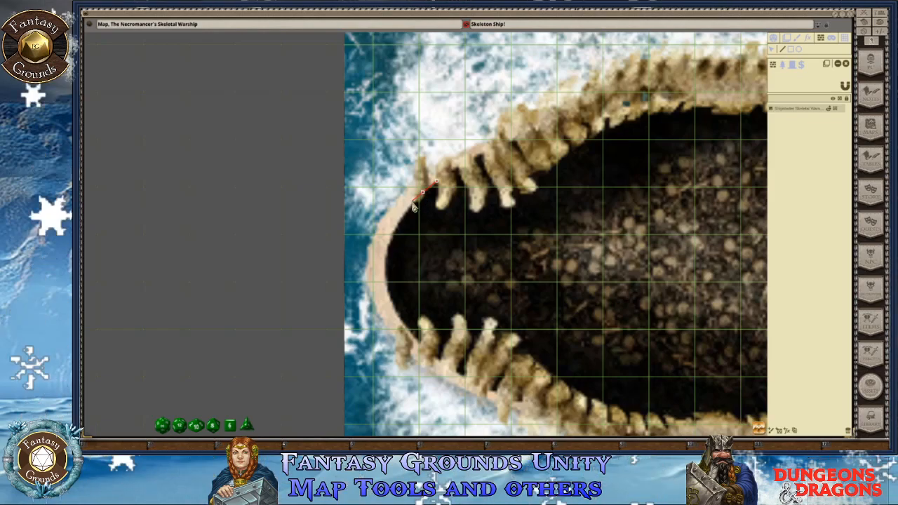
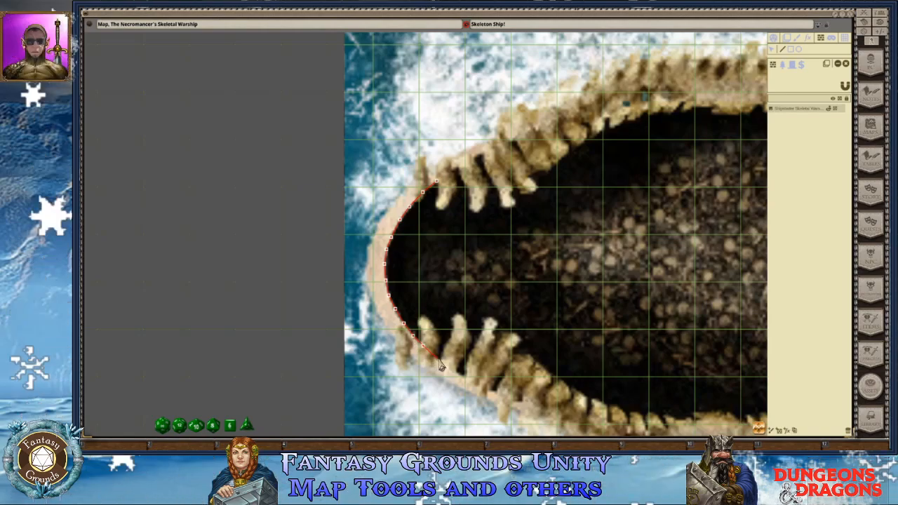
{"action": "left_click", "coordinate": [439, 359]}
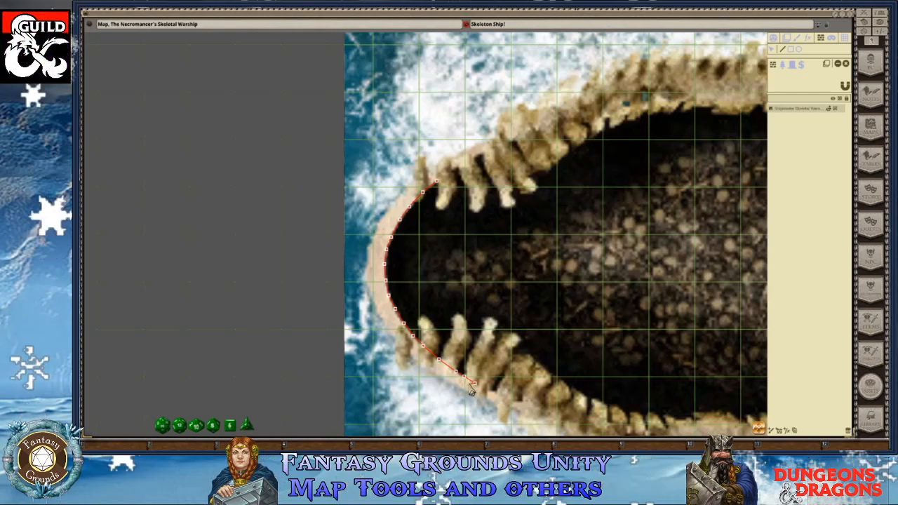
Continue the occluder line along the small teeth of the lower jaw up to the first long tooth
{"action": "key", "text": "Right"}
{"action": "key", "text": "Right"}
{"action": "key", "text": "Down"}
{"action": "key", "text": "Down"}
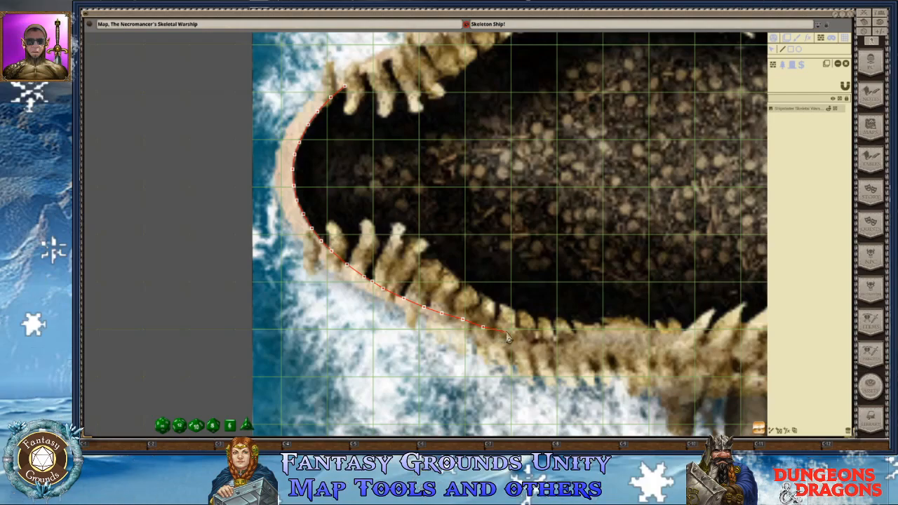
{"action": "left_click", "coordinate": [508, 334]}
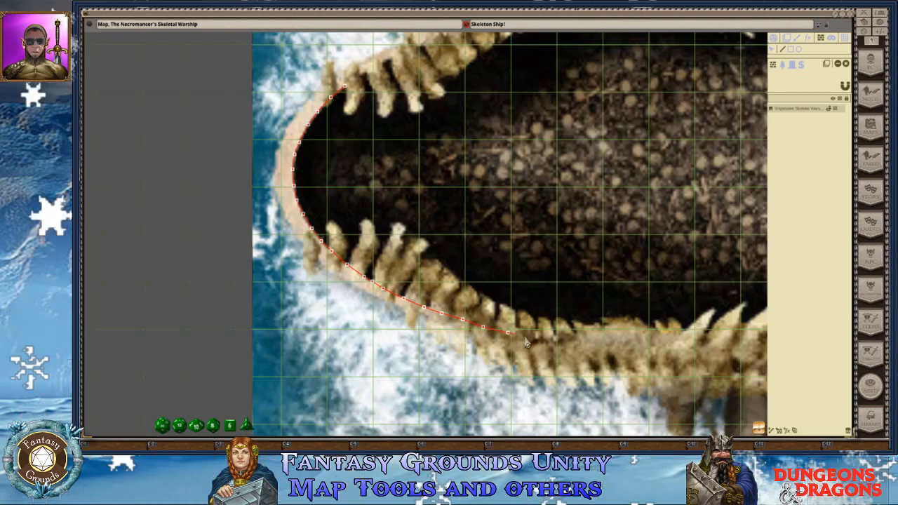
{"action": "left_click", "coordinate": [530, 339]}
{"action": "left_click", "coordinate": [553, 341]}
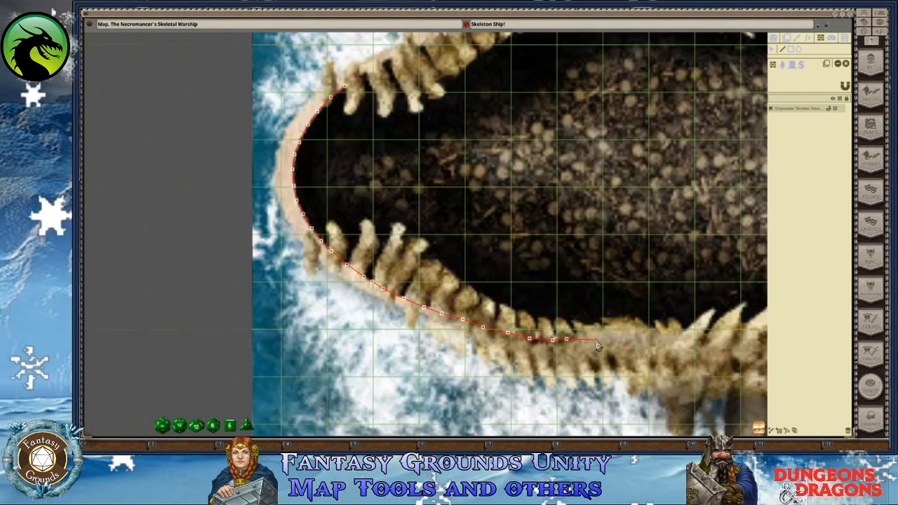
{"action": "left_click", "coordinate": [590, 340]}
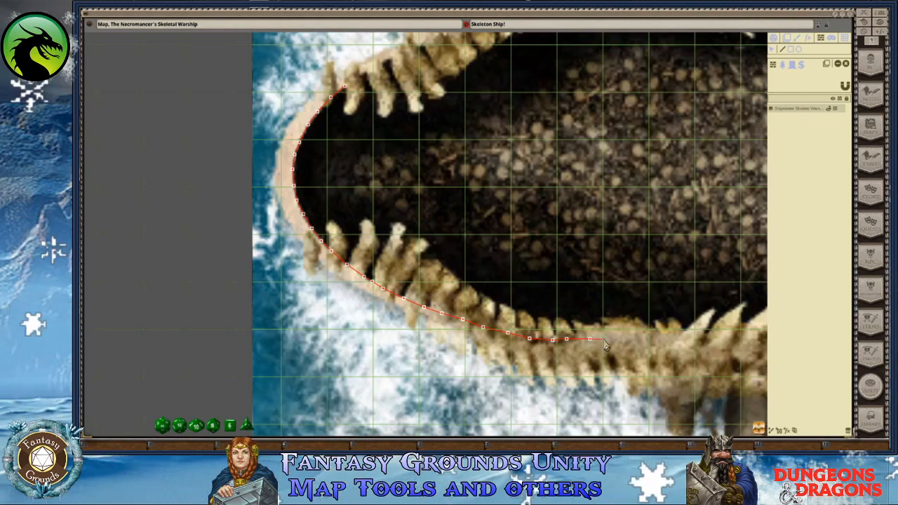
{"action": "left_click", "coordinate": [624, 340]}
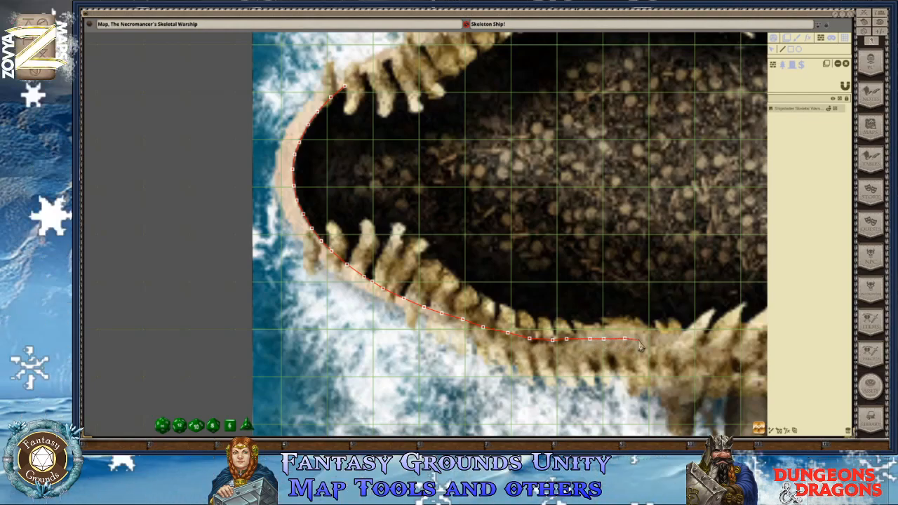
{"action": "left_click", "coordinate": [642, 339]}
{"action": "left_click", "coordinate": [653, 339]}
{"action": "left_click", "coordinate": [671, 339]}
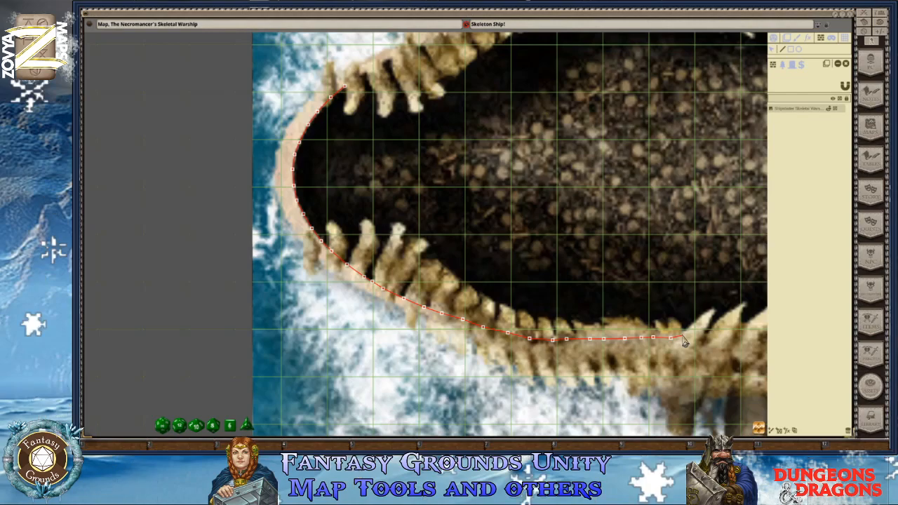
{"action": "left_click", "coordinate": [682, 336]}
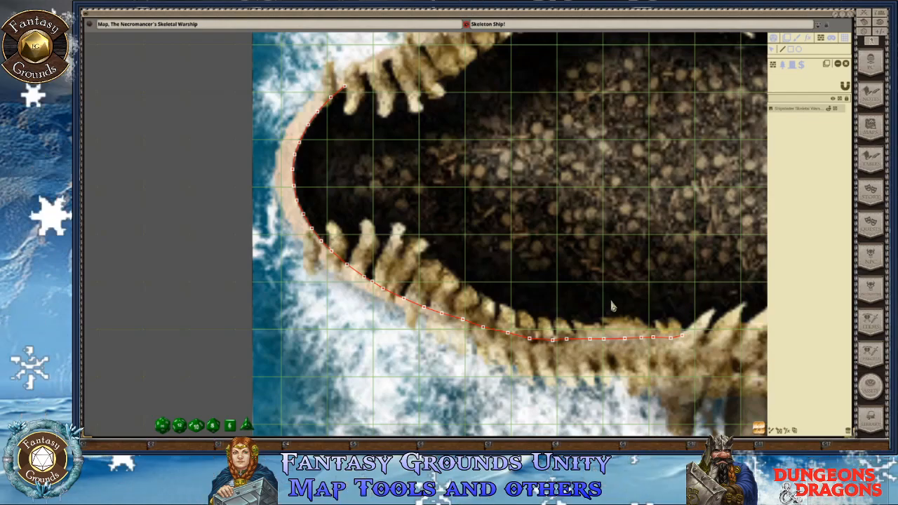
Examine the traced occluder line against the lower jaw and the untraced stretch toward the round platform
{"action": "scroll", "coordinate": [712, 261], "scroll_direction": "down", "scroll_amount": 2}
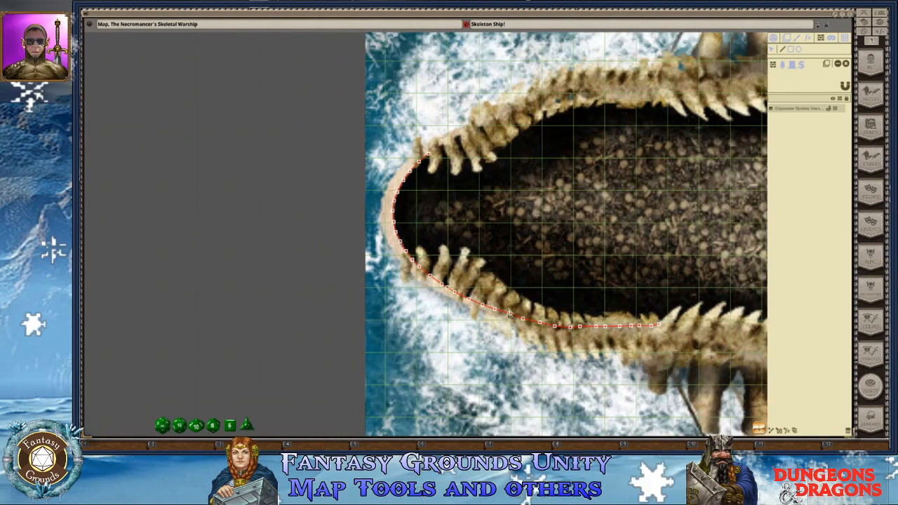
{"action": "scroll", "coordinate": [514, 289], "scroll_direction": "down", "scroll_amount": 1}
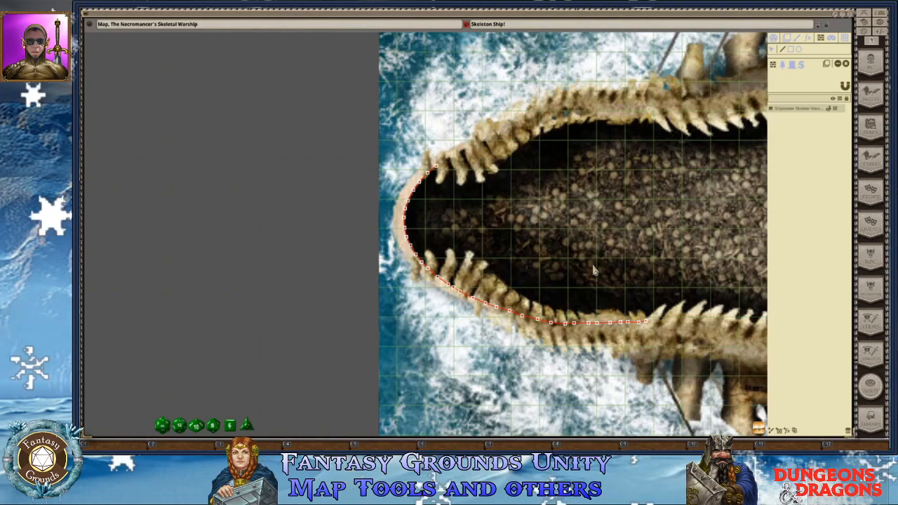
{"action": "scroll", "coordinate": [593, 271], "scroll_direction": "up", "scroll_amount": 2}
{"action": "scroll", "coordinate": [594, 271], "scroll_direction": "down", "scroll_amount": 4}
{"action": "scroll", "coordinate": [591, 274], "scroll_direction": "down", "scroll_amount": 3}
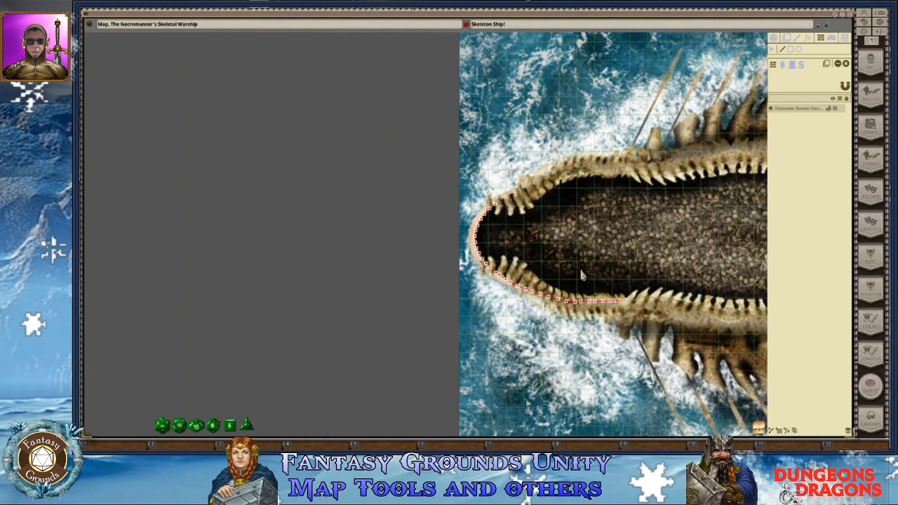
{"action": "scroll", "coordinate": [582, 276], "scroll_direction": "up", "scroll_amount": 1}
{"action": "left_click_drag", "start_coordinate": [582, 276], "coordinate": [422, 273]}
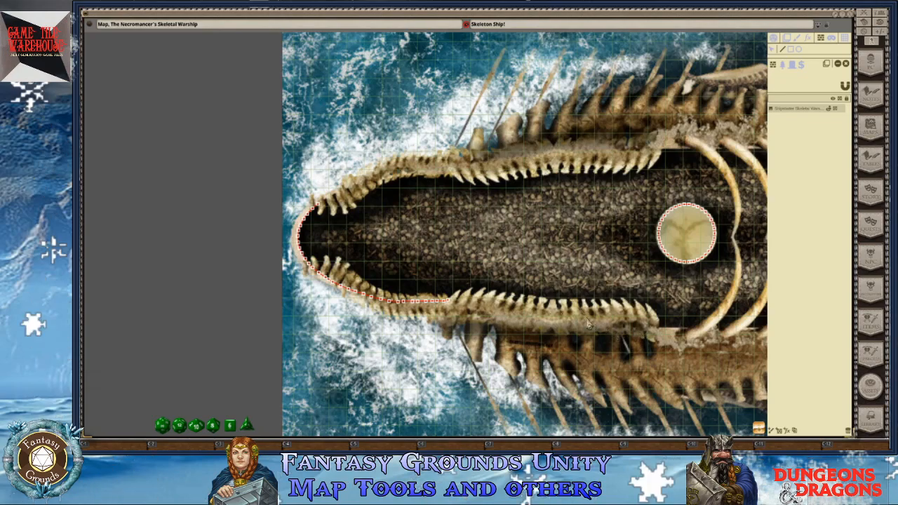
{"action": "scroll", "coordinate": [448, 318], "scroll_direction": "up", "scroll_amount": 2}
{"action": "scroll", "coordinate": [447, 318], "scroll_direction": "up", "scroll_amount": 2}
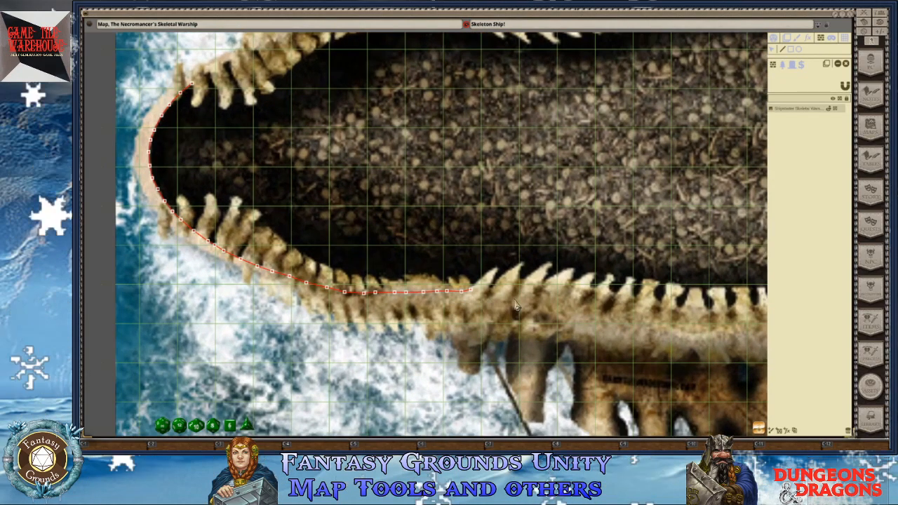
{"action": "scroll", "coordinate": [519, 308], "scroll_direction": "down", "scroll_amount": 2}
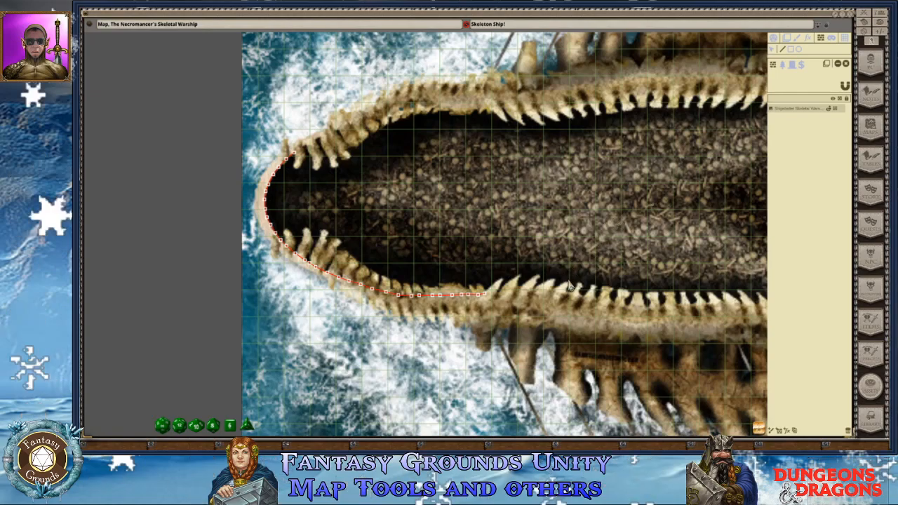
Extend the occluder line along the base of the long teeth through the middle of the lower jaw
{"action": "scroll", "coordinate": [502, 304], "scroll_direction": "up", "scroll_amount": 2}
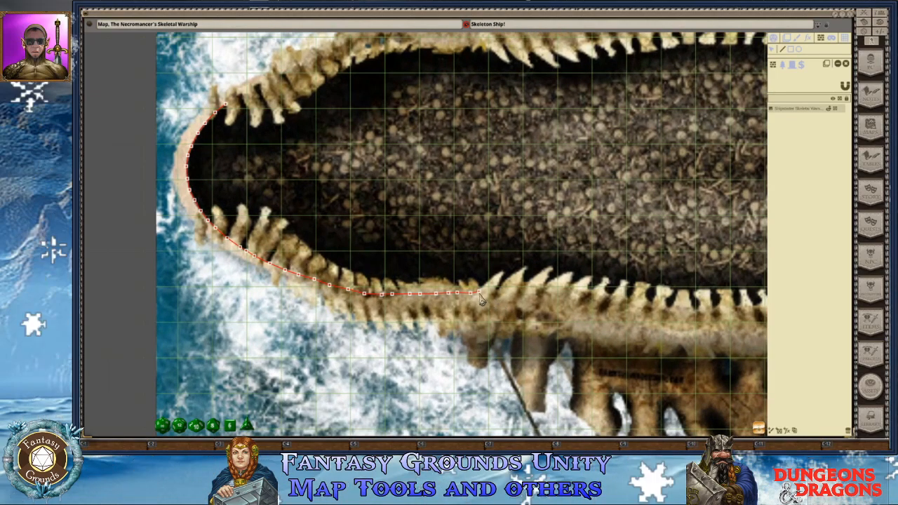
{"action": "left_click", "coordinate": [517, 294]}
{"action": "left_click", "coordinate": [538, 292]}
{"action": "left_click", "coordinate": [561, 292]}
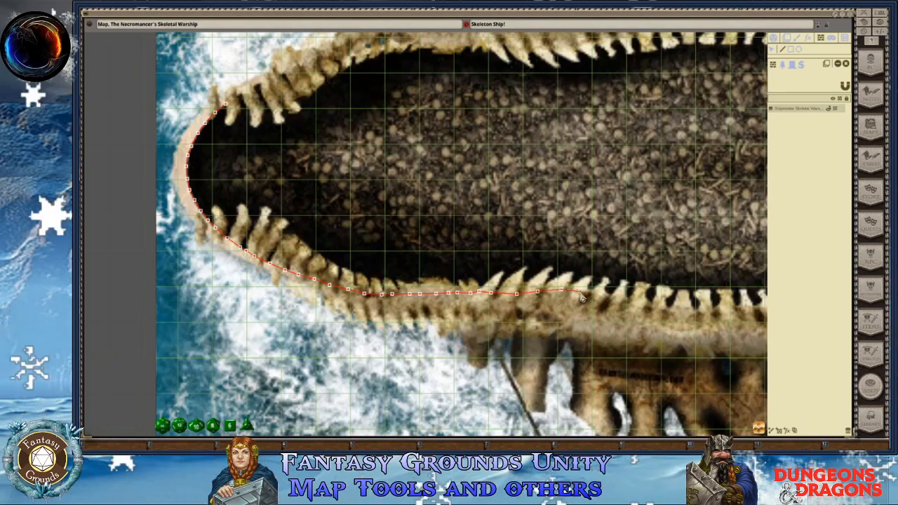
{"action": "left_click", "coordinate": [598, 298]}
{"action": "left_click", "coordinate": [610, 302]}
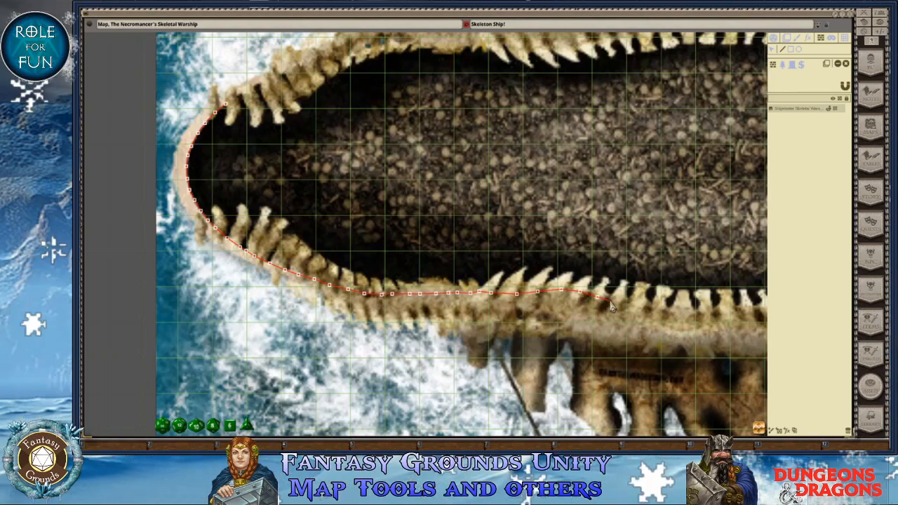
{"action": "left_click", "coordinate": [625, 304]}
{"action": "left_click", "coordinate": [642, 304]}
{"action": "left_click", "coordinate": [655, 306]}
{"action": "left_click", "coordinate": [670, 310]}
{"action": "left_click", "coordinate": [713, 312]}
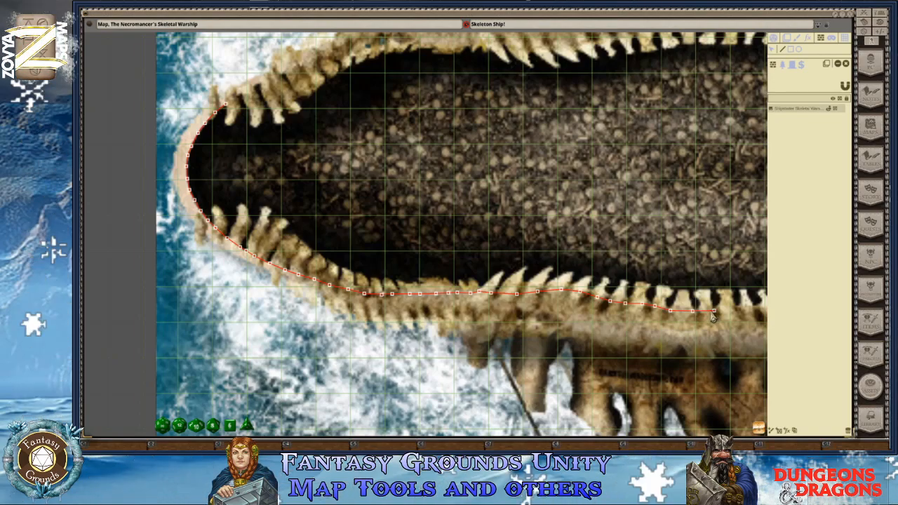
{"action": "left_click", "coordinate": [734, 310]}
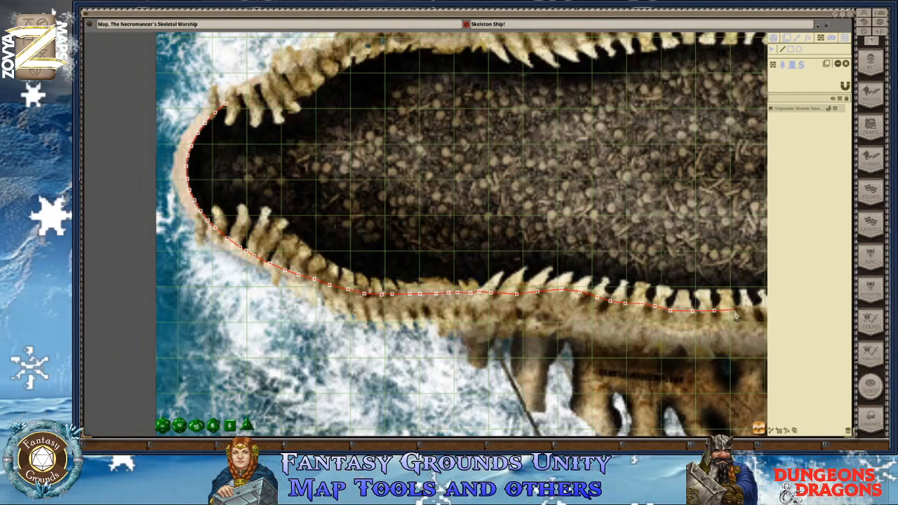
Extend the occluder line past the last teeth of the lower jaw, down to the corner where the ribbed deck begins
{"action": "left_click_drag", "start_coordinate": [762, 310], "coordinate": [646, 313]}
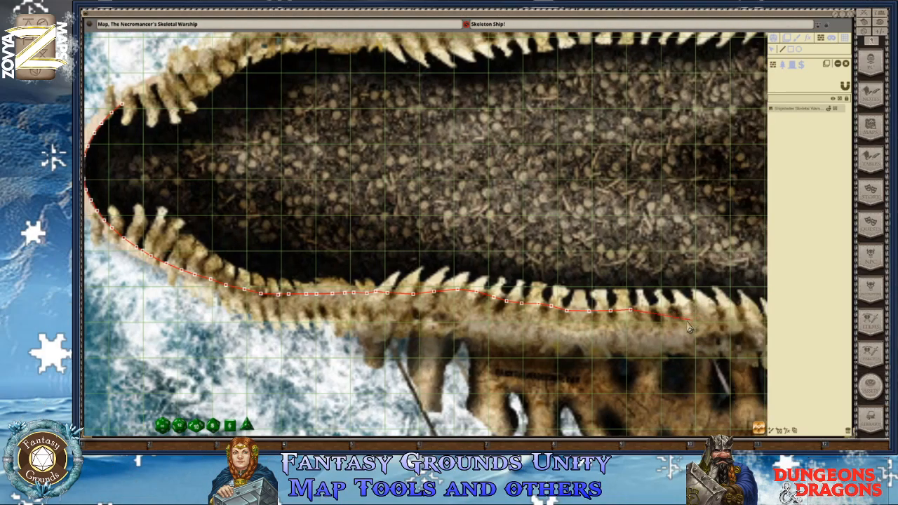
{"action": "left_click", "coordinate": [651, 310]}
{"action": "left_click", "coordinate": [669, 308]}
{"action": "left_click", "coordinate": [692, 308]}
{"action": "left_click", "coordinate": [716, 307]}
{"action": "left_click", "coordinate": [734, 307]}
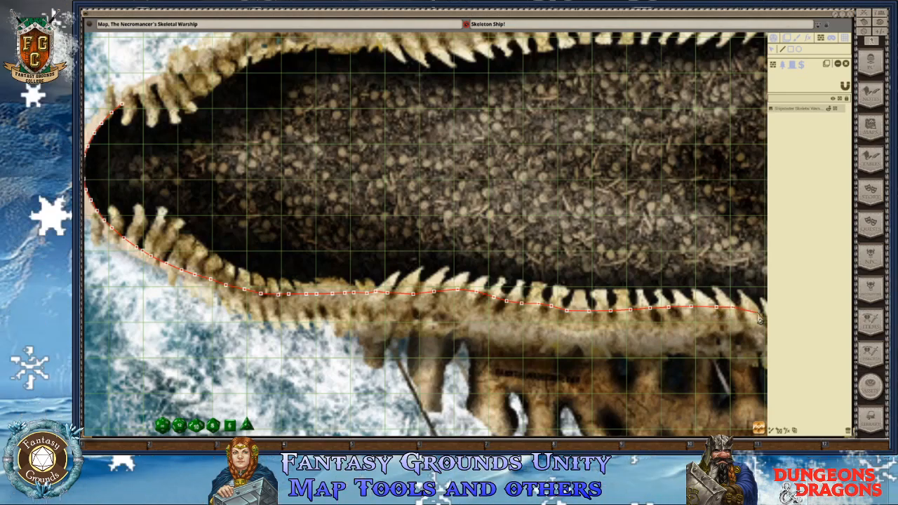
{"action": "key", "text": "Right"}
{"action": "key", "text": "Right"}
{"action": "key", "text": "Right"}
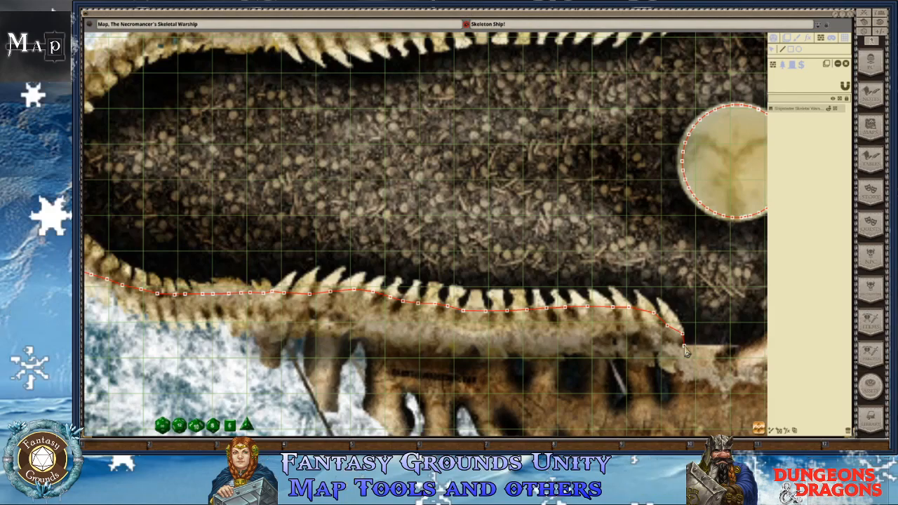
Examine the end of the traced line and the ribbed deck edge between the lower jaw and the dragon skull
{"action": "scroll", "coordinate": [686, 353], "scroll_direction": "down", "scroll_amount": 4}
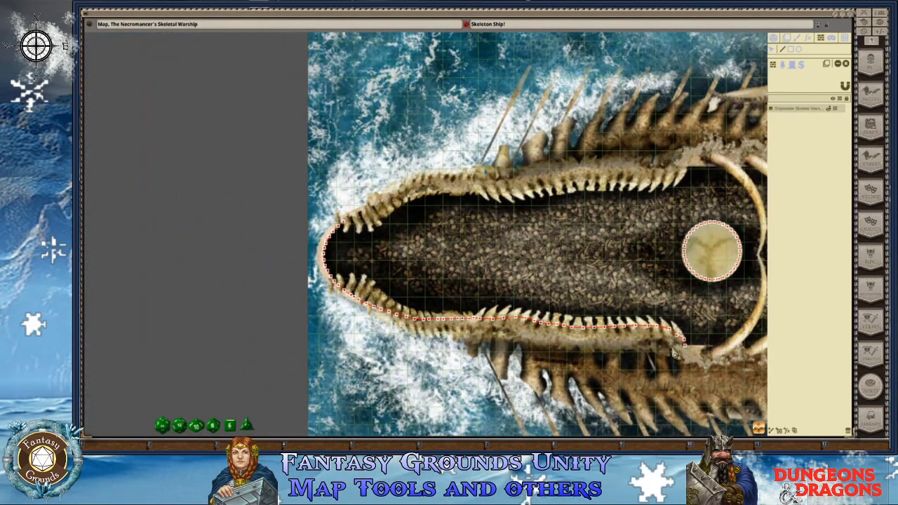
{"action": "left_click_drag", "start_coordinate": [686, 348], "coordinate": [673, 348]}
{"action": "key", "text": "Right"}
{"action": "key", "text": "Right"}
{"action": "key", "text": "Right"}
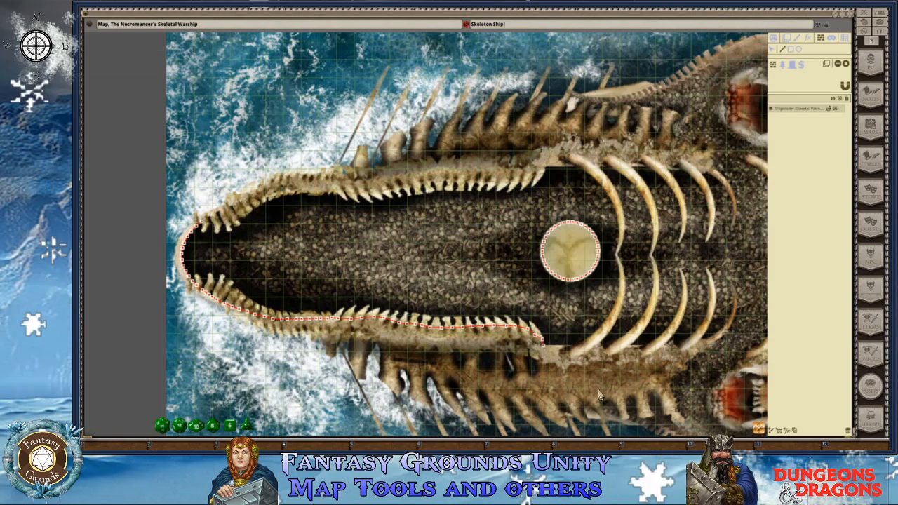
{"action": "scroll", "coordinate": [607, 407], "scroll_direction": "up", "scroll_amount": 2}
{"action": "scroll", "coordinate": [608, 406], "scroll_direction": "up", "scroll_amount": 2}
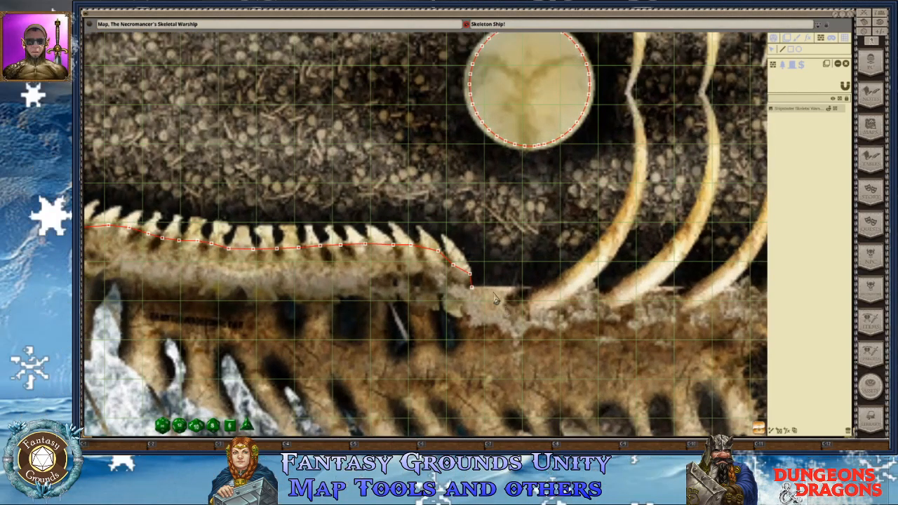
{"action": "scroll", "coordinate": [182, 333], "scroll_direction": "down", "scroll_amount": 3}
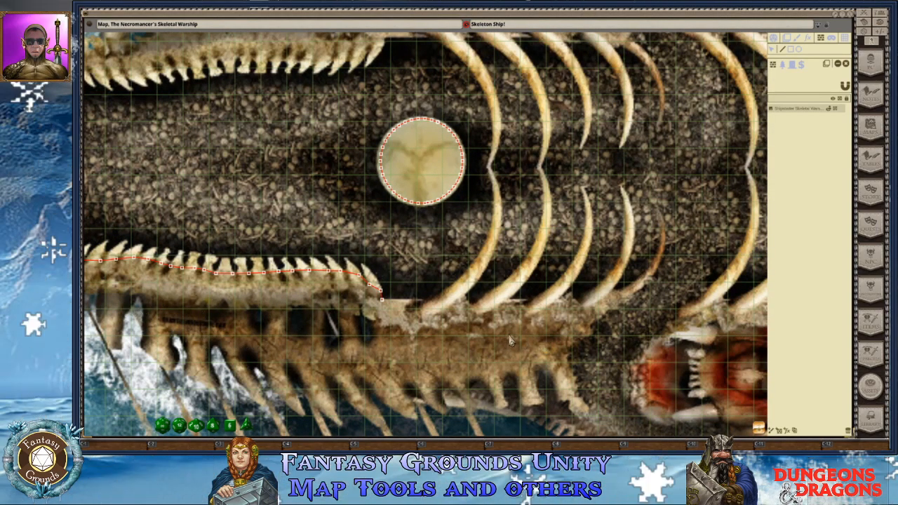
{"action": "scroll", "coordinate": [528, 347], "scroll_direction": "down", "scroll_amount": 1}
{"action": "scroll", "coordinate": [534, 354], "scroll_direction": "down", "scroll_amount": 2}
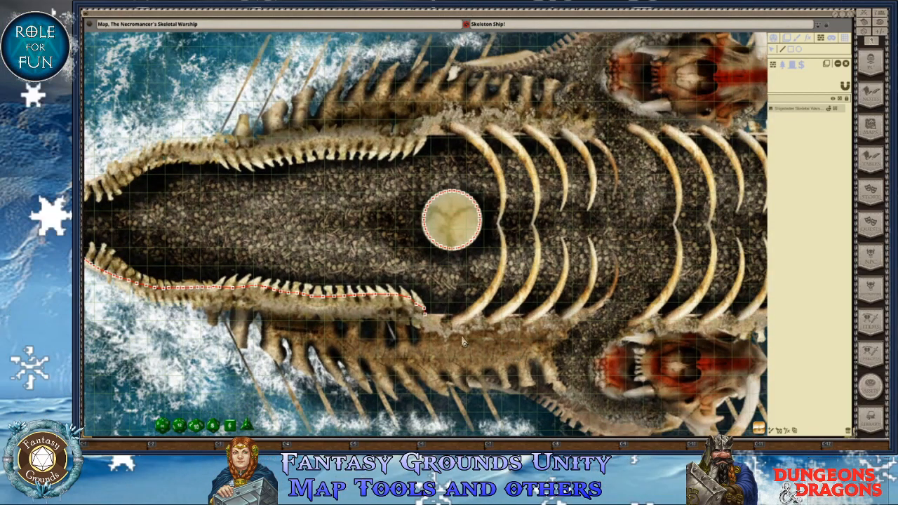
{"action": "scroll", "coordinate": [418, 316], "scroll_direction": "up", "scroll_amount": 3}
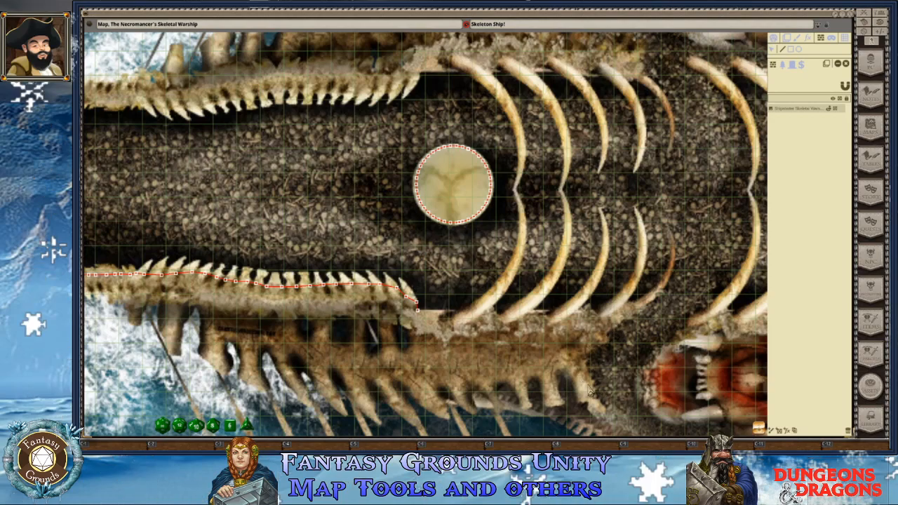
{"action": "scroll", "coordinate": [608, 413], "scroll_direction": "down", "scroll_amount": 3}
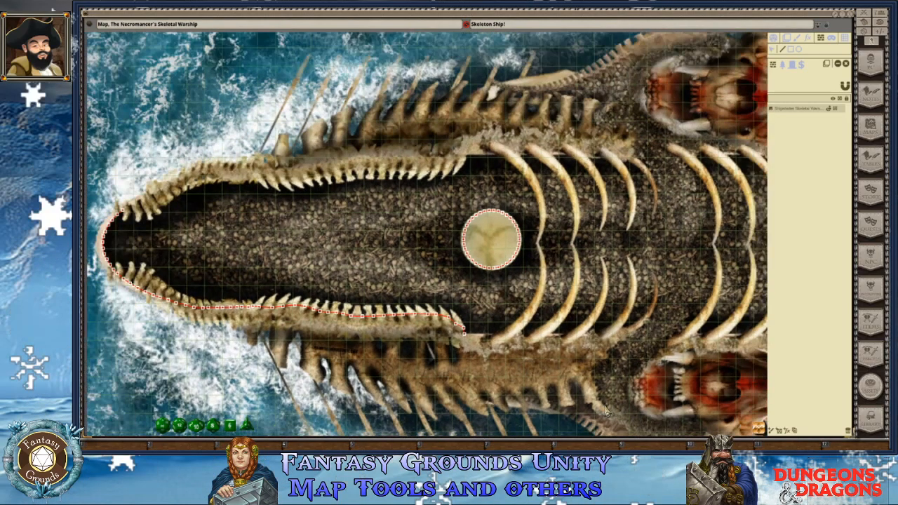
Extend the occluder line back along the outer edge of the lower jaw, from the deck corner toward the bow
{"action": "scroll", "coordinate": [572, 396], "scroll_direction": "up", "scroll_amount": 3}
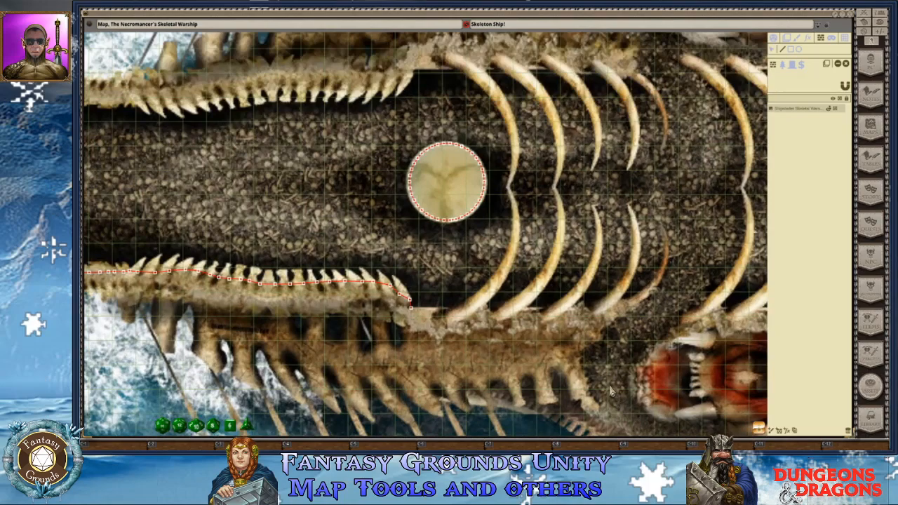
{"action": "scroll", "coordinate": [392, 305], "scroll_direction": "down", "scroll_amount": 2}
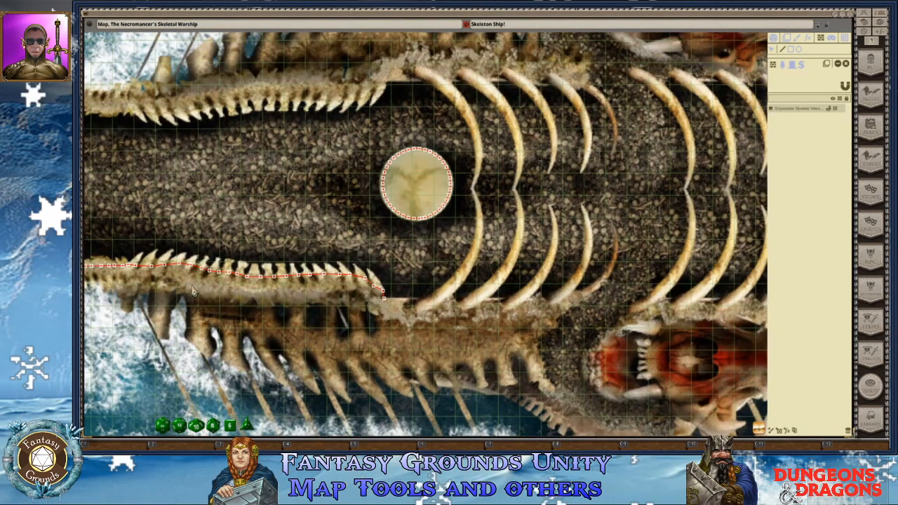
{"action": "scroll", "coordinate": [161, 295], "scroll_direction": "down", "scroll_amount": 3}
{"action": "key", "text": "Left"}
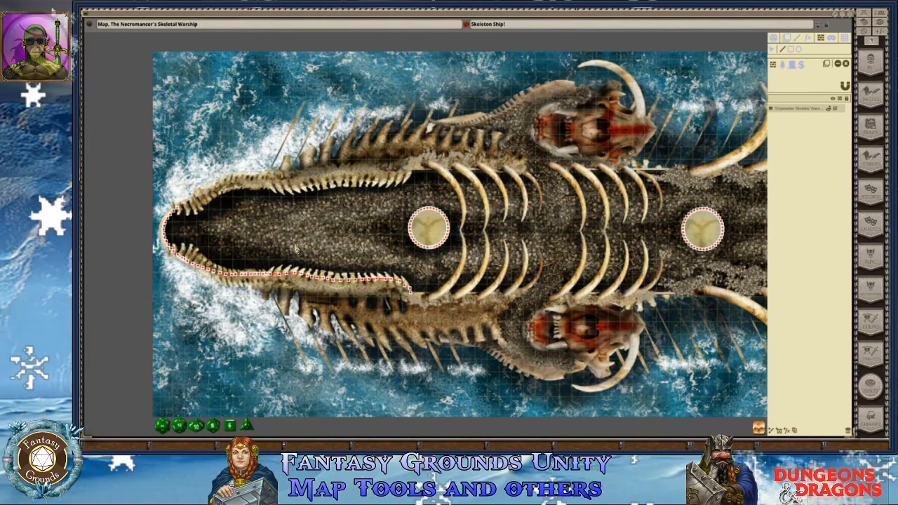
{"action": "scroll", "coordinate": [308, 265], "scroll_direction": "up", "scroll_amount": 3}
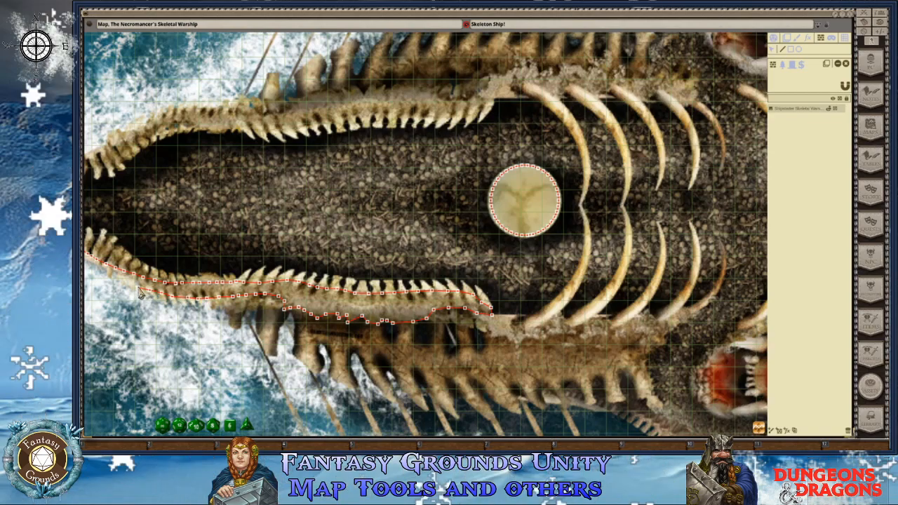
Continue the occluder line around the tip of the bow to the first teeth of the upper jaw
{"action": "key", "text": "Left"}
{"action": "key", "text": "Left"}
{"action": "key", "text": "Left"}
{"action": "key", "text": "Left"}
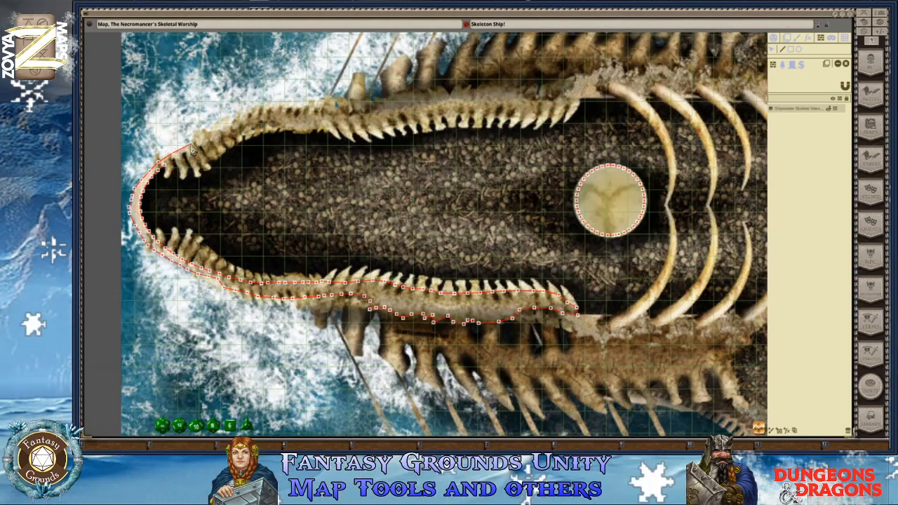
Examine the traced bow and lower jaw outline against the ribbed deck and the two dragon skulls
{"action": "scroll", "coordinate": [347, 338], "scroll_direction": "down", "scroll_amount": 6}
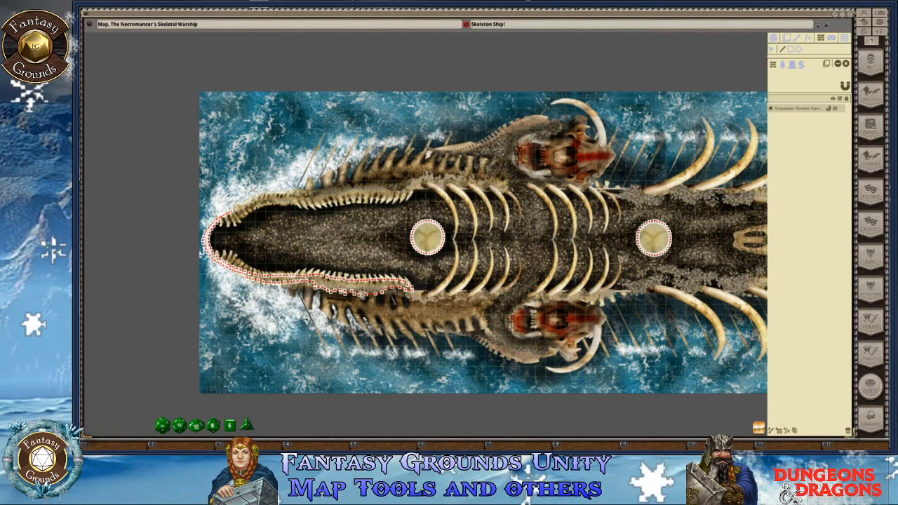
{"action": "scroll", "coordinate": [367, 221], "scroll_direction": "up", "scroll_amount": 3}
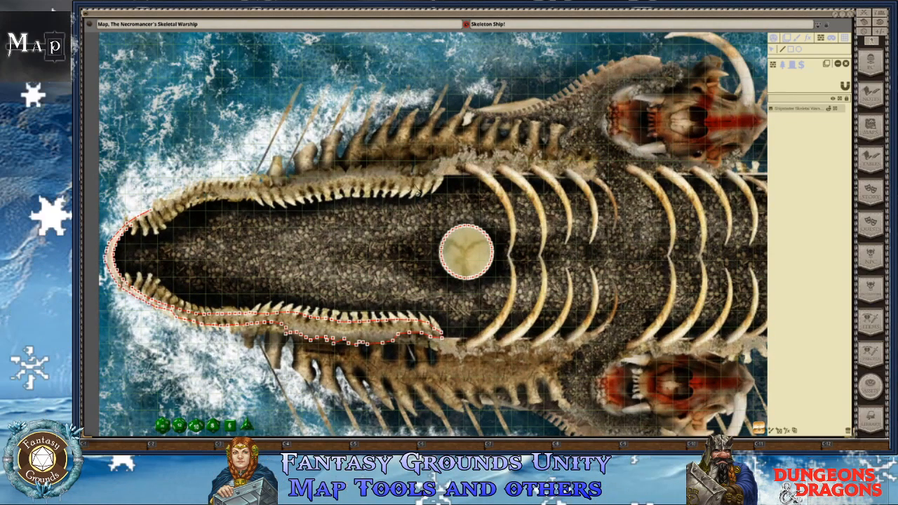
{"action": "scroll", "coordinate": [523, 292], "scroll_direction": "down", "scroll_amount": 2}
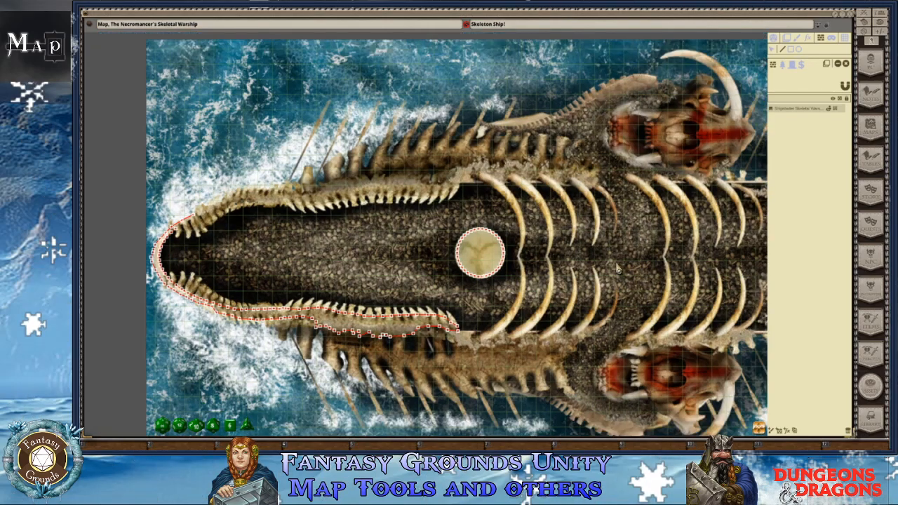
{"action": "scroll", "coordinate": [461, 265], "scroll_direction": "up", "scroll_amount": 3}
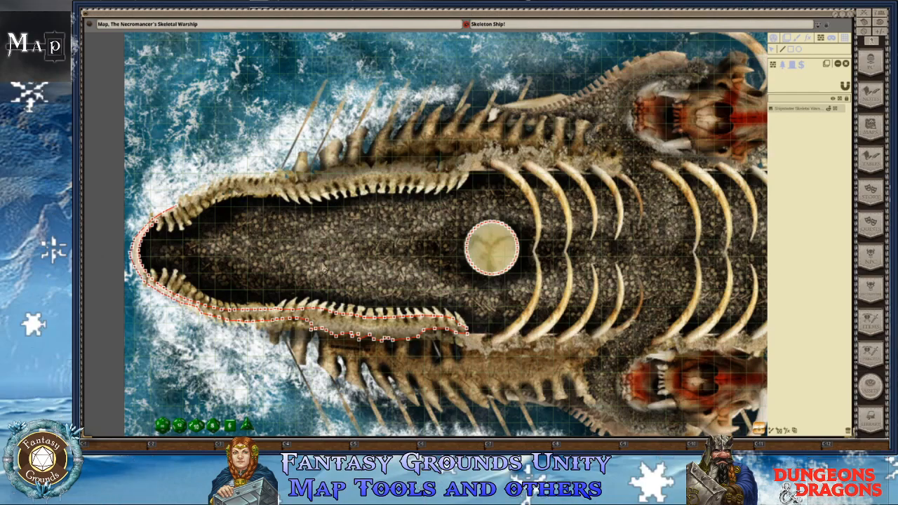
{"action": "scroll", "coordinate": [524, 298], "scroll_direction": "up", "scroll_amount": 2}
{"action": "scroll", "coordinate": [520, 299], "scroll_direction": "down", "scroll_amount": 2}
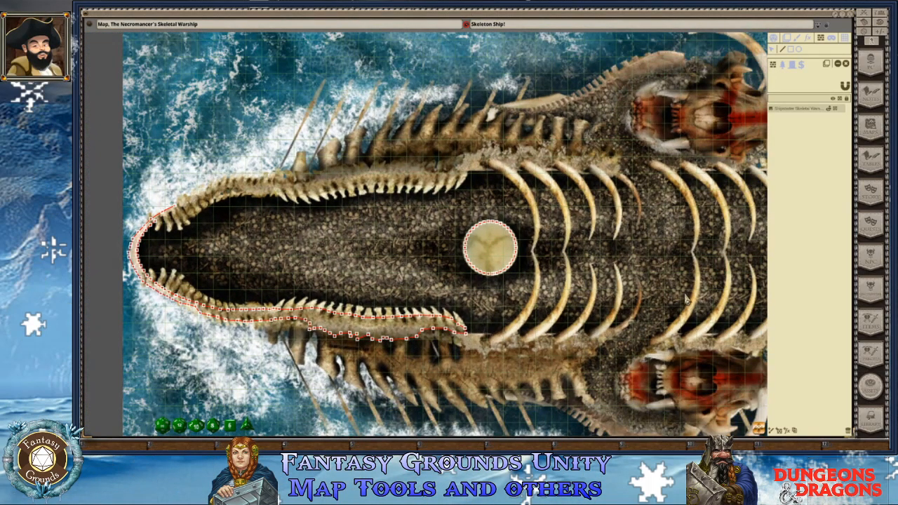
Start a terrain occluder at the upper fang of the upper dragon skull's mouth and trace it to the top of the front teeth
{"action": "scroll", "coordinate": [716, 295], "scroll_direction": "up", "scroll_amount": 1}
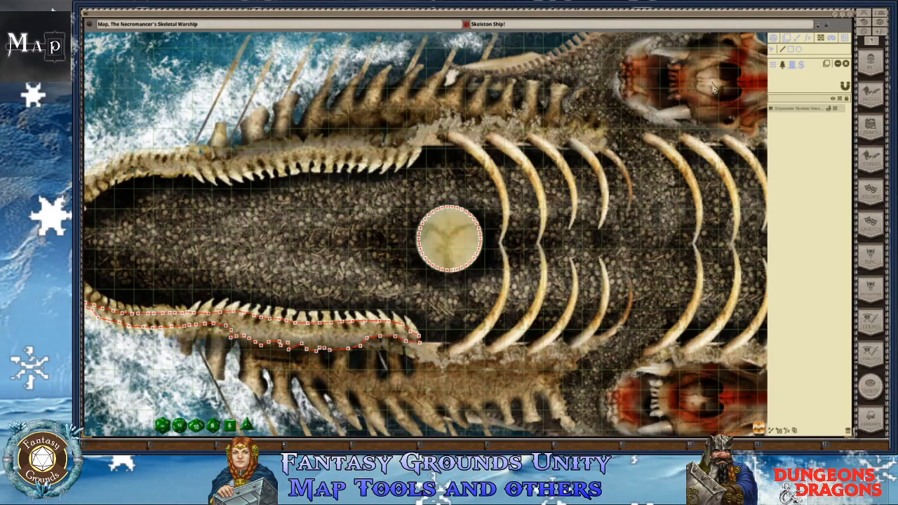
{"action": "scroll", "coordinate": [577, 58], "scroll_direction": "up", "scroll_amount": 5}
{"action": "scroll", "coordinate": [589, 67], "scroll_direction": "down", "scroll_amount": 3}
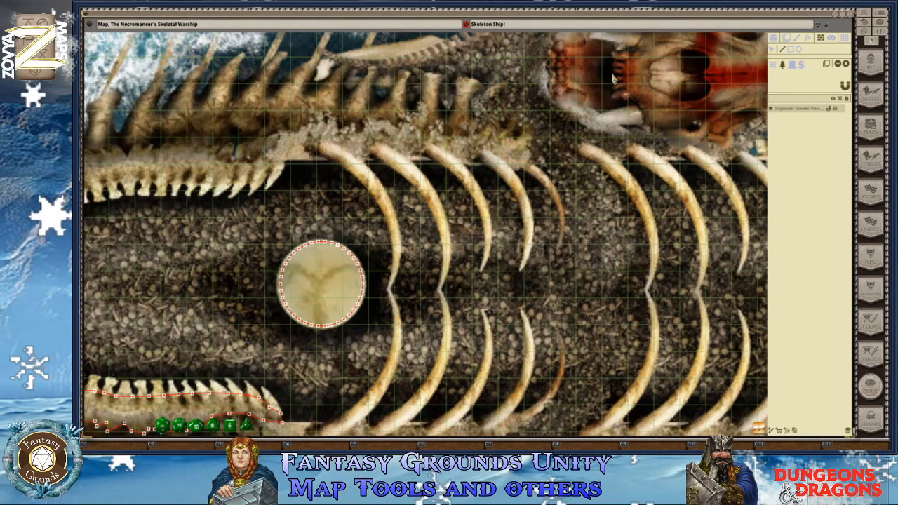
{"action": "key", "text": "Up"}
{"action": "key", "text": "Up"}
{"action": "key", "text": "Up"}
{"action": "scroll", "coordinate": [572, 150], "scroll_direction": "up", "scroll_amount": 5}
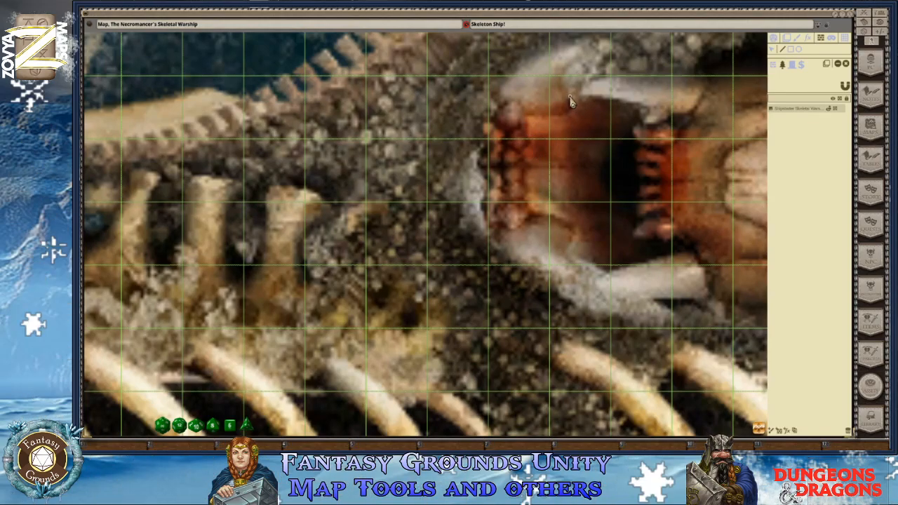
{"action": "left_click", "coordinate": [570, 106]}
{"action": "left_click", "coordinate": [568, 113]}
{"action": "left_click", "coordinate": [558, 114]}
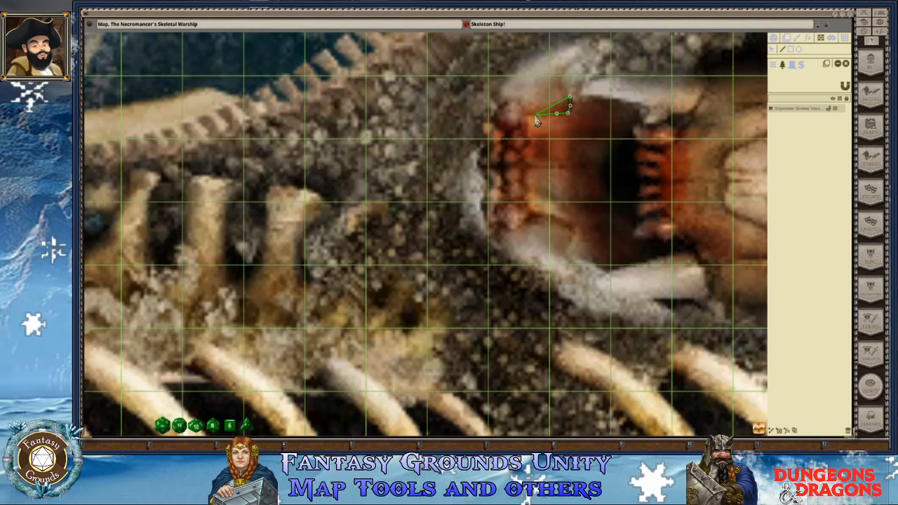
{"action": "left_click", "coordinate": [524, 115]}
{"action": "left_click", "coordinate": [517, 107]}
{"action": "left_click", "coordinate": [507, 104]}
Extend the terrain occluder down the outer edge of the front teeth in the upper skull's mouth
{"action": "left_click", "coordinate": [496, 114]}
{"action": "left_click", "coordinate": [489, 138]}
{"action": "left_click", "coordinate": [482, 160]}
{"action": "left_click", "coordinate": [489, 181]}
{"action": "left_click", "coordinate": [485, 206]}
{"action": "left_click", "coordinate": [488, 225]}
{"action": "left_click", "coordinate": [499, 224]}
Trace the curved lower gum of the upper skull's mouth, from the front teeth to the notch before the lower fang
{"action": "left_click", "coordinate": [507, 227]}
{"action": "left_click", "coordinate": [522, 227]}
{"action": "left_click", "coordinate": [532, 217]}
{"action": "left_click", "coordinate": [549, 216]}
{"action": "left_click", "coordinate": [561, 220]}
{"action": "left_click", "coordinate": [571, 230]}
{"action": "left_click", "coordinate": [568, 244]}
{"action": "left_click", "coordinate": [570, 255]}
Extend the terrain occluder along the inner edge of the lower fang to the back corner of the upper skull's mouth
{"action": "left_click", "coordinate": [587, 264]}
{"action": "left_click", "coordinate": [601, 270]}
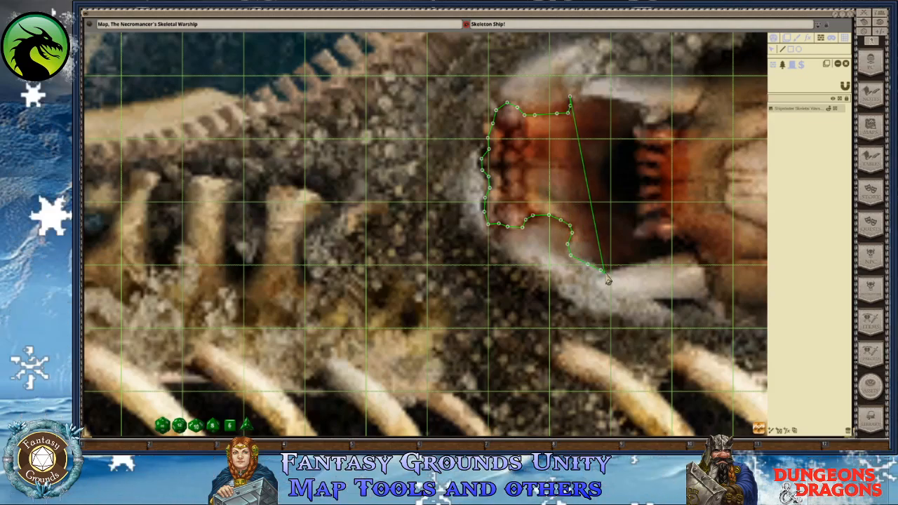
{"action": "left_click", "coordinate": [608, 272]}
{"action": "left_click", "coordinate": [625, 267]}
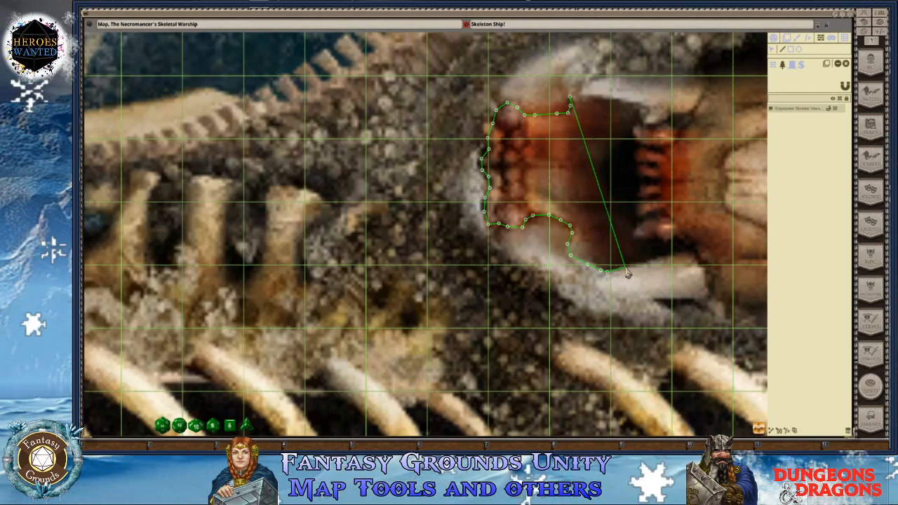
{"action": "left_click", "coordinate": [642, 263]}
{"action": "left_click", "coordinate": [664, 259]}
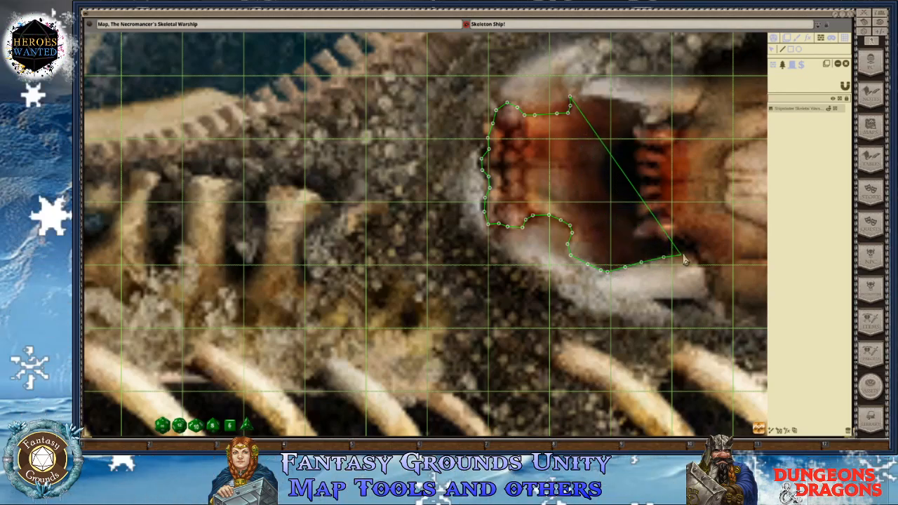
{"action": "left_click", "coordinate": [685, 255]}
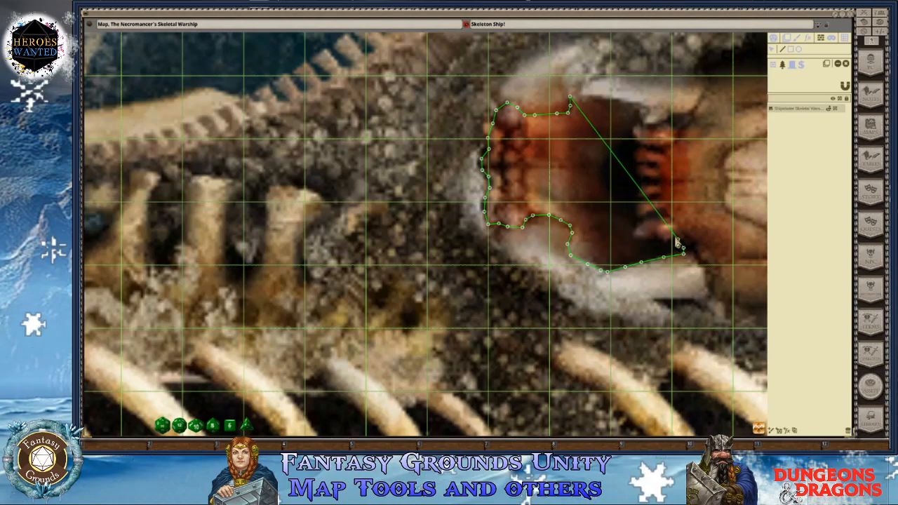
Trace the terrain occluder in and out around the lowest back teeth of the upper skull's mouth
{"action": "left_click", "coordinate": [663, 237]}
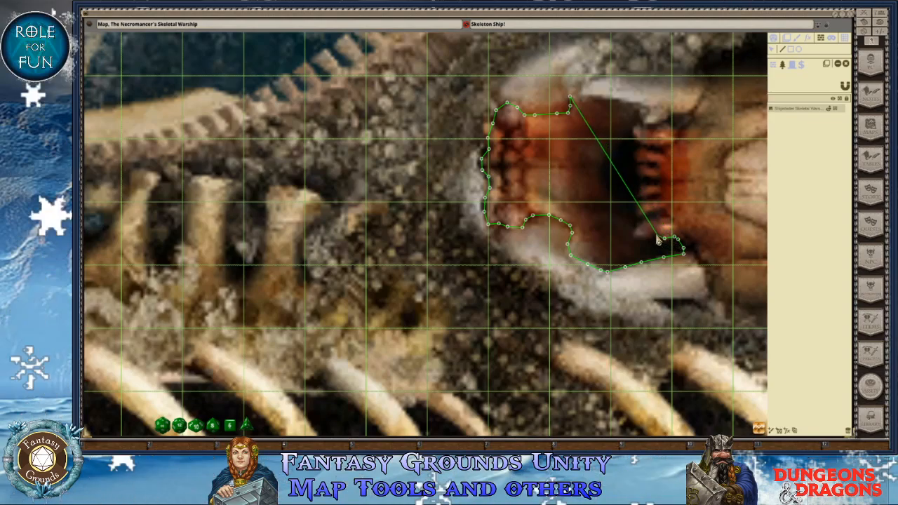
{"action": "left_click", "coordinate": [654, 234]}
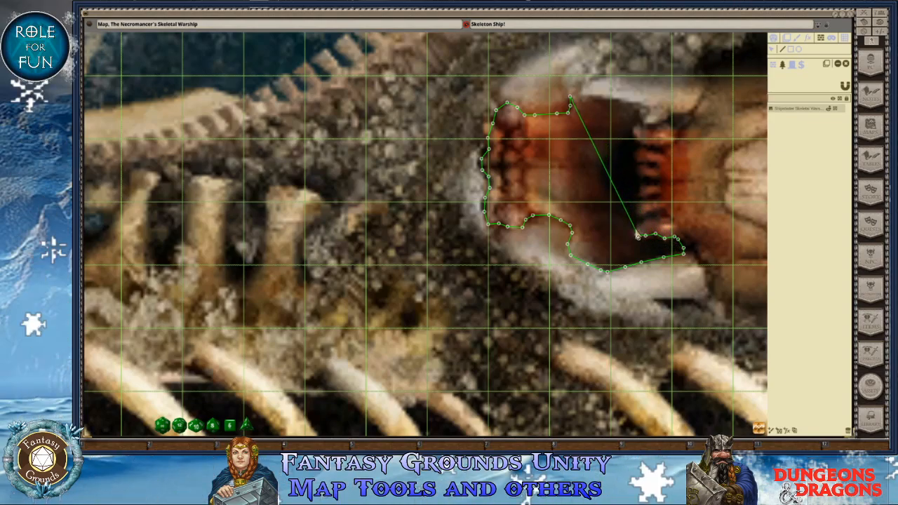
{"action": "left_click", "coordinate": [638, 224]}
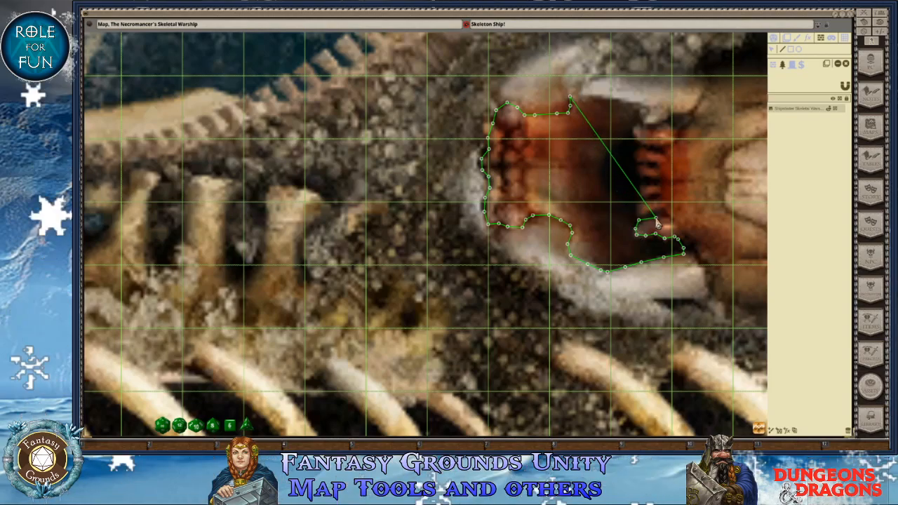
{"action": "left_click", "coordinate": [659, 211]}
{"action": "left_click", "coordinate": [650, 211]}
{"action": "left_click", "coordinate": [639, 213]}
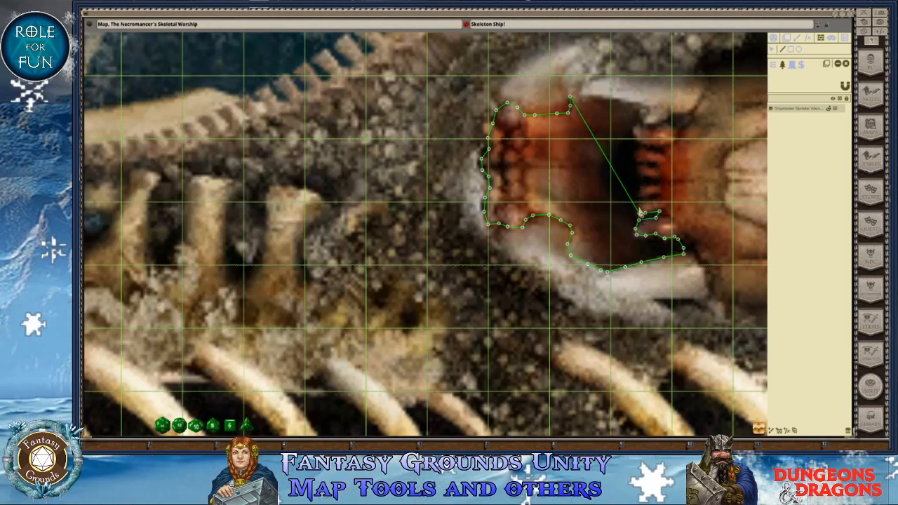
{"action": "left_click", "coordinate": [640, 204]}
{"action": "left_click", "coordinate": [656, 197]}
{"action": "left_click", "coordinate": [645, 203]}
{"action": "left_click", "coordinate": [640, 187]}
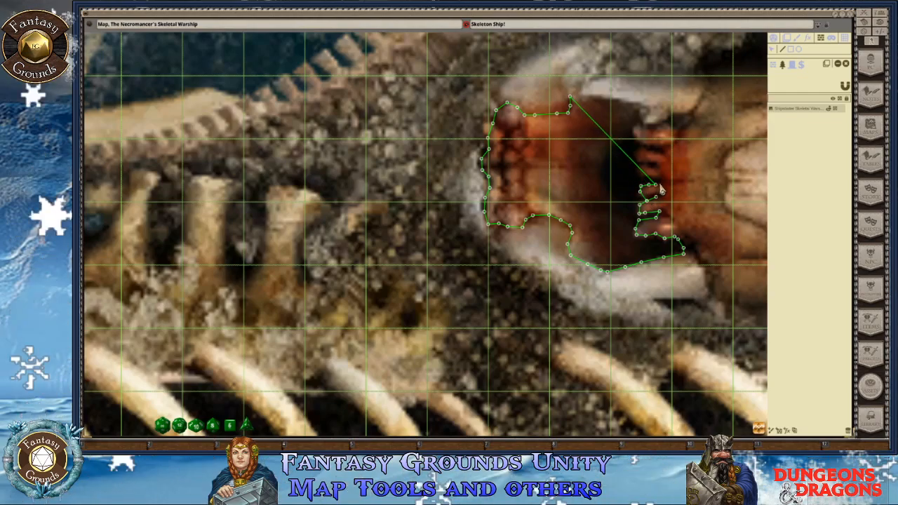
Continue the zigzag outline up around the remaining small back teeth of the upper skull's mouth
{"action": "left_click", "coordinate": [659, 183]}
{"action": "left_click", "coordinate": [650, 176]}
{"action": "left_click", "coordinate": [642, 175]}
{"action": "left_click", "coordinate": [653, 164]}
{"action": "left_click", "coordinate": [649, 164]}
{"action": "left_click", "coordinate": [641, 165]}
{"action": "left_click", "coordinate": [649, 157]}
{"action": "left_click", "coordinate": [641, 153]}
{"action": "left_click", "coordinate": [663, 146]}
{"action": "left_click", "coordinate": [653, 145]}
Trace past the topmost back tooth and along the upper fang, closing the outline of the upper skull's mouth
{"action": "left_click", "coordinate": [635, 137]}
{"action": "left_click", "coordinate": [633, 127]}
{"action": "left_click", "coordinate": [646, 124]}
{"action": "left_click", "coordinate": [643, 112]}
{"action": "left_click", "coordinate": [640, 105]}
{"action": "left_click", "coordinate": [623, 99]}
{"action": "left_click", "coordinate": [610, 97]}
{"action": "left_click", "coordinate": [592, 96]}
{"action": "left_click", "coordinate": [582, 95]}
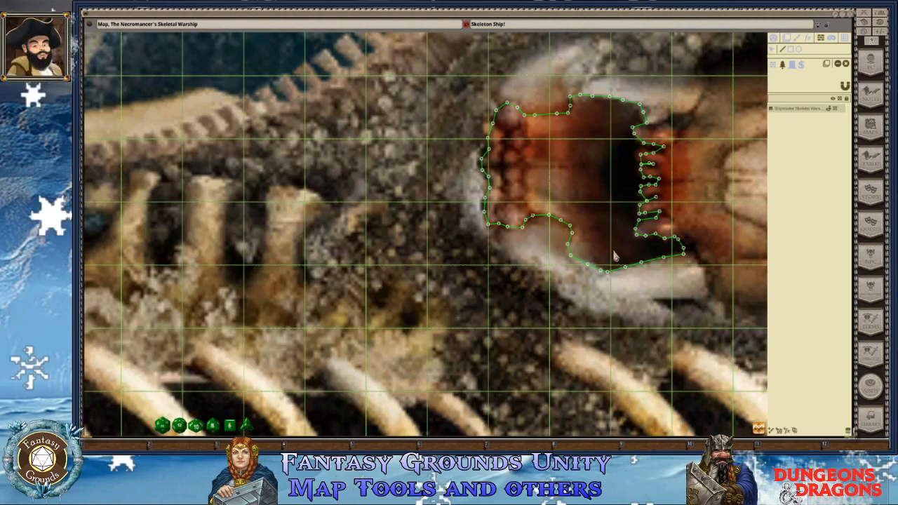
Examine the outlined mouth of the upper dragon skull and the ribbed deck between the two skulls
{"action": "scroll", "coordinate": [593, 267], "scroll_direction": "down", "scroll_amount": 4}
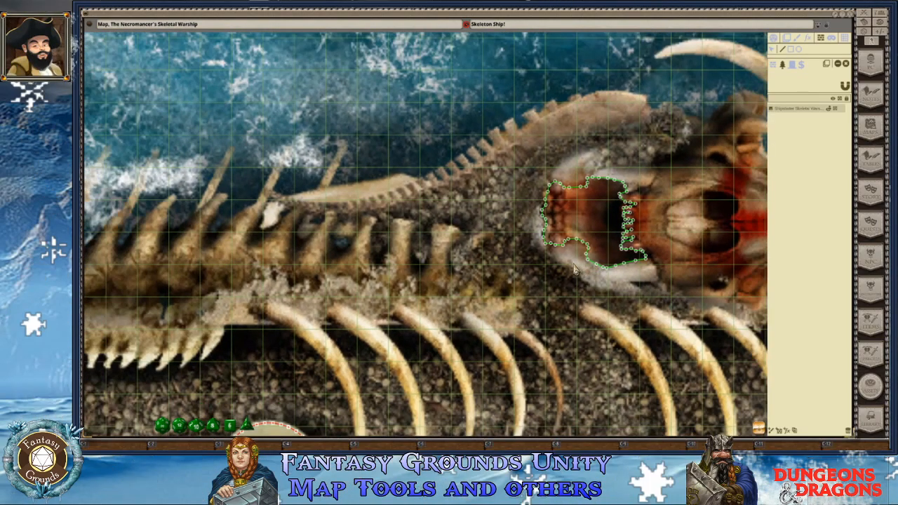
{"action": "scroll", "coordinate": [593, 243], "scroll_direction": "up", "scroll_amount": 4}
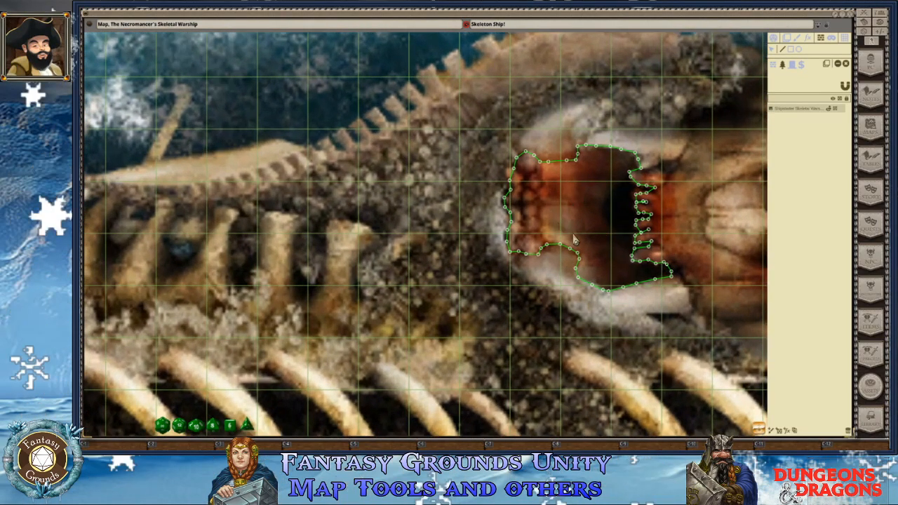
{"action": "key", "text": "Down"}
{"action": "key", "text": "Down"}
{"action": "key", "text": "Down"}
{"action": "key", "text": "Down"}
{"action": "key", "text": "Down"}
{"action": "key", "text": "Down"}
{"action": "key", "text": "Down"}
{"action": "key", "text": "Down"}
{"action": "key", "text": "Down"}
{"action": "key", "text": "Down"}
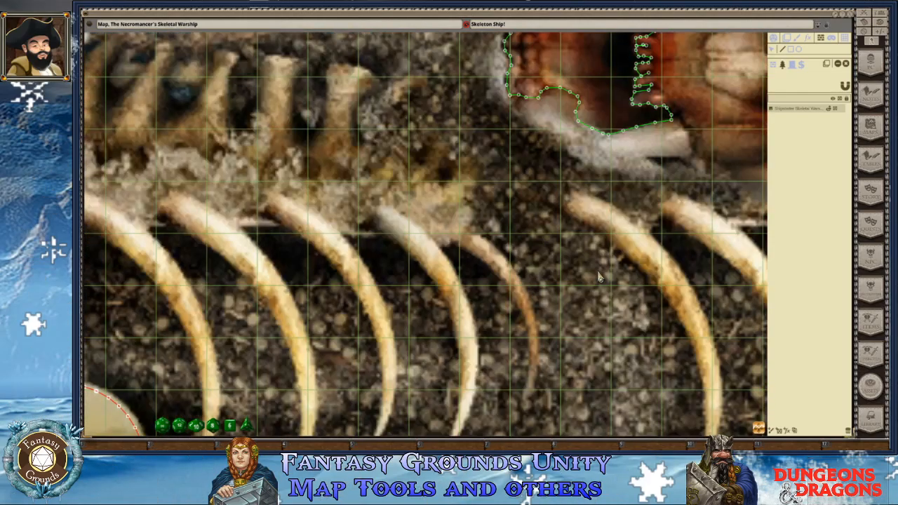
{"action": "key", "text": "Right"}
{"action": "key", "text": "Left"}
{"action": "key", "text": "Left"}
{"action": "key", "text": "Left"}
{"action": "key", "text": "Left"}
{"action": "key", "text": "Left"}
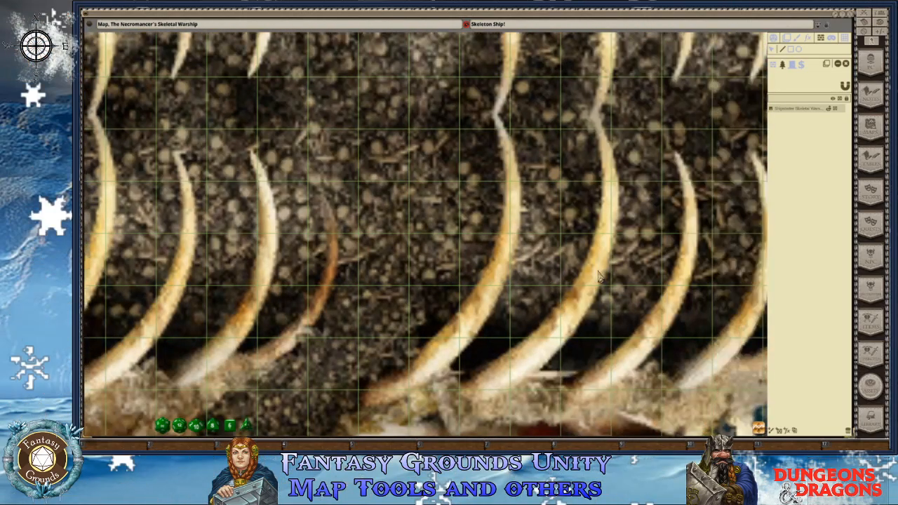
{"action": "scroll", "coordinate": [498, 264], "scroll_direction": "down", "scroll_amount": 10}
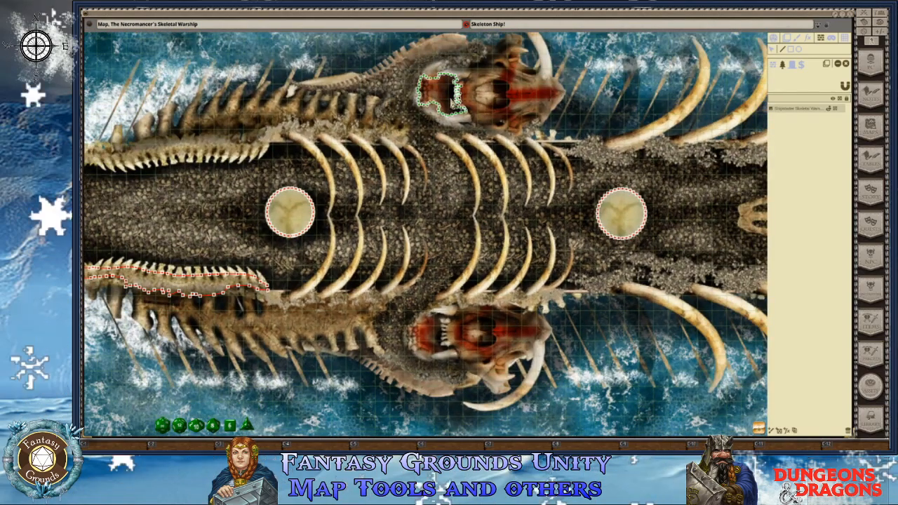
Draw a short terrain occluder from the upper fang of the lower dragon skull's mouth along the adjoining gum
{"action": "scroll", "coordinate": [446, 88], "scroll_direction": "up", "scroll_amount": 3}
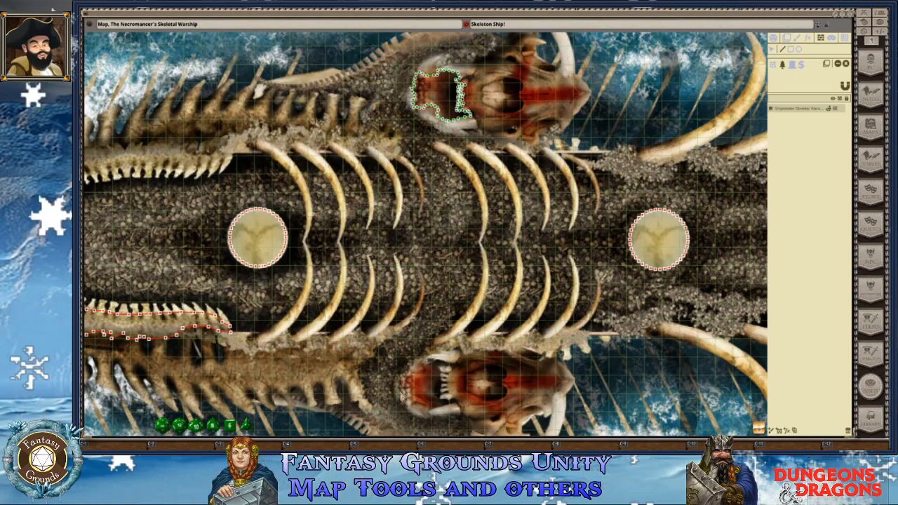
{"action": "scroll", "coordinate": [400, 394], "scroll_direction": "down", "scroll_amount": 4}
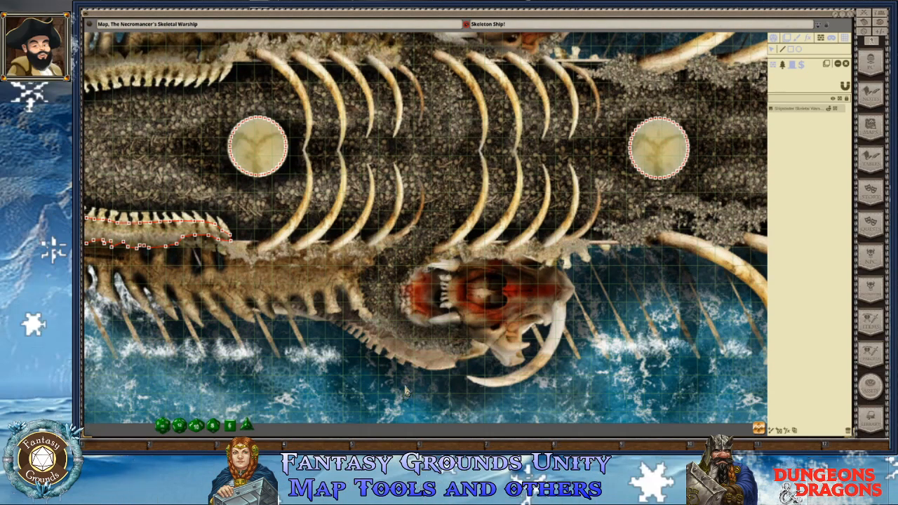
{"action": "scroll", "coordinate": [365, 367], "scroll_direction": "up", "scroll_amount": 3}
{"action": "scroll", "coordinate": [417, 293], "scroll_direction": "up", "scroll_amount": 4}
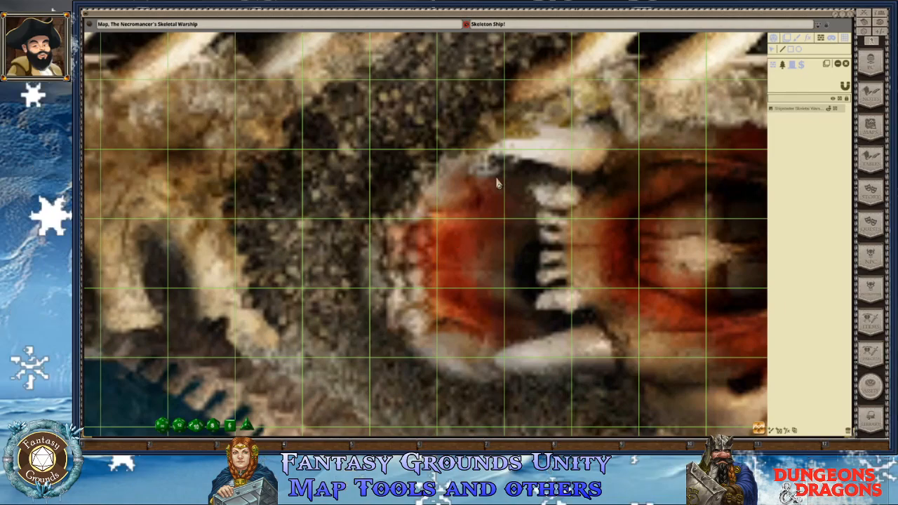
{"action": "left_click", "coordinate": [509, 168]}
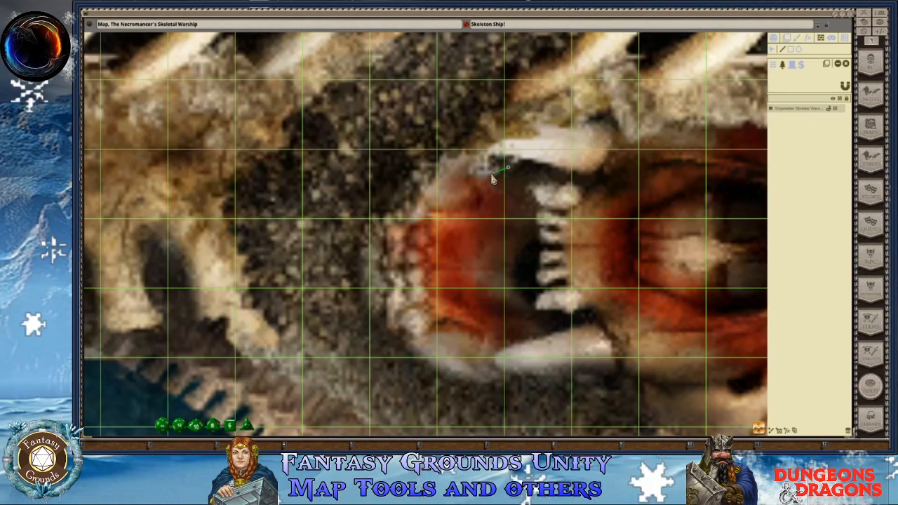
{"action": "left_click", "coordinate": [474, 196]}
{"action": "left_click", "coordinate": [466, 199]}
Start another terrain occluder at the upper gum of the lower skull's mouth and trace it down the front teeth
{"action": "left_click", "coordinate": [456, 206]}
{"action": "left_click", "coordinate": [434, 210]}
{"action": "left_click", "coordinate": [422, 214]}
{"action": "left_click", "coordinate": [414, 223]}
{"action": "left_click", "coordinate": [407, 238]}
{"action": "left_click", "coordinate": [405, 250]}
{"action": "left_click", "coordinate": [403, 266]}
{"action": "left_click", "coordinate": [402, 283]}
{"action": "left_click", "coordinate": [404, 293]}
{"action": "left_click", "coordinate": [414, 306]}
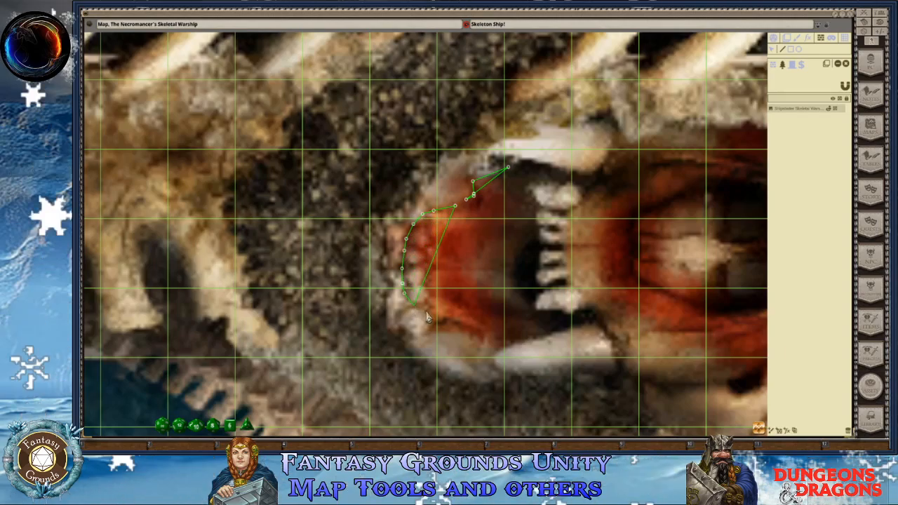
Trace the occluder along the lower gum of the lower skull's mouth and the lower fang to the mouth's corner
{"action": "left_click", "coordinate": [427, 312]}
{"action": "left_click", "coordinate": [434, 324]}
{"action": "left_click", "coordinate": [451, 324]}
{"action": "left_click", "coordinate": [462, 329]}
{"action": "left_click", "coordinate": [474, 335]}
{"action": "left_click", "coordinate": [486, 341]}
{"action": "left_click", "coordinate": [496, 347]}
{"action": "left_click", "coordinate": [533, 343]}
{"action": "left_click", "coordinate": [548, 339]}
{"action": "left_click", "coordinate": [562, 335]}
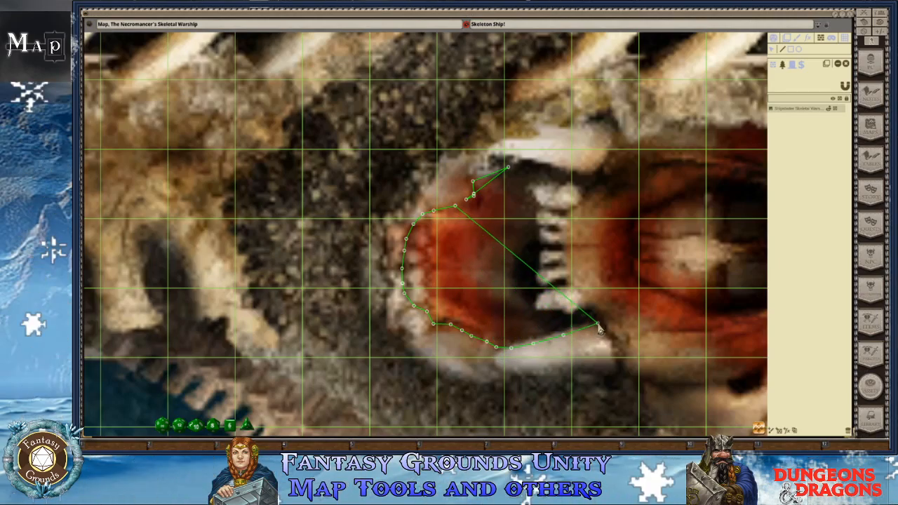
Trace the occluder along the lowest back tooth, around its tip and through the gap above it
{"action": "left_click", "coordinate": [583, 309]}
{"action": "left_click", "coordinate": [570, 310]}
{"action": "left_click", "coordinate": [556, 308]}
{"action": "left_click", "coordinate": [535, 307]}
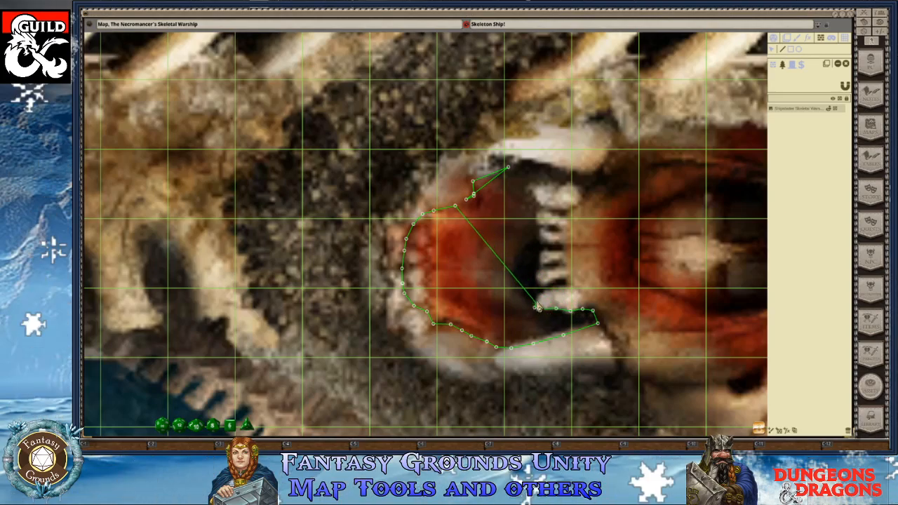
{"action": "left_click", "coordinate": [553, 287]}
{"action": "left_click", "coordinate": [564, 284]}
{"action": "left_click", "coordinate": [564, 280]}
{"action": "left_click", "coordinate": [540, 282]}
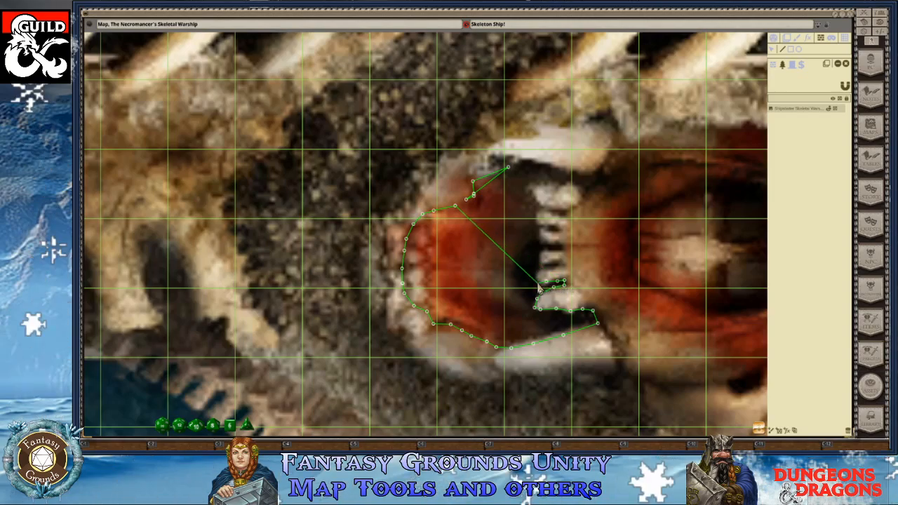
Try to trace the occluder around the middle back teeth and the gaps between them
{"action": "left_click", "coordinate": [538, 267]}
{"action": "left_click", "coordinate": [556, 264]}
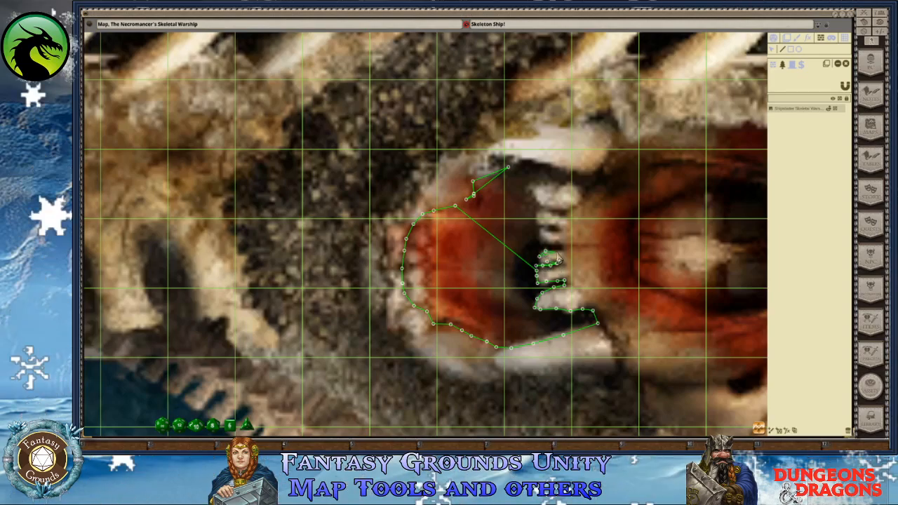
{"action": "left_click", "coordinate": [561, 249]}
{"action": "left_click", "coordinate": [552, 243]}
{"action": "left_click", "coordinate": [542, 242]}
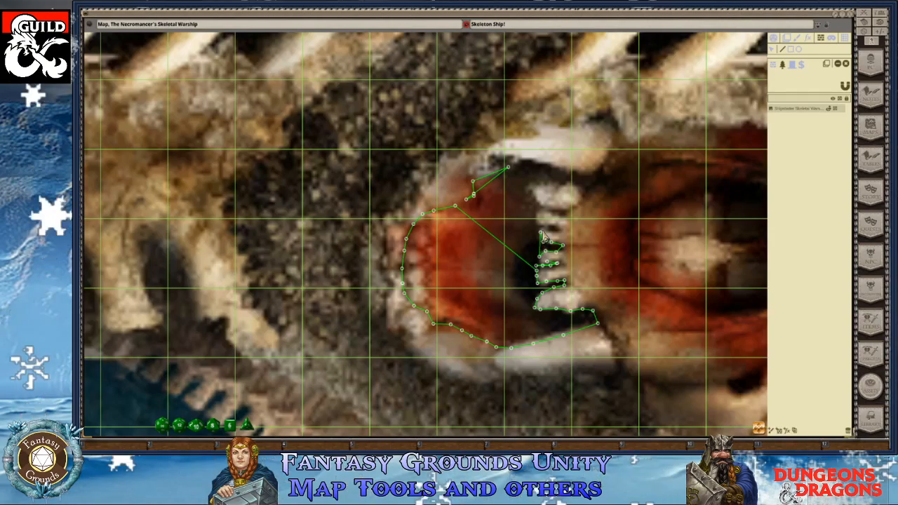
Remove surplus outline points on the second-lowest back tooth and reposition the point near its tip
{"action": "scroll", "coordinate": [503, 301], "scroll_direction": "up", "scroll_amount": 5}
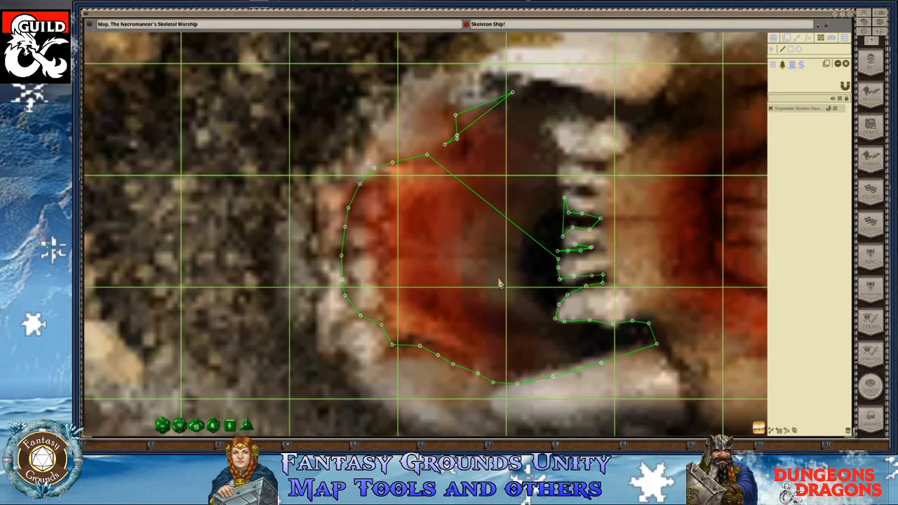
{"action": "scroll", "coordinate": [565, 259], "scroll_direction": "up", "scroll_amount": 3}
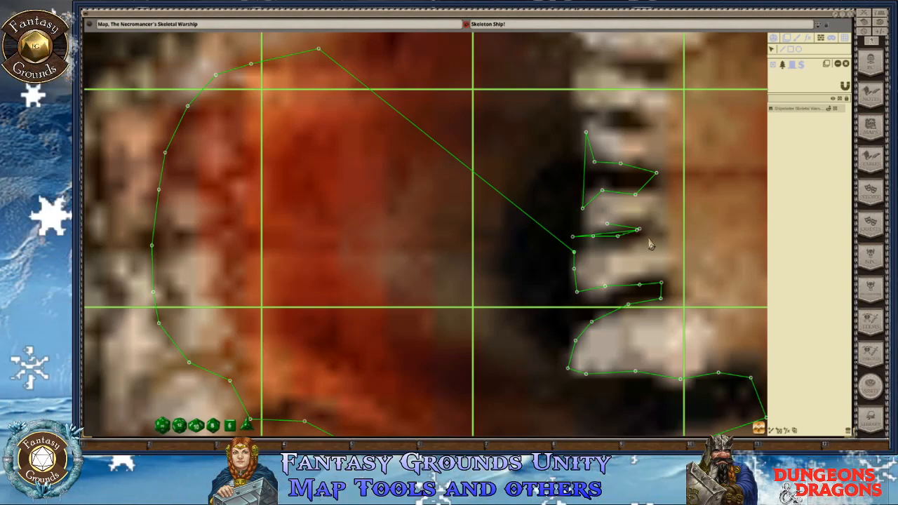
{"action": "key", "text": "Delete"}
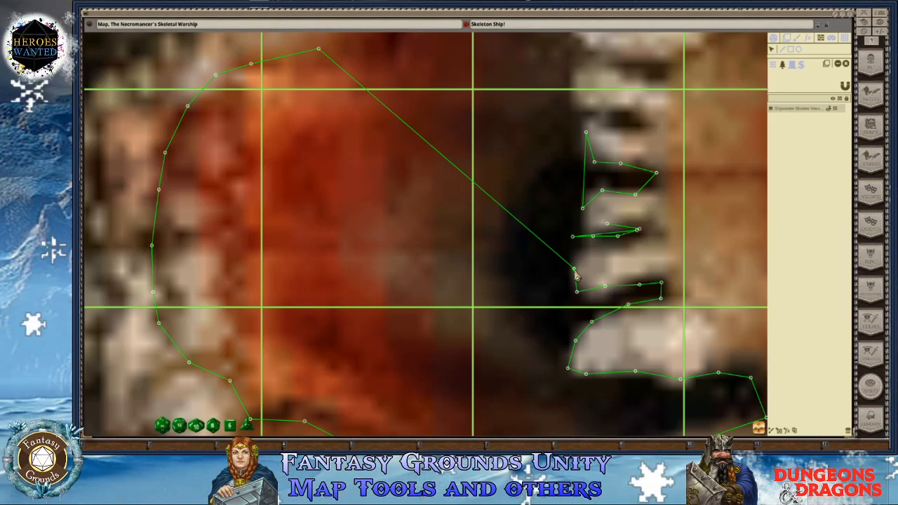
{"action": "left_click_drag", "start_coordinate": [574, 274], "coordinate": [574, 227]}
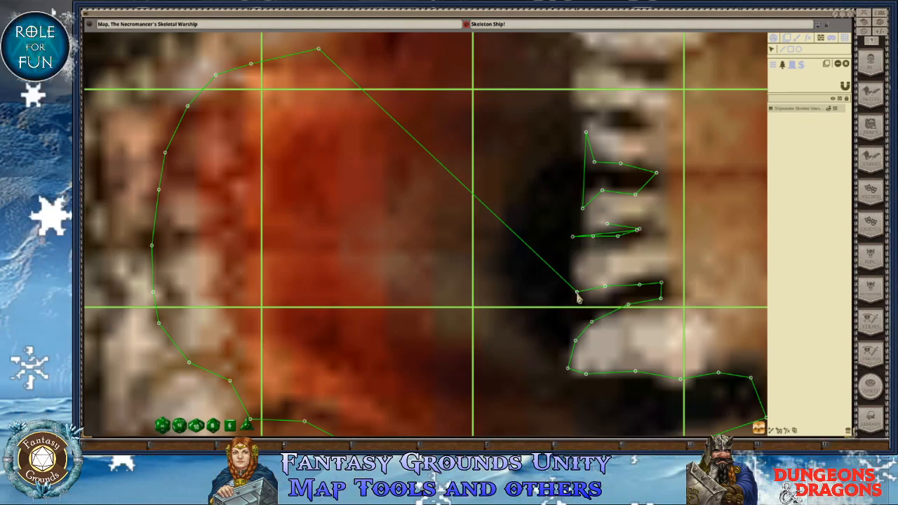
{"action": "left_click_drag", "start_coordinate": [577, 292], "coordinate": [574, 245]}
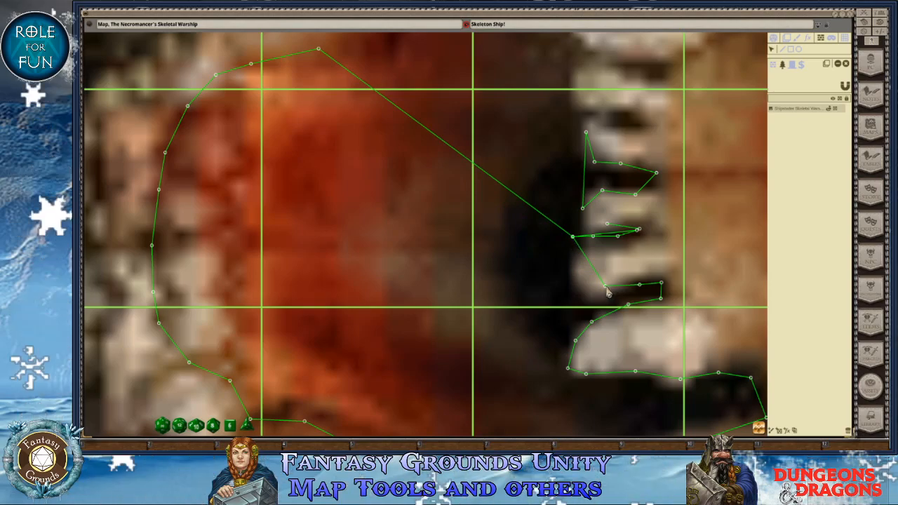
{"action": "left_click_drag", "start_coordinate": [605, 287], "coordinate": [583, 290]}
{"action": "scroll", "coordinate": [652, 210], "scroll_direction": "up", "scroll_amount": 3}
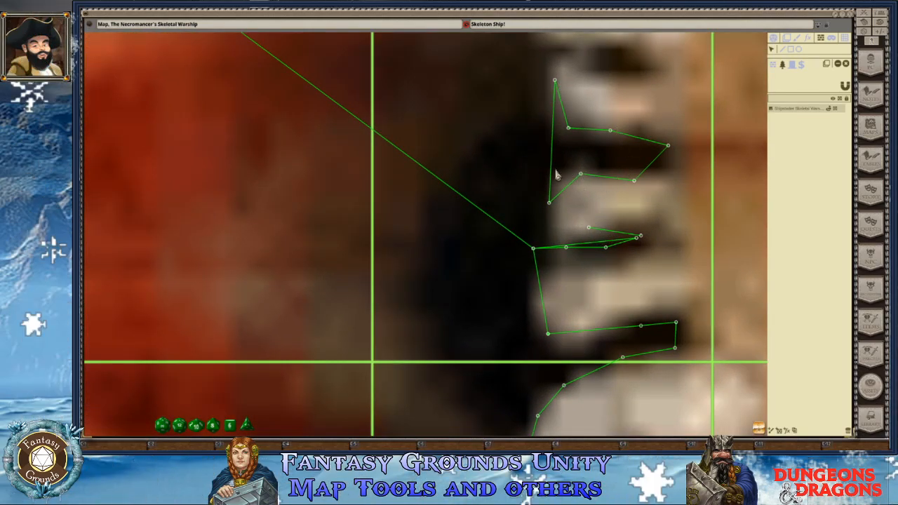
{"action": "scroll", "coordinate": [648, 181], "scroll_direction": "down", "scroll_amount": 3}
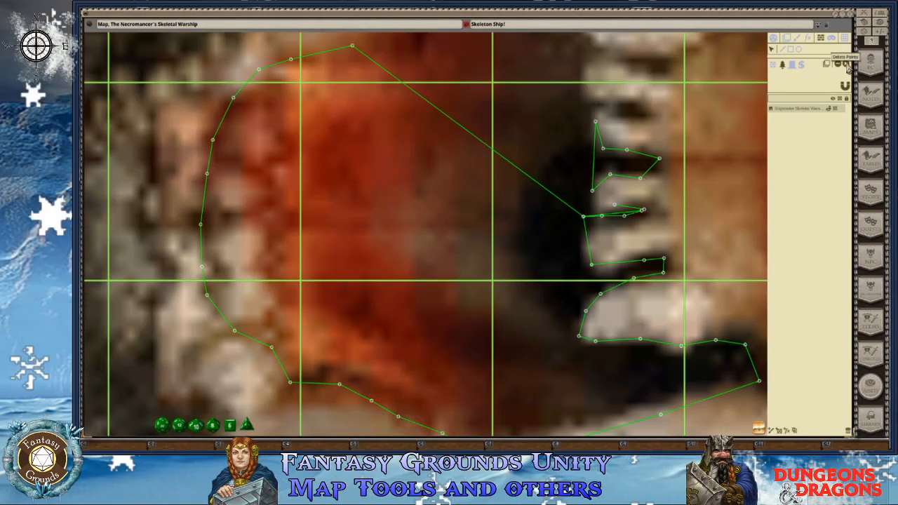
Delete the outline points around the middle back teeth, down to the gap above the lowest tooth
{"action": "left_click", "coordinate": [847, 64]}
{"action": "left_click_drag", "start_coordinate": [564, 101], "coordinate": [660, 202]}
{"action": "mouse_move", "coordinate": [667, 223]}
{"action": "left_mouse_down"}
{"action": "mouse_move", "coordinate": [680, 264]}
{"action": "mouse_move", "coordinate": [666, 231]}
{"action": "left_mouse_up"}
{"action": "key", "text": "Delete"}
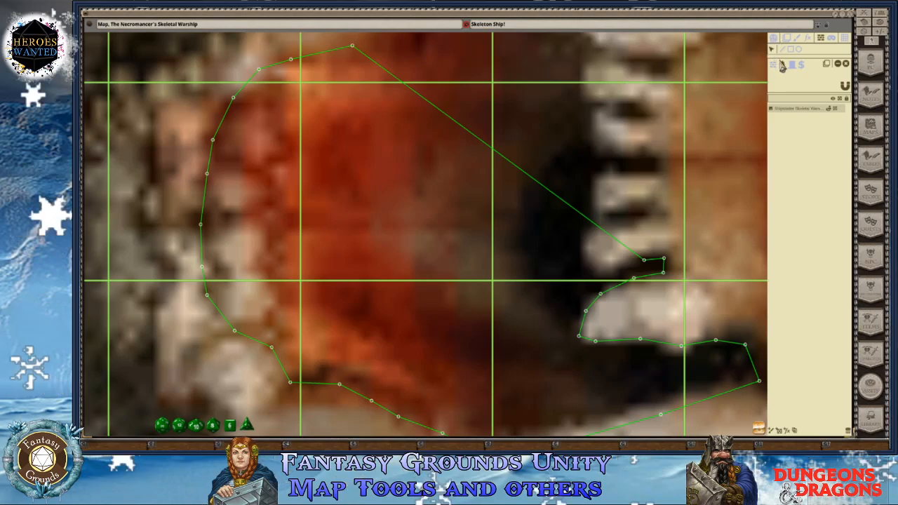
{"action": "left_click", "coordinate": [606, 233]}
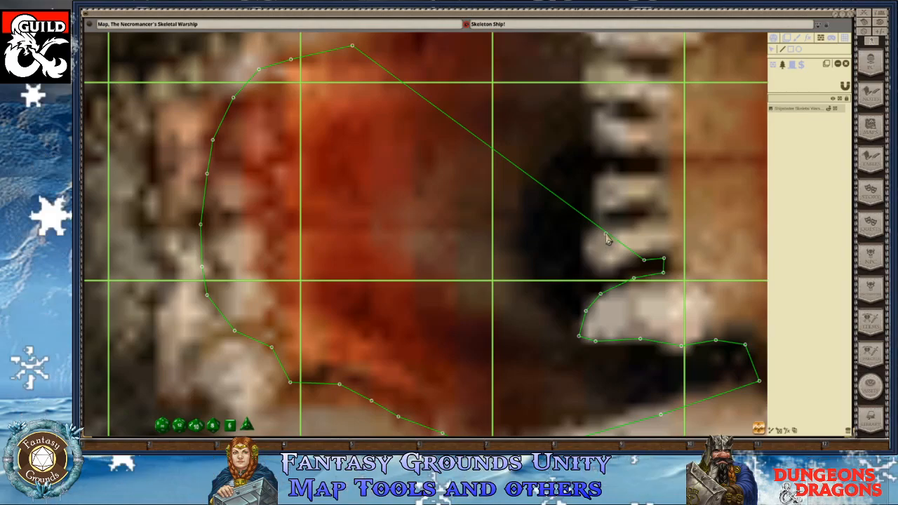
{"action": "key", "text": "Escape"}
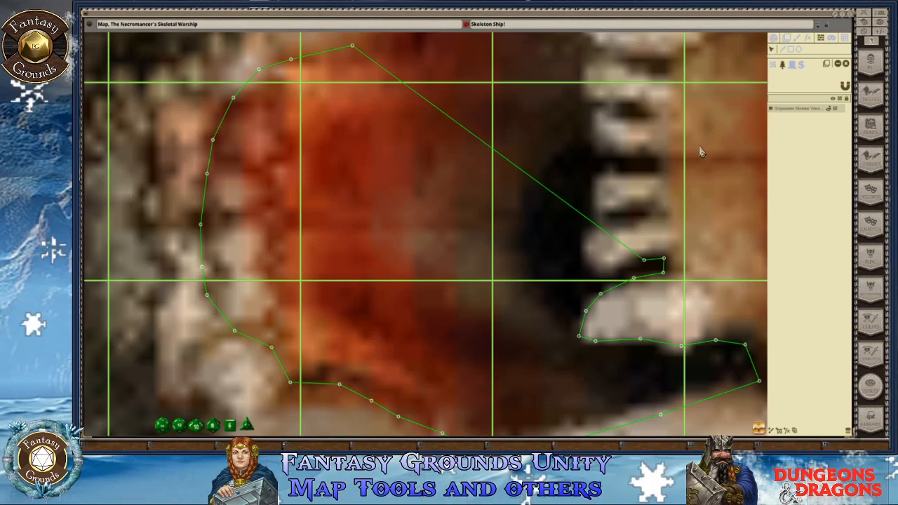
{"action": "left_click", "coordinate": [592, 224]}
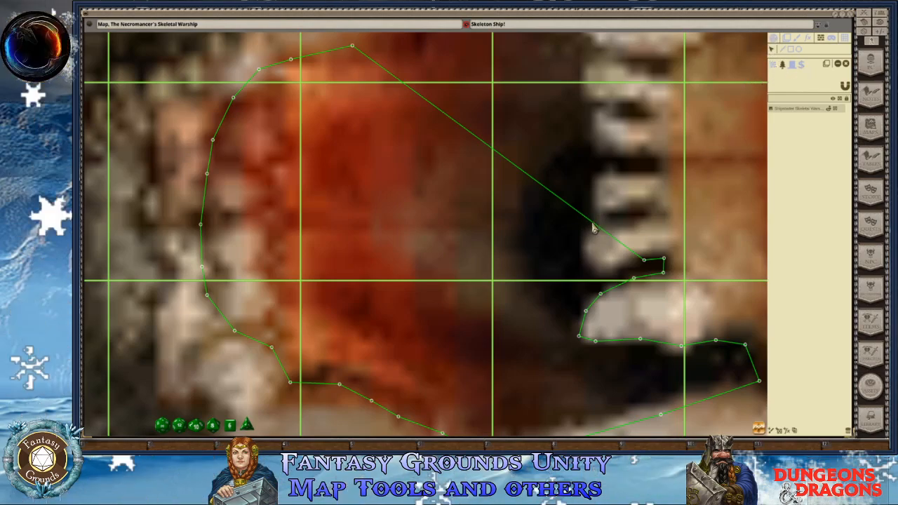
{"action": "left_click_drag", "start_coordinate": [591, 244], "coordinate": [592, 246]}
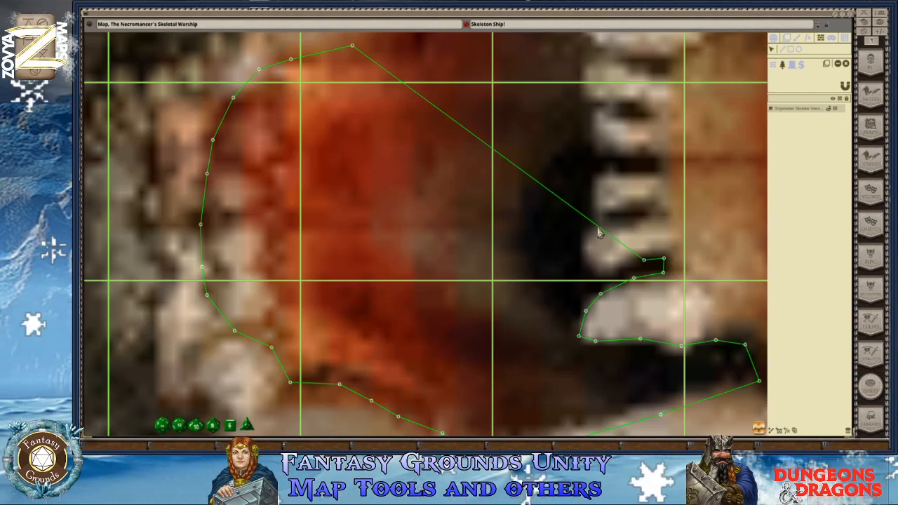
Move the point inside the gap above the lowest back tooth out to the tip of the second-lowest tooth
{"action": "left_click_drag", "start_coordinate": [645, 262], "coordinate": [587, 269]}
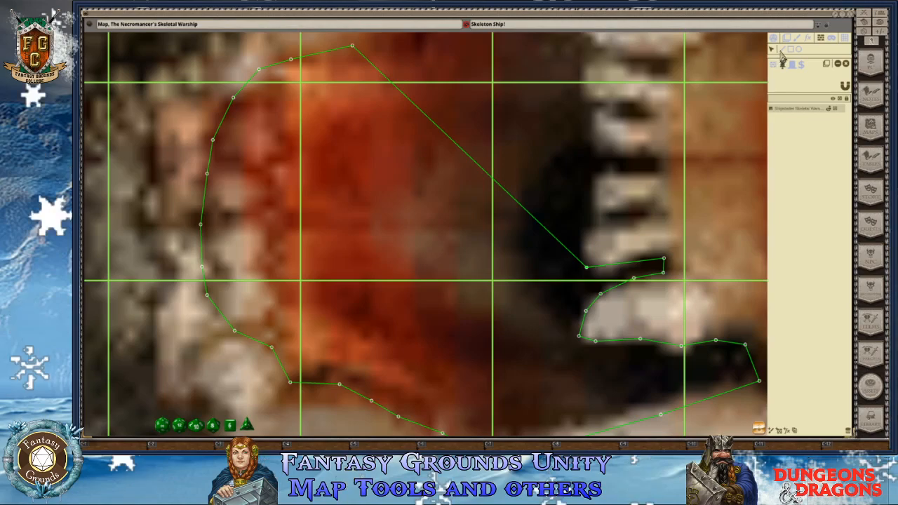
{"action": "left_click", "coordinate": [586, 268]}
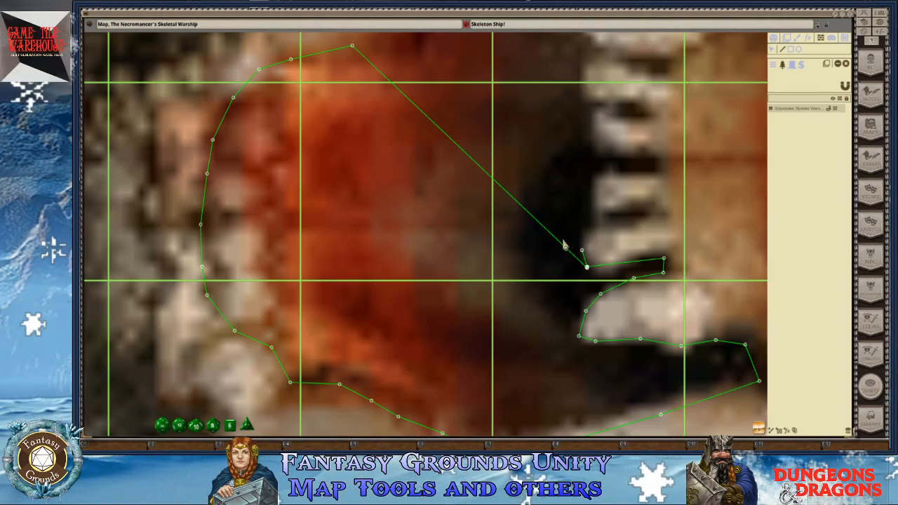
{"action": "key", "text": "ctrl+z"}
Delete the stray occluders crossing the upper gum beside the lower skull's upper fang
{"action": "scroll", "coordinate": [419, 75], "scroll_direction": "down", "scroll_amount": 3}
{"action": "scroll", "coordinate": [367, 76], "scroll_direction": "down", "scroll_amount": 2}
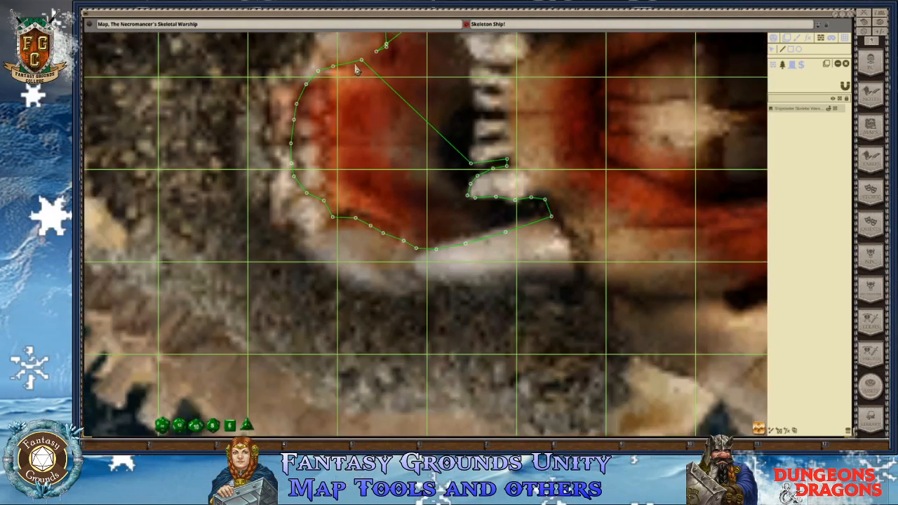
{"action": "key", "text": "Up"}
{"action": "key", "text": "Up"}
{"action": "scroll", "coordinate": [404, 184], "scroll_direction": "up", "scroll_amount": 1}
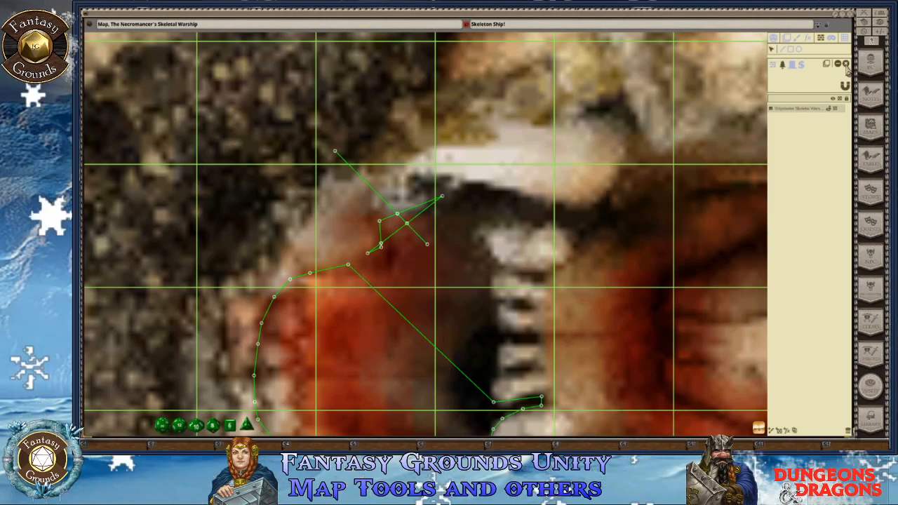
{"action": "left_click_drag", "start_coordinate": [277, 127], "coordinate": [454, 258]}
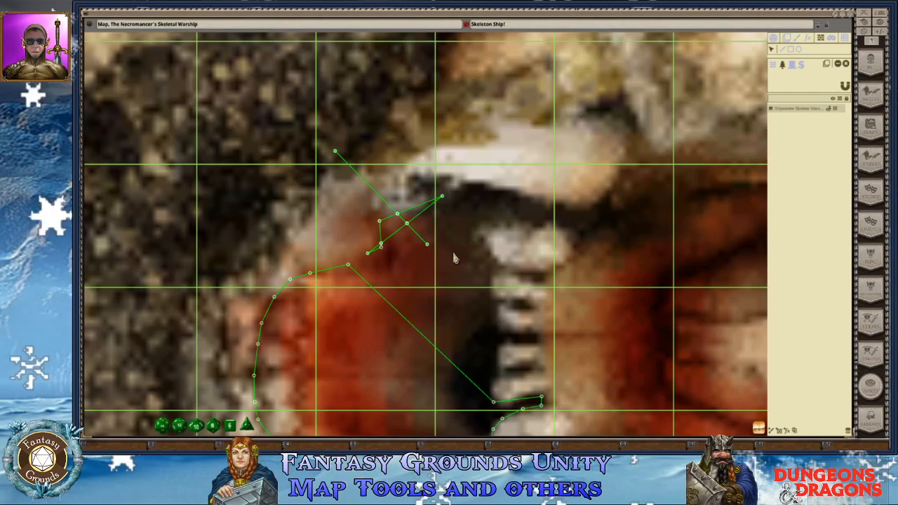
{"action": "key", "text": "Delete"}
Try to continue the occluder upward from the tip of the second-lowest back tooth
{"action": "scroll", "coordinate": [605, 315], "scroll_direction": "down", "scroll_amount": 3}
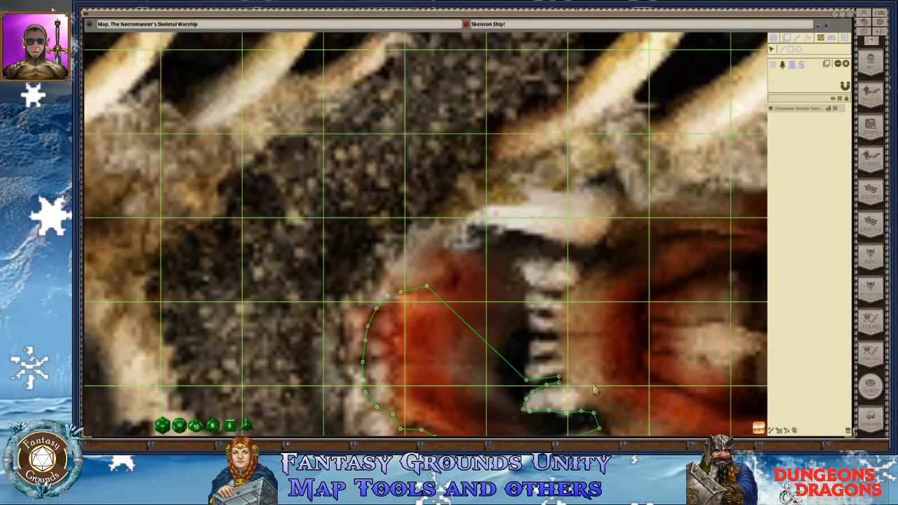
{"action": "scroll", "coordinate": [479, 359], "scroll_direction": "up", "scroll_amount": 2}
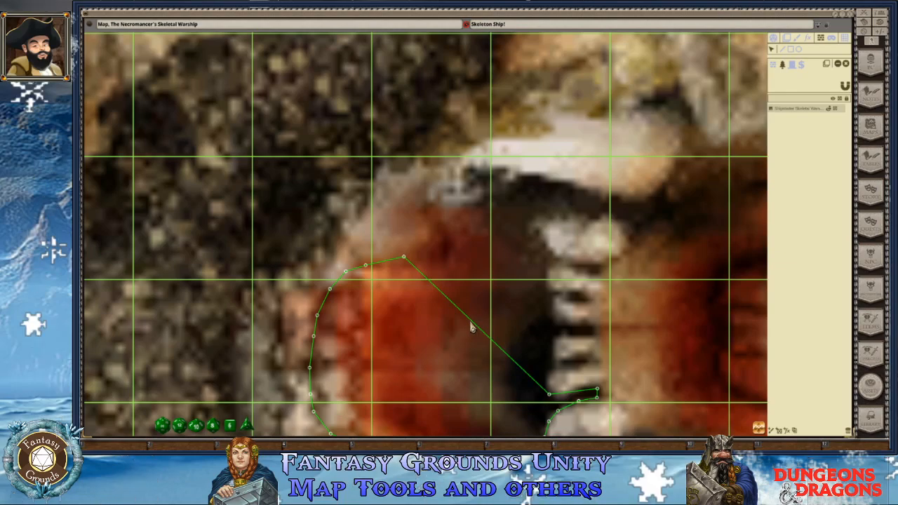
{"action": "left_click", "coordinate": [783, 51]}
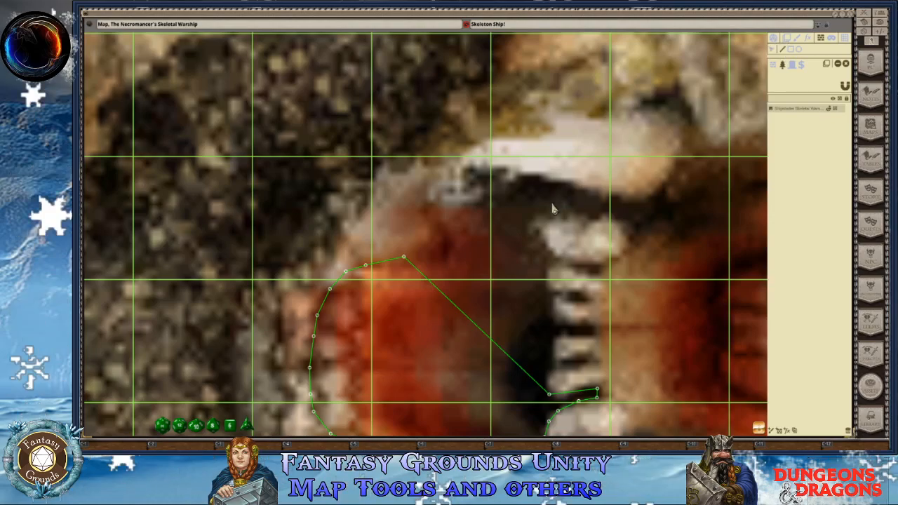
{"action": "scroll", "coordinate": [466, 321], "scroll_direction": "up", "scroll_amount": 5}
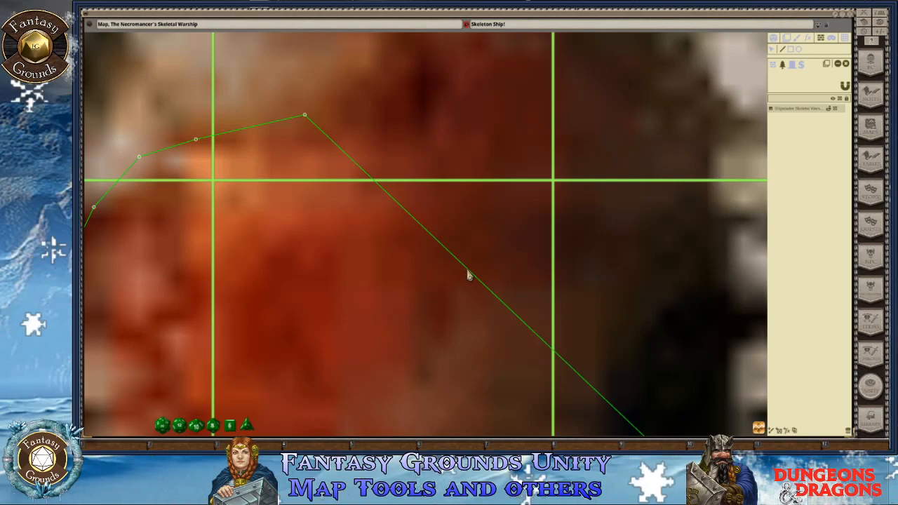
{"action": "key", "text": "Escape"}
{"action": "scroll", "coordinate": [534, 311], "scroll_direction": "down", "scroll_amount": 4}
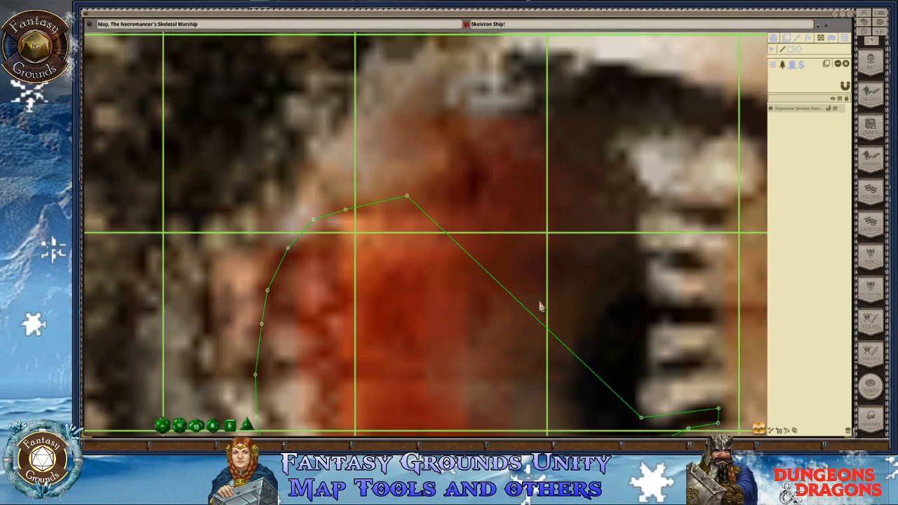
{"action": "key", "text": "Right"}
{"action": "scroll", "coordinate": [423, 376], "scroll_direction": "down", "scroll_amount": 3}
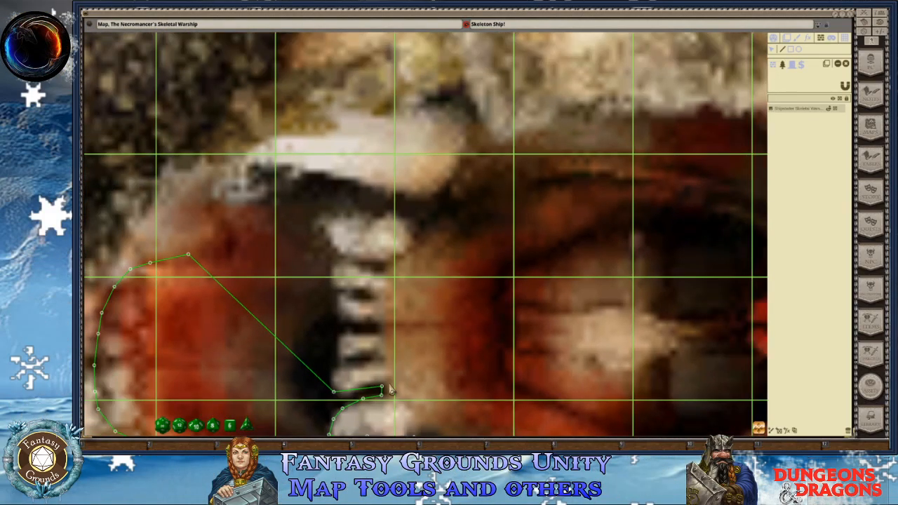
{"action": "key", "text": "Down"}
{"action": "key", "text": "Down"}
{"action": "scroll", "coordinate": [411, 277], "scroll_direction": "up", "scroll_amount": 2}
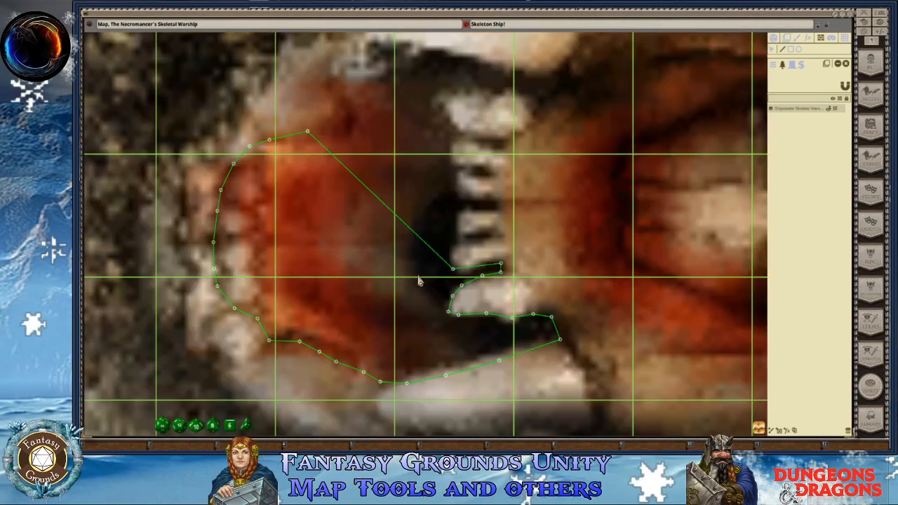
{"action": "scroll", "coordinate": [459, 300], "scroll_direction": "up", "scroll_amount": 1}
{"action": "scroll", "coordinate": [459, 300], "scroll_direction": "up", "scroll_amount": 1}
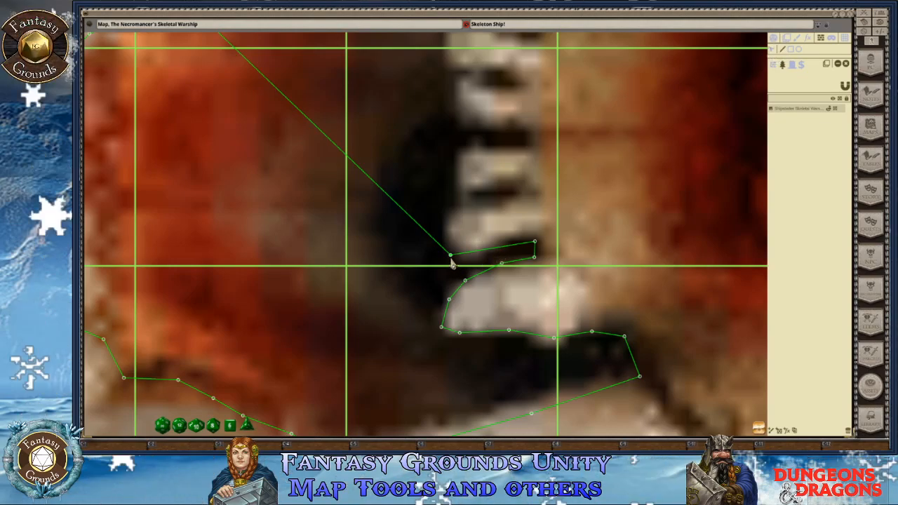
{"action": "left_click", "coordinate": [447, 236]}
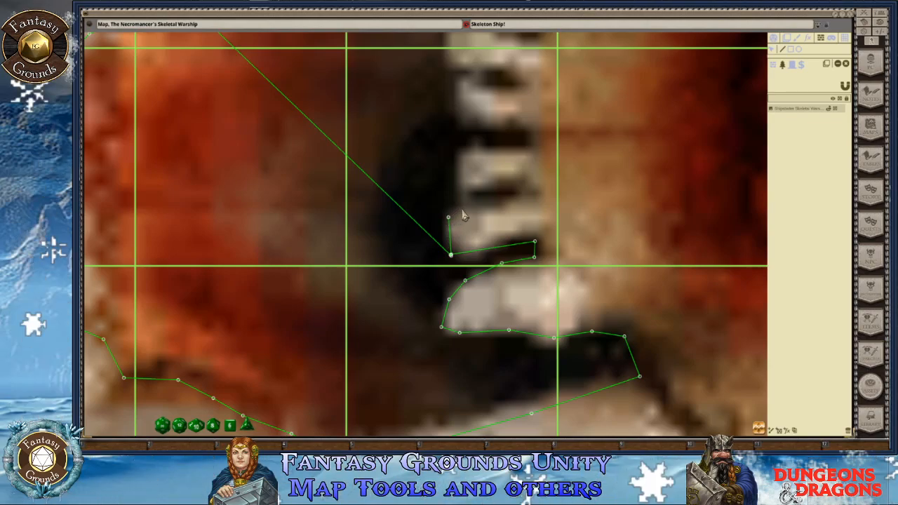
{"action": "scroll", "coordinate": [452, 254], "scroll_direction": "down", "scroll_amount": 3}
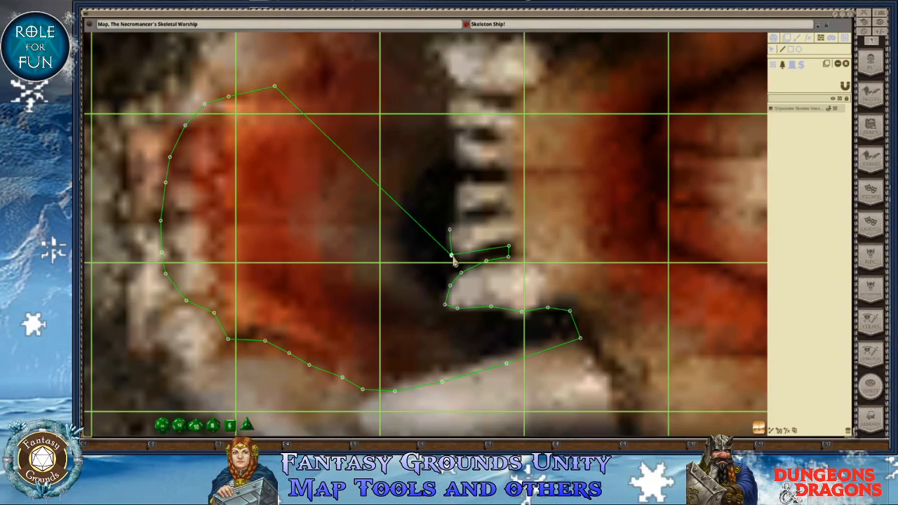
{"action": "scroll", "coordinate": [452, 261], "scroll_direction": "down", "scroll_amount": 2}
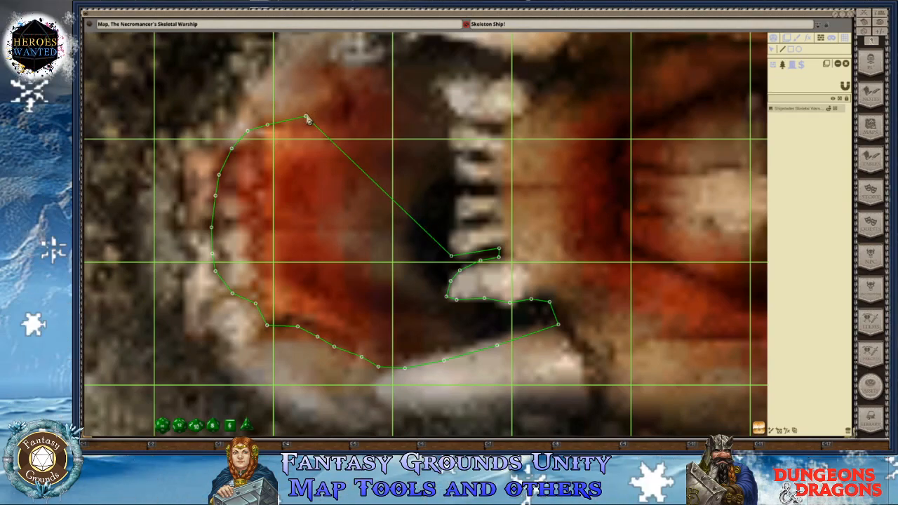
Draw another terrain occluder from the upper gum's end point across the mouth to just below the topmost back tooth
{"action": "left_click", "coordinate": [328, 110]}
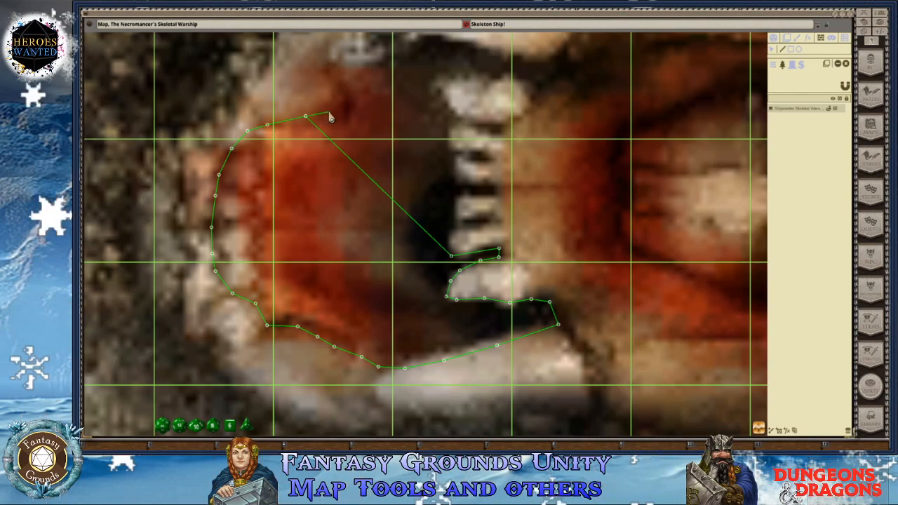
{"action": "left_click", "coordinate": [353, 109]}
{"action": "left_click", "coordinate": [383, 109]}
{"action": "left_click", "coordinate": [407, 111]}
{"action": "left_click", "coordinate": [433, 113]}
{"action": "left_click", "coordinate": [452, 115]}
Continue the terrain occluder down the tips of the upper back teeth and into the gap between the middle teeth
{"action": "left_click", "coordinate": [451, 133]}
{"action": "left_click", "coordinate": [451, 147]}
{"action": "left_click", "coordinate": [461, 152]}
{"action": "left_click", "coordinate": [456, 162]}
{"action": "left_click", "coordinate": [456, 176]}
{"action": "left_click", "coordinate": [462, 186]}
{"action": "left_click", "coordinate": [472, 188]}
{"action": "left_click", "coordinate": [478, 195]}
Extend the occluder down to the tip of the second-lowest back tooth and close it at the upper gum's end point
{"action": "left_click", "coordinate": [457, 205]}
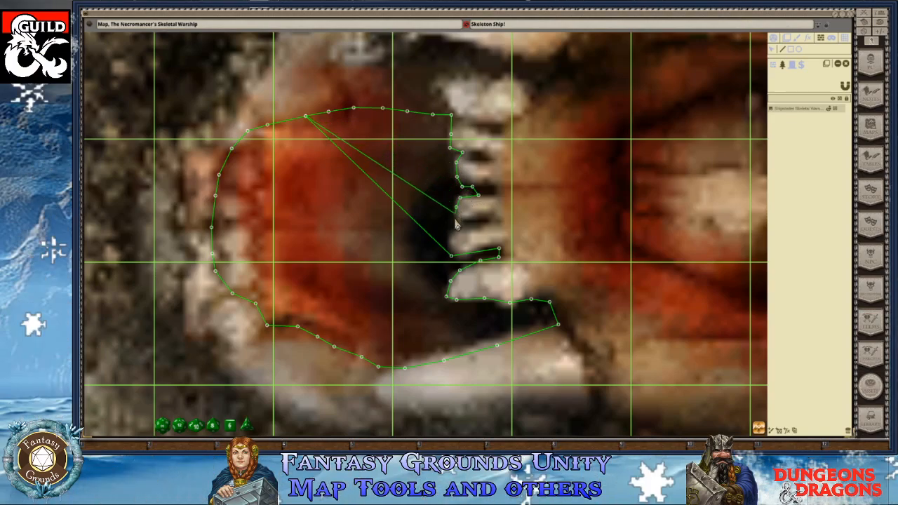
{"action": "left_click", "coordinate": [460, 228]}
{"action": "left_click", "coordinate": [449, 237]}
{"action": "left_click", "coordinate": [451, 256]}
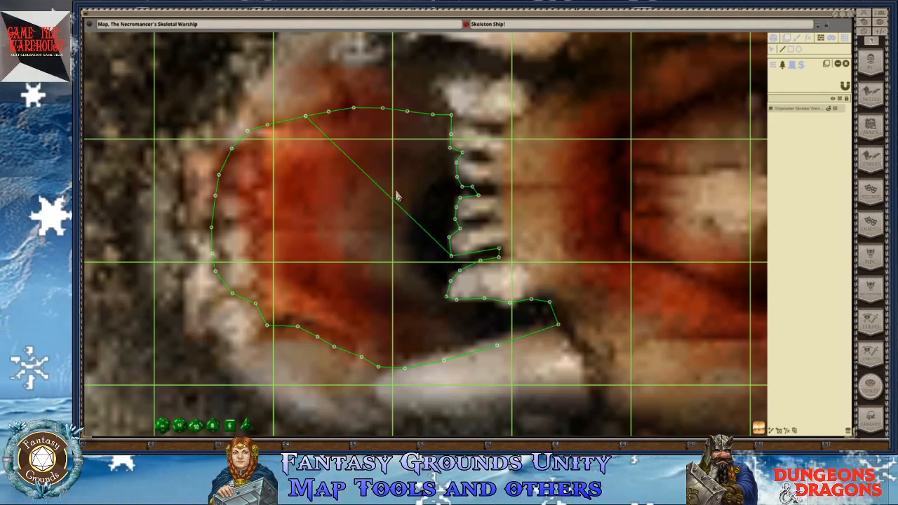
{"action": "left_click", "coordinate": [306, 116]}
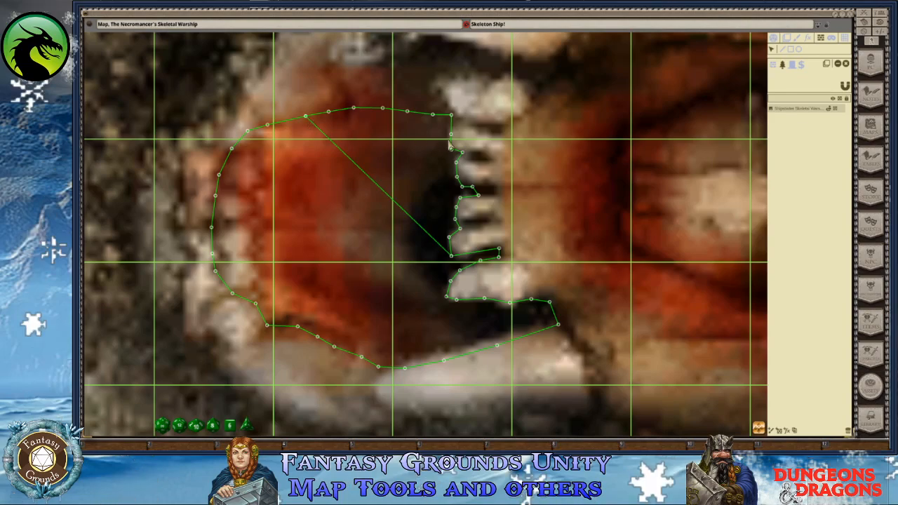
Delete the upper occluder's corner points at the gum end and tooth tip, and move the adjacent points into their places
{"action": "left_click", "coordinate": [454, 148]}
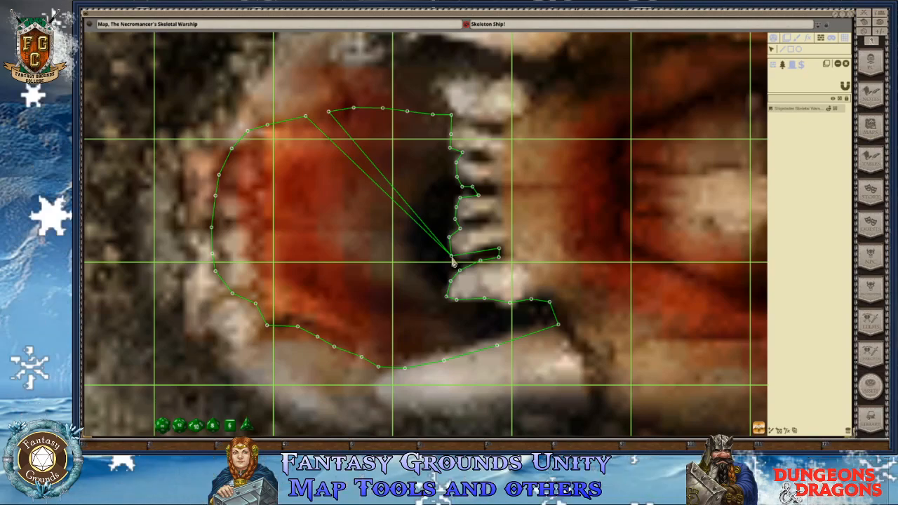
{"action": "key", "text": "ctrl+z"}
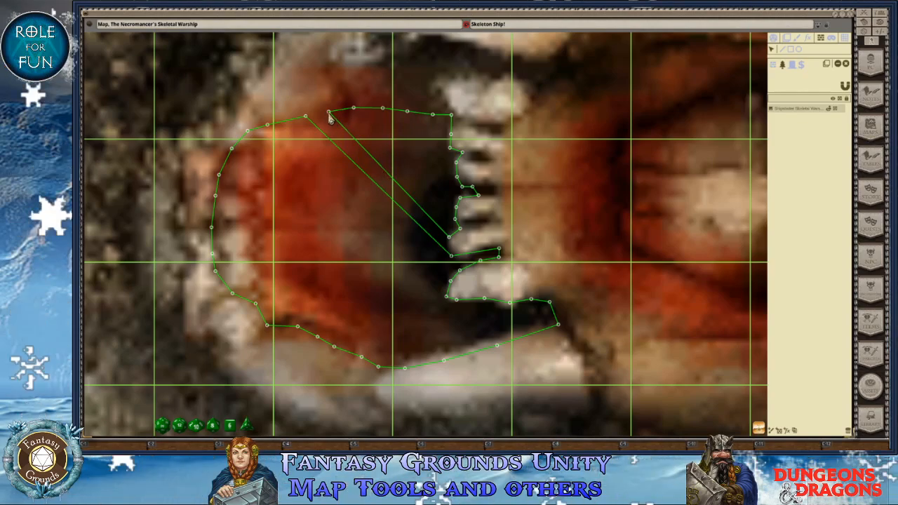
{"action": "left_click_drag", "start_coordinate": [328, 112], "coordinate": [306, 117]}
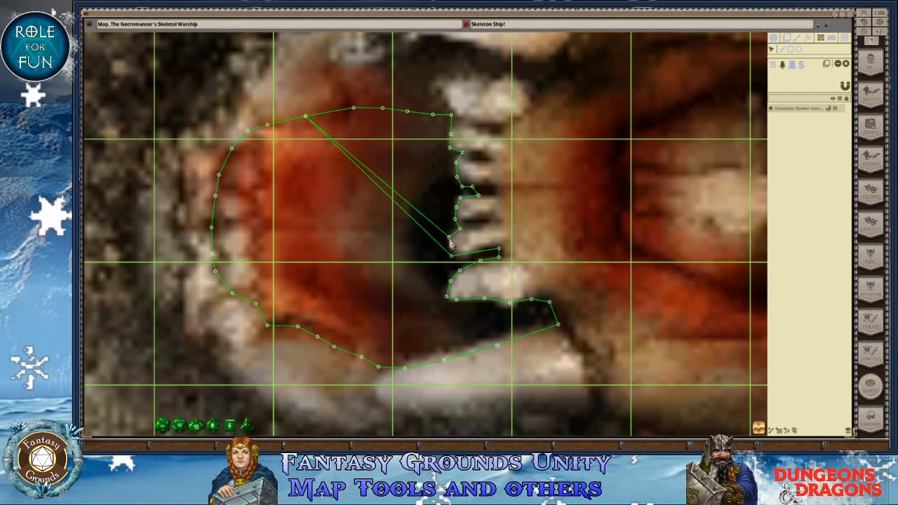
{"action": "left_click_drag", "start_coordinate": [450, 240], "coordinate": [452, 258]}
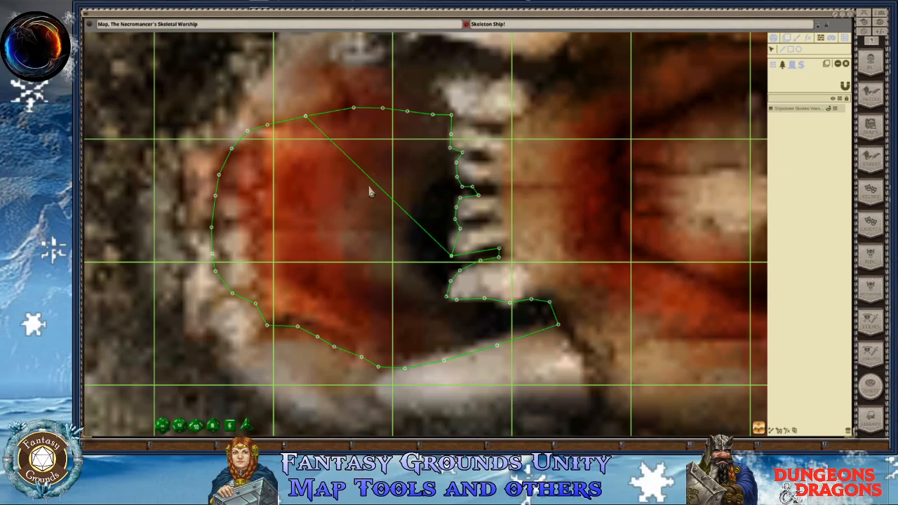
Remove the upper occluder's point at the second-lowest tooth's tip and move the neighbouring point from the gap above onto the tip
{"action": "scroll", "coordinate": [354, 193], "scroll_direction": "up", "scroll_amount": 1}
{"action": "scroll", "coordinate": [356, 185], "scroll_direction": "up", "scroll_amount": 1}
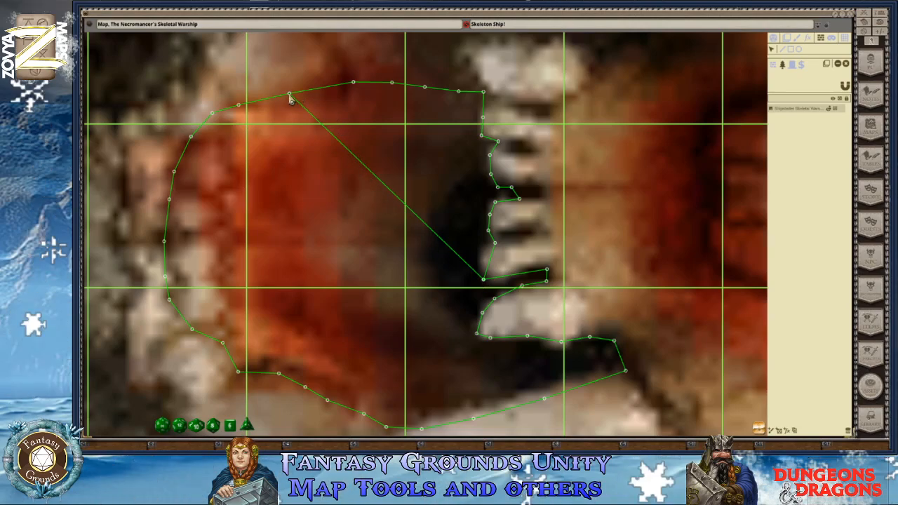
{"action": "left_click", "coordinate": [484, 281], "text": "ctrl"}
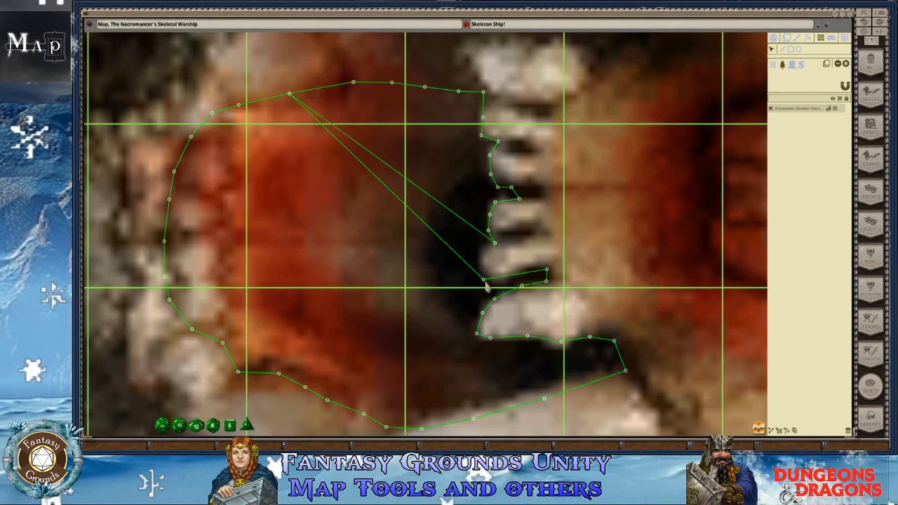
{"action": "left_click", "coordinate": [495, 245], "text": "ctrl"}
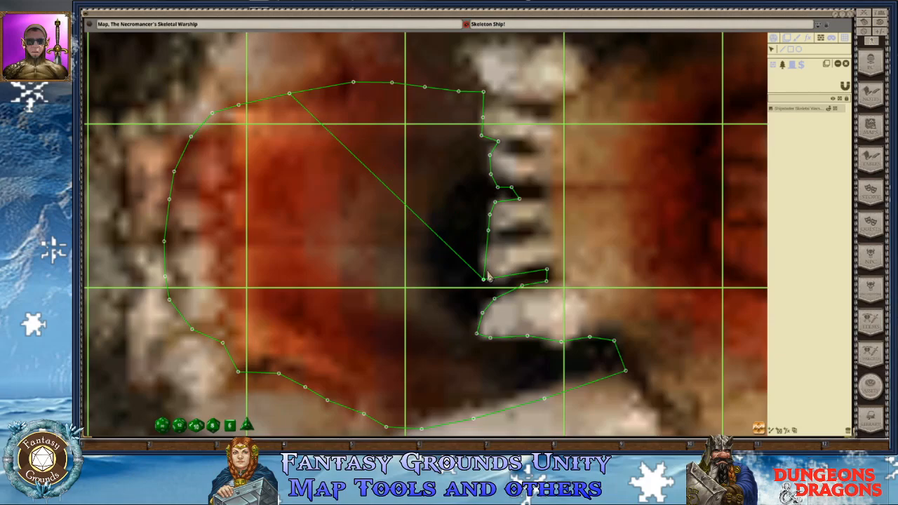
Examine the occluders around the lower skull's mouth, the toothed jaw and the masts across the ship
{"action": "scroll", "coordinate": [548, 233], "scroll_direction": "down", "scroll_amount": 5}
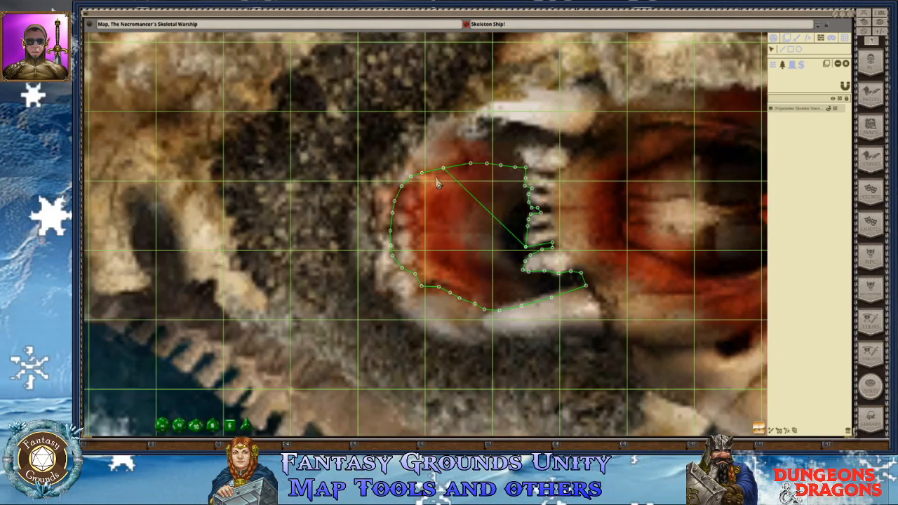
{"action": "scroll", "coordinate": [447, 181], "scroll_direction": "down", "scroll_amount": 6}
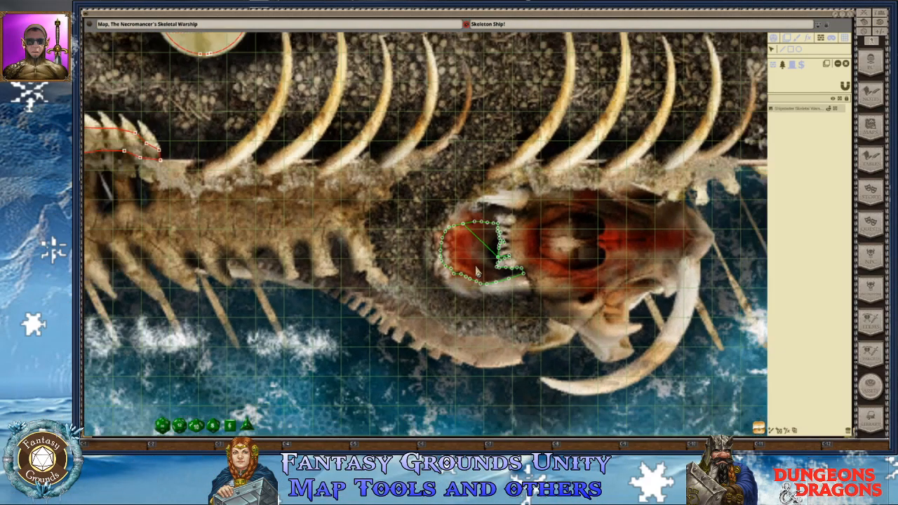
{"action": "scroll", "coordinate": [475, 269], "scroll_direction": "down", "scroll_amount": 3}
{"action": "scroll", "coordinate": [463, 232], "scroll_direction": "up", "scroll_amount": 3}
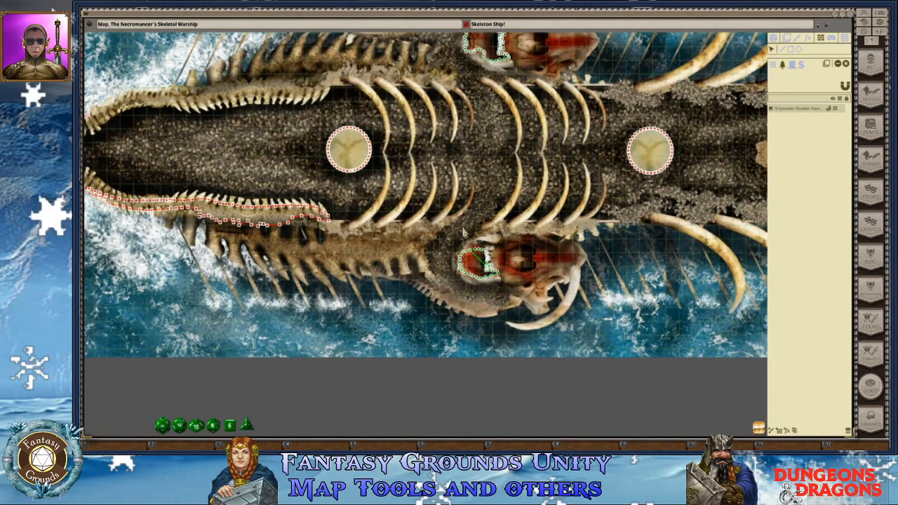
{"action": "scroll", "coordinate": [463, 232], "scroll_direction": "up", "scroll_amount": 1}
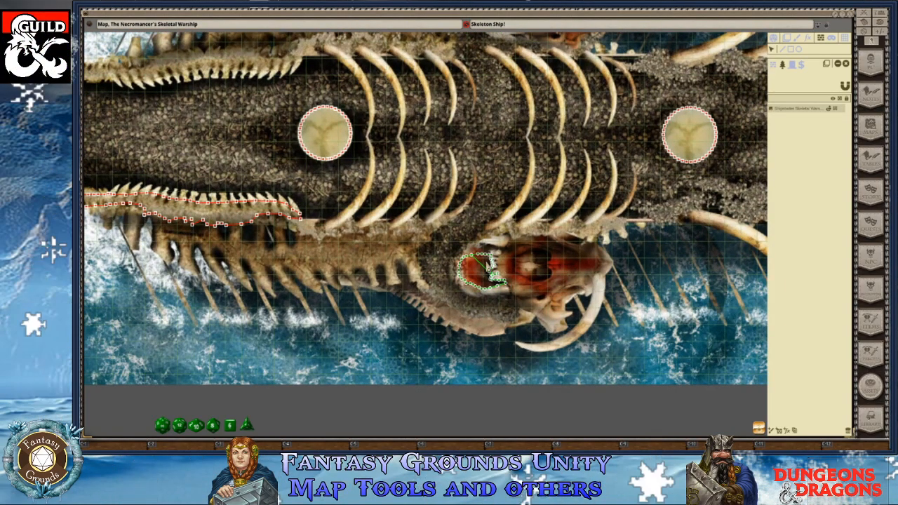
{"action": "scroll", "coordinate": [464, 214], "scroll_direction": "up", "scroll_amount": 5}
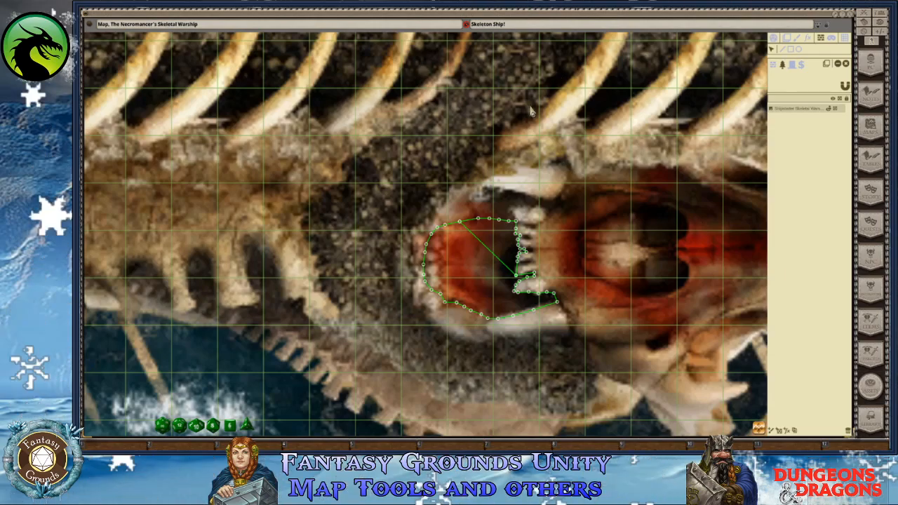
{"action": "scroll", "coordinate": [558, 188], "scroll_direction": "down", "scroll_amount": 4}
{"action": "scroll", "coordinate": [528, 197], "scroll_direction": "down", "scroll_amount": 2}
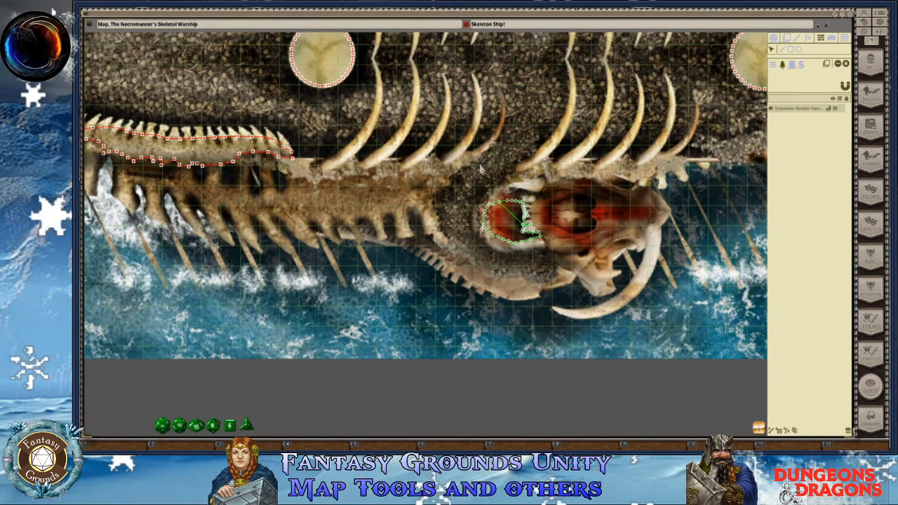
{"action": "scroll", "coordinate": [463, 176], "scroll_direction": "down", "scroll_amount": 3}
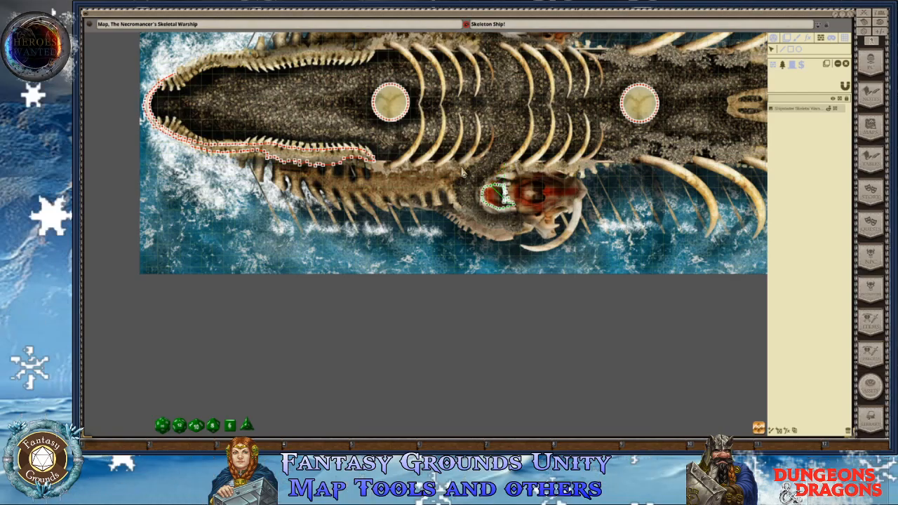
{"action": "scroll", "coordinate": [477, 171], "scroll_direction": "up", "scroll_amount": 1}
{"action": "scroll", "coordinate": [477, 171], "scroll_direction": "up", "scroll_amount": 1}
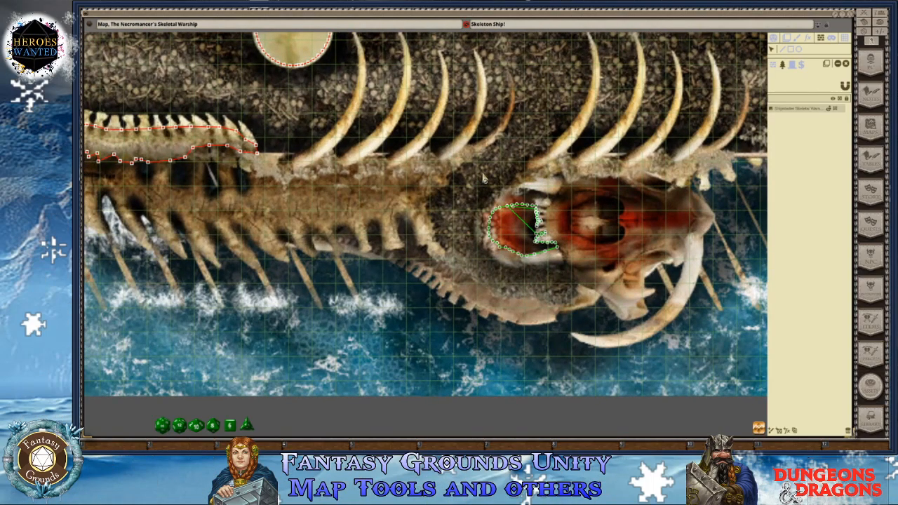
{"action": "scroll", "coordinate": [492, 203], "scroll_direction": "up", "scroll_amount": 2}
{"action": "scroll", "coordinate": [503, 223], "scroll_direction": "up", "scroll_amount": 4}
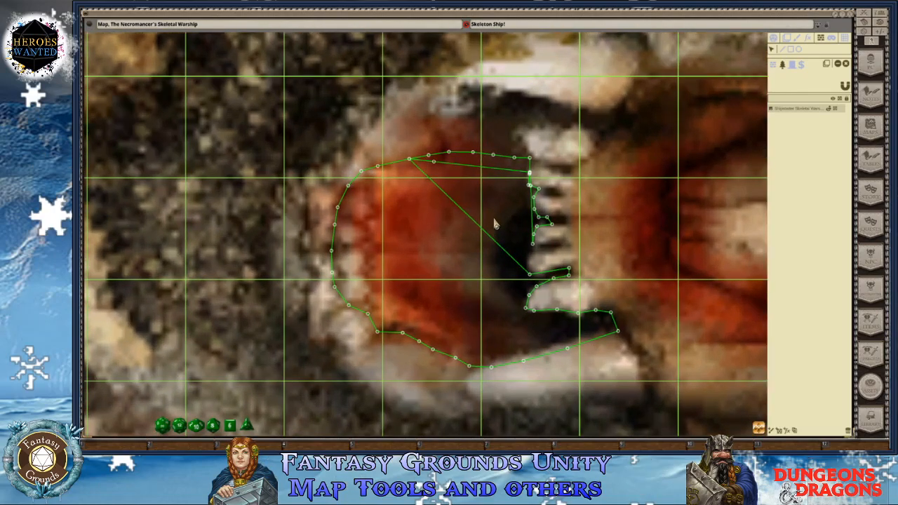
Undo the stray point edits on the occluder around the upper part of the lower skull's mouth
{"action": "key", "text": "ctrl+z"}
{"action": "key", "text": "ctrl+z"}
{"action": "key", "text": "ctrl+z"}
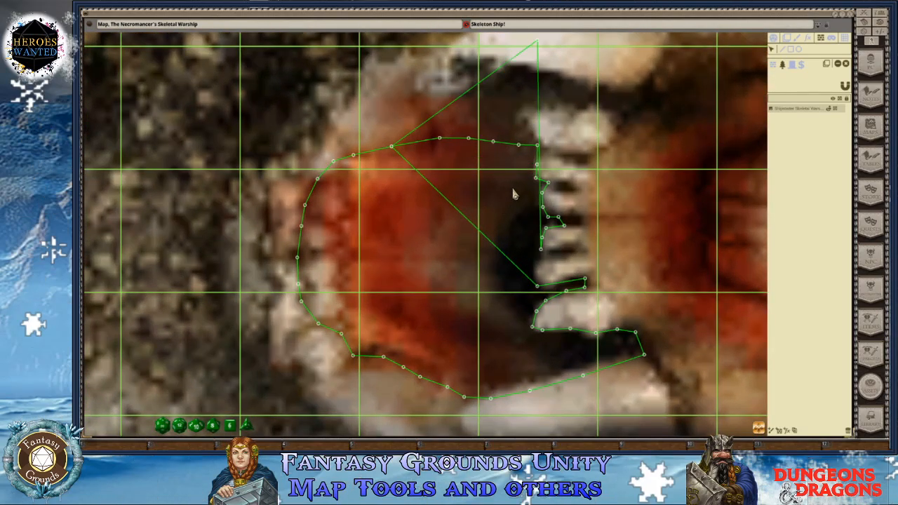
{"action": "key", "text": "ctrl+z"}
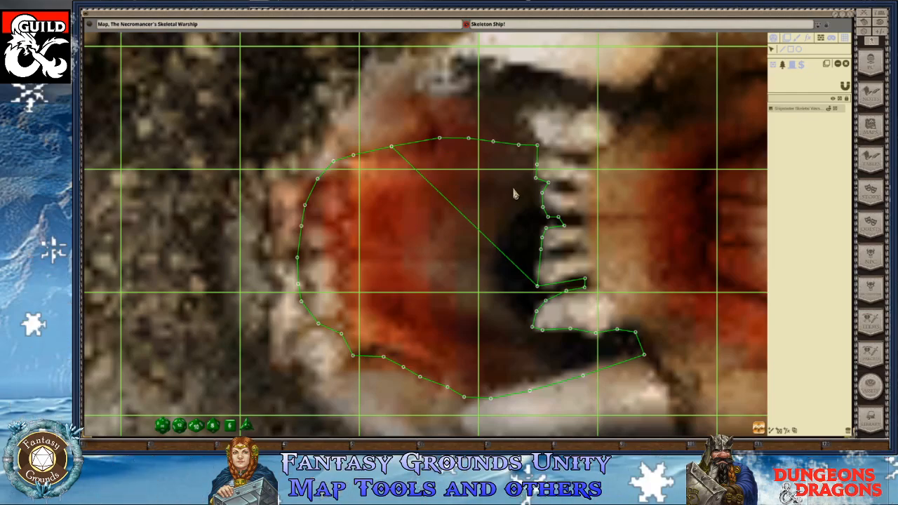
Switch the map to play mode, bring the whole ship into view and move the map window clear of the sidebar buttons
{"action": "scroll", "coordinate": [516, 193], "scroll_direction": "down", "scroll_amount": 4}
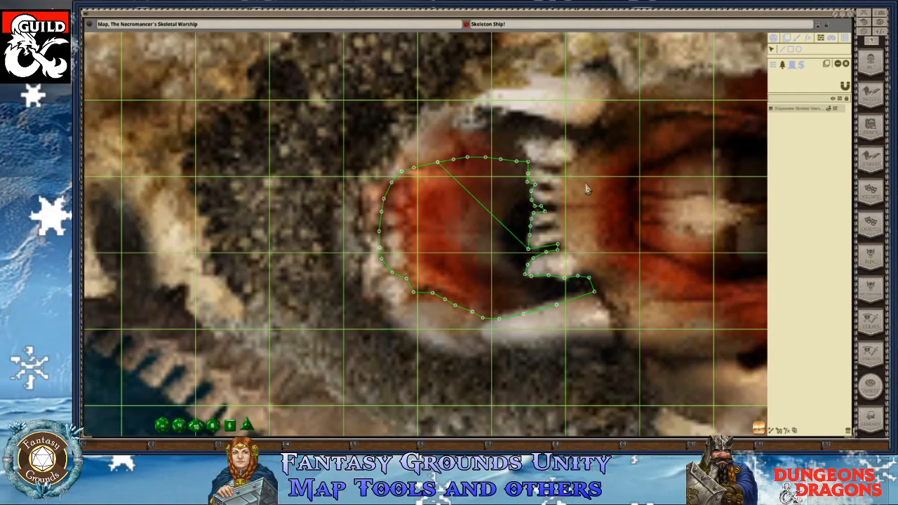
{"action": "scroll", "coordinate": [554, 203], "scroll_direction": "down", "scroll_amount": 3}
{"action": "scroll", "coordinate": [554, 202], "scroll_direction": "down", "scroll_amount": 5}
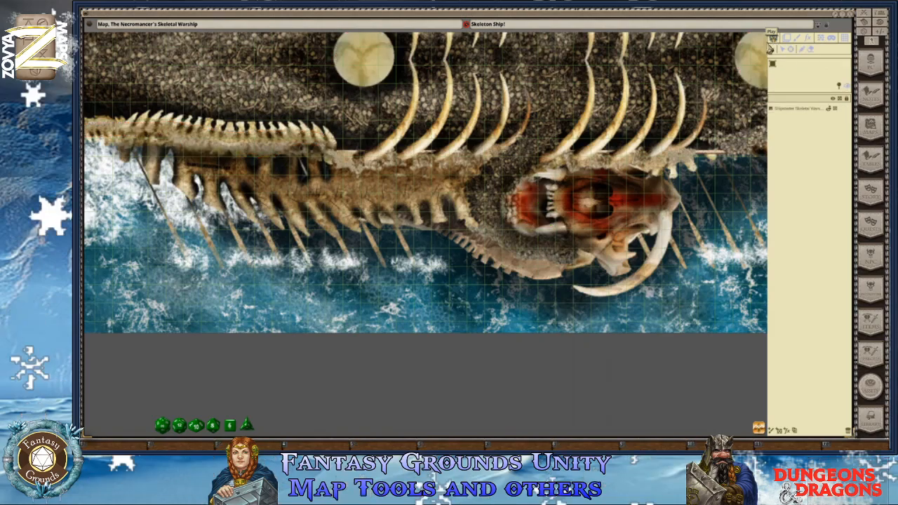
{"action": "left_click", "coordinate": [773, 39]}
{"action": "scroll", "coordinate": [351, 135], "scroll_direction": "down", "scroll_amount": 5}
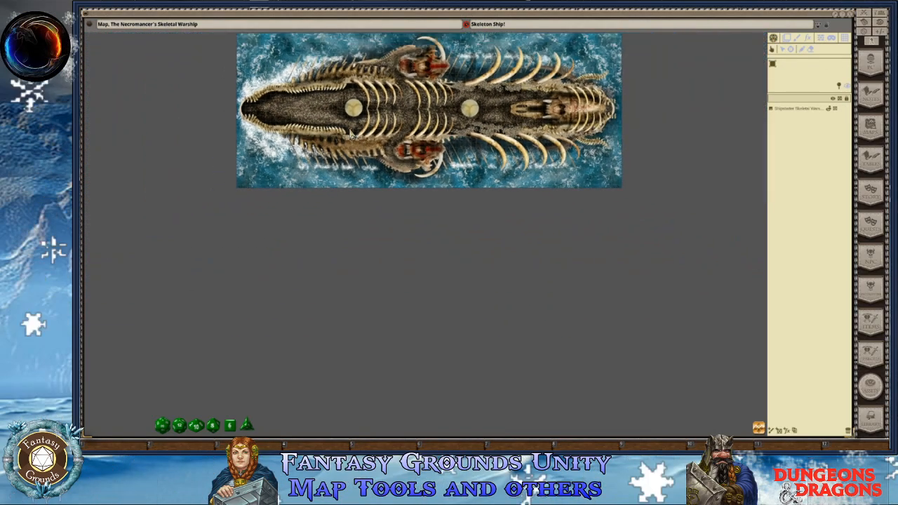
{"action": "left_click_drag", "start_coordinate": [489, 27], "coordinate": [561, 160]}
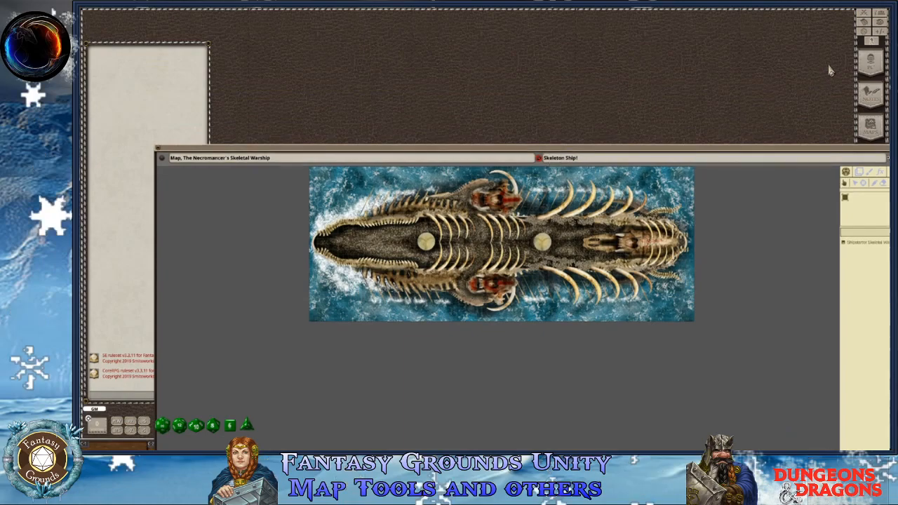
{"action": "left_click", "coordinate": [882, 22]}
{"action": "left_click_drag", "start_coordinate": [488, 162], "coordinate": [228, 43]}
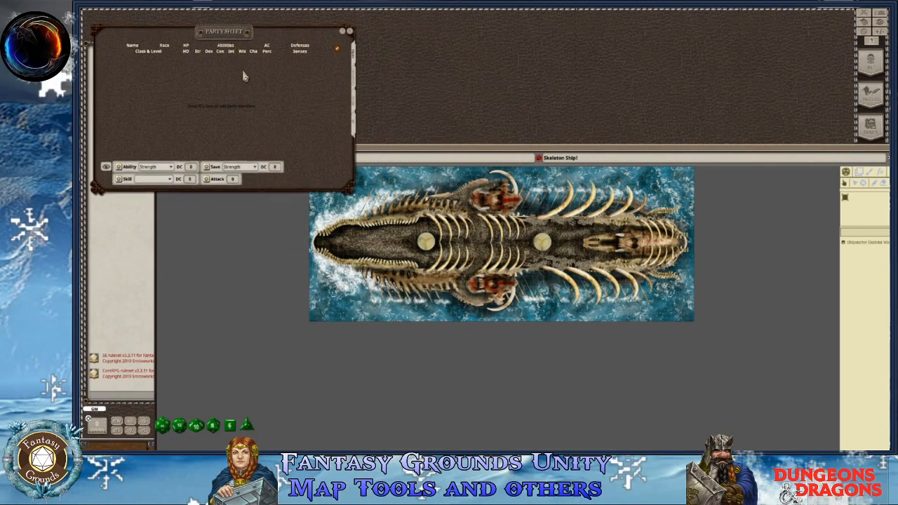
{"action": "left_click", "coordinate": [348, 31]}
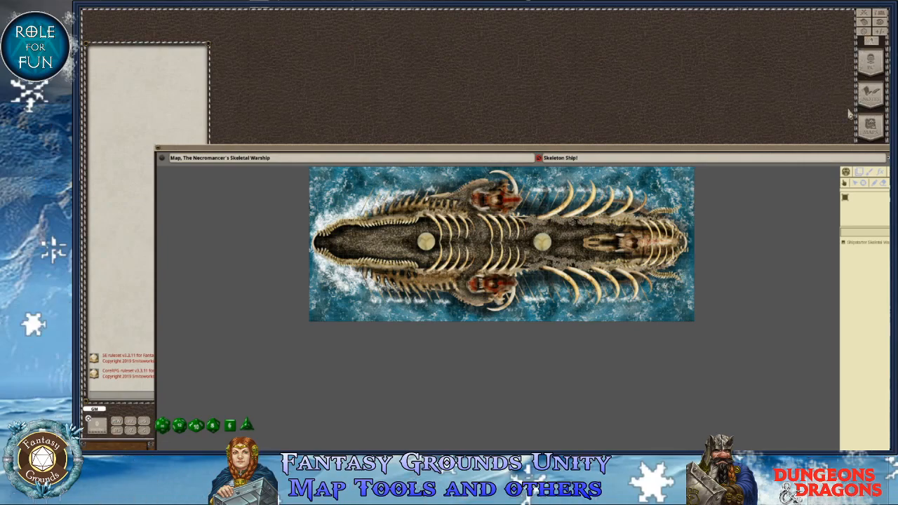
Narrow the map window to uncover the chat and sidebar, and open the character import list
{"action": "left_click_drag", "start_coordinate": [808, 157], "coordinate": [747, 134]}
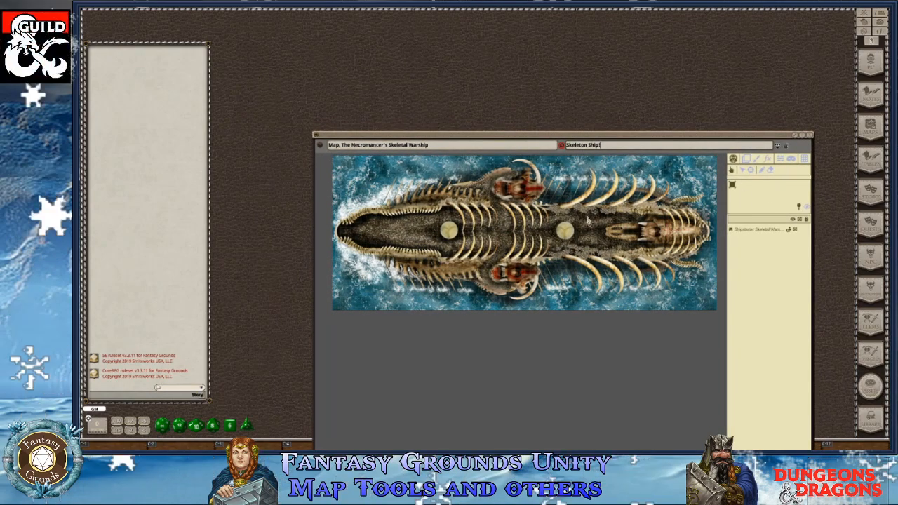
{"action": "left_click", "coordinate": [872, 71]}
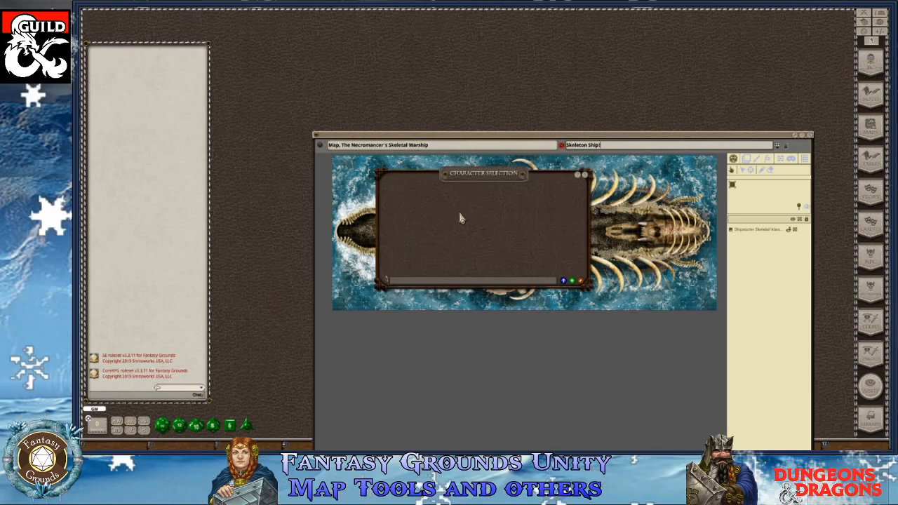
{"action": "left_click_drag", "start_coordinate": [475, 187], "coordinate": [260, 72]}
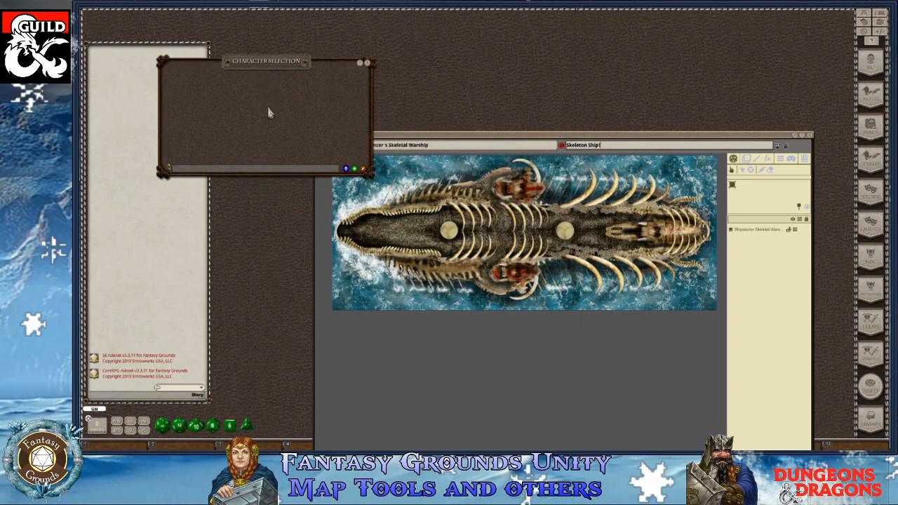
{"action": "left_click", "coordinate": [345, 172]}
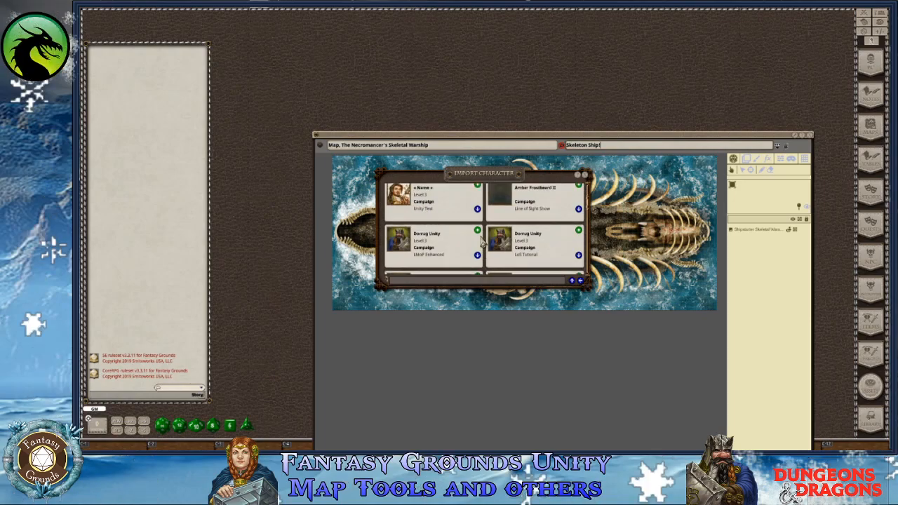
Import the level 3 character from the LoS Tutorial campaign, dismiss the console and return to the character selection
{"action": "scroll", "coordinate": [481, 241], "scroll_direction": "down", "scroll_amount": 2}
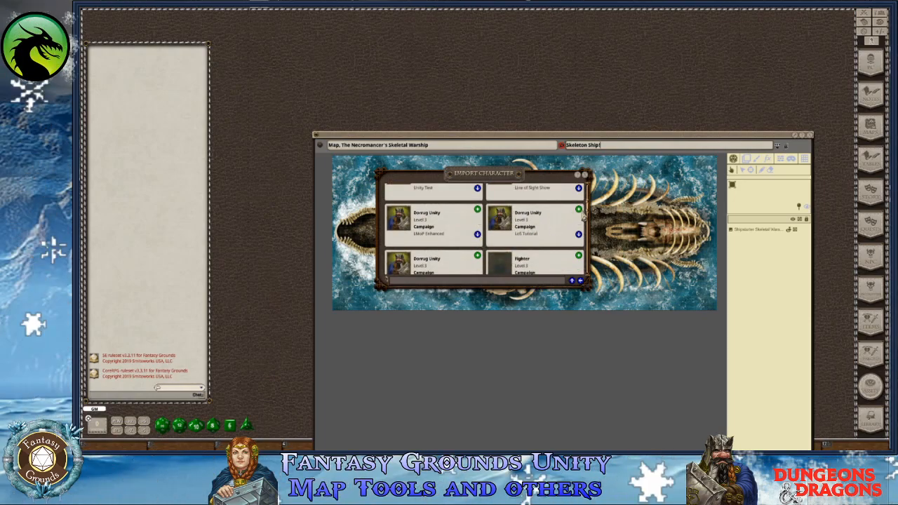
{"action": "left_click", "coordinate": [582, 214]}
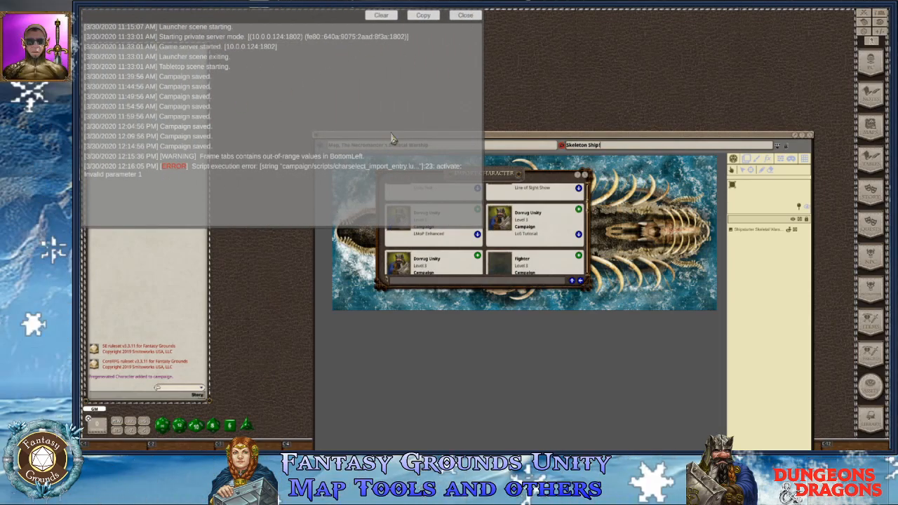
{"action": "left_click", "coordinate": [463, 15]}
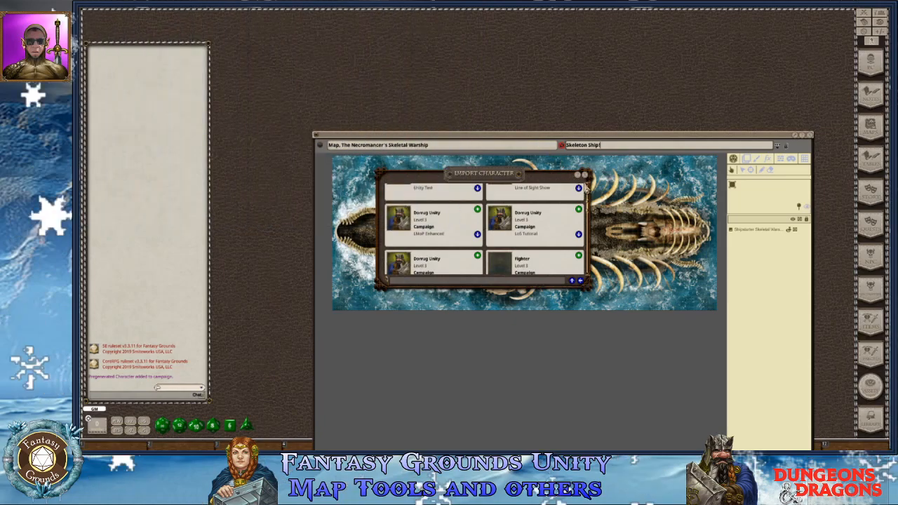
{"action": "left_click", "coordinate": [581, 282]}
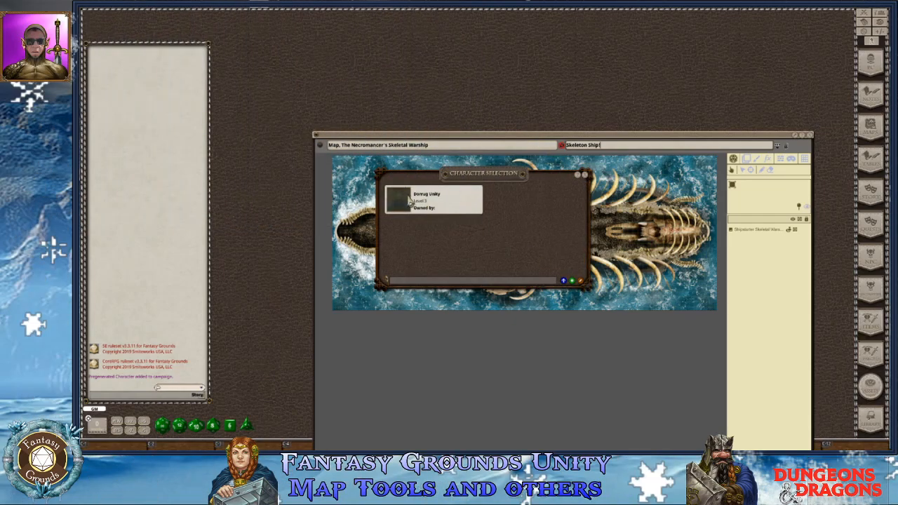
Add the imported level 3 character to the combat tracker and close the character selection
{"action": "left_click", "coordinate": [865, 12]}
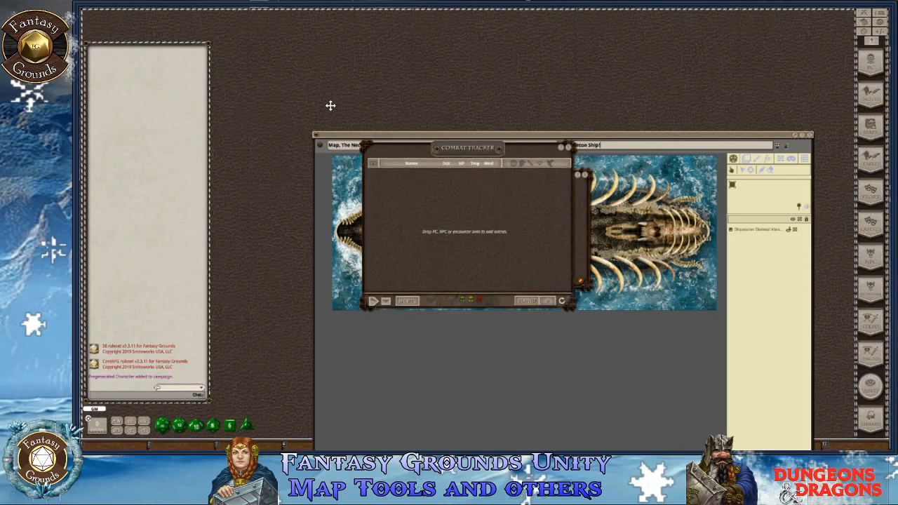
{"action": "left_click_drag", "start_coordinate": [398, 199], "coordinate": [141, 74]}
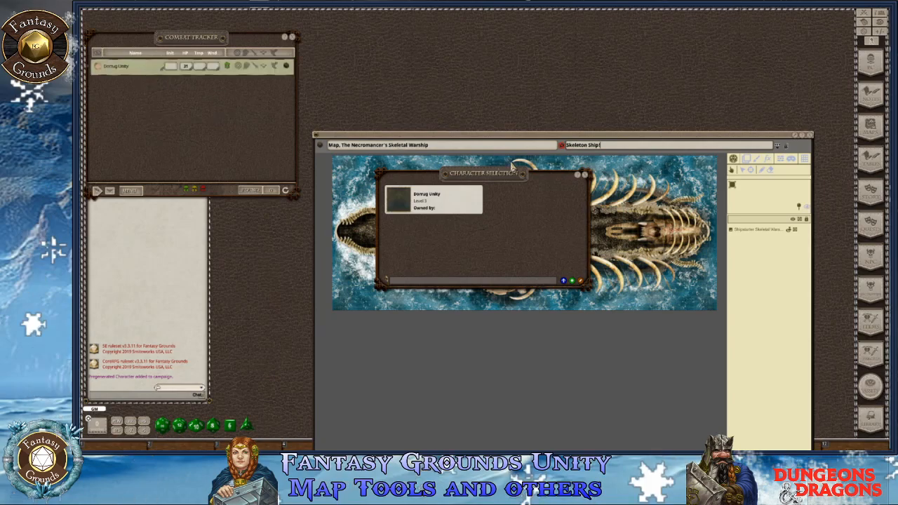
{"action": "left_click", "coordinate": [586, 176]}
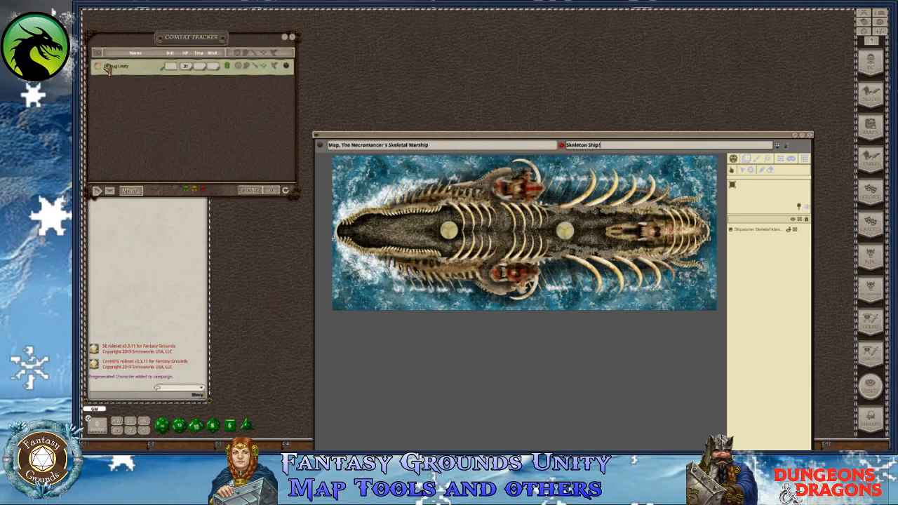
Assign the Dwarf_male.jpg portrait from the SmiteWorks folder to the character and close the character sheet
{"action": "left_click", "coordinate": [285, 67]}
{"action": "left_click", "coordinate": [411, 149]}
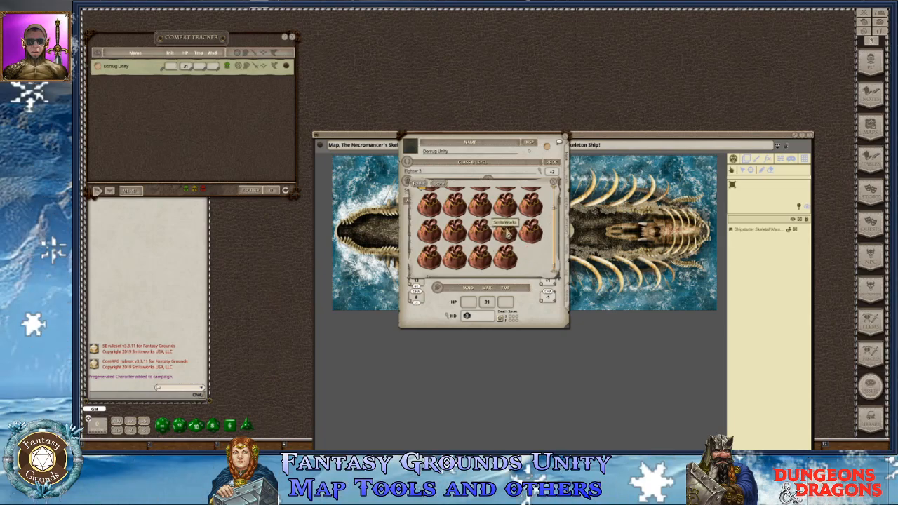
{"action": "left_click", "coordinate": [507, 235]}
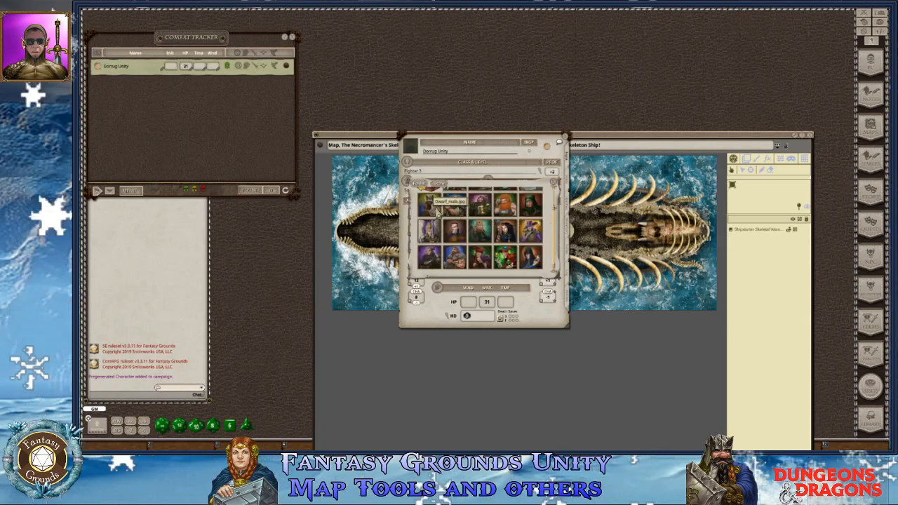
{"action": "left_click", "coordinate": [432, 212]}
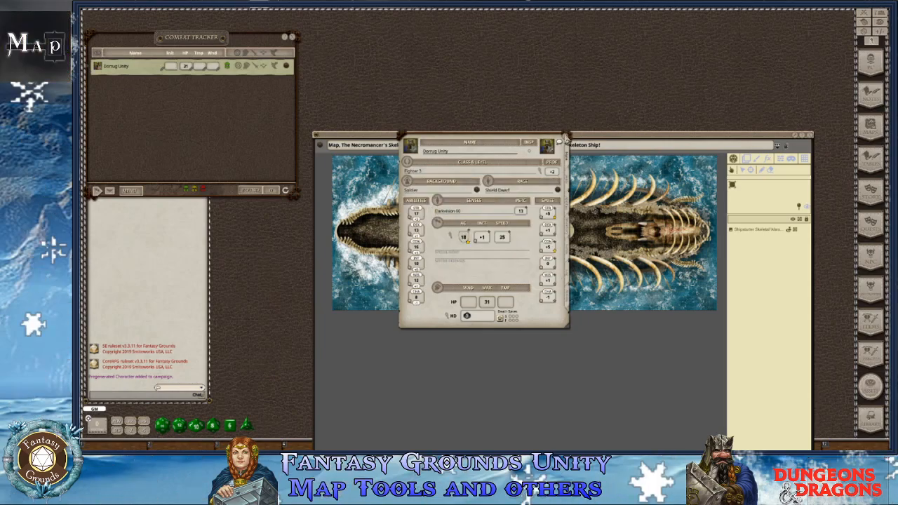
{"action": "left_click", "coordinate": [565, 137]}
Enable line of sight on the ship map and place the character's token on the deck inside the jaw
{"action": "scroll", "coordinate": [448, 220], "scroll_direction": "up", "scroll_amount": 5}
{"action": "scroll", "coordinate": [451, 230], "scroll_direction": "down", "scroll_amount": 3}
{"action": "scroll", "coordinate": [346, 205], "scroll_direction": "up", "scroll_amount": 1}
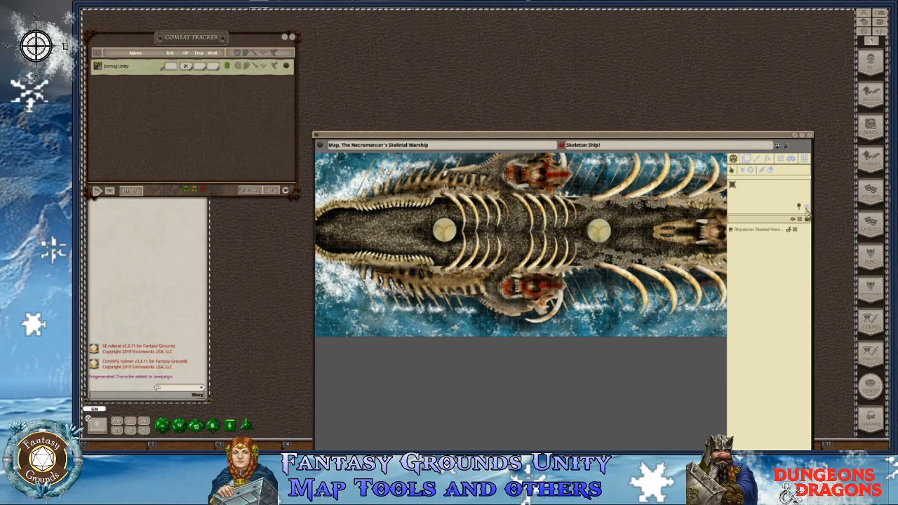
{"action": "left_click", "coordinate": [807, 214]}
{"action": "scroll", "coordinate": [377, 223], "scroll_direction": "up", "scroll_amount": 2}
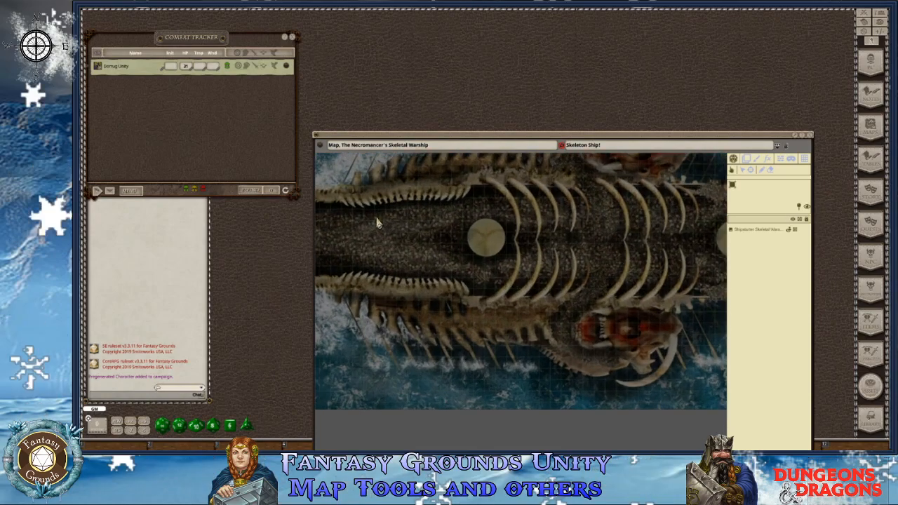
{"action": "scroll", "coordinate": [376, 223], "scroll_direction": "down", "scroll_amount": 2}
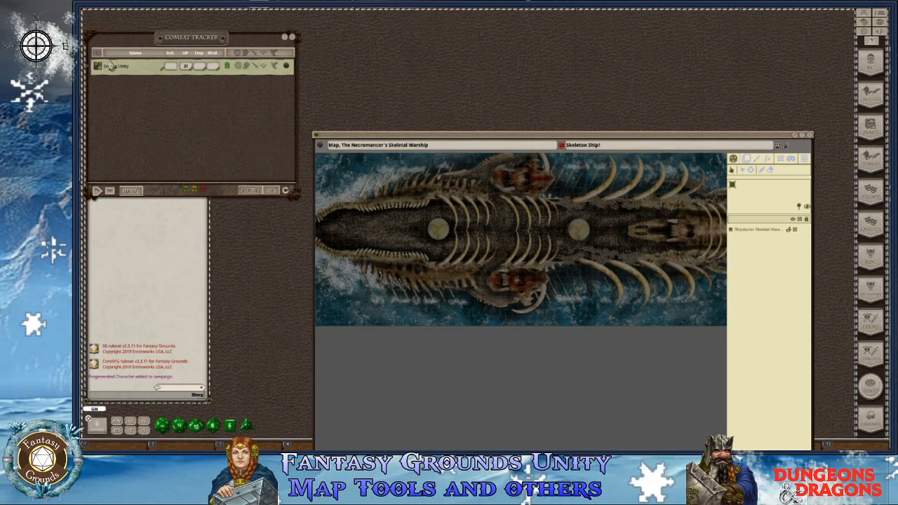
{"action": "left_click_drag", "start_coordinate": [99, 66], "coordinate": [397, 225]}
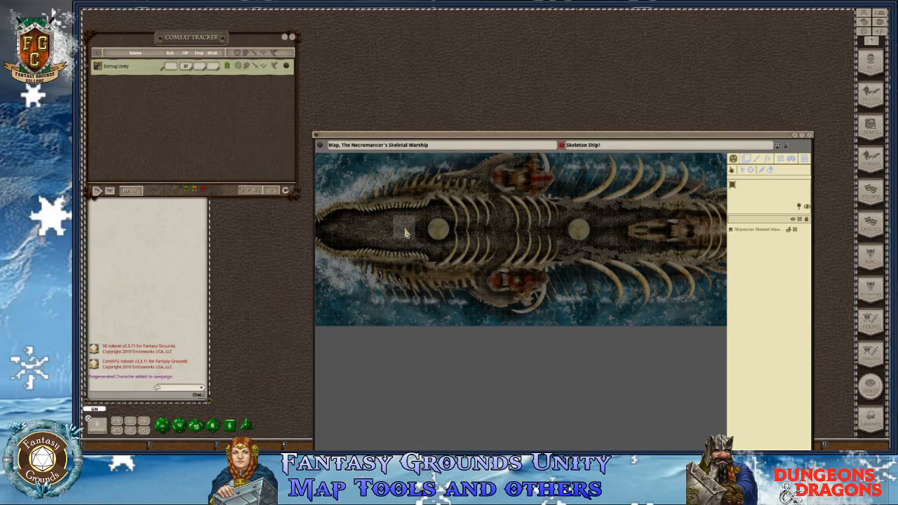
Check the token's line of sight inside the jaw and move the token beside the lower dragon skull's mouth
{"action": "scroll", "coordinate": [405, 233], "scroll_direction": "up", "scroll_amount": 1}
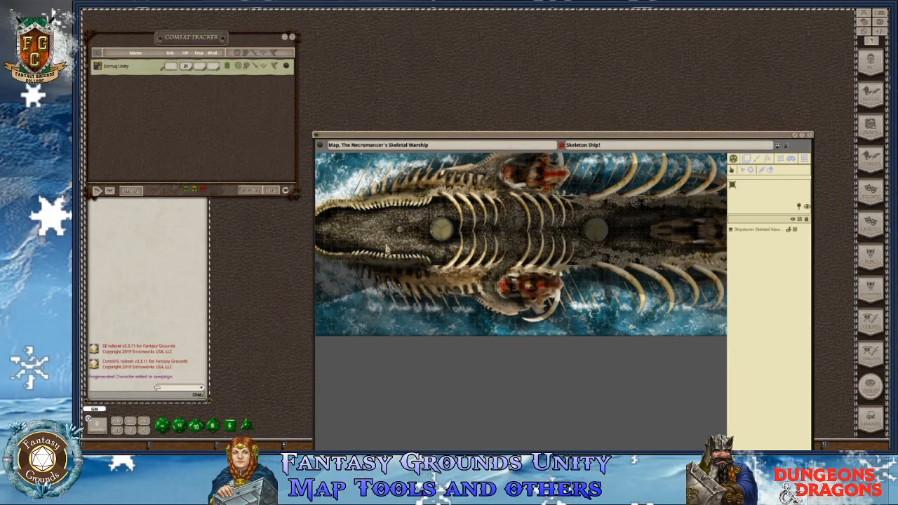
{"action": "scroll", "coordinate": [386, 247], "scroll_direction": "up", "scroll_amount": 2}
{"action": "scroll", "coordinate": [386, 247], "scroll_direction": "up", "scroll_amount": 3}
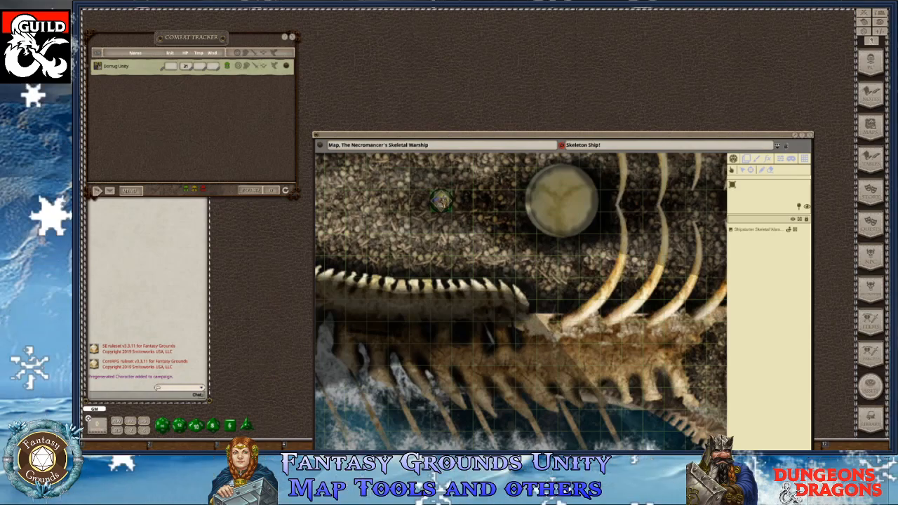
{"action": "scroll", "coordinate": [538, 262], "scroll_direction": "down", "scroll_amount": 2}
{"action": "scroll", "coordinate": [538, 261], "scroll_direction": "down", "scroll_amount": 2}
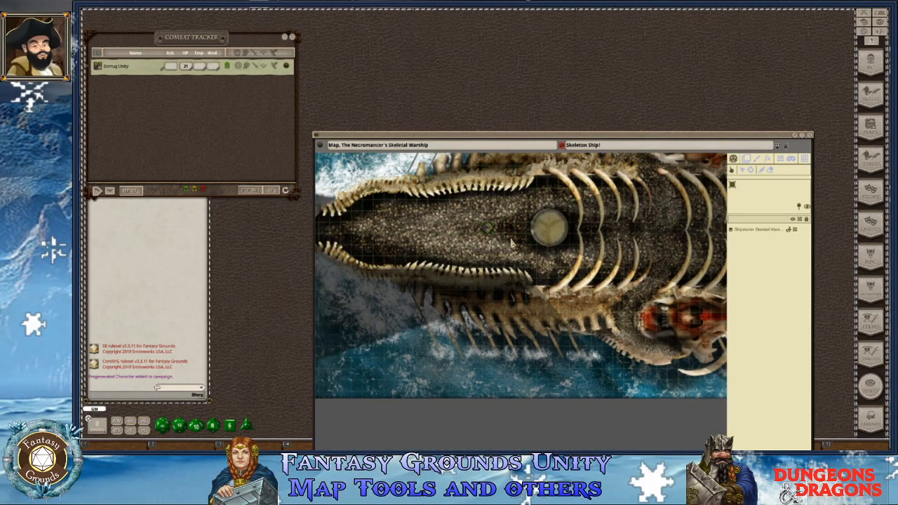
{"action": "scroll", "coordinate": [458, 249], "scroll_direction": "up", "scroll_amount": 3}
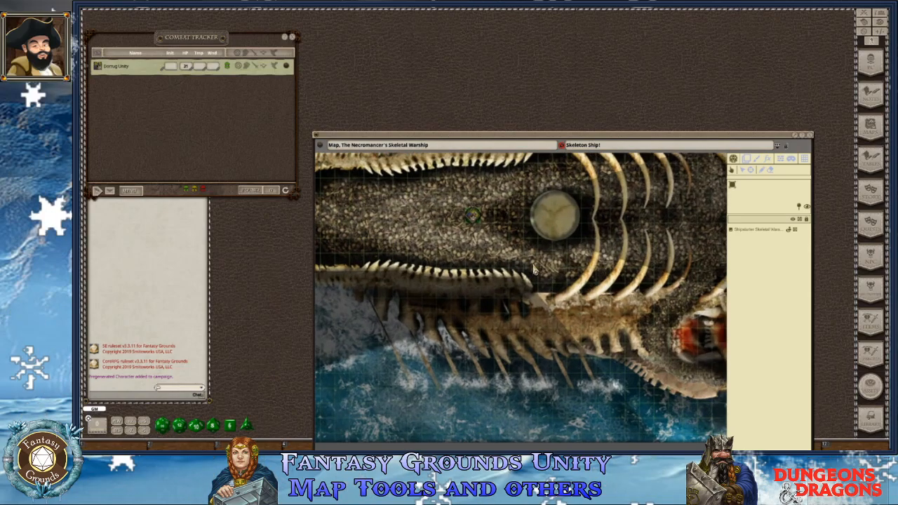
{"action": "left_click_drag", "start_coordinate": [457, 205], "coordinate": [706, 368]}
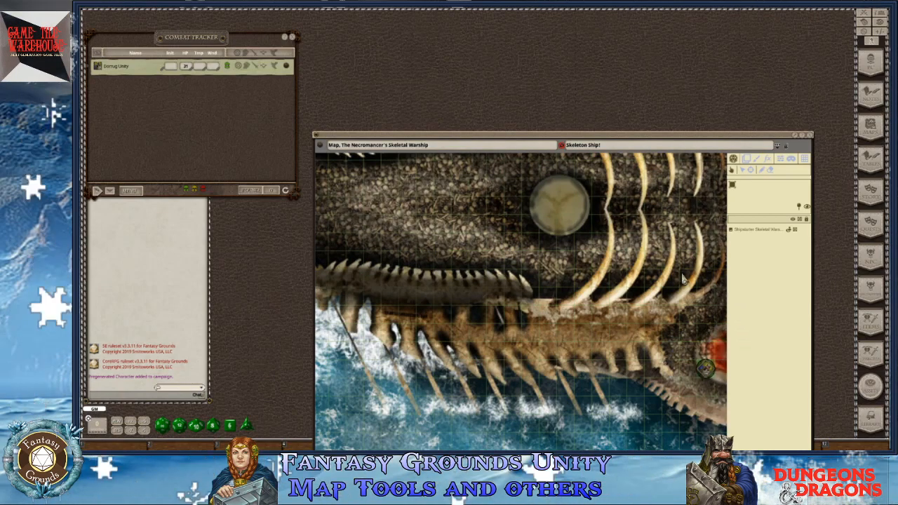
Lock the map against editing and expand it to fill the desktop with the combat tracker closed
{"action": "left_click", "coordinate": [748, 163]}
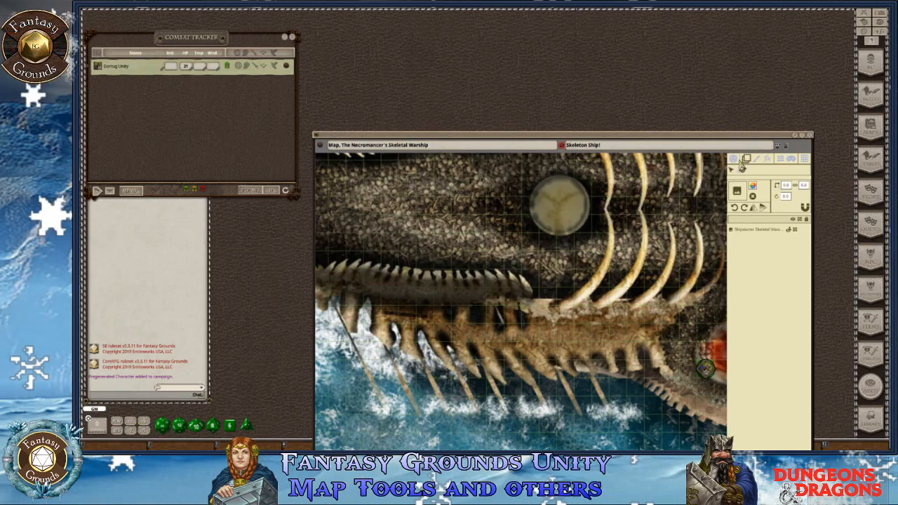
{"action": "left_click", "coordinate": [788, 154]}
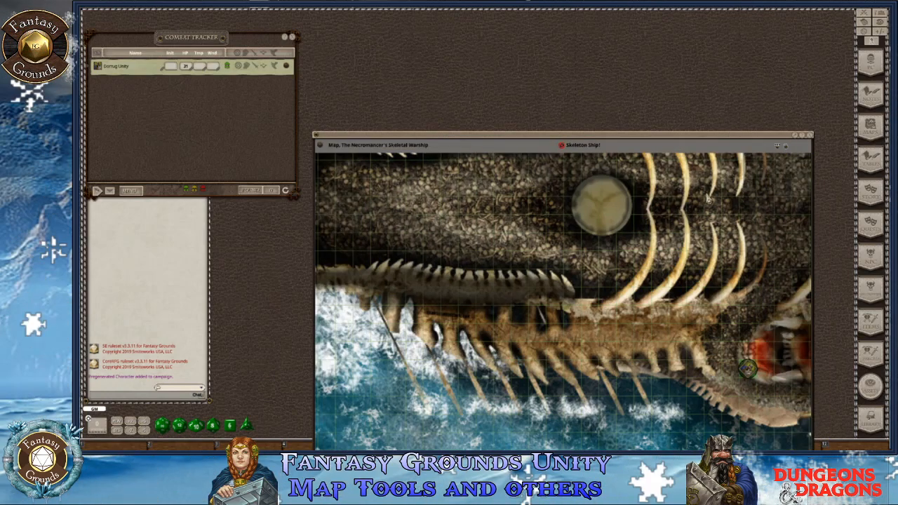
{"action": "scroll", "coordinate": [748, 389], "scroll_direction": "down", "scroll_amount": 5}
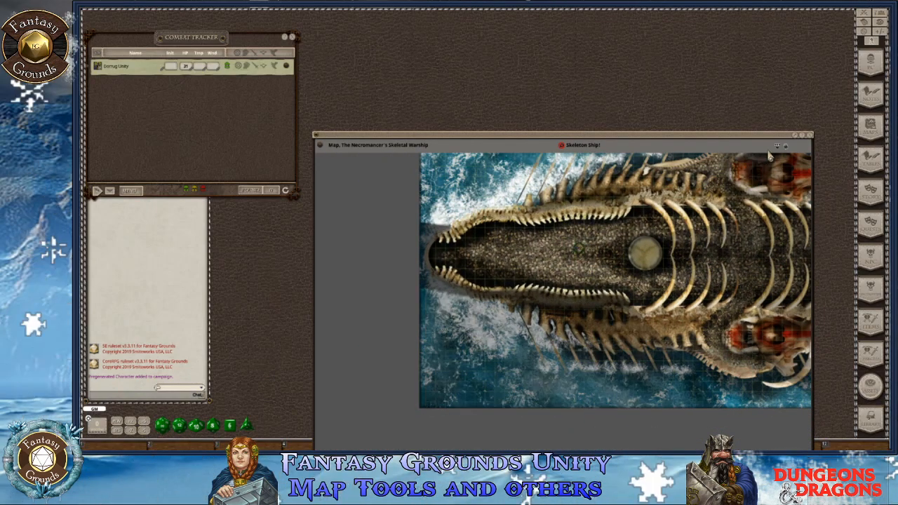
{"action": "left_click", "coordinate": [796, 137]}
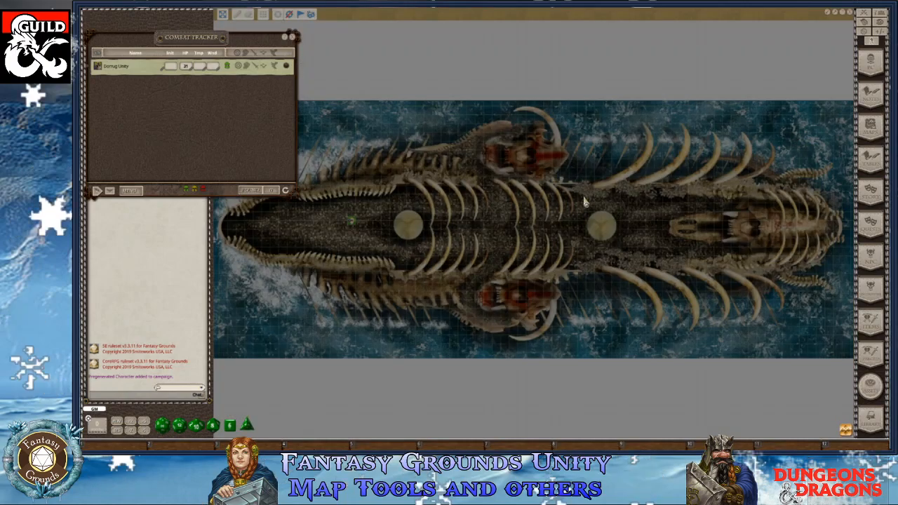
{"action": "left_click", "coordinate": [293, 37]}
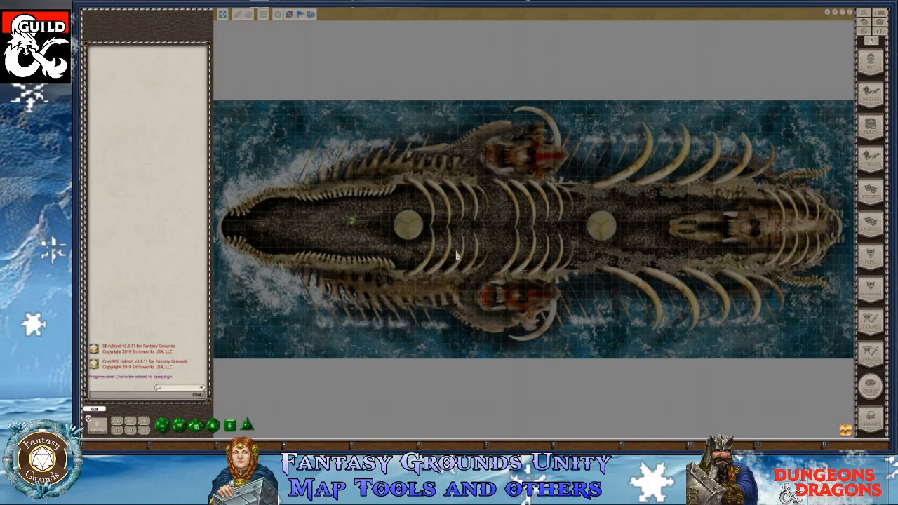
Examine what the token beside the lower dragon skull can see along the jaw, the ribs and the rest of the ship
{"action": "scroll", "coordinate": [347, 223], "scroll_direction": "up", "scroll_amount": 1}
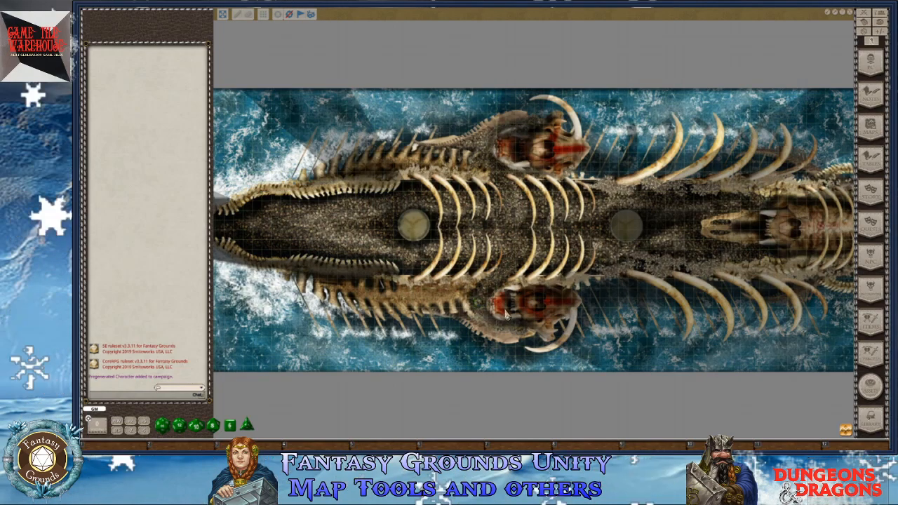
{"action": "scroll", "coordinate": [505, 312], "scroll_direction": "up", "scroll_amount": 5}
{"action": "scroll", "coordinate": [503, 307], "scroll_direction": "up", "scroll_amount": 1}
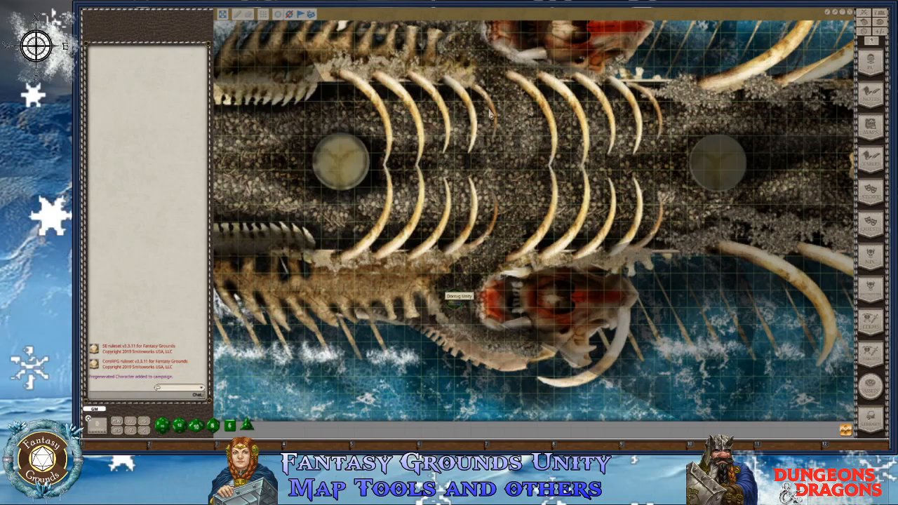
{"action": "scroll", "coordinate": [505, 56], "scroll_direction": "down", "scroll_amount": 3}
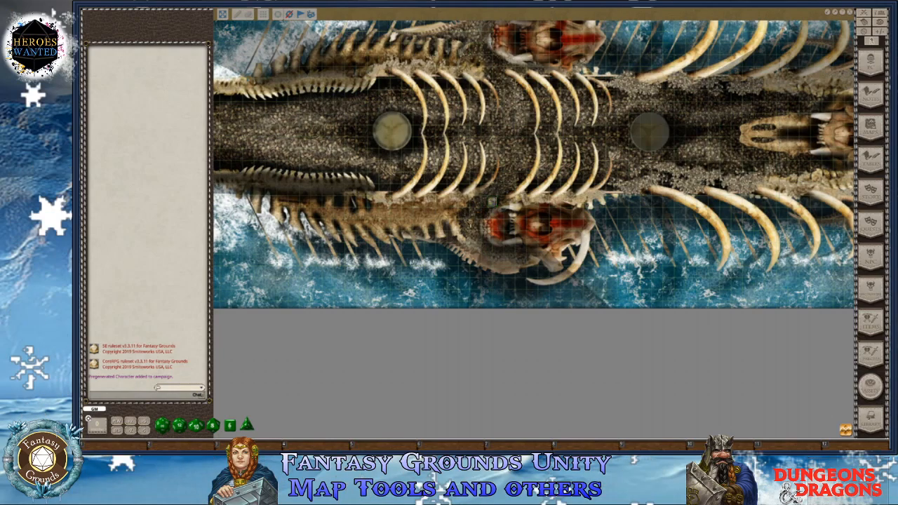
{"action": "scroll", "coordinate": [531, 162], "scroll_direction": "down", "scroll_amount": 2}
{"action": "scroll", "coordinate": [531, 163], "scroll_direction": "down", "scroll_amount": 2}
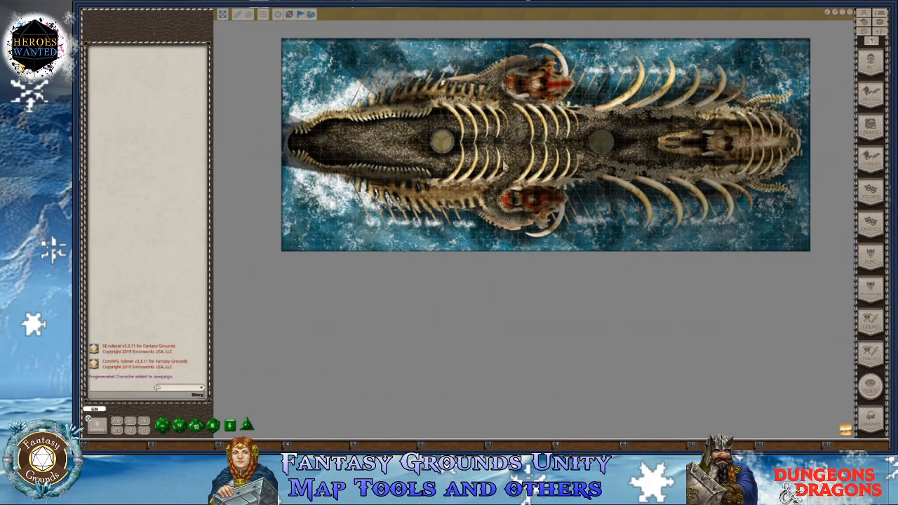
{"action": "scroll", "coordinate": [416, 127], "scroll_direction": "up", "scroll_amount": 4}
{"action": "scroll", "coordinate": [416, 127], "scroll_direction": "up", "scroll_amount": 1}
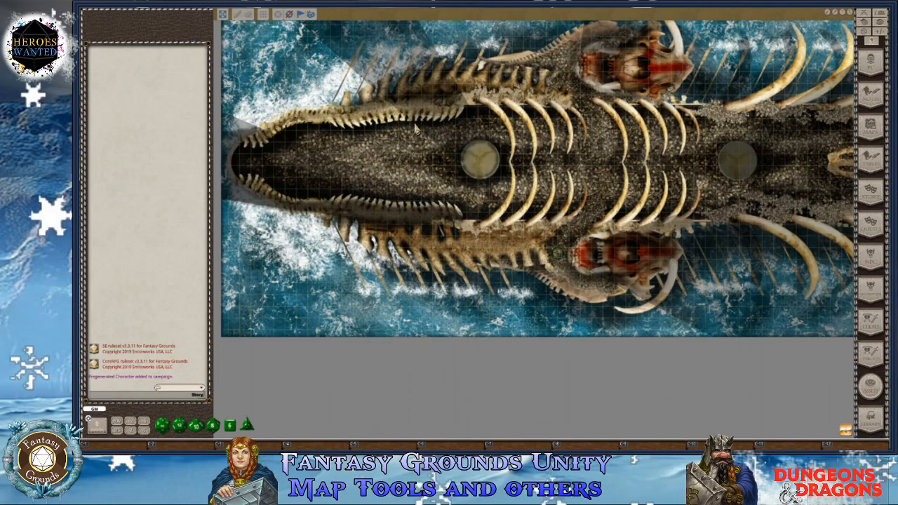
{"action": "scroll", "coordinate": [707, 169], "scroll_direction": "up", "scroll_amount": 1}
{"action": "scroll", "coordinate": [707, 168], "scroll_direction": "down", "scroll_amount": 1}
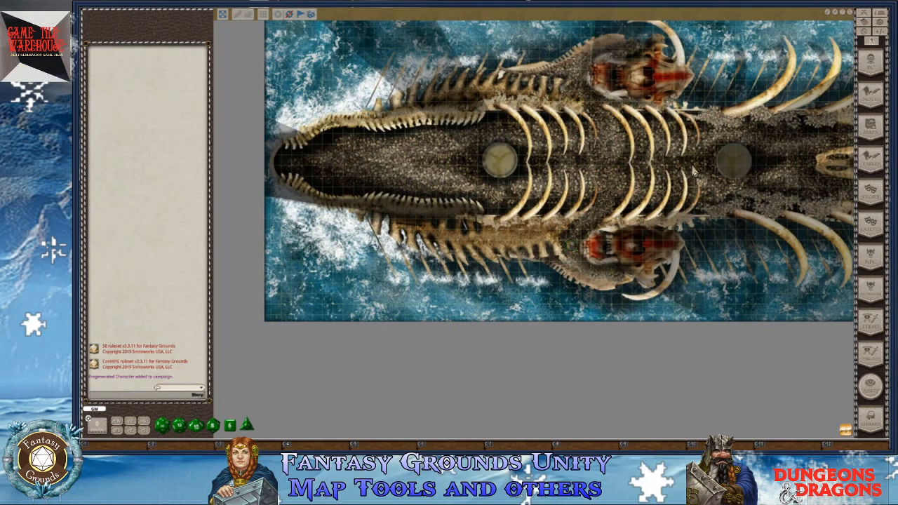
{"action": "scroll", "coordinate": [702, 162], "scroll_direction": "up", "scroll_amount": 1}
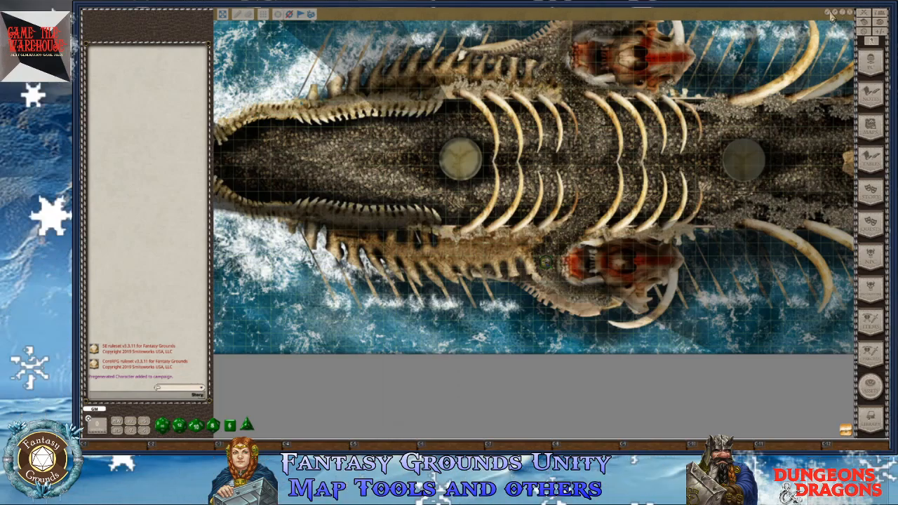
Return the map to a floating window moved fully into view, and unlock it for editing with the whole ship visible
{"action": "right_click", "coordinate": [790, 31]}
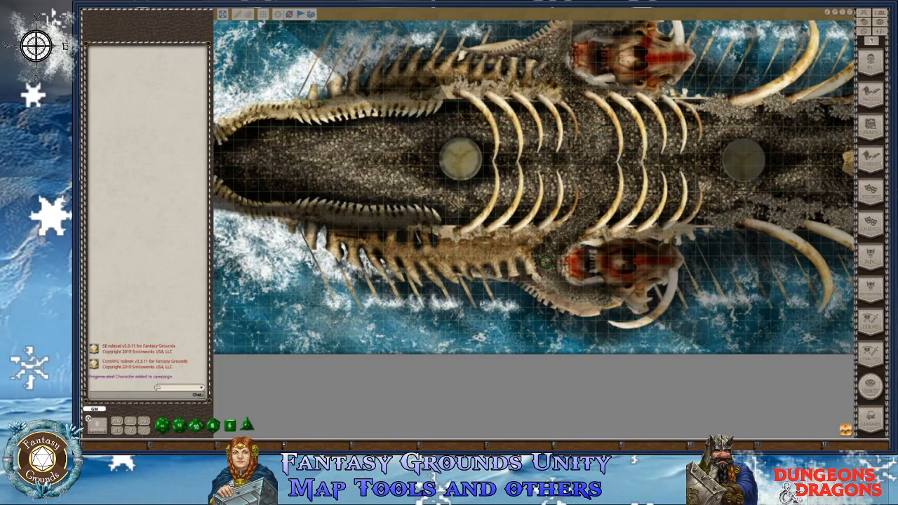
{"action": "left_click", "coordinate": [829, 14]}
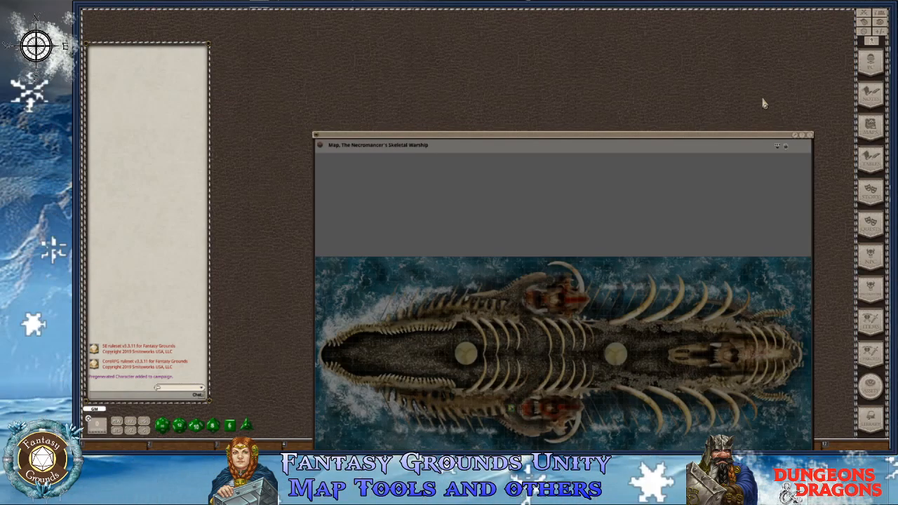
{"action": "left_click_drag", "start_coordinate": [737, 139], "coordinate": [687, 22]}
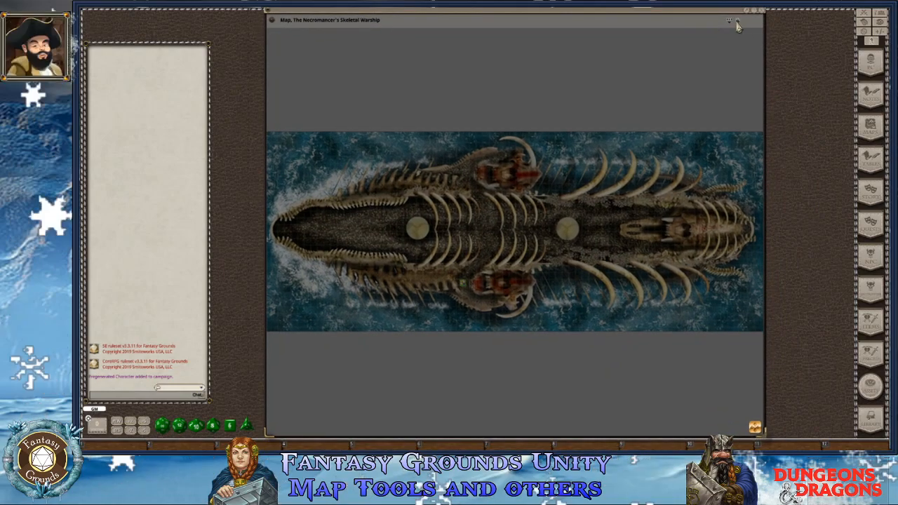
{"action": "left_click", "coordinate": [739, 27]}
{"action": "scroll", "coordinate": [531, 165], "scroll_direction": "up", "scroll_amount": 3}
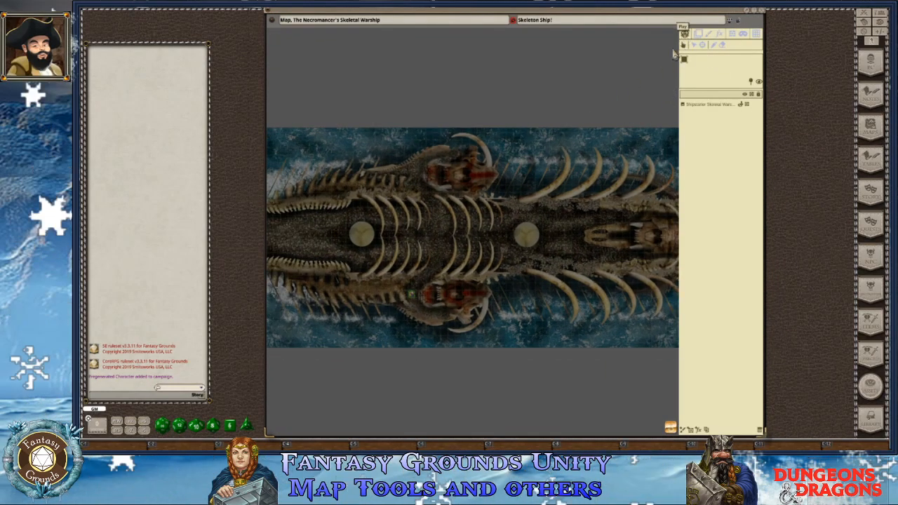
{"action": "scroll", "coordinate": [638, 287], "scroll_direction": "down", "scroll_amount": 3}
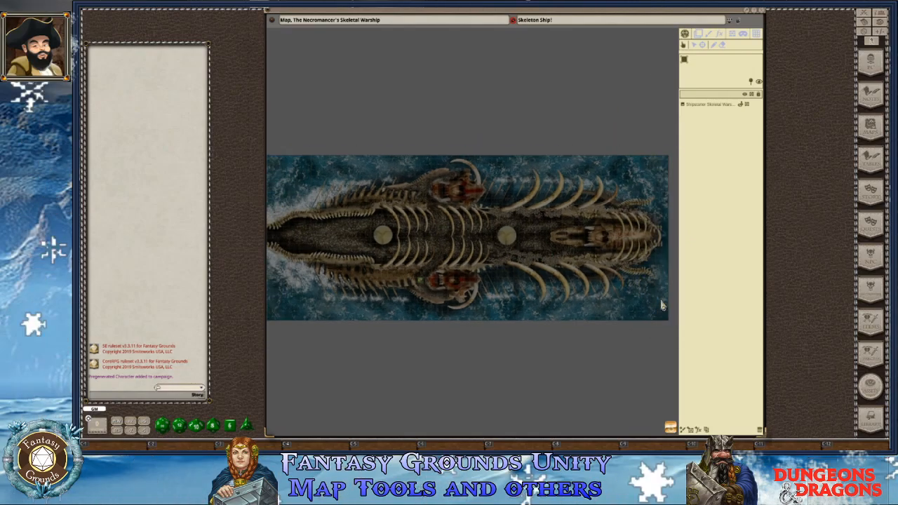
Add an effects layer above the warship map and set its effect to mist
{"action": "left_click", "coordinate": [700, 35]}
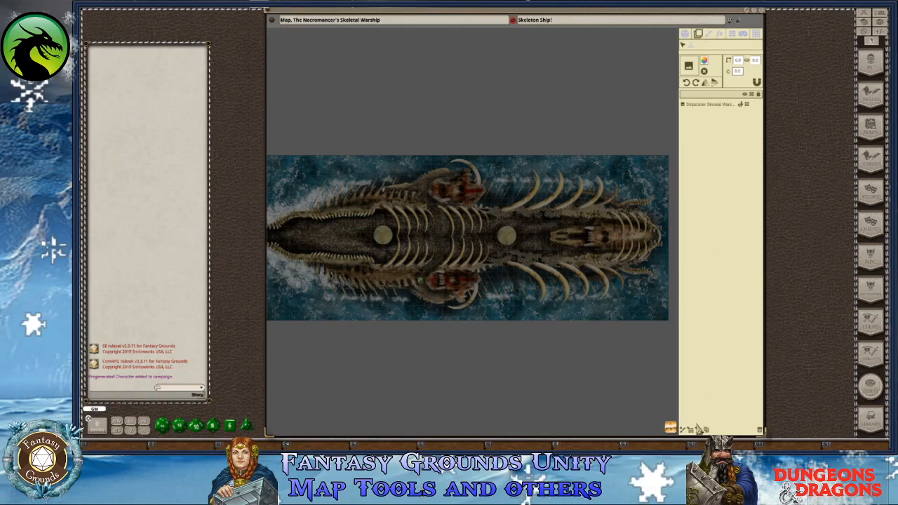
{"action": "left_click", "coordinate": [699, 430]}
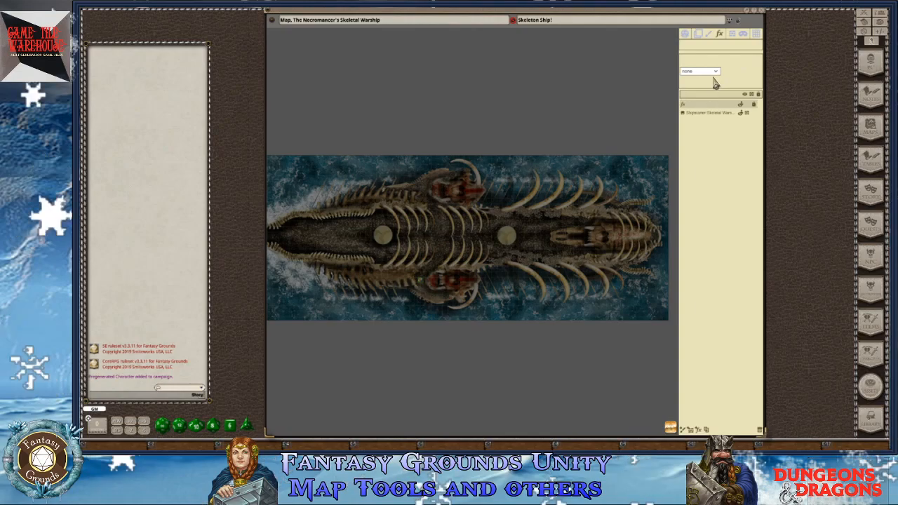
{"action": "left_click", "coordinate": [716, 72]}
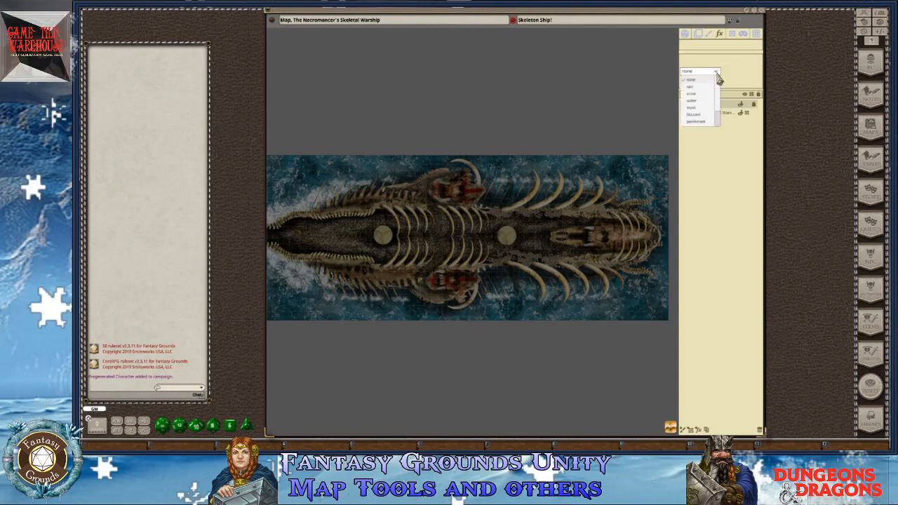
{"action": "left_click", "coordinate": [696, 114]}
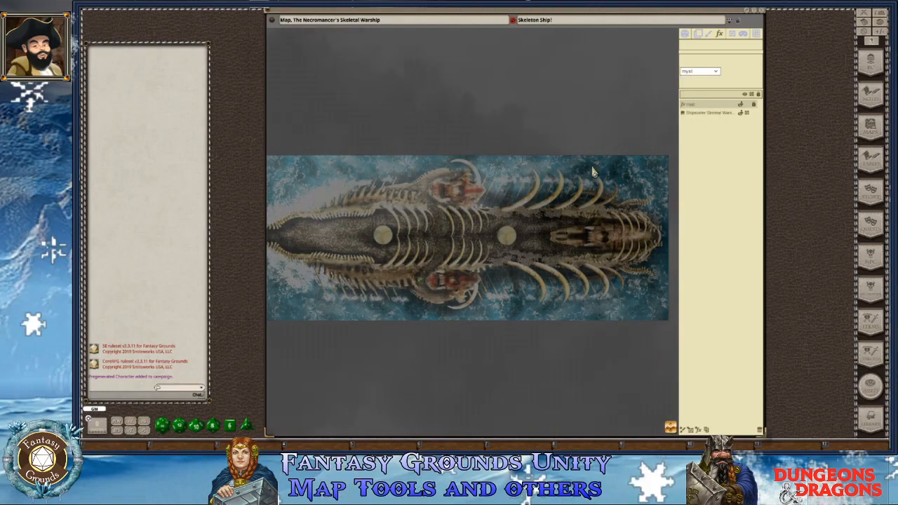
Move the character's token from the lower dragon skull to the central deck between the rib groups and check the mist there
{"action": "left_click", "coordinate": [686, 35]}
{"action": "scroll", "coordinate": [400, 254], "scroll_direction": "up", "scroll_amount": 5}
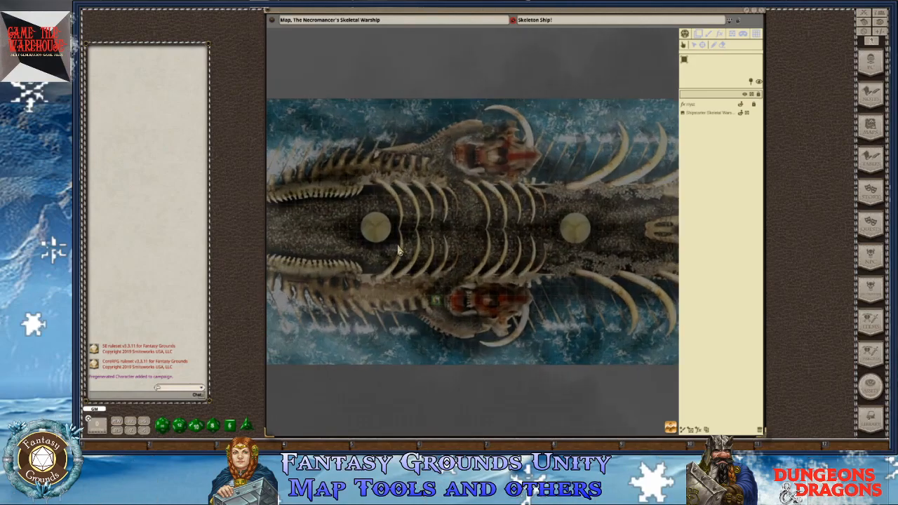
{"action": "scroll", "coordinate": [459, 291], "scroll_direction": "up", "scroll_amount": 3}
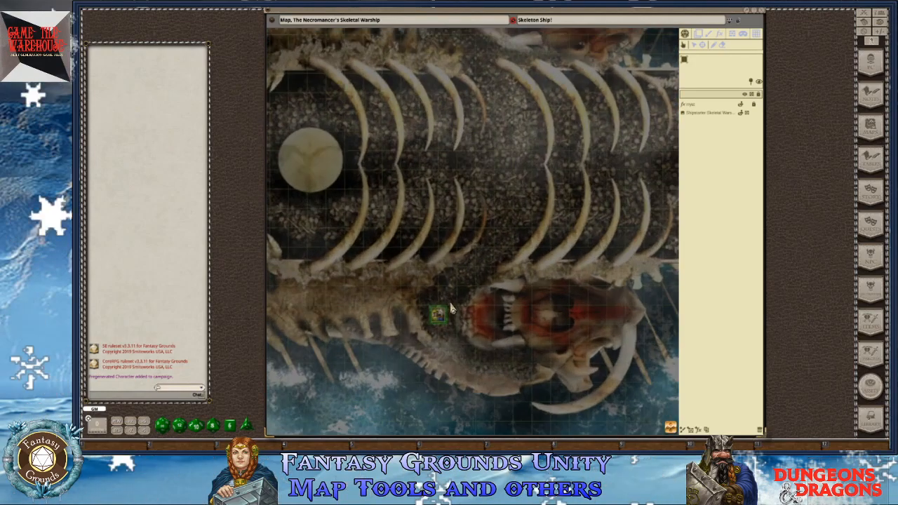
{"action": "mouse_move", "coordinate": [502, 231]}
{"action": "left_mouse_down"}
{"action": "mouse_move", "coordinate": [499, 212]}
{"action": "mouse_move", "coordinate": [504, 220]}
{"action": "left_mouse_up"}
{"action": "scroll", "coordinate": [503, 220], "scroll_direction": "down", "scroll_amount": 6}
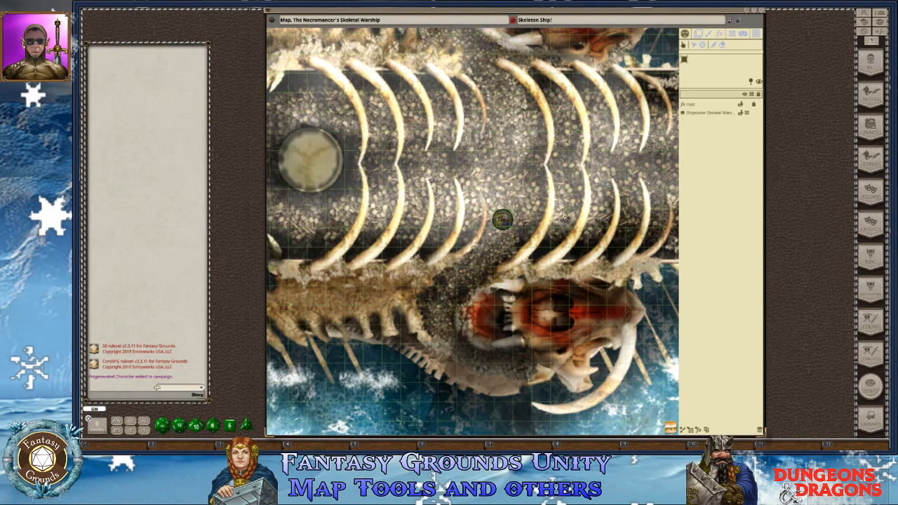
{"action": "scroll", "coordinate": [522, 210], "scroll_direction": "up", "scroll_amount": 6}
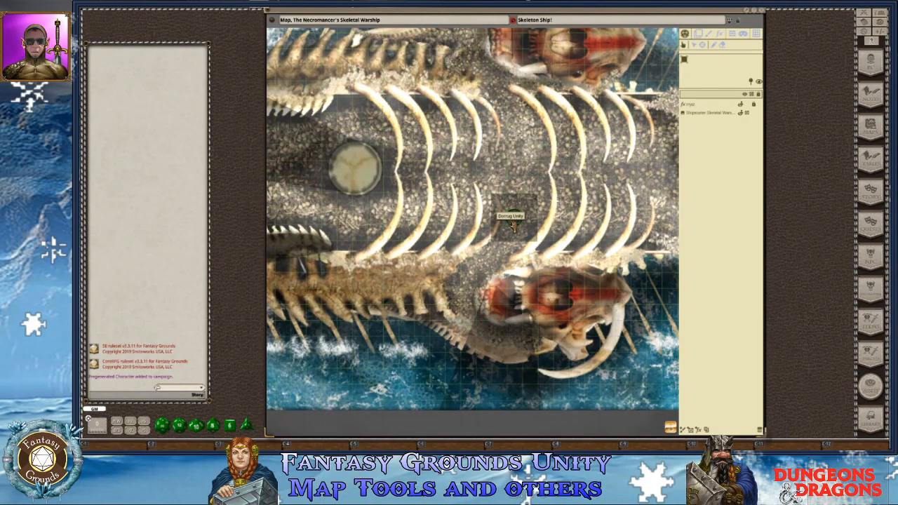
Switch the map to layer editing and search the image assets for "rope"
{"action": "left_click", "coordinate": [699, 39]}
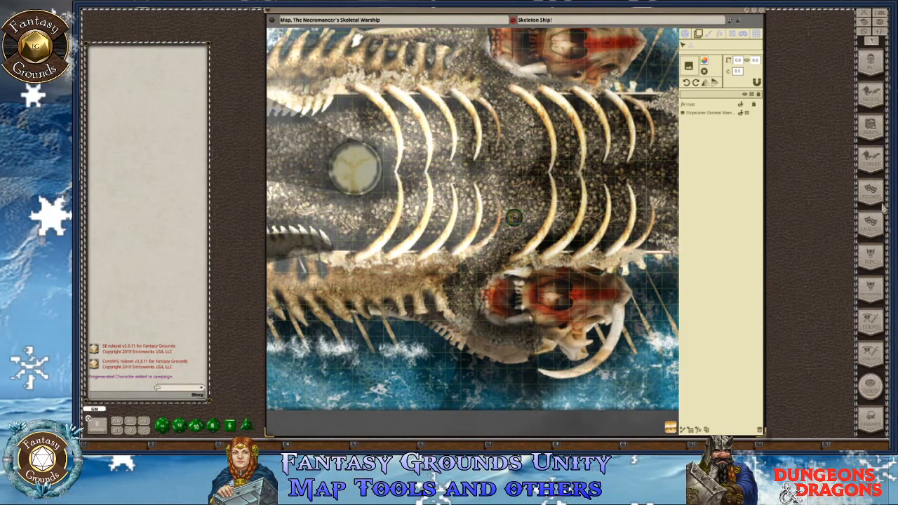
{"action": "left_click", "coordinate": [872, 385]}
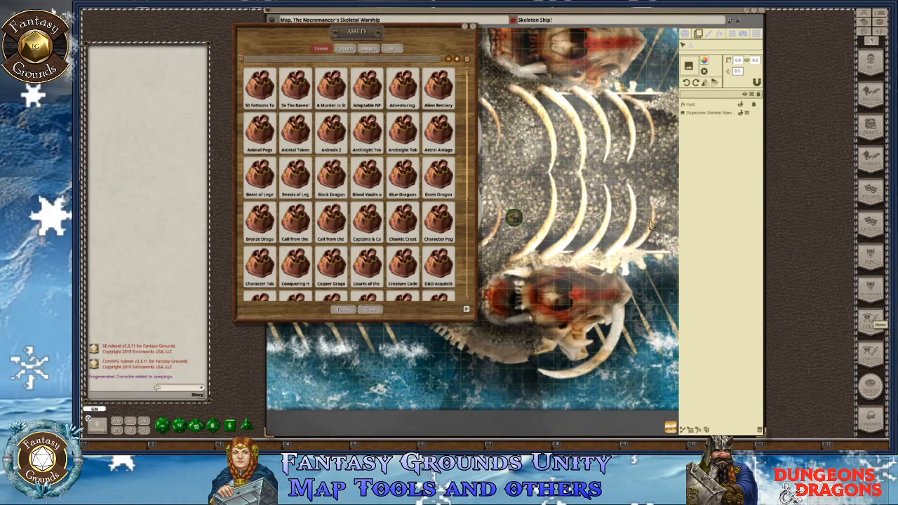
{"action": "left_click", "coordinate": [369, 49]}
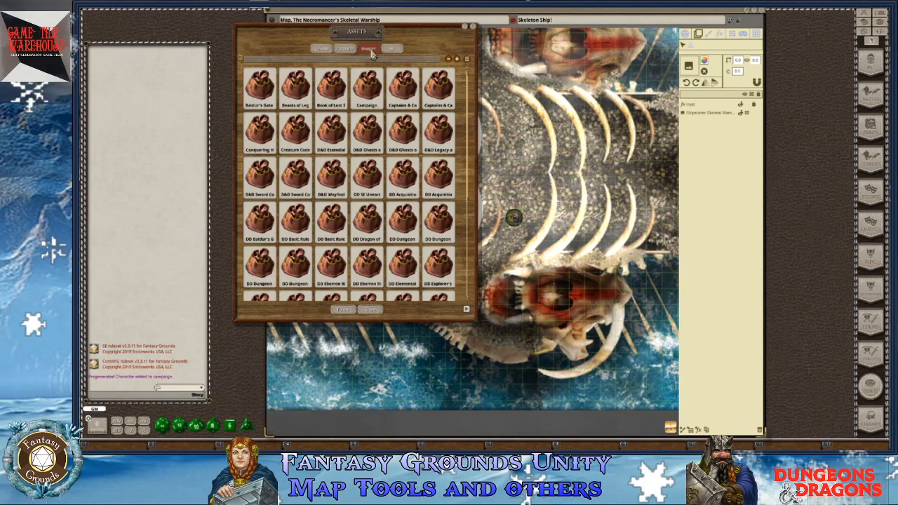
{"action": "scroll", "coordinate": [355, 184], "scroll_direction": "down", "scroll_amount": 3}
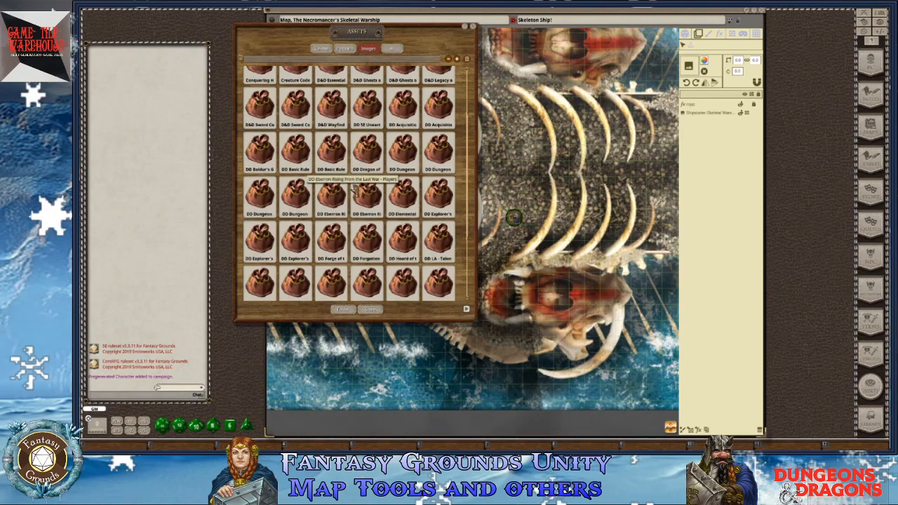
{"action": "scroll", "coordinate": [354, 184], "scroll_direction": "up", "scroll_amount": 1}
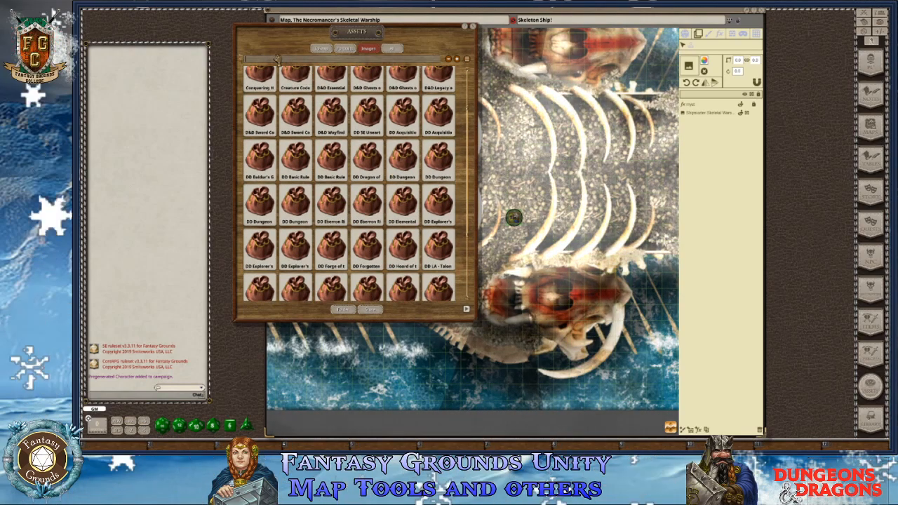
{"action": "type", "text": "rope"}
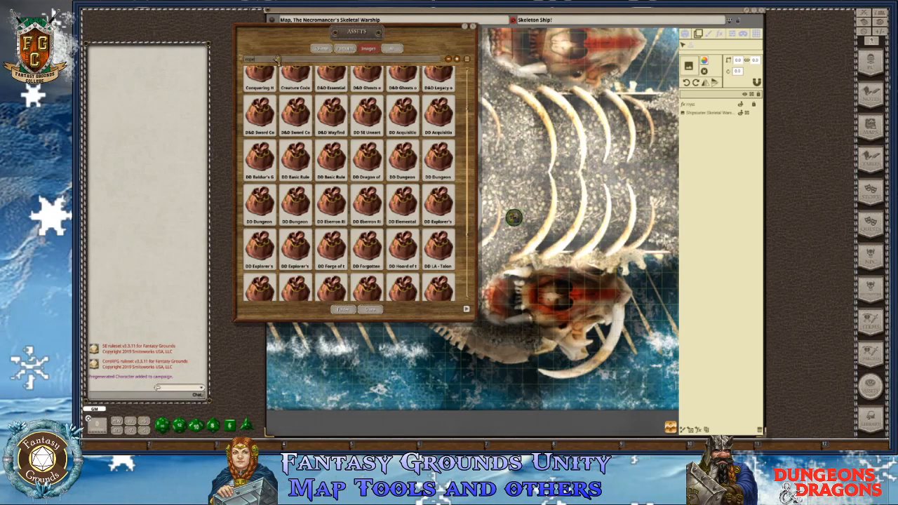
{"action": "key", "text": "Return"}
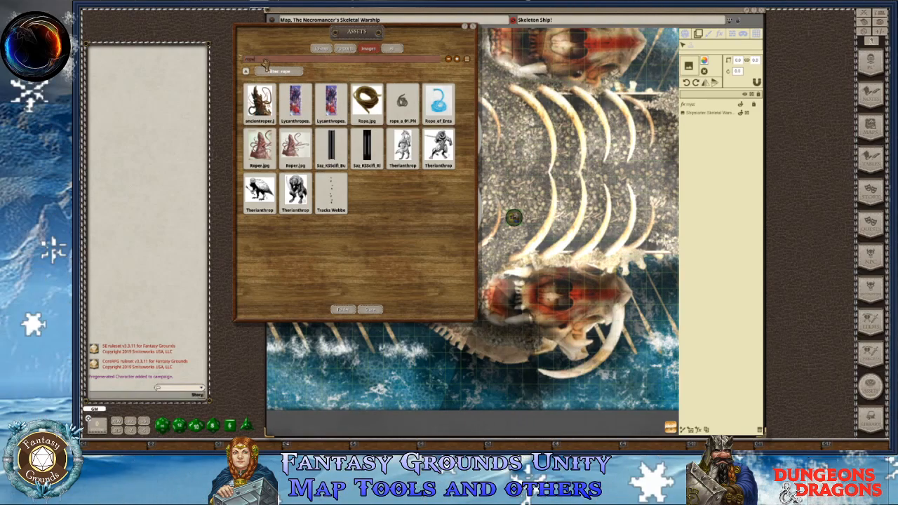
Replace the image asset search term with "chair"
{"action": "type", "text": "rope"}
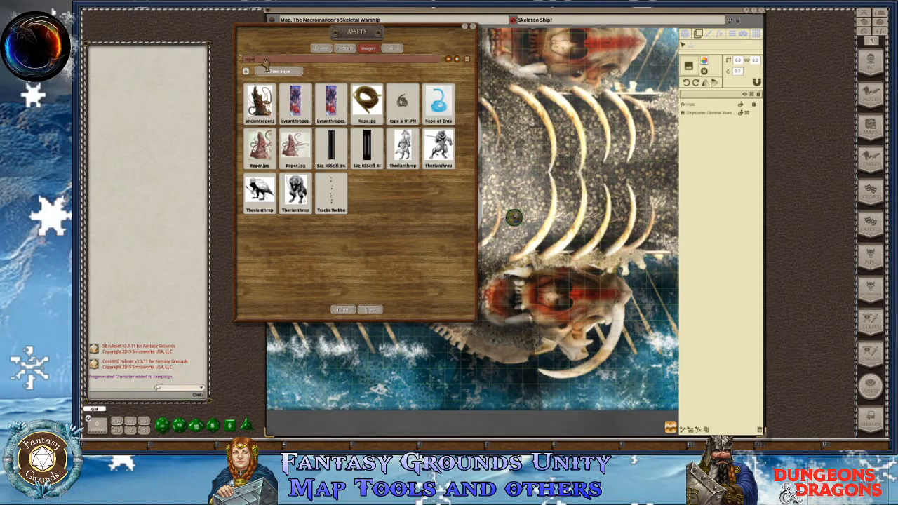
{"action": "key", "text": "BackSpace"}
{"action": "key", "text": "BackSpace"}
{"action": "key", "text": "BackSpace"}
{"action": "key", "text": "BackSpace"}
{"action": "key", "text": "BackSpace"}
{"action": "key", "text": "BackSpace"}
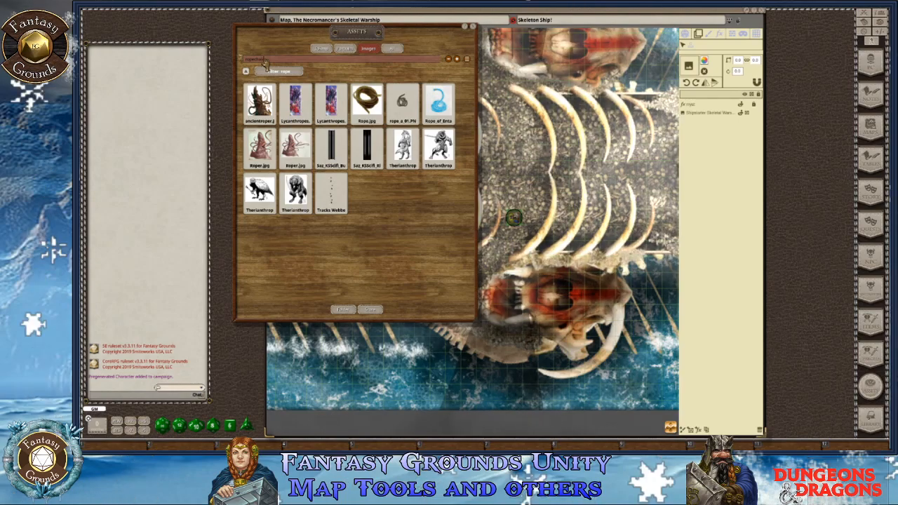
{"action": "key", "text": "BackSpace"}
{"action": "key", "text": "BackSpace"}
{"action": "type", "text": "chai"}
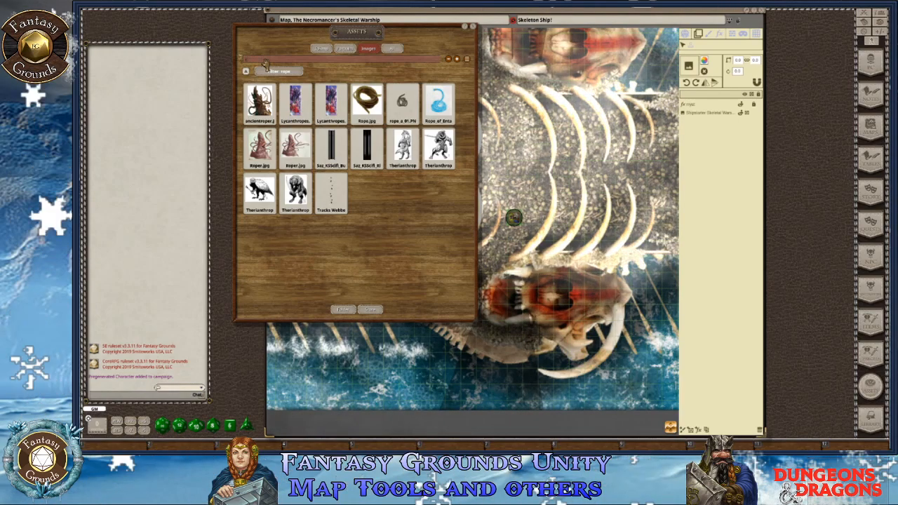
{"action": "type", "text": "r"}
{"action": "key", "text": "Return"}
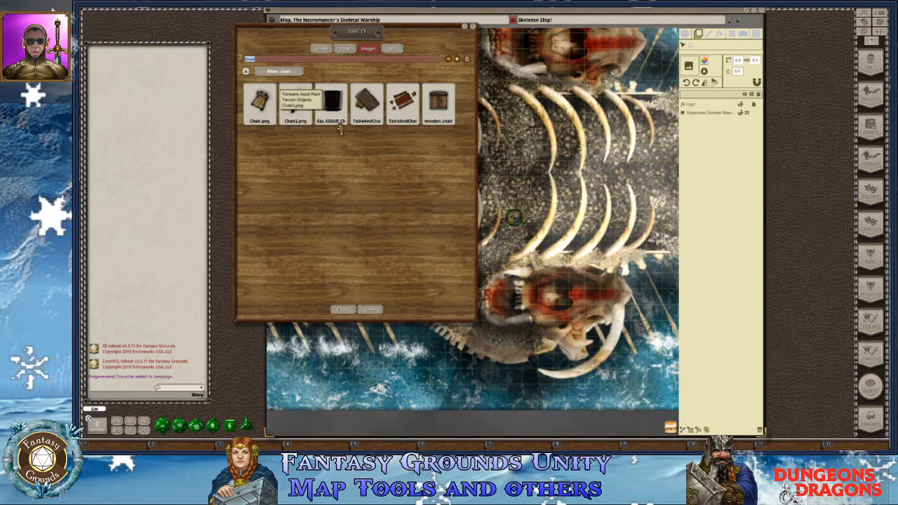
Place Chair2.png on the deck between the rib groups, above the token, with the assets window moved aside
{"action": "left_click_drag", "start_coordinate": [293, 107], "coordinate": [332, 164]}
{"action": "scroll", "coordinate": [547, 172], "scroll_direction": "up", "scroll_amount": 3}
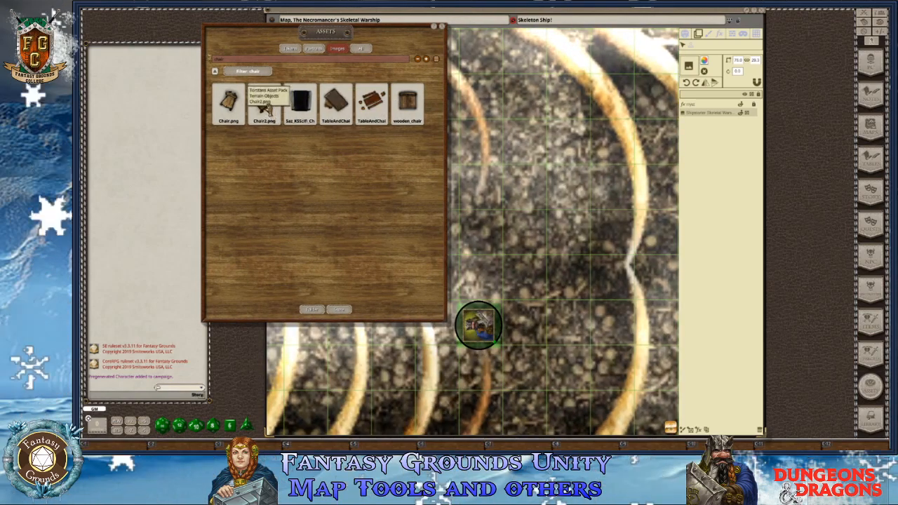
{"action": "left_click_drag", "start_coordinate": [531, 103], "coordinate": [531, 98]}
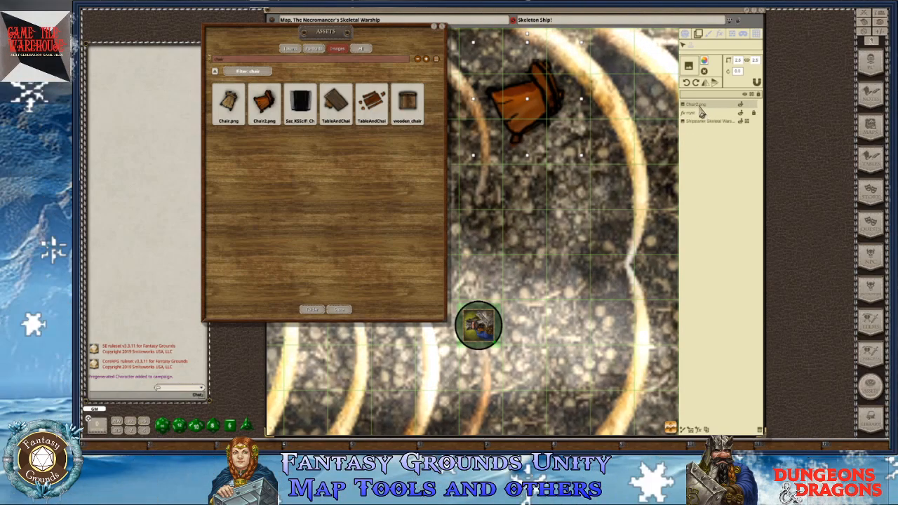
Move the warship map layer above the chair and mist layers and check the effect on the whole ship
{"action": "left_click", "coordinate": [702, 113]}
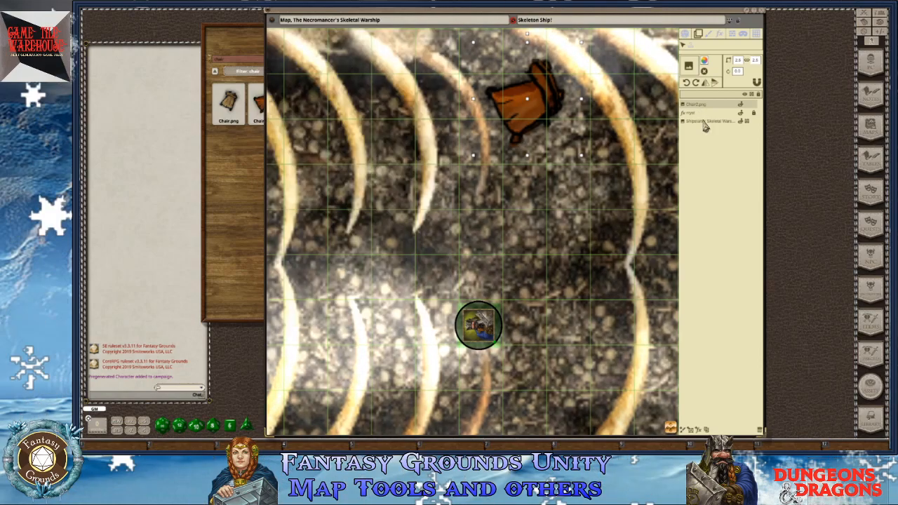
{"action": "mouse_move", "coordinate": [704, 114]}
{"action": "left_mouse_down"}
{"action": "mouse_move", "coordinate": [704, 106]}
{"action": "mouse_move", "coordinate": [711, 112]}
{"action": "mouse_move", "coordinate": [691, 116]}
{"action": "mouse_move", "coordinate": [702, 125]}
{"action": "mouse_move", "coordinate": [699, 103]}
{"action": "left_mouse_up"}
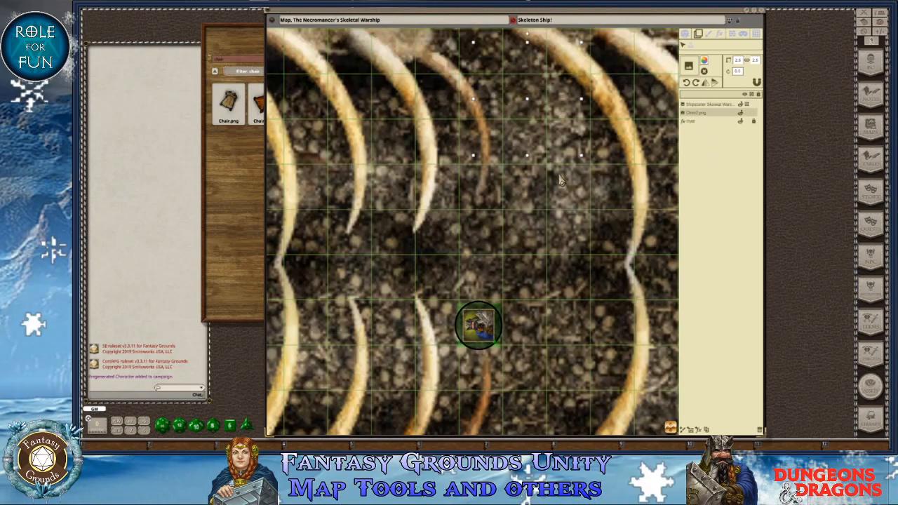
{"action": "scroll", "coordinate": [559, 181], "scroll_direction": "down", "scroll_amount": 10}
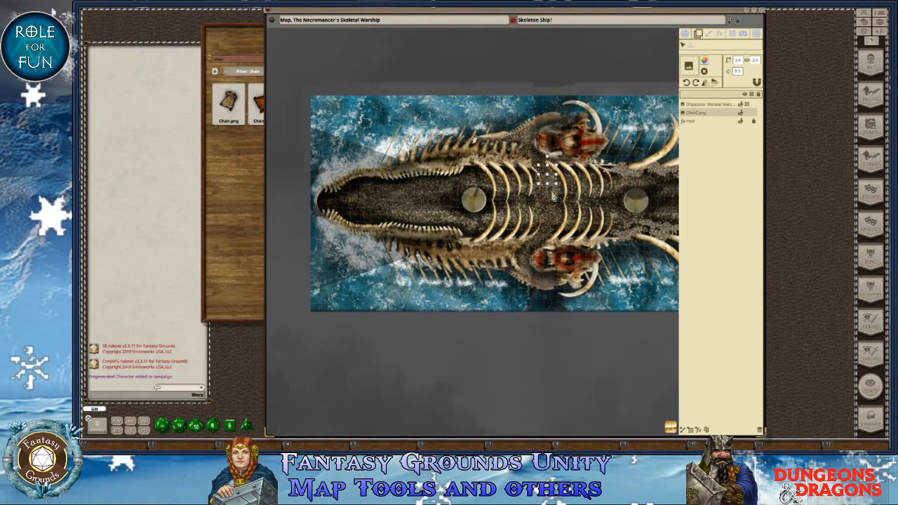
{"action": "scroll", "coordinate": [551, 232], "scroll_direction": "up", "scroll_amount": 2}
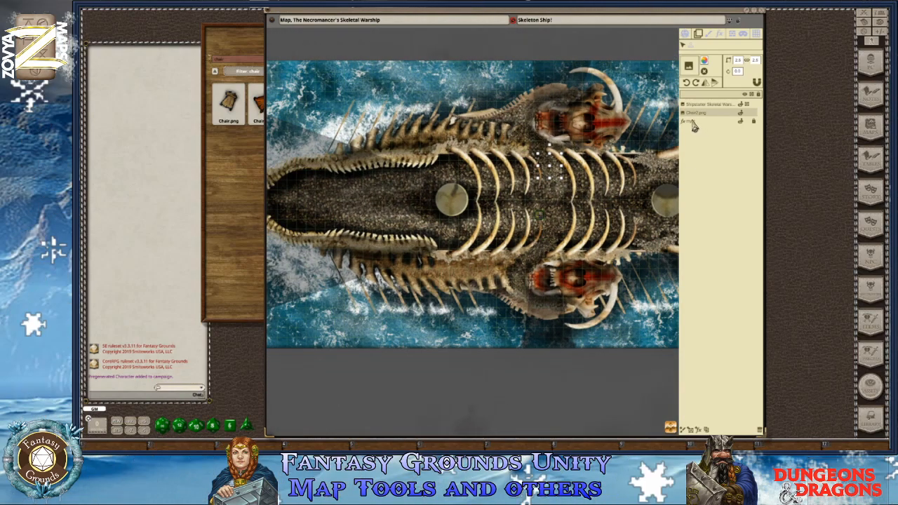
Reorder the layers so the mist is on top and Chair2.png sits between it and the warship map
{"action": "left_click_drag", "start_coordinate": [693, 104], "coordinate": [693, 102]}
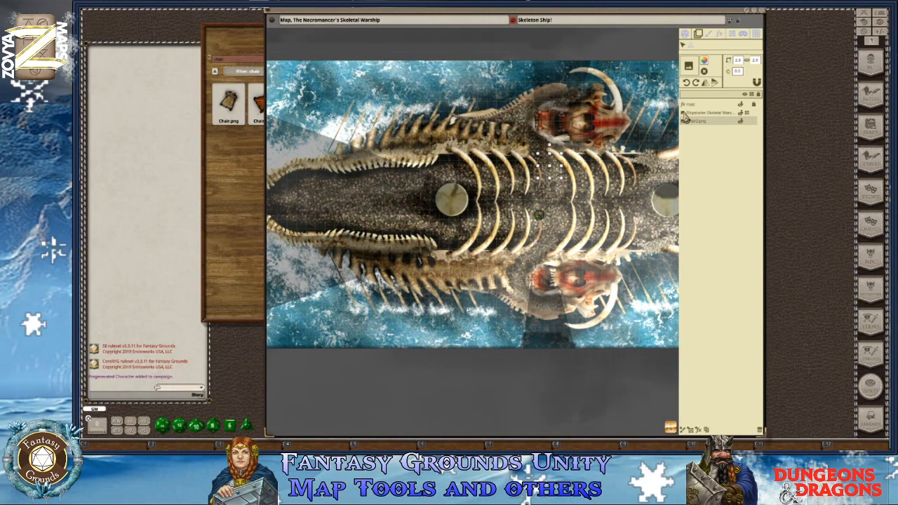
{"action": "scroll", "coordinate": [513, 186], "scroll_direction": "up", "scroll_amount": 10}
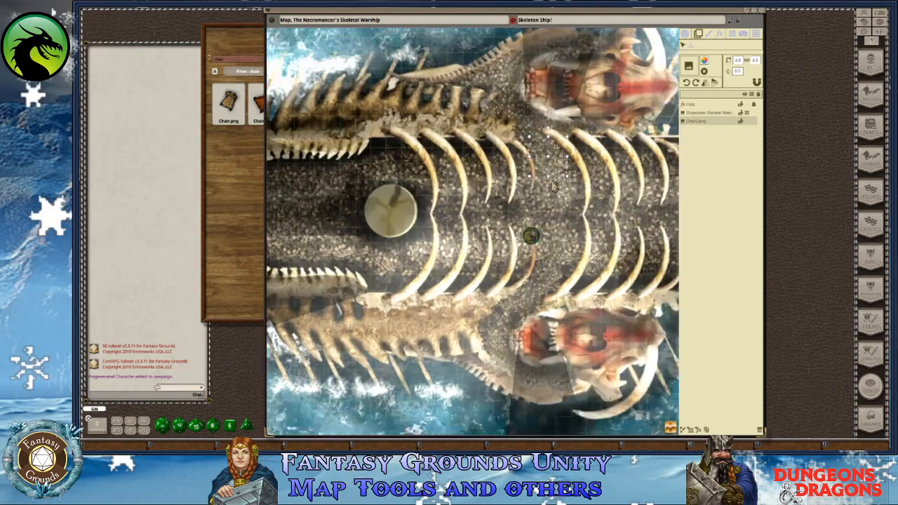
{"action": "scroll", "coordinate": [550, 186], "scroll_direction": "up", "scroll_amount": 3}
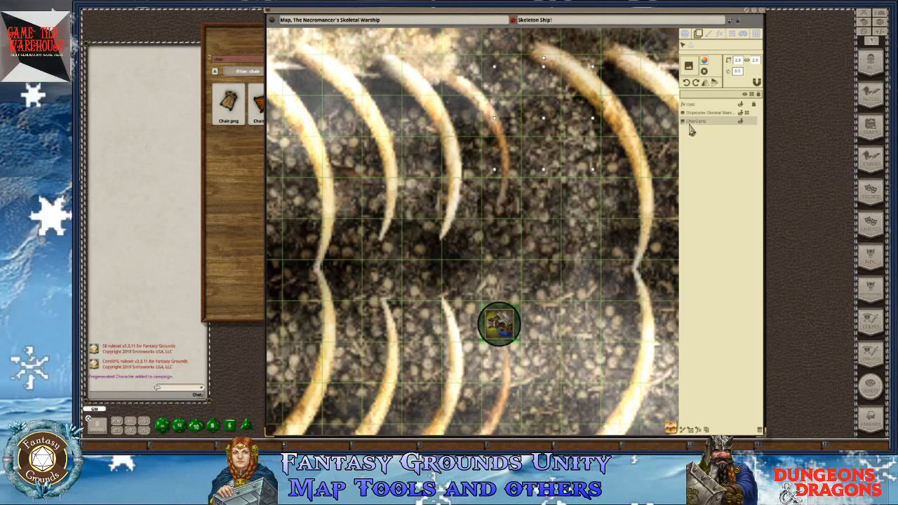
{"action": "right_click", "coordinate": [691, 129]}
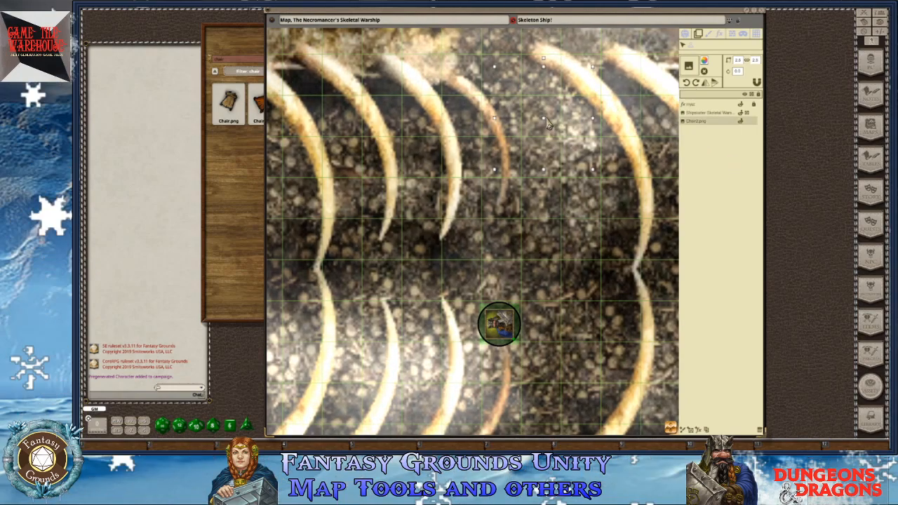
{"action": "left_click_drag", "start_coordinate": [689, 124], "coordinate": [689, 120]}
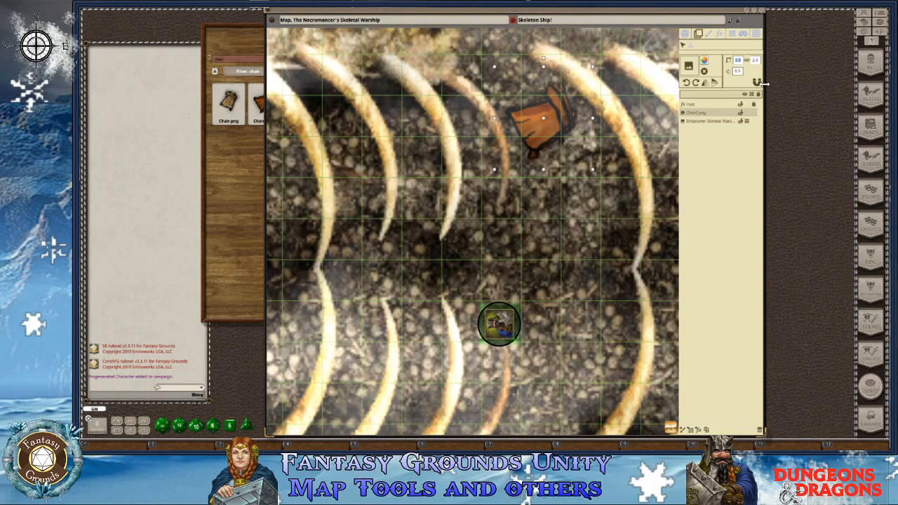
Set the chair's size to 1.5, rotate it in place, and leave layer editing to return to the play view
{"action": "type", "text": "1.5"}
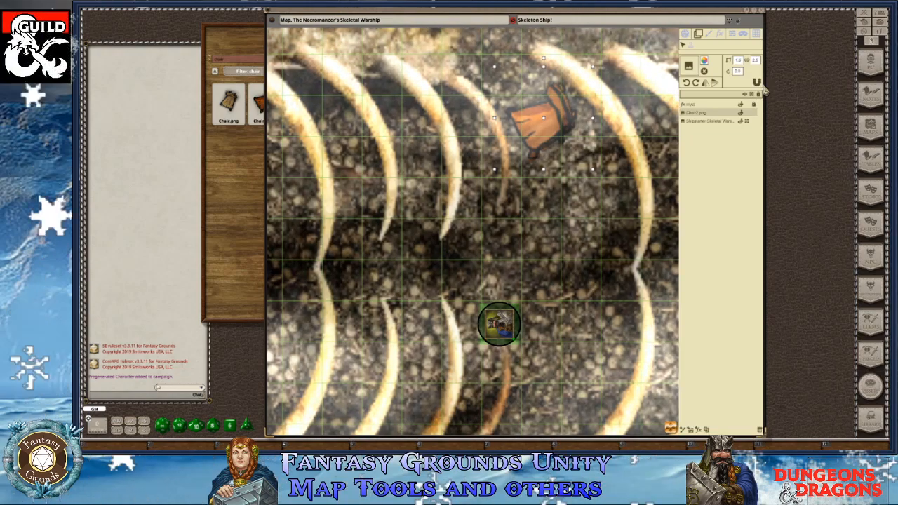
{"action": "key", "text": "Return"}
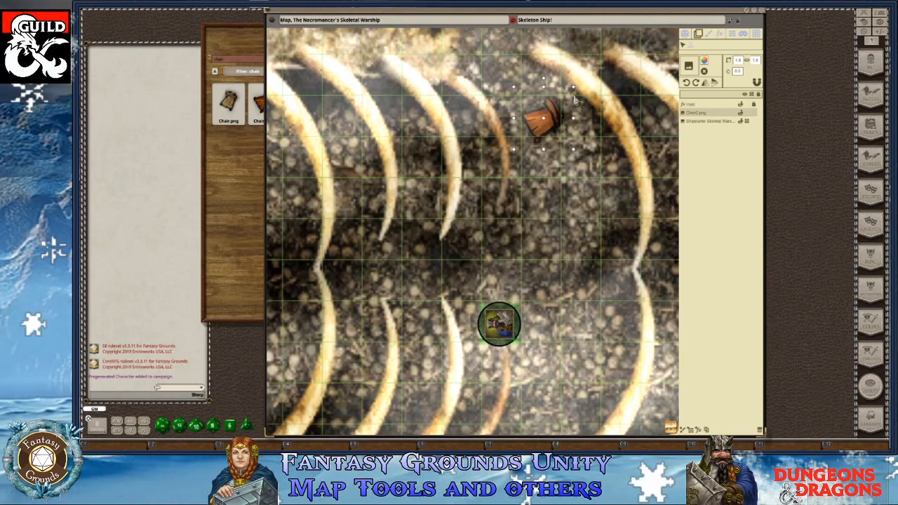
{"action": "left_click_drag", "start_coordinate": [545, 80], "coordinate": [598, 118]}
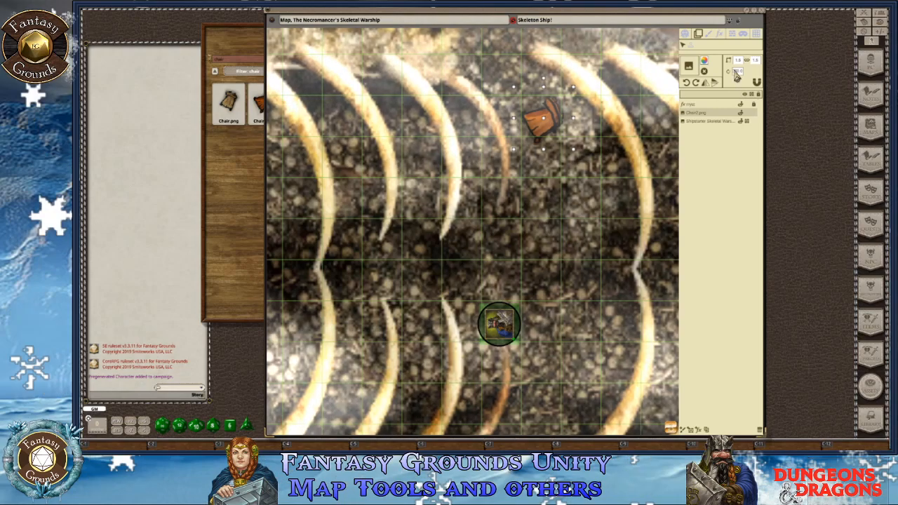
{"action": "scroll", "coordinate": [641, 146], "scroll_direction": "down", "scroll_amount": 3}
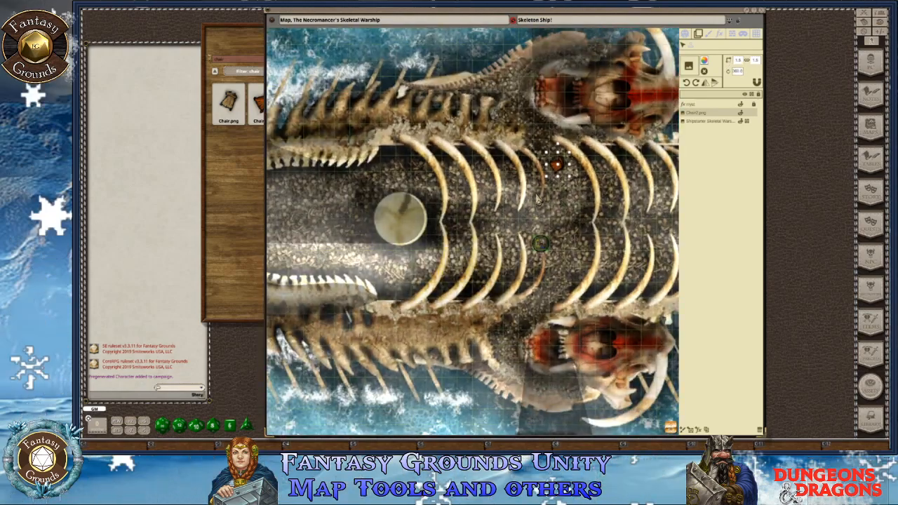
{"action": "left_click", "coordinate": [688, 34]}
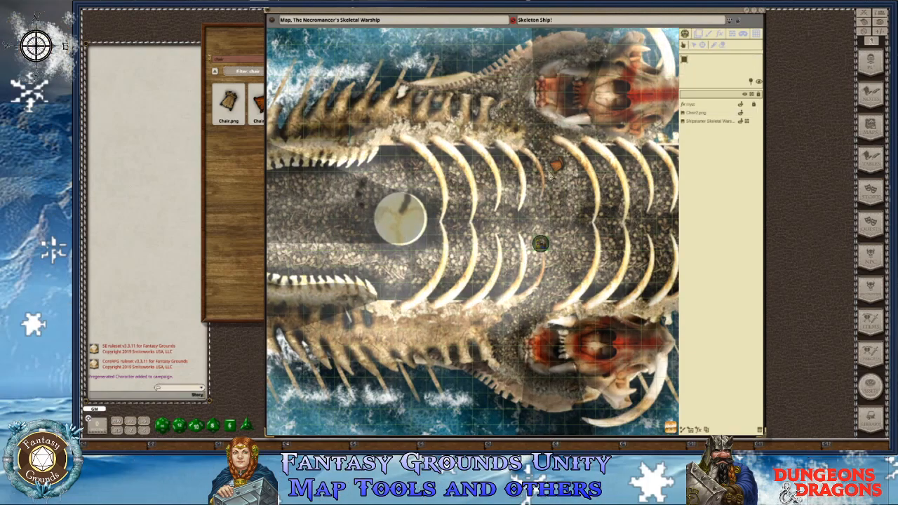
Move the token up the deck beside the chair and check the mist and line of sight across the ship
{"action": "left_click_drag", "start_coordinate": [541, 243], "coordinate": [555, 184]}
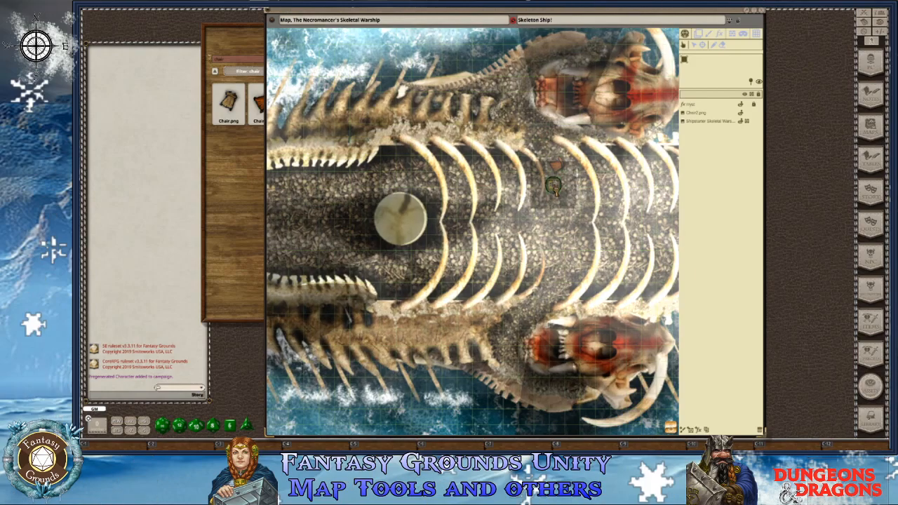
{"action": "scroll", "coordinate": [589, 224], "scroll_direction": "up", "scroll_amount": 2}
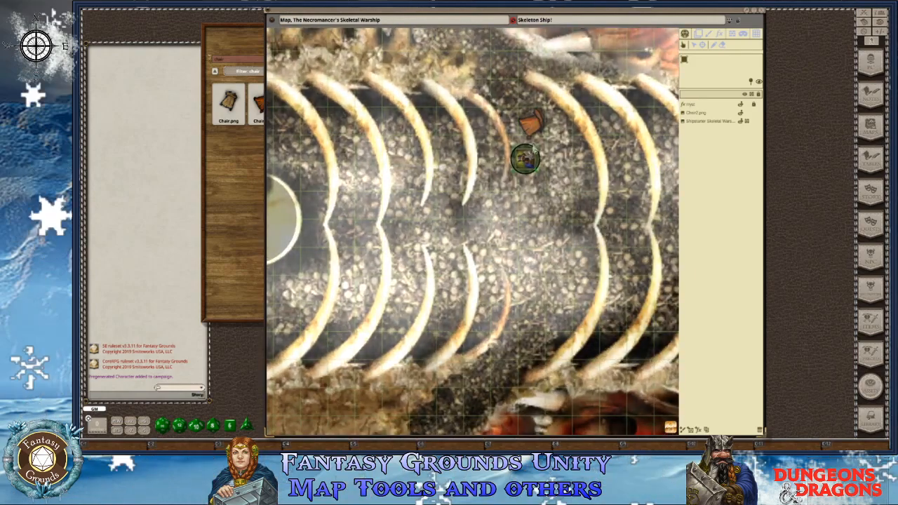
{"action": "scroll", "coordinate": [414, 230], "scroll_direction": "down", "scroll_amount": 2}
{"action": "scroll", "coordinate": [414, 230], "scroll_direction": "down", "scroll_amount": 2}
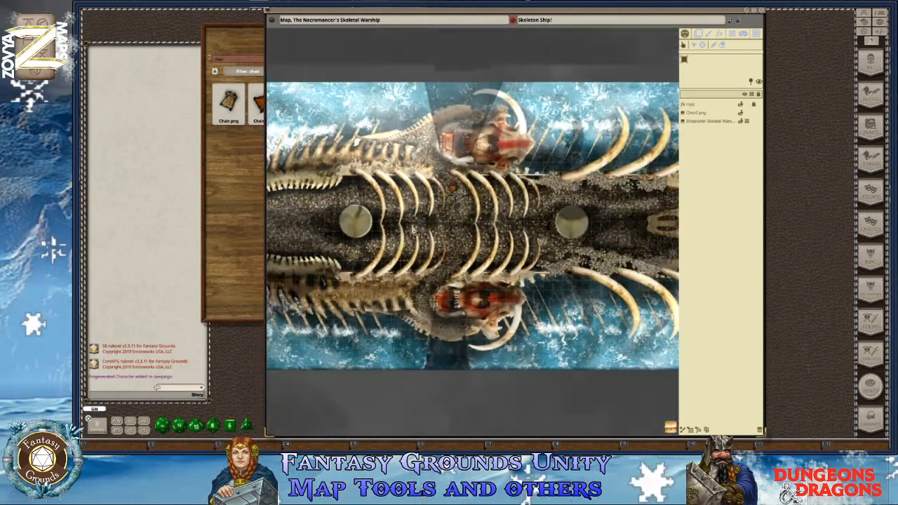
{"action": "scroll", "coordinate": [421, 261], "scroll_direction": "up", "scroll_amount": 4}
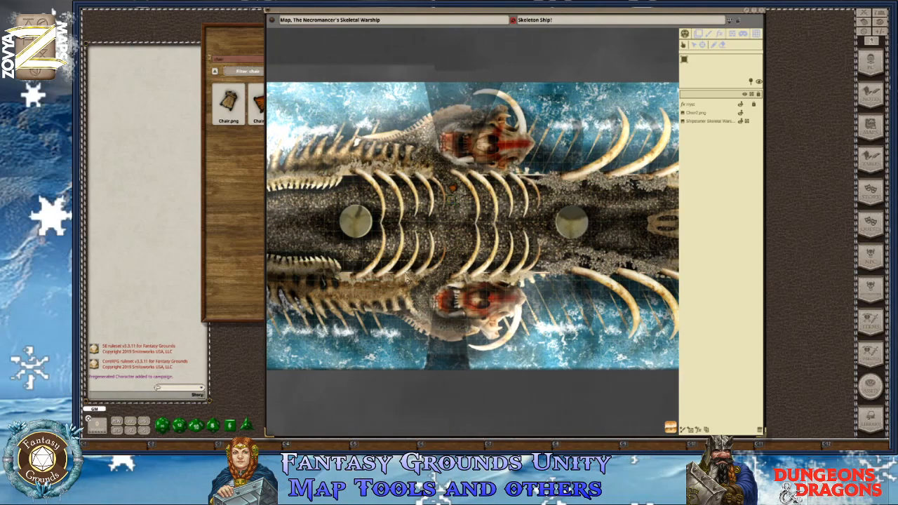
{"action": "scroll", "coordinate": [421, 256], "scroll_direction": "up", "scroll_amount": 1}
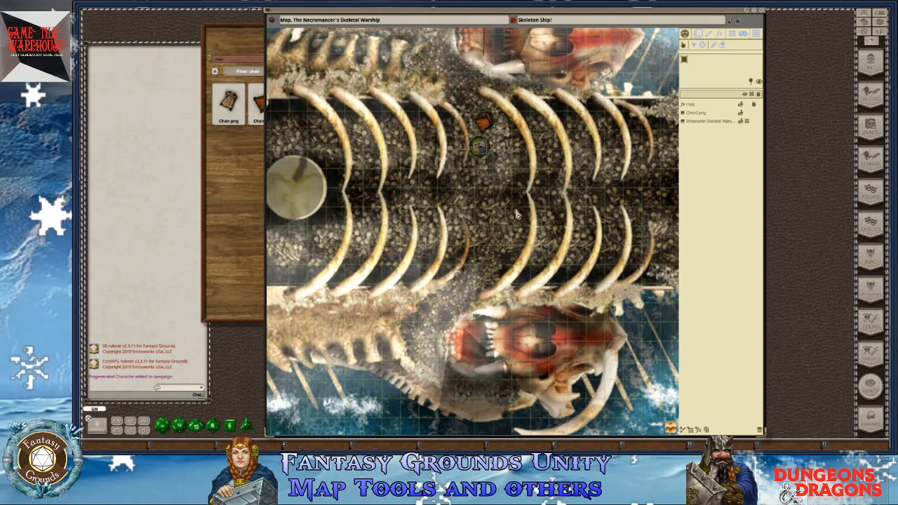
{"action": "scroll", "coordinate": [517, 213], "scroll_direction": "down", "scroll_amount": 3}
{"action": "scroll", "coordinate": [518, 214], "scroll_direction": "down", "scroll_amount": 5}
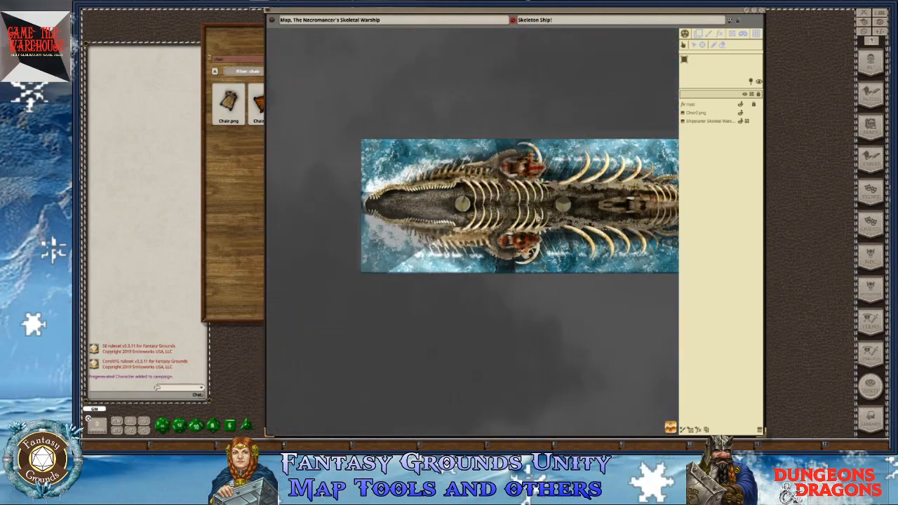
{"action": "scroll", "coordinate": [580, 213], "scroll_direction": "up", "scroll_amount": 8}
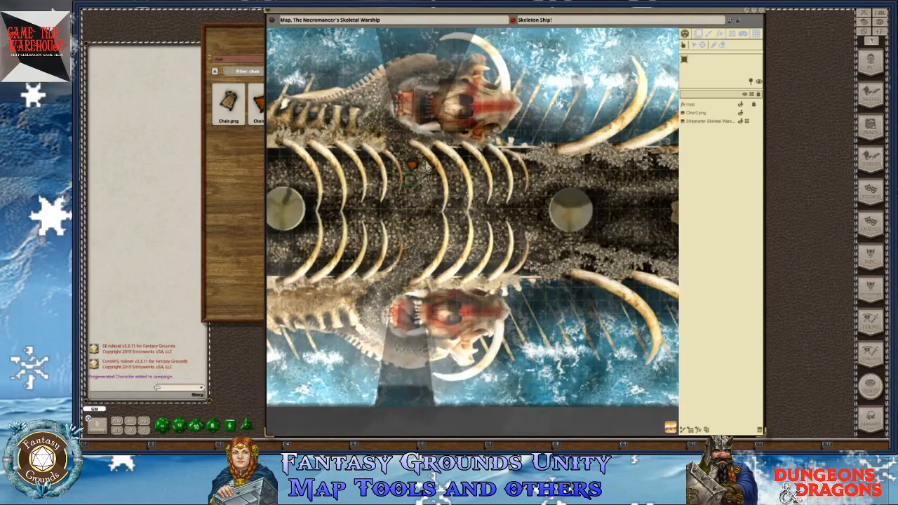
{"action": "scroll", "coordinate": [583, 106], "scroll_direction": "down", "scroll_amount": 2}
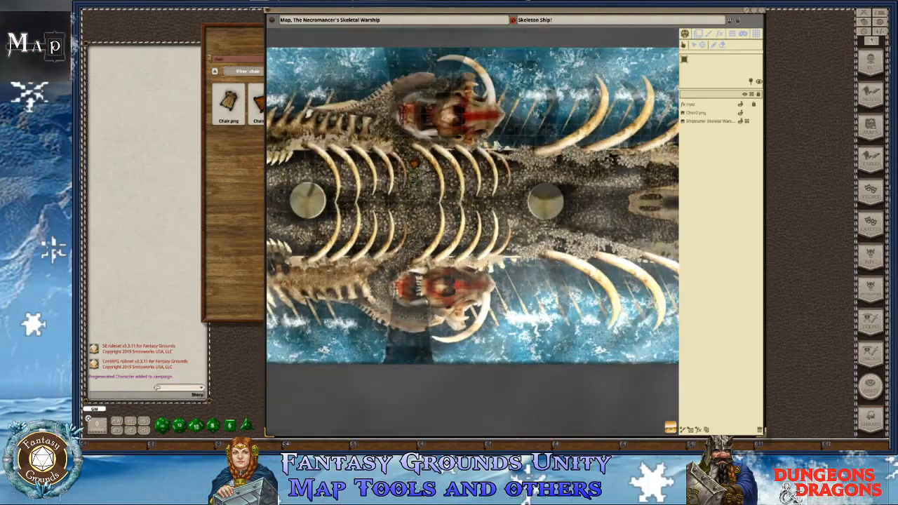
Switch to painting with the stamp tool and filter the image assets for "blood"
{"action": "left_click", "coordinate": [713, 43]}
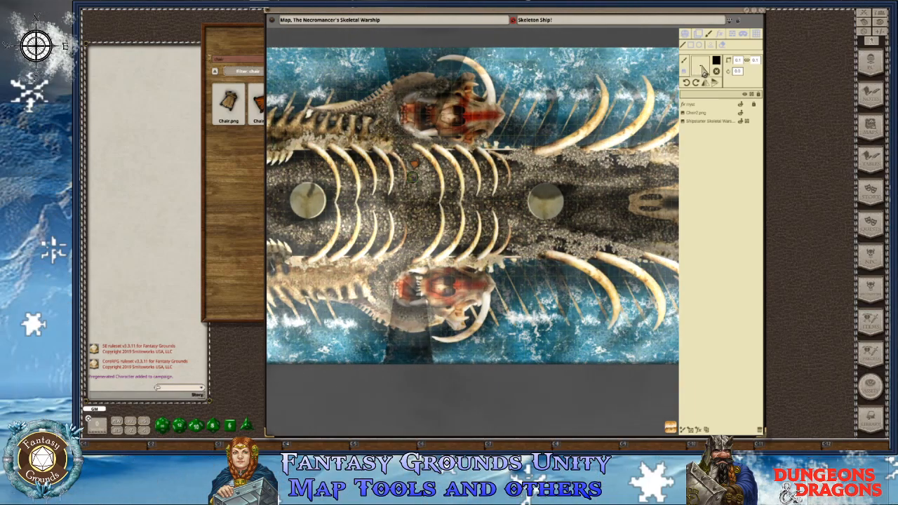
{"action": "left_click", "coordinate": [711, 46]}
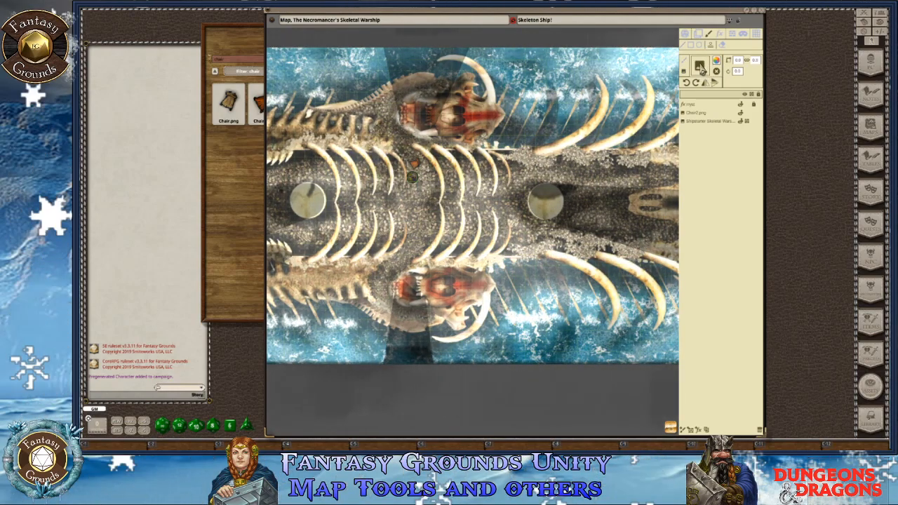
{"action": "left_click", "coordinate": [871, 386]}
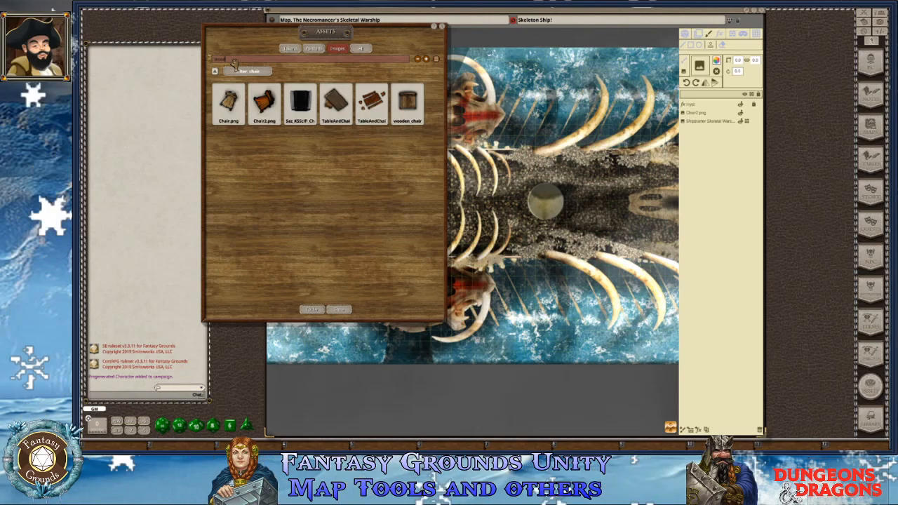
{"action": "key", "text": "Return"}
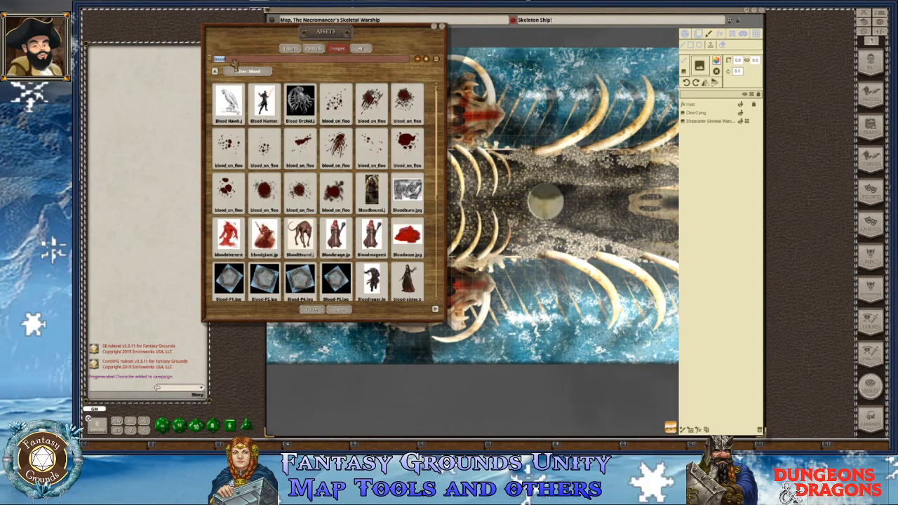
{"action": "scroll", "coordinate": [358, 144], "scroll_direction": "down", "scroll_amount": 2}
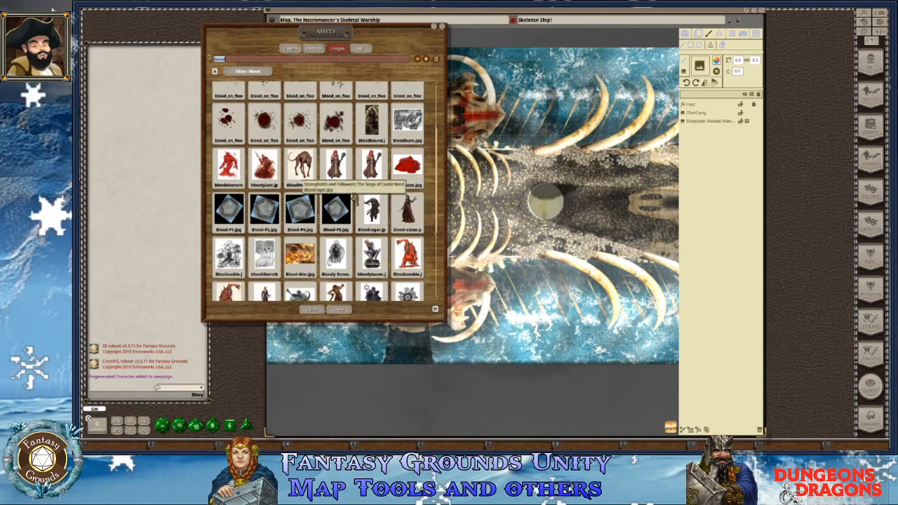
{"action": "scroll", "coordinate": [358, 143], "scroll_direction": "up", "scroll_amount": 2}
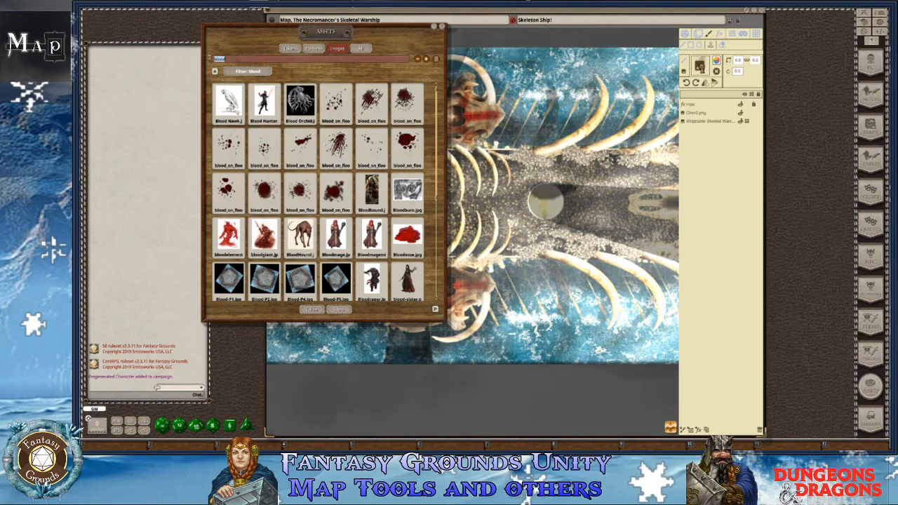
Set a blood splatter image from the assets as the paint stamp at a size of 1.0 by 1.0
{"action": "left_click", "coordinate": [717, 71]}
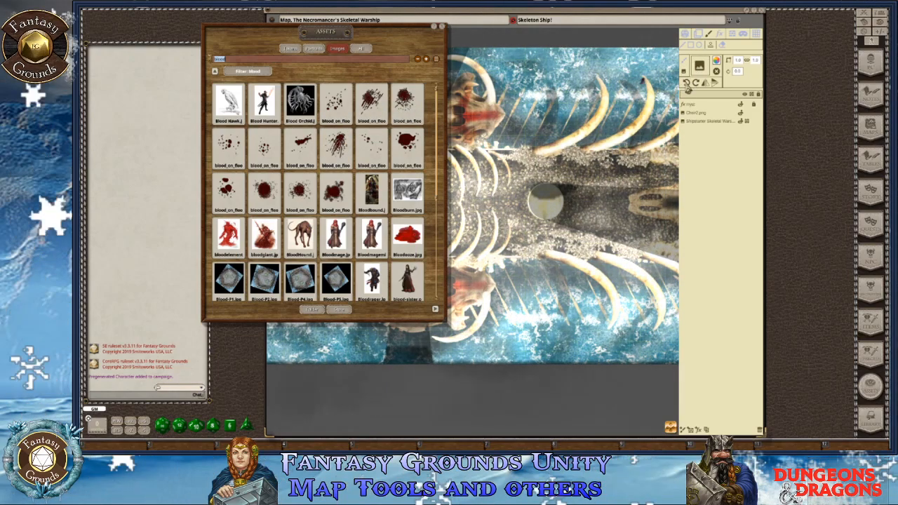
{"action": "left_click", "coordinate": [717, 61]}
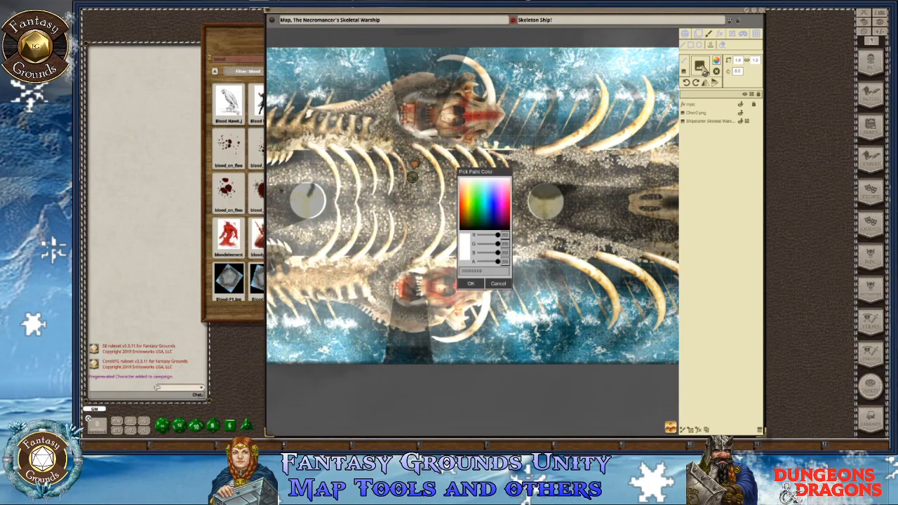
{"action": "left_click", "coordinate": [694, 168]}
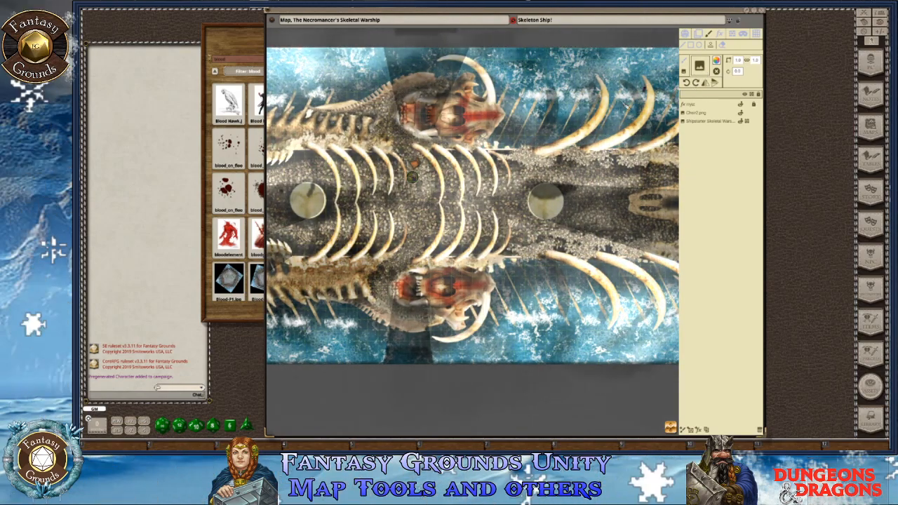
{"action": "left_click", "coordinate": [244, 34]}
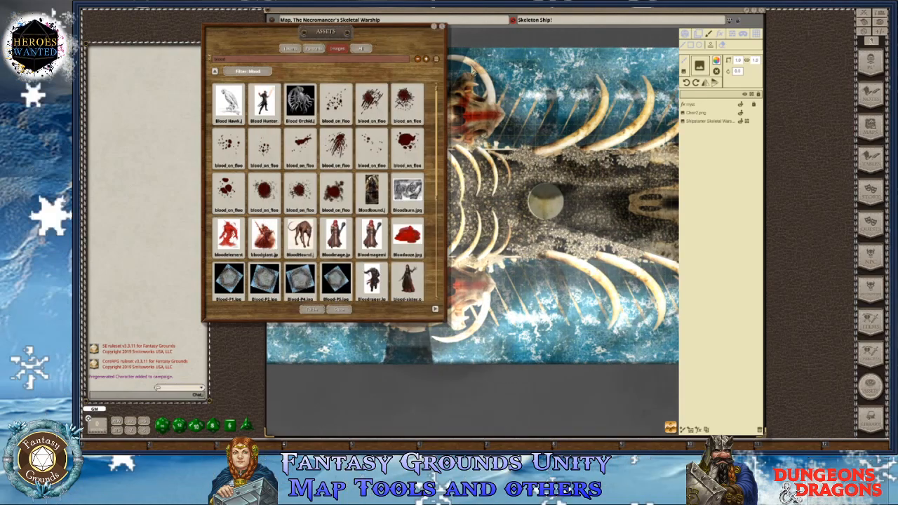
{"action": "left_click", "coordinate": [686, 76]}
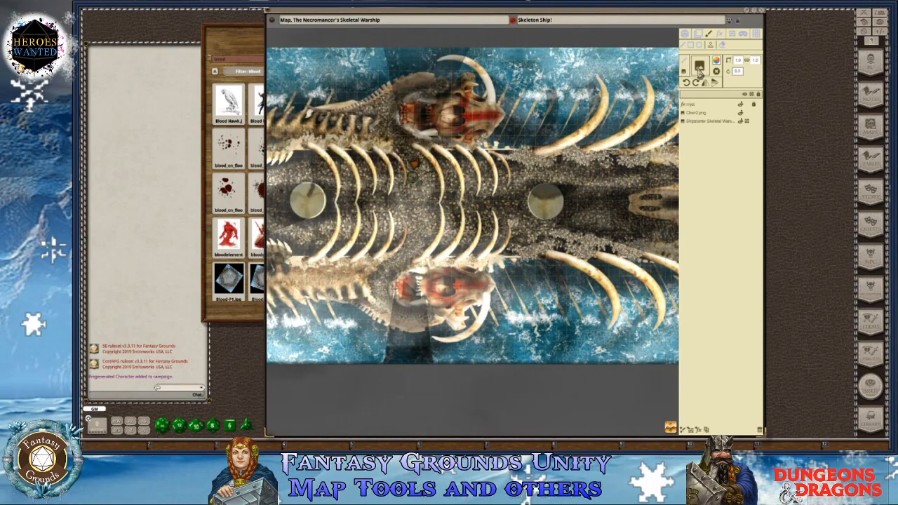
Try a yellow-green paint color for the stamp and return the color to white
{"action": "left_click", "coordinate": [699, 67]}
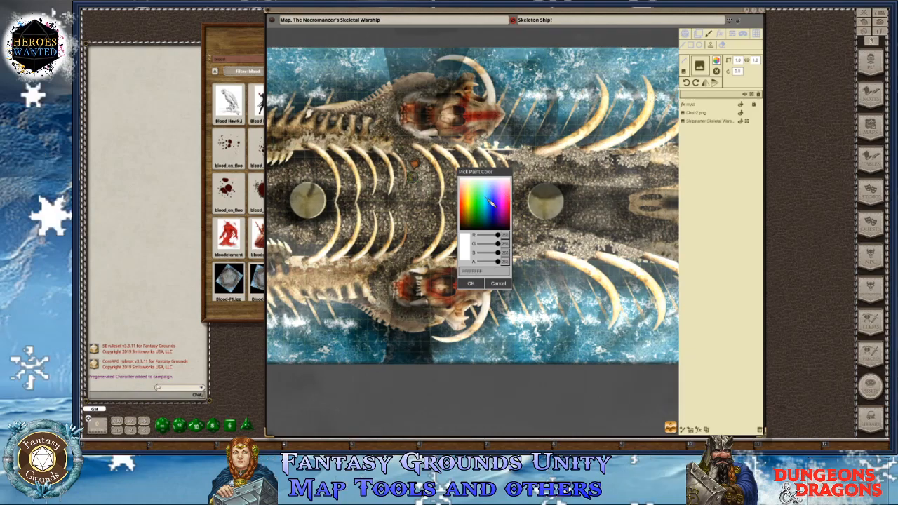
{"action": "left_click", "coordinate": [469, 189]}
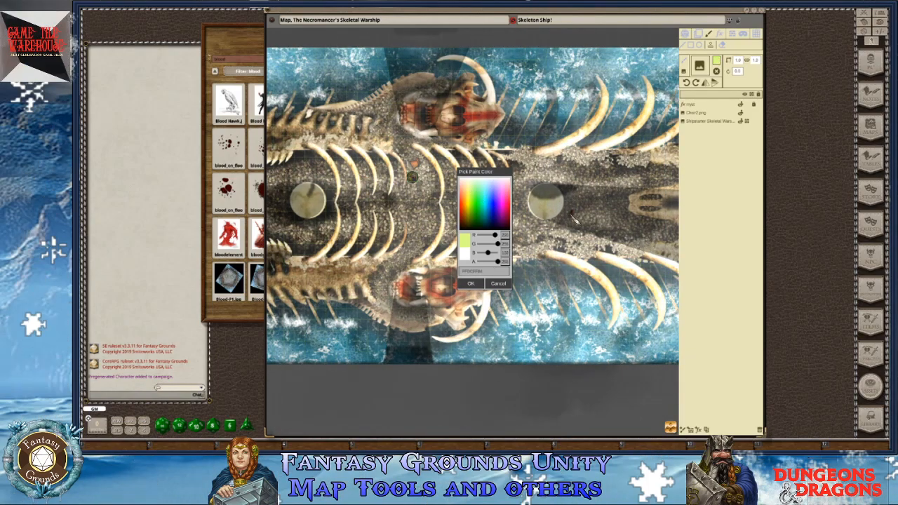
{"action": "left_click", "coordinate": [471, 283]}
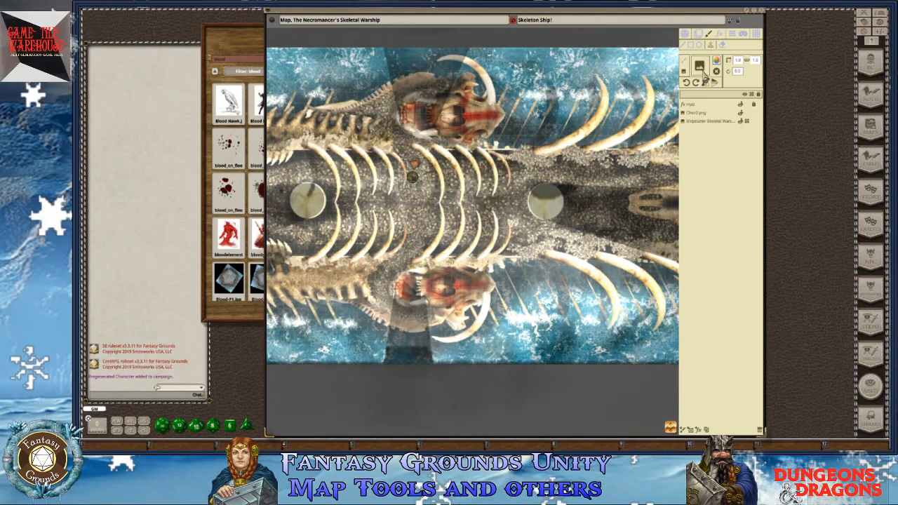
{"action": "left_click", "coordinate": [702, 70]}
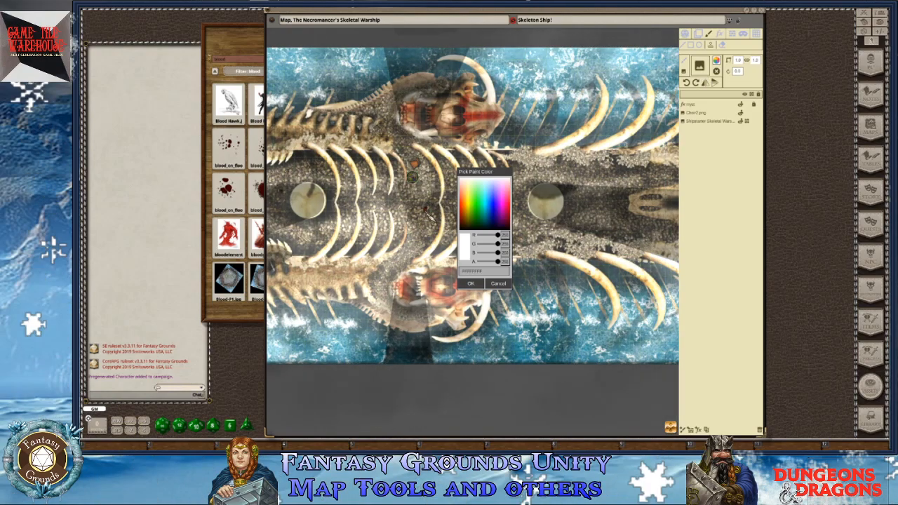
Stamp blood splatters across the deck between the rib groups, below and beside the token
{"action": "left_click", "coordinate": [440, 232]}
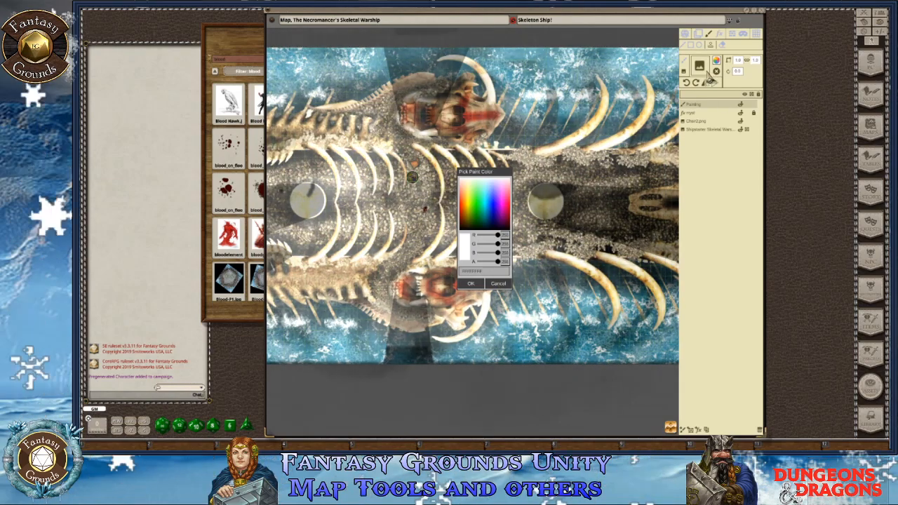
{"action": "scroll", "coordinate": [421, 186], "scroll_direction": "up", "scroll_amount": 5}
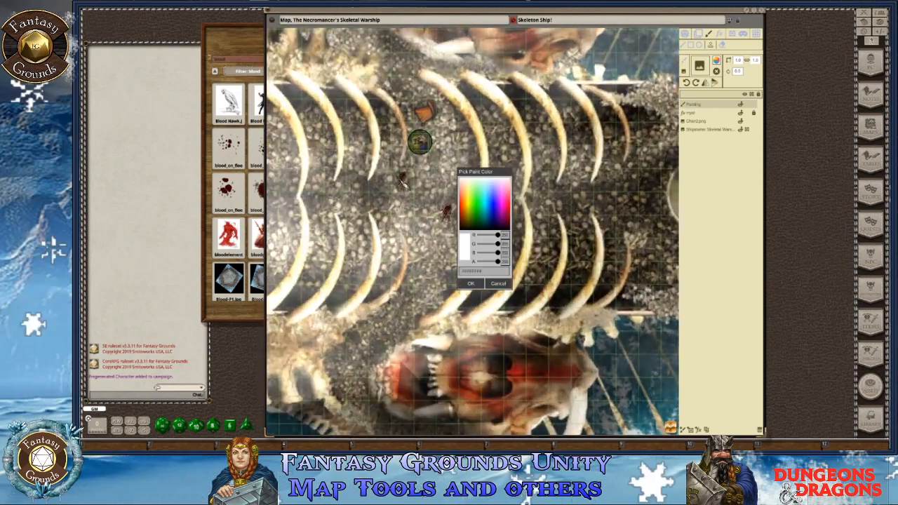
{"action": "left_click", "coordinate": [419, 183]}
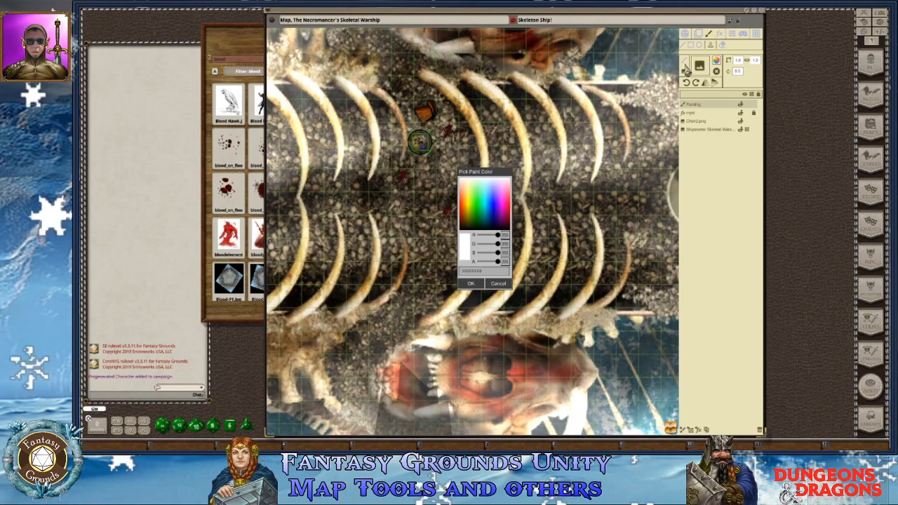
{"action": "key", "text": "ctrl"}
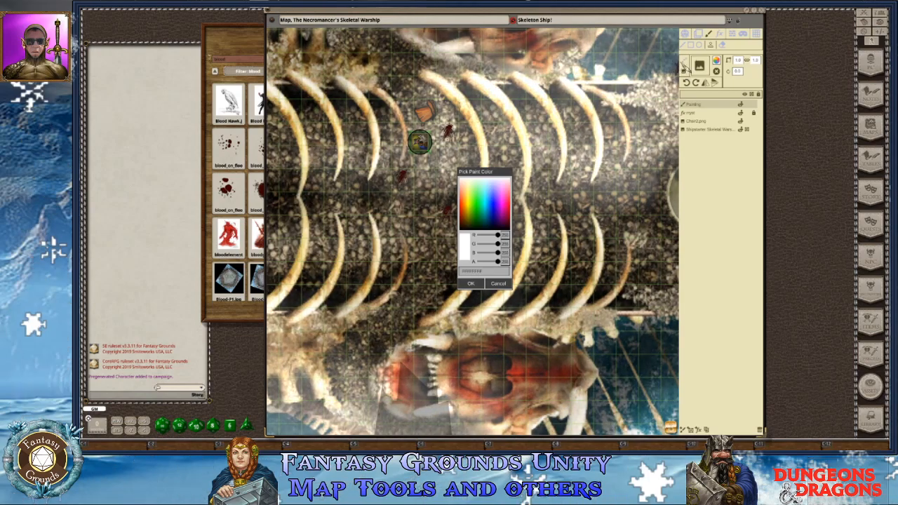
{"action": "left_click", "coordinate": [430, 190]}
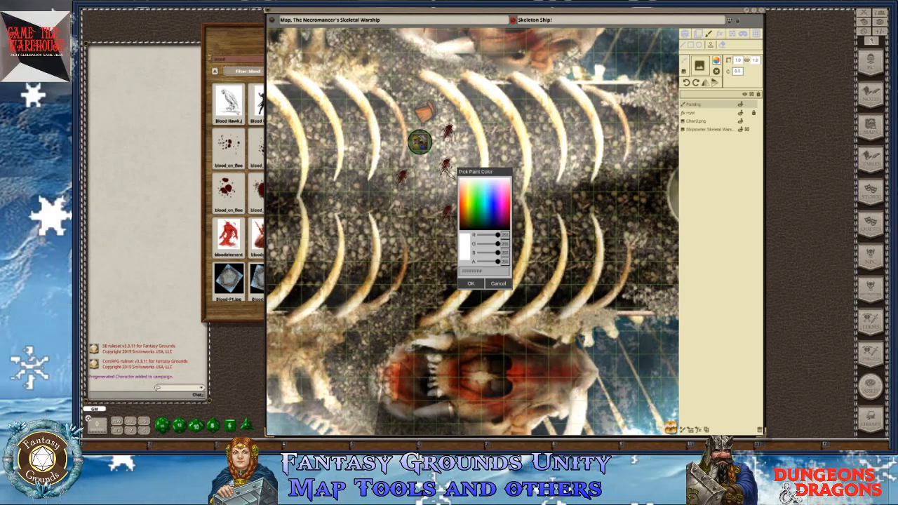
{"action": "left_click_drag", "start_coordinate": [434, 199], "coordinate": [463, 144]}
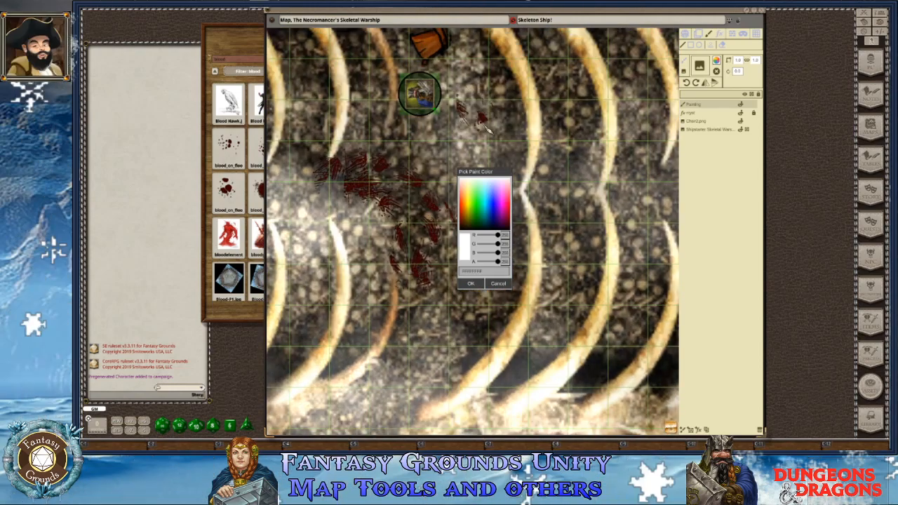
Leave painting for the play view and dismiss the paint color picker to check the bloodstained deck
{"action": "scroll", "coordinate": [407, 175], "scroll_direction": "down", "scroll_amount": 3}
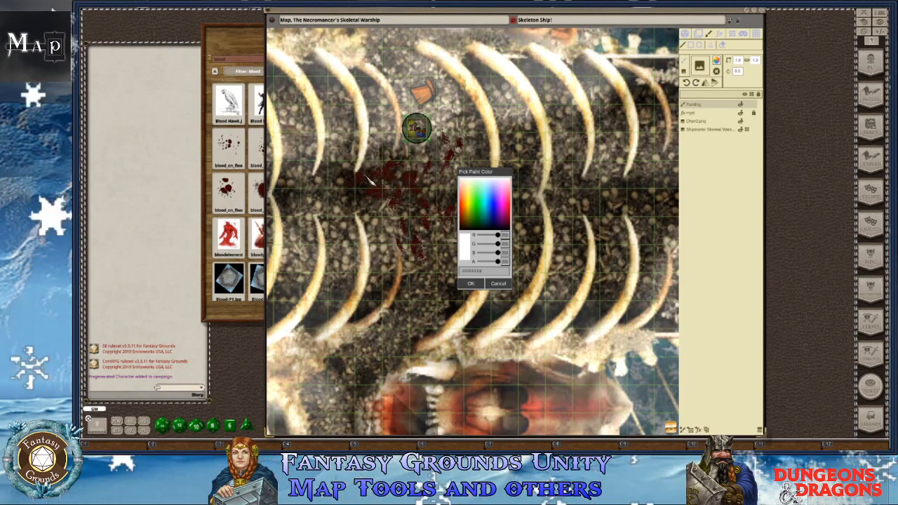
{"action": "scroll", "coordinate": [386, 220], "scroll_direction": "down", "scroll_amount": 3}
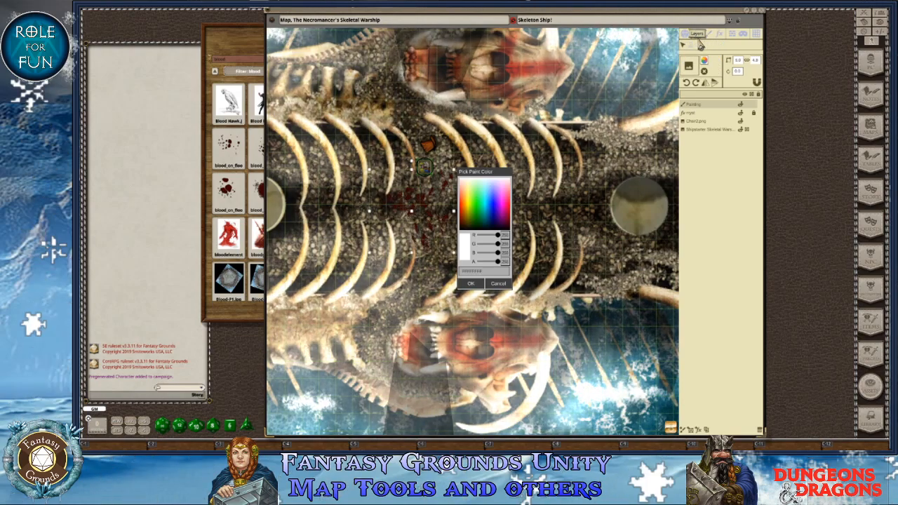
{"action": "left_click", "coordinate": [698, 37]}
{"action": "left_click", "coordinate": [687, 37]}
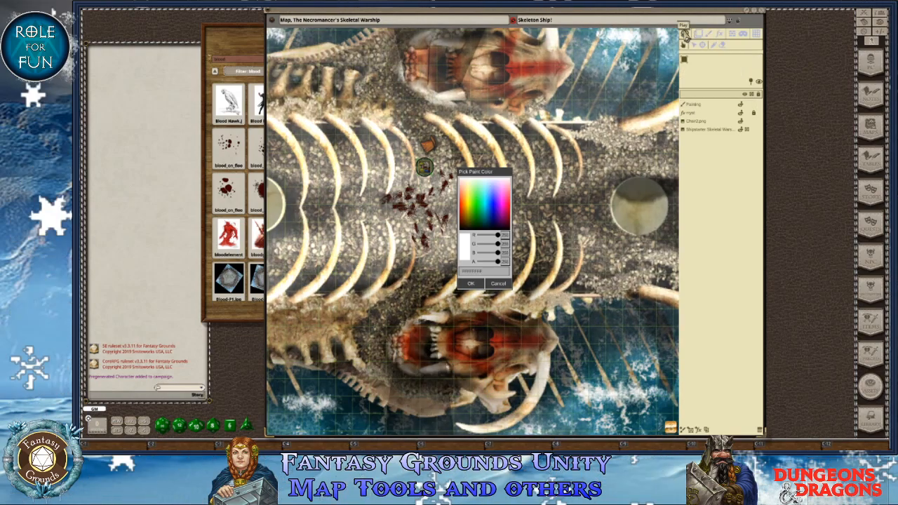
{"action": "left_click", "coordinate": [496, 284]}
{"action": "scroll", "coordinate": [445, 165], "scroll_direction": "down", "scroll_amount": 5}
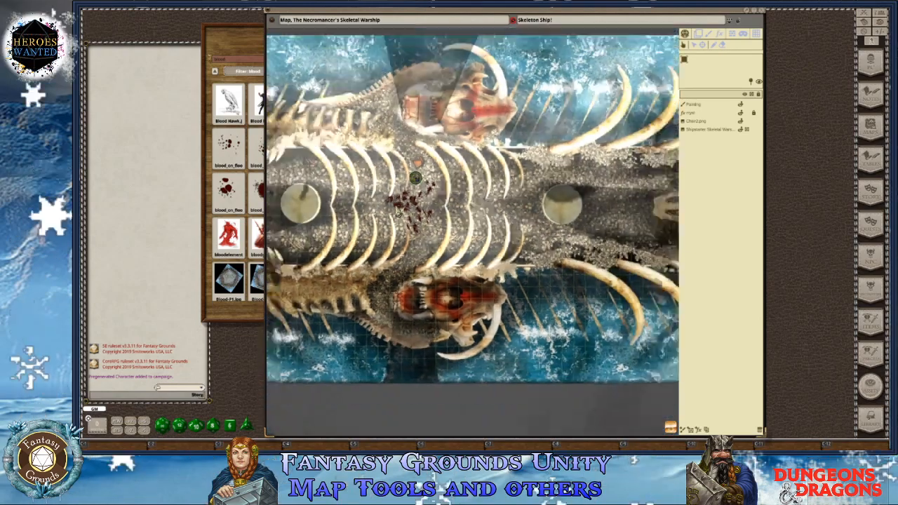
Move the token along the deck into the second rib group, past the blood splatters
{"action": "scroll", "coordinate": [444, 168], "scroll_direction": "up", "scroll_amount": 5}
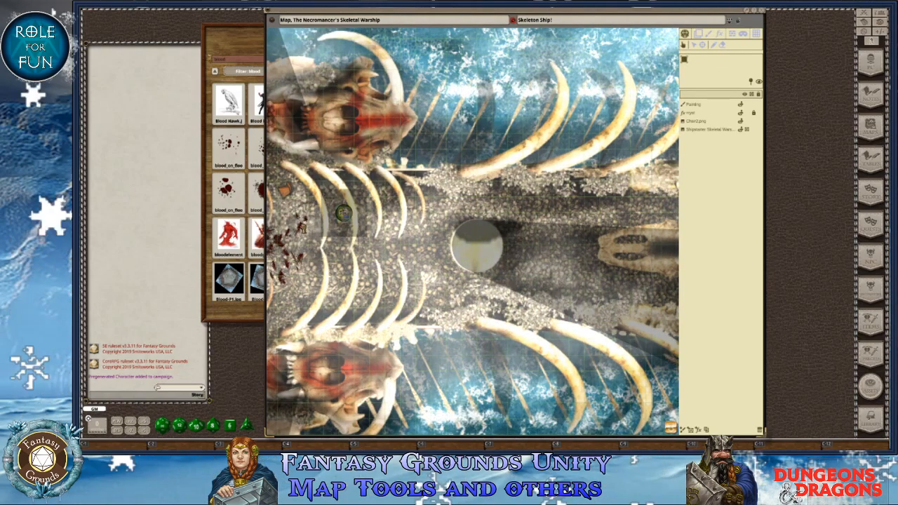
{"action": "left_click_drag", "start_coordinate": [343, 213], "coordinate": [331, 216]}
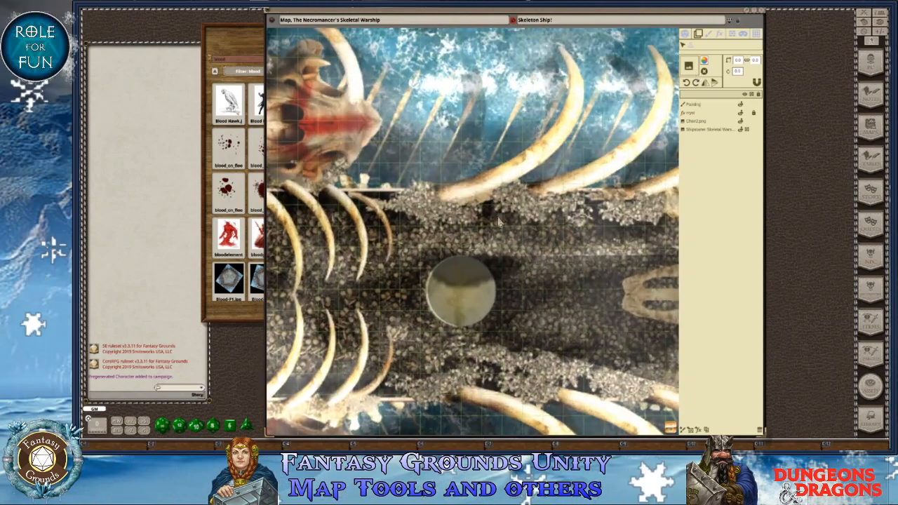
Stamp bloody marks across the upper edge of the deck at the base of the large ribs, then leave painting
{"action": "scroll", "coordinate": [482, 195], "scroll_direction": "up", "scroll_amount": 1}
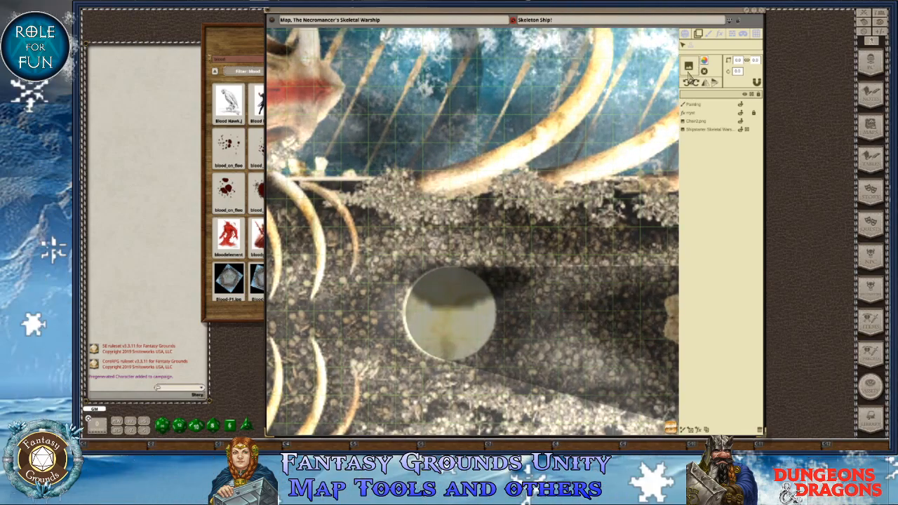
{"action": "left_click", "coordinate": [708, 35]}
{"action": "left_click", "coordinate": [383, 168]}
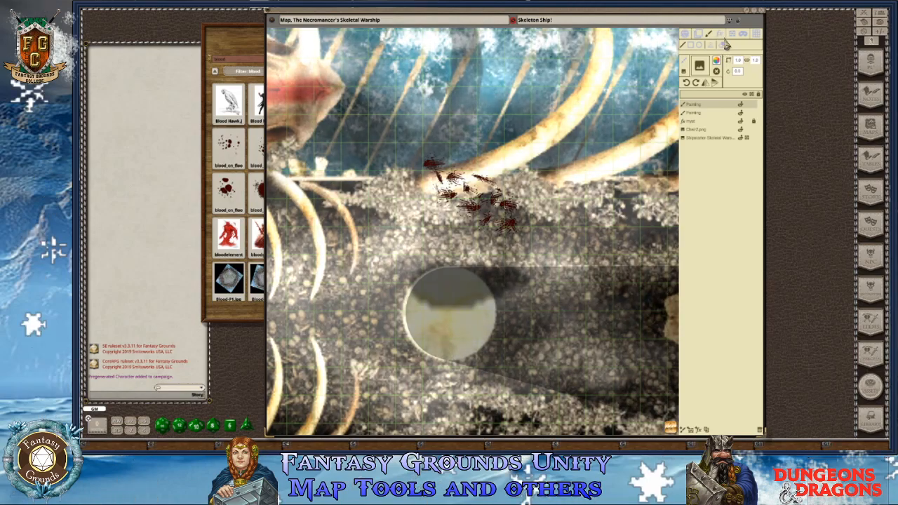
{"action": "left_click", "coordinate": [719, 34]}
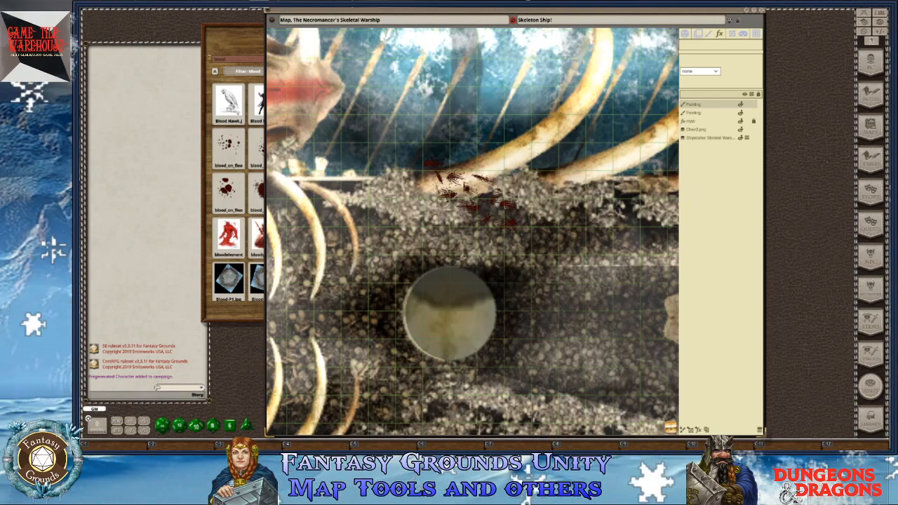
Enable the map mask and reveal a rectangular area over the large ribs above the deck
{"action": "left_click", "coordinate": [743, 34]}
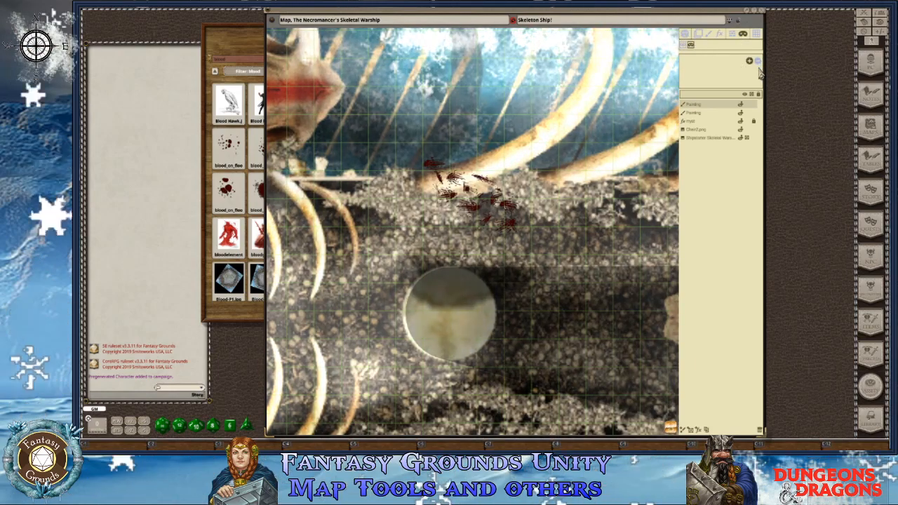
{"action": "left_click", "coordinate": [751, 66]}
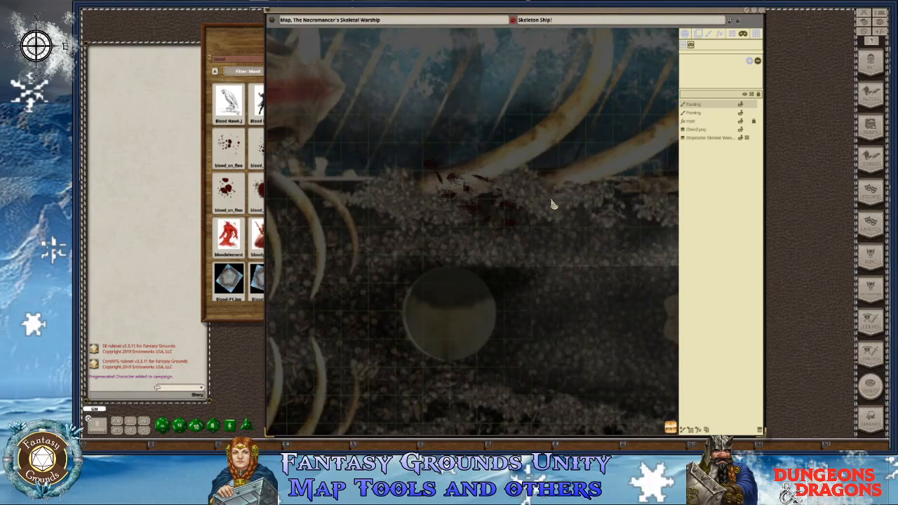
{"action": "scroll", "coordinate": [540, 246], "scroll_direction": "down", "scroll_amount": 2}
{"action": "scroll", "coordinate": [540, 245], "scroll_direction": "down", "scroll_amount": 5}
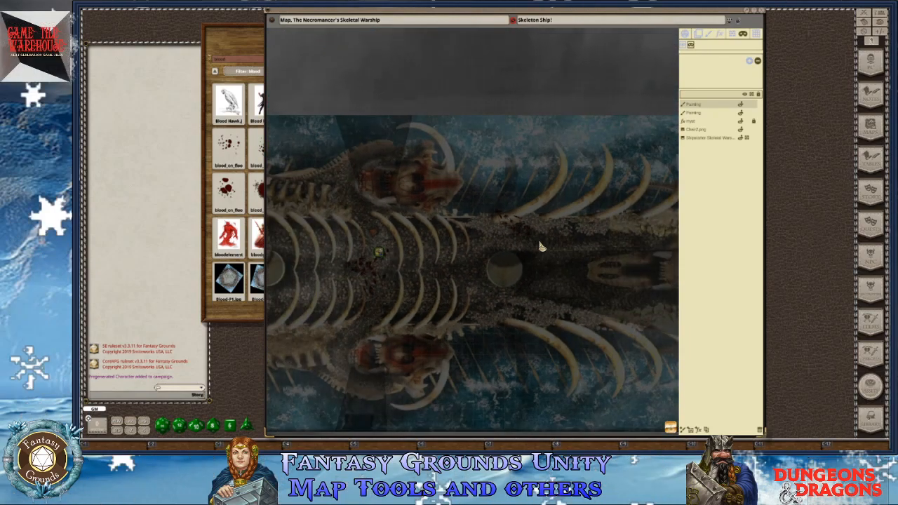
{"action": "scroll", "coordinate": [540, 245], "scroll_direction": "up", "scroll_amount": 5}
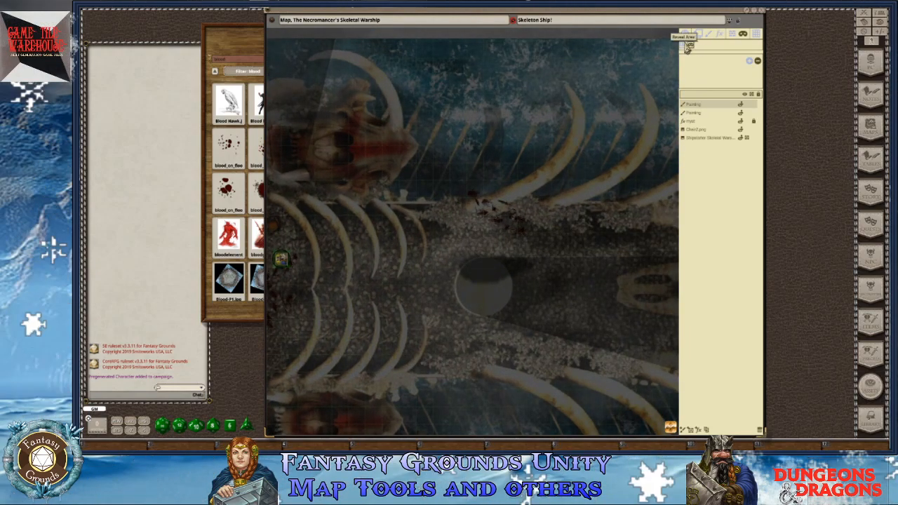
{"action": "left_click", "coordinate": [684, 45]}
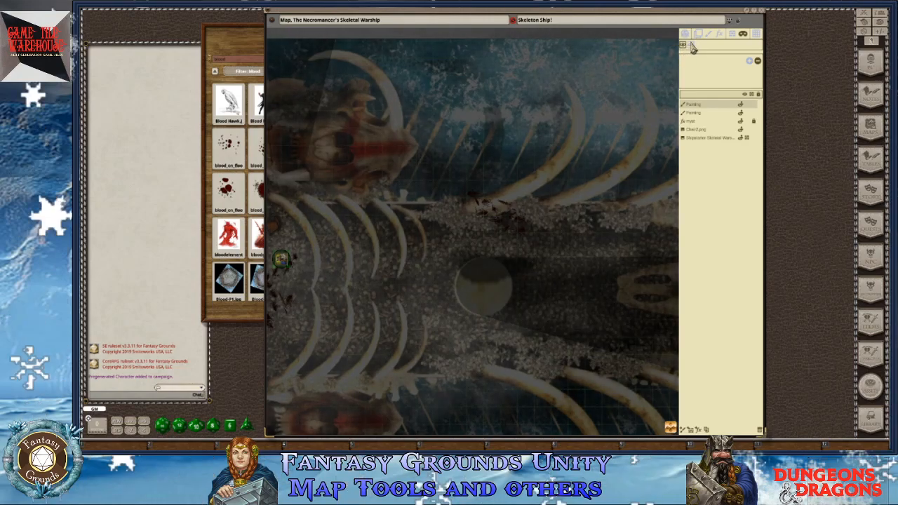
{"action": "left_click_drag", "start_coordinate": [547, 115], "coordinate": [651, 238]}
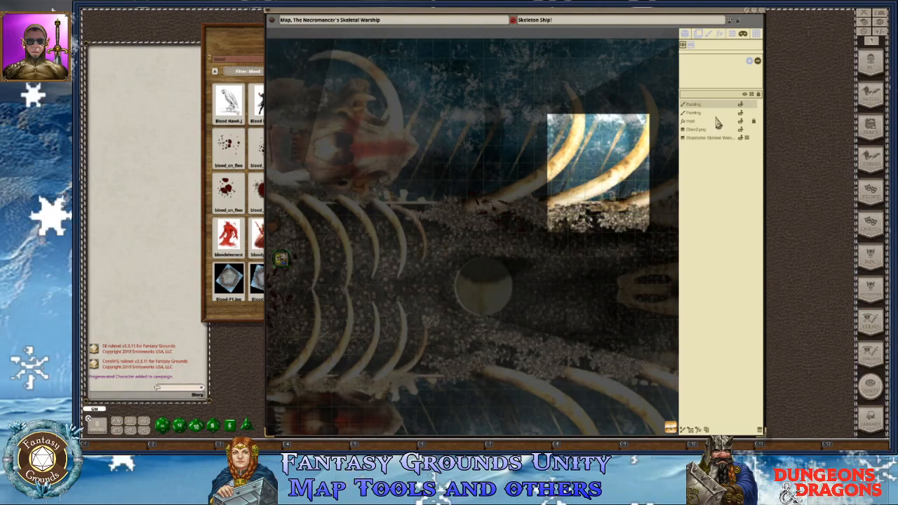
Display the line-of-sight occluders on the masked map and review the occluder types and drawing shapes
{"action": "left_click", "coordinate": [733, 33]}
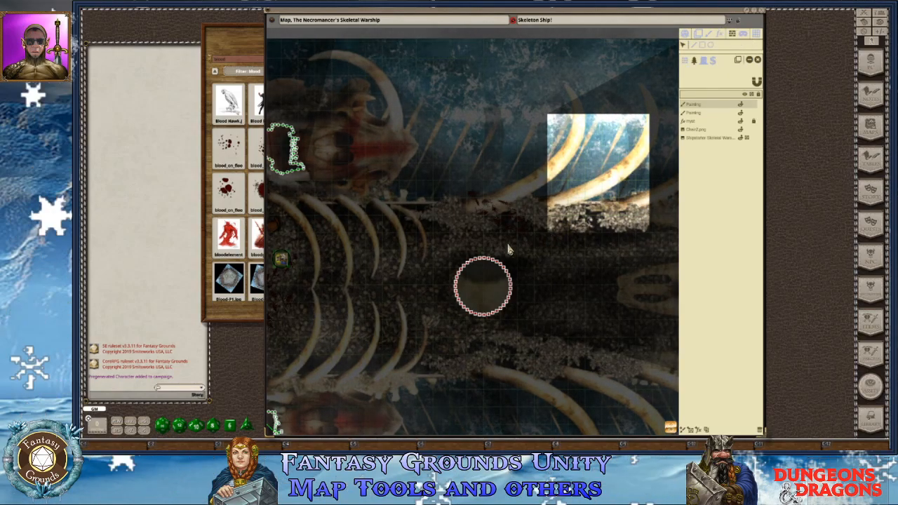
{"action": "left_click", "coordinate": [704, 61]}
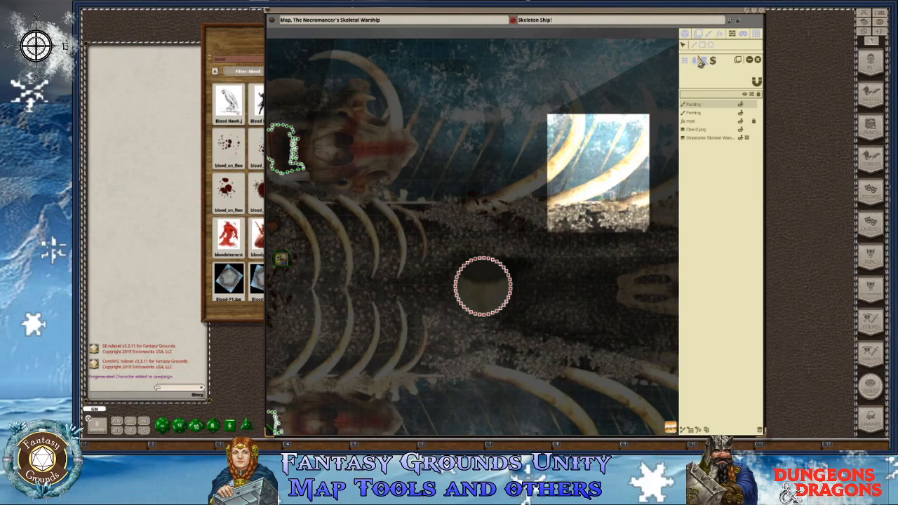
{"action": "left_click", "coordinate": [684, 35]}
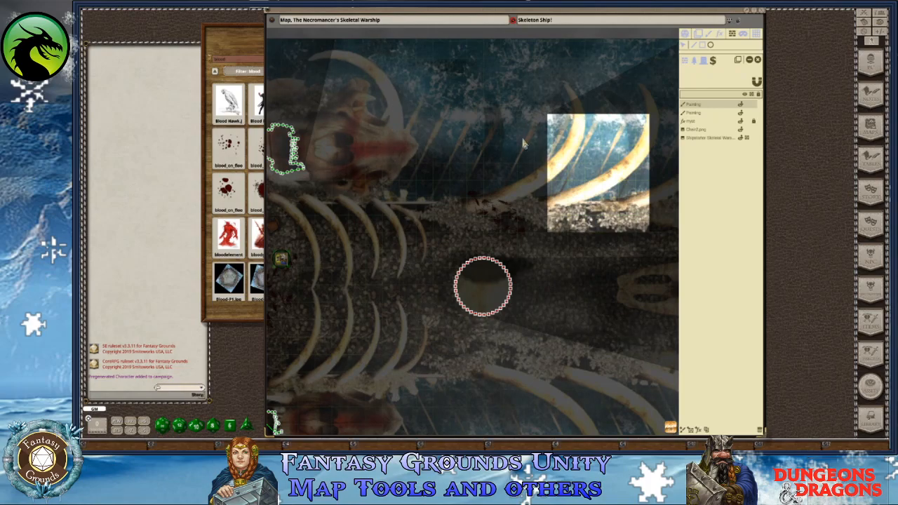
Close the Skeletal Warship map and the Assets window to clear the tabletop
{"action": "left_click", "coordinate": [761, 14]}
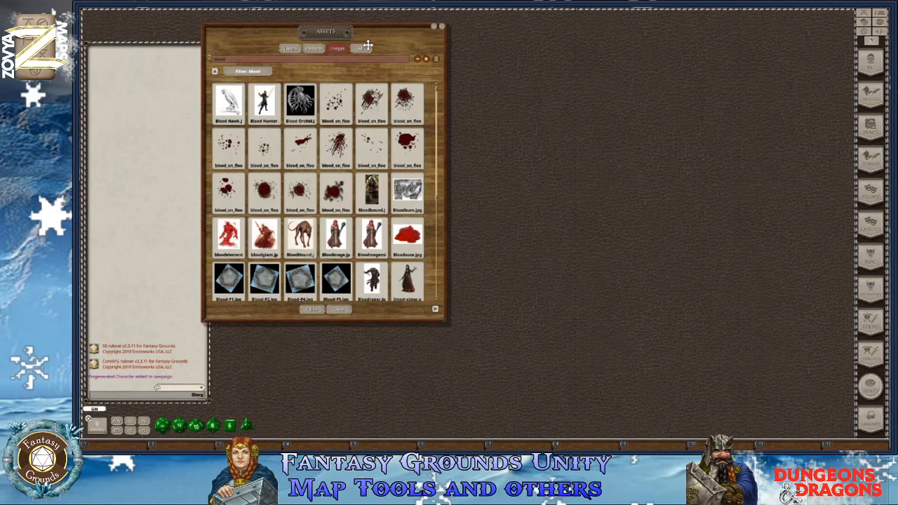
{"action": "left_click_drag", "start_coordinate": [356, 32], "coordinate": [401, 62]}
{"action": "left_click", "coordinate": [487, 57]}
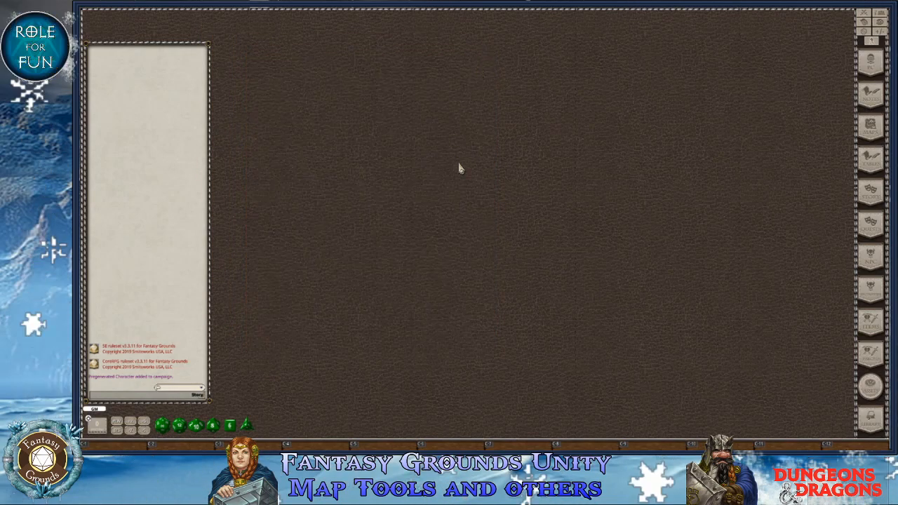
{"action": "key", "text": "ctrl"}
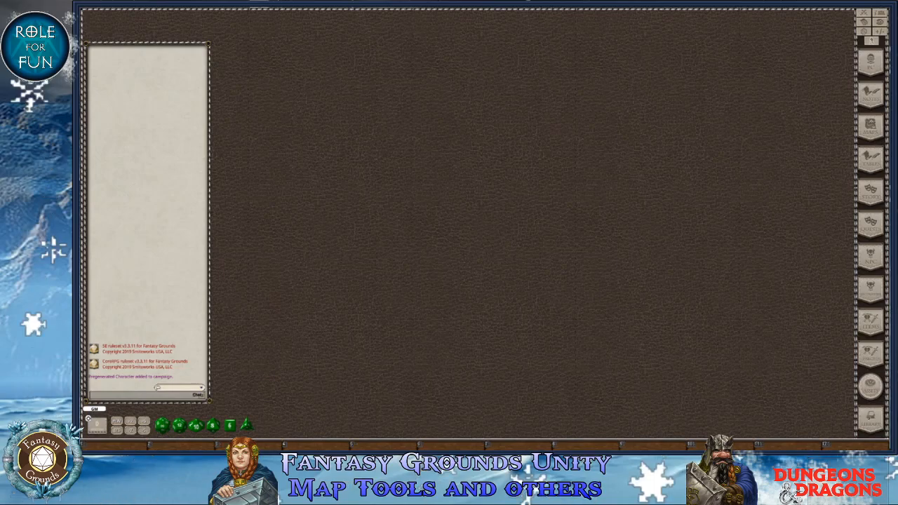